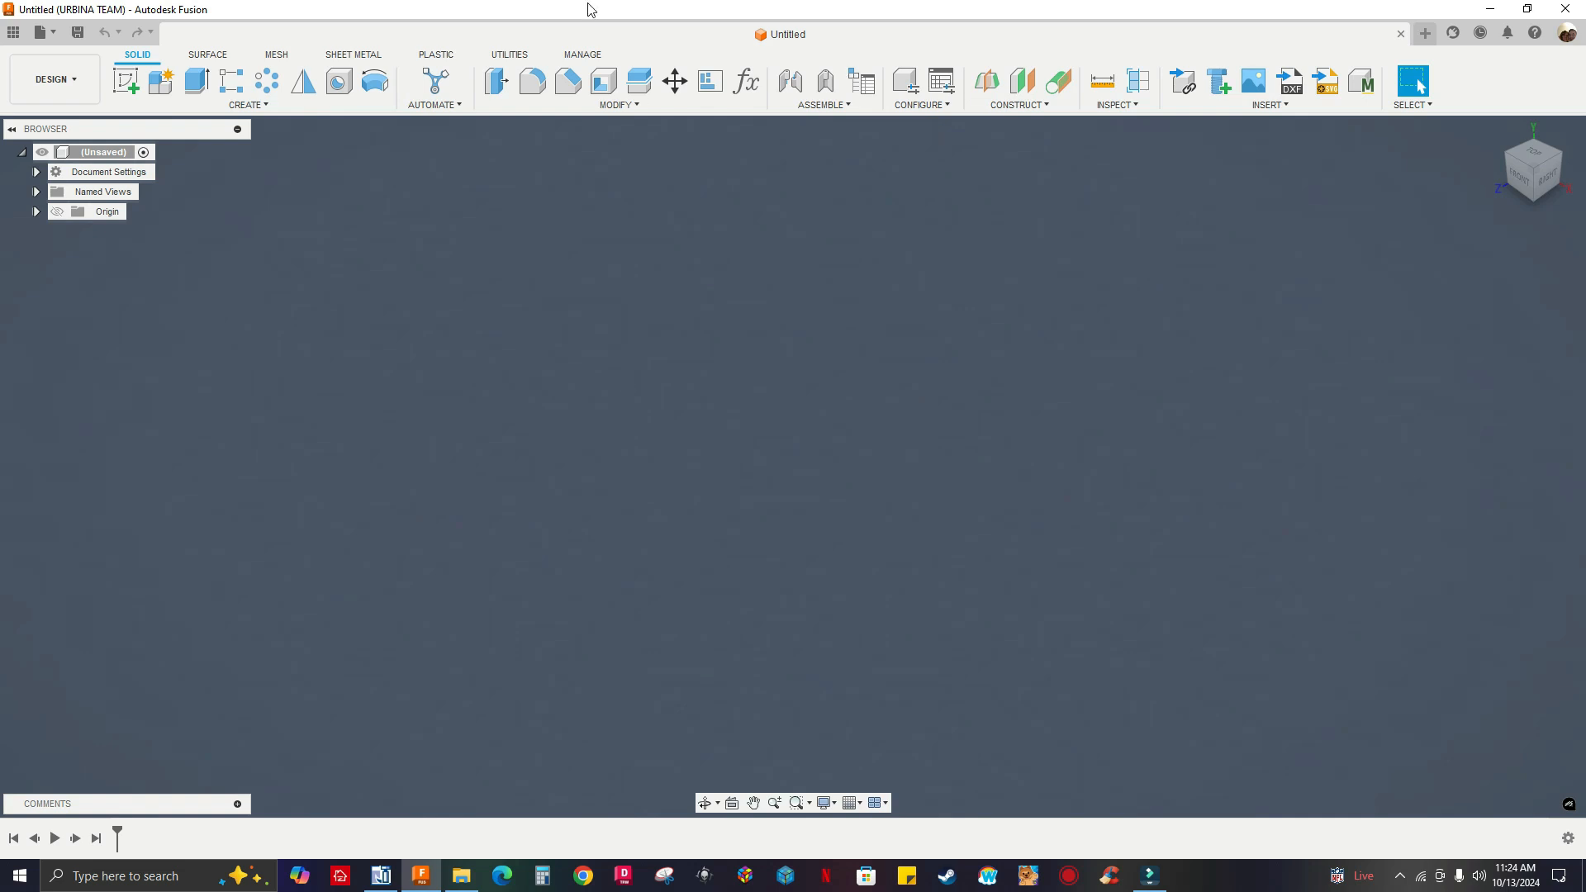
Show the TOURNEAU project files and examine the version history of the Tourneau signage ALB design.
left_click(14, 35)
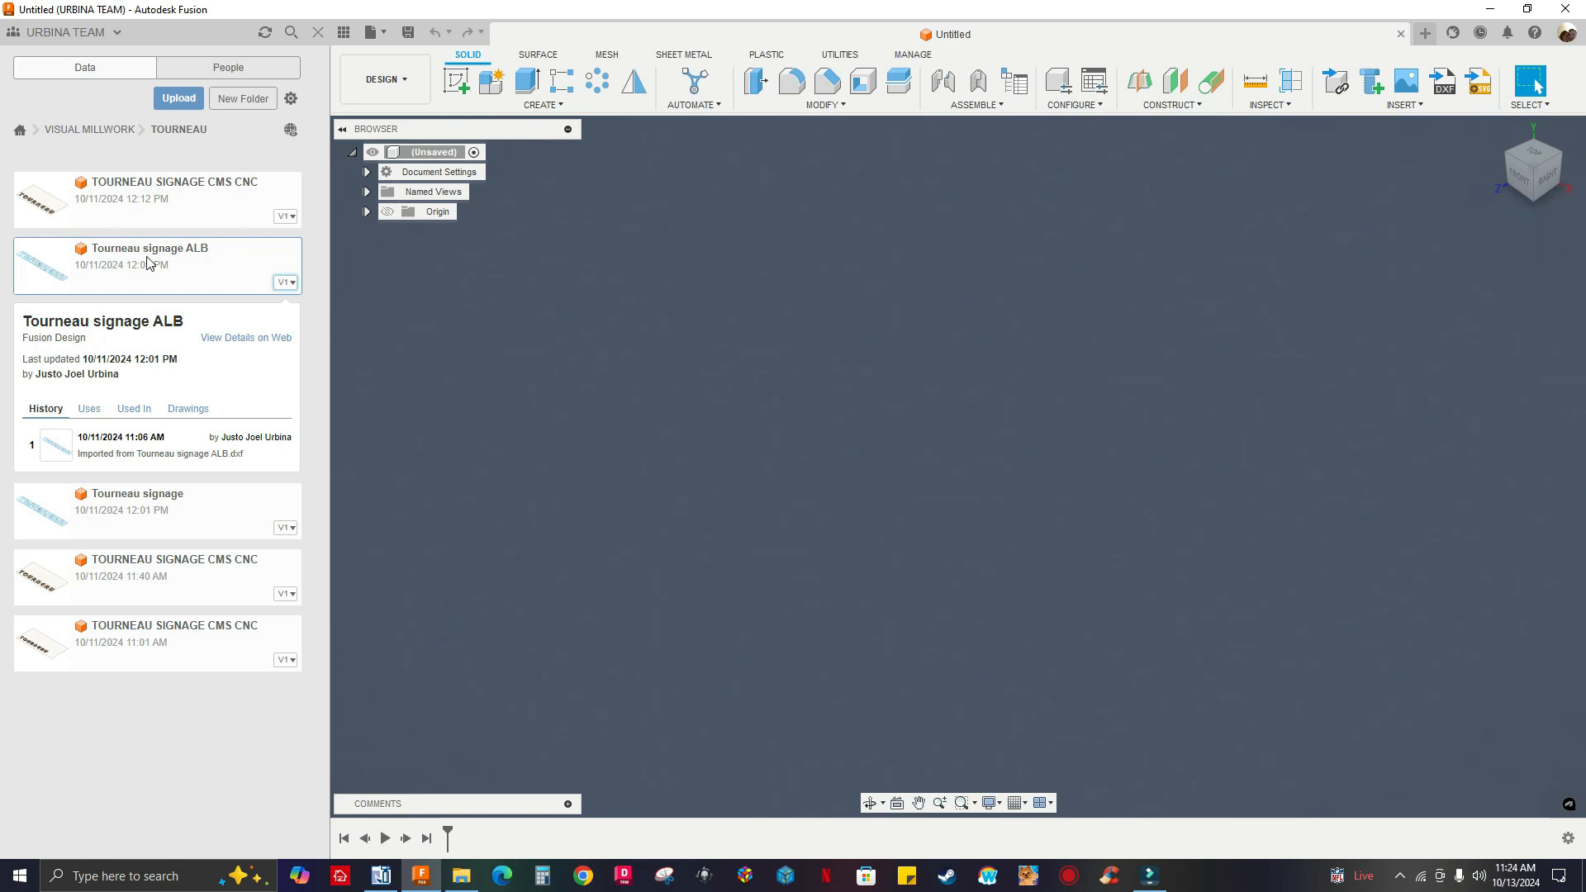
left_click(295, 286)
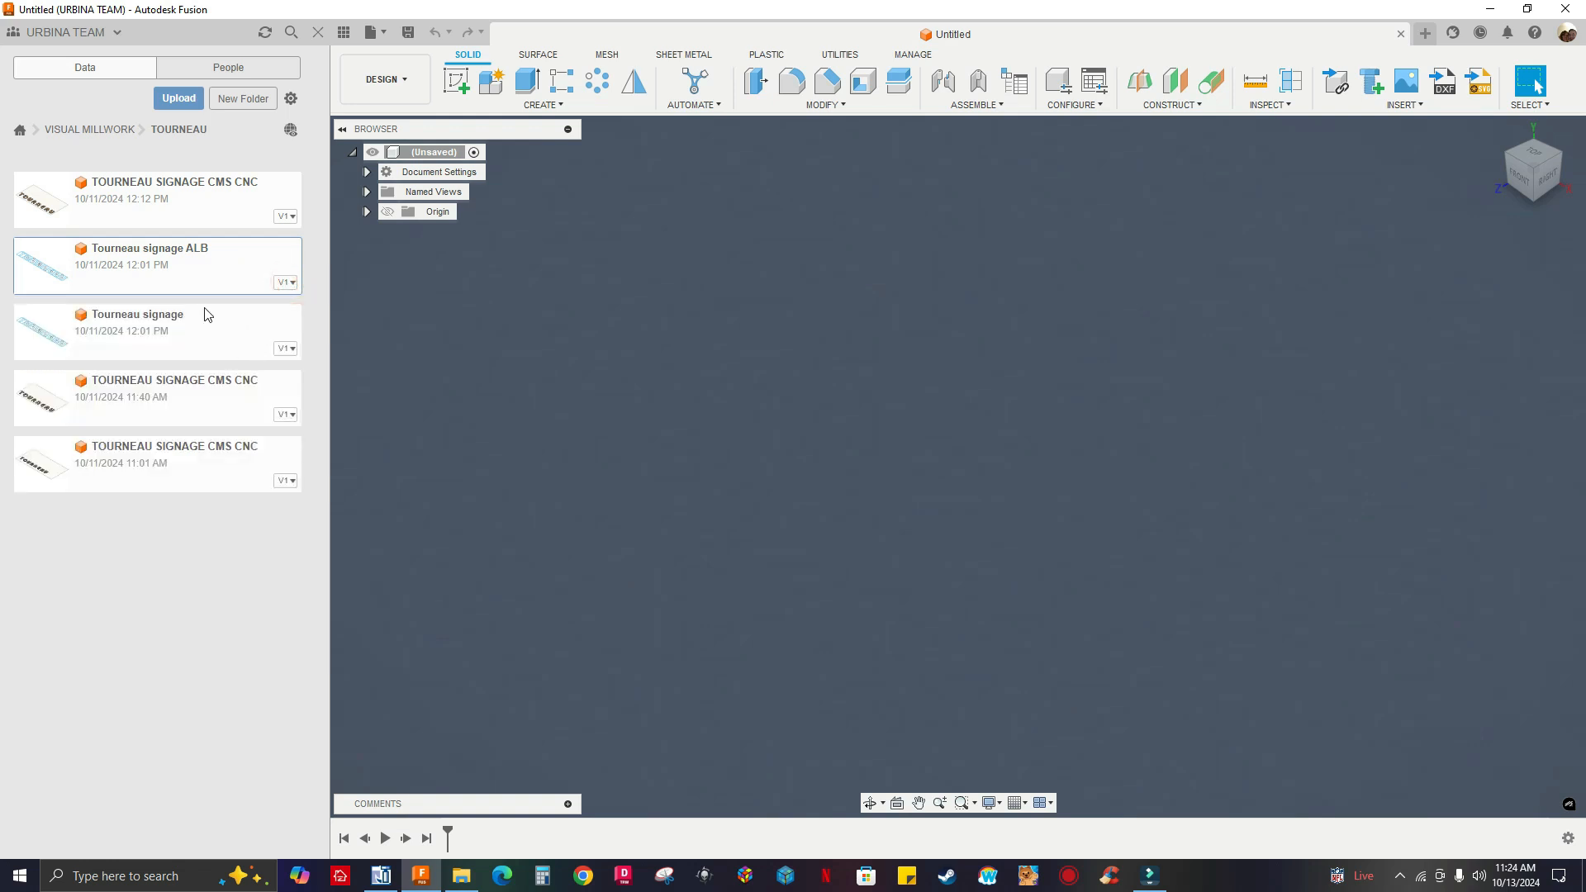
left_click(291, 285)
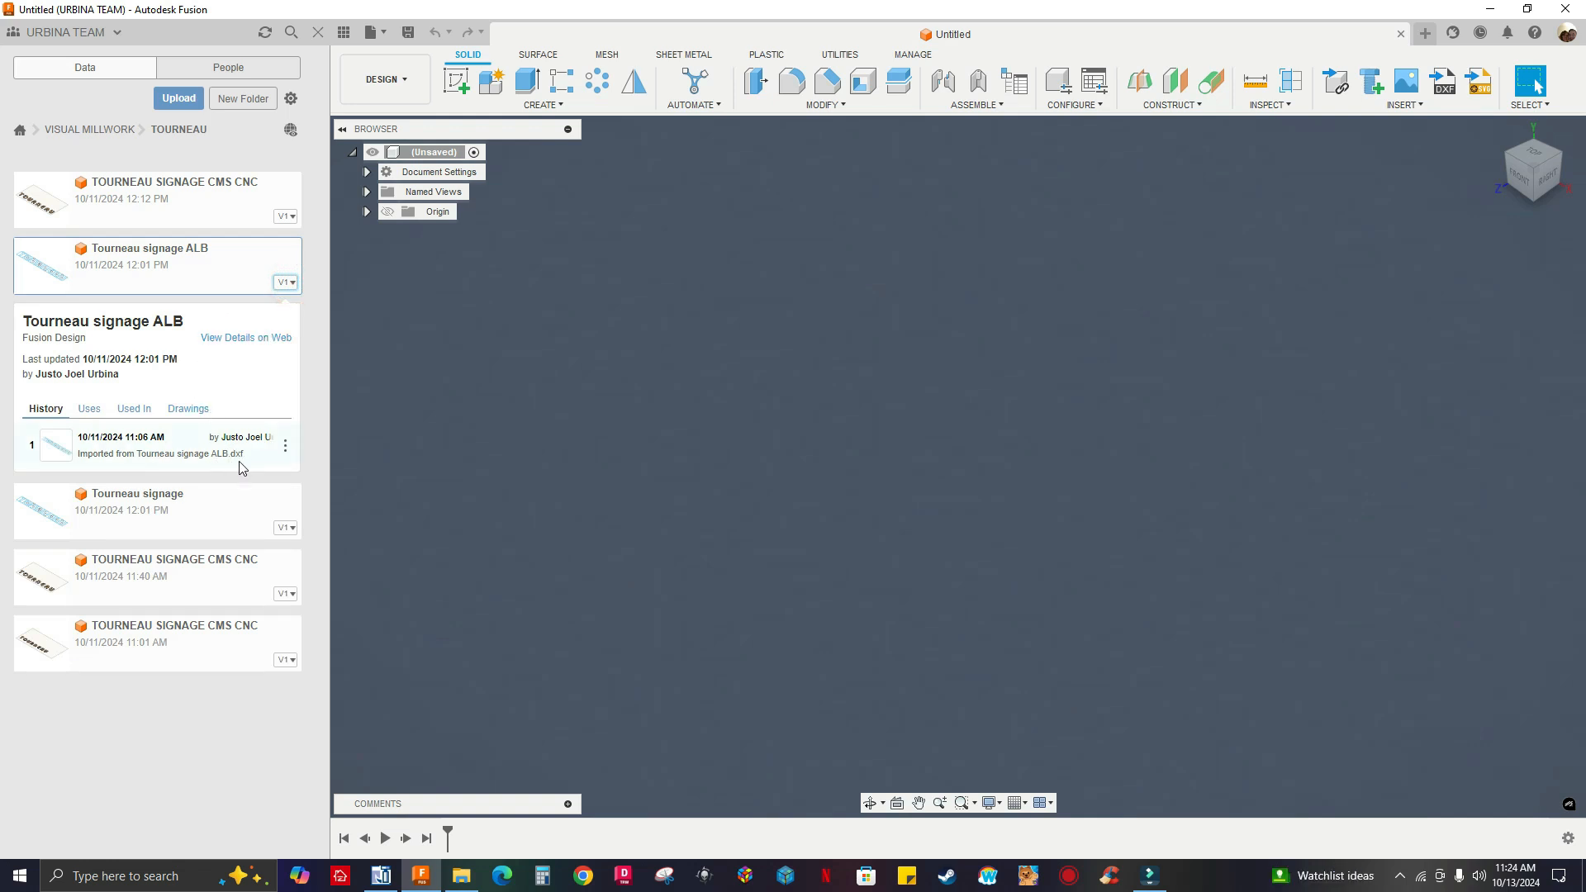
left_click(289, 283)
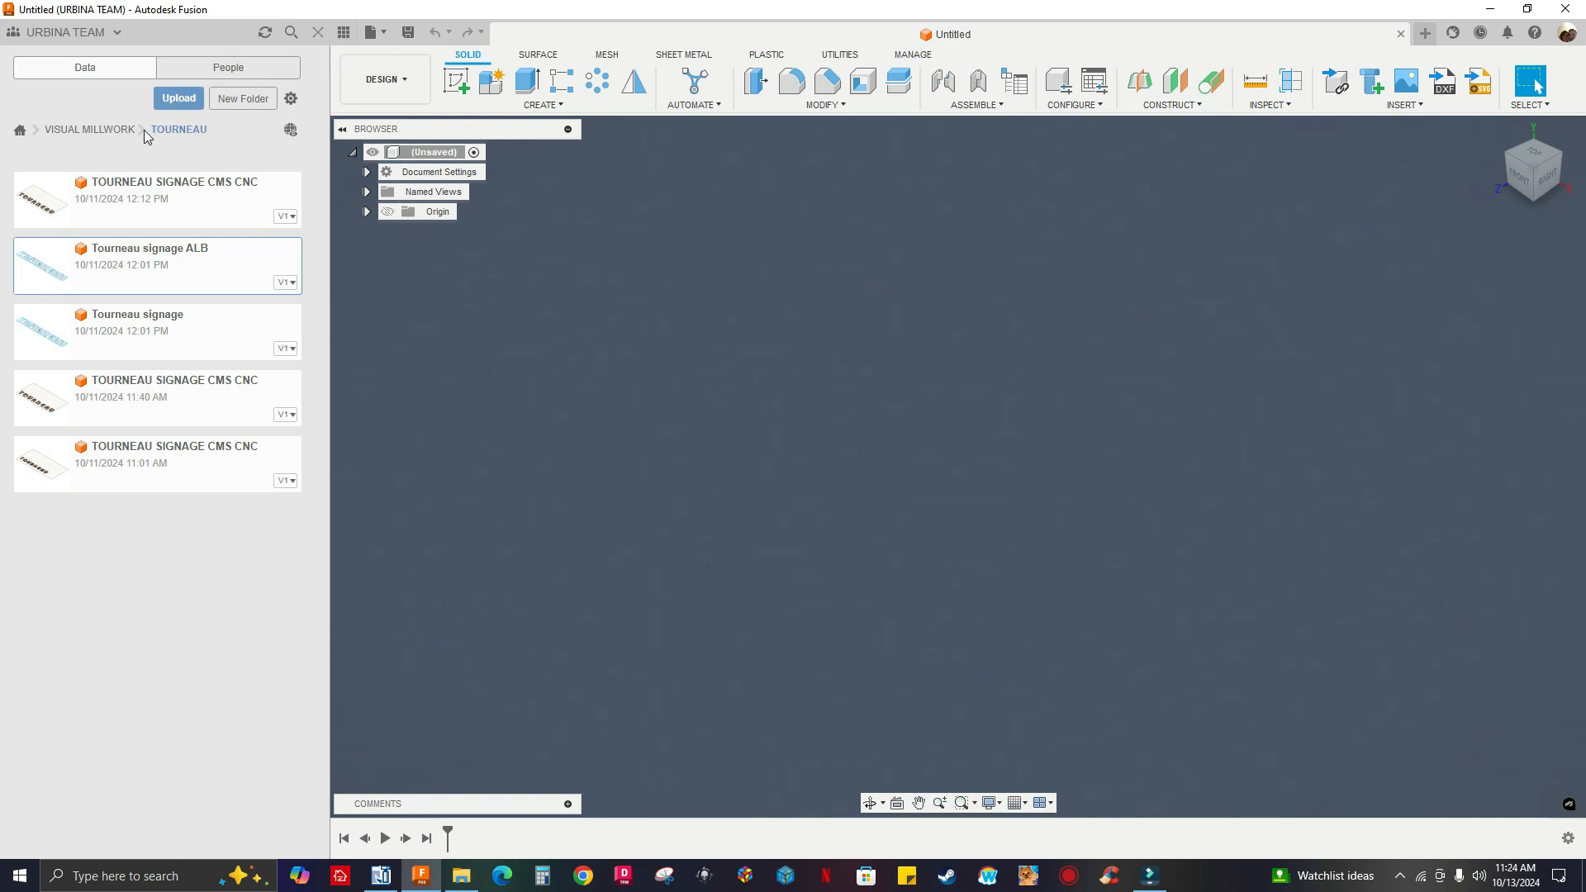
Upload the Counter top Plan DXF from the DXF FILES folder to the VISUAL MILLWORK > TOURNEAU location.
left_click(176, 110)
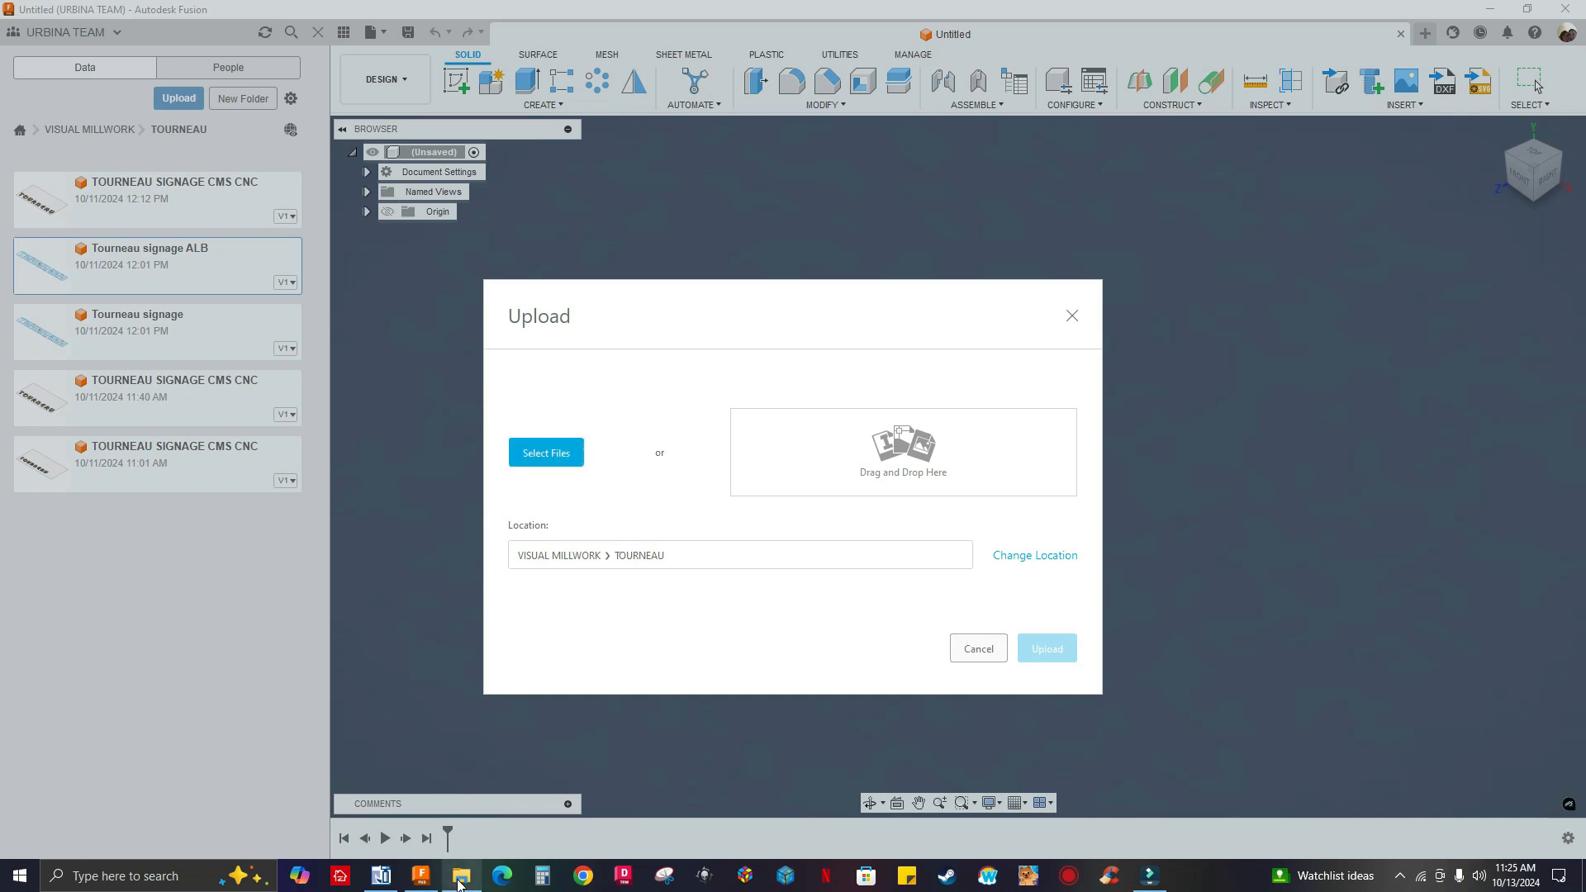
left_click(460, 882)
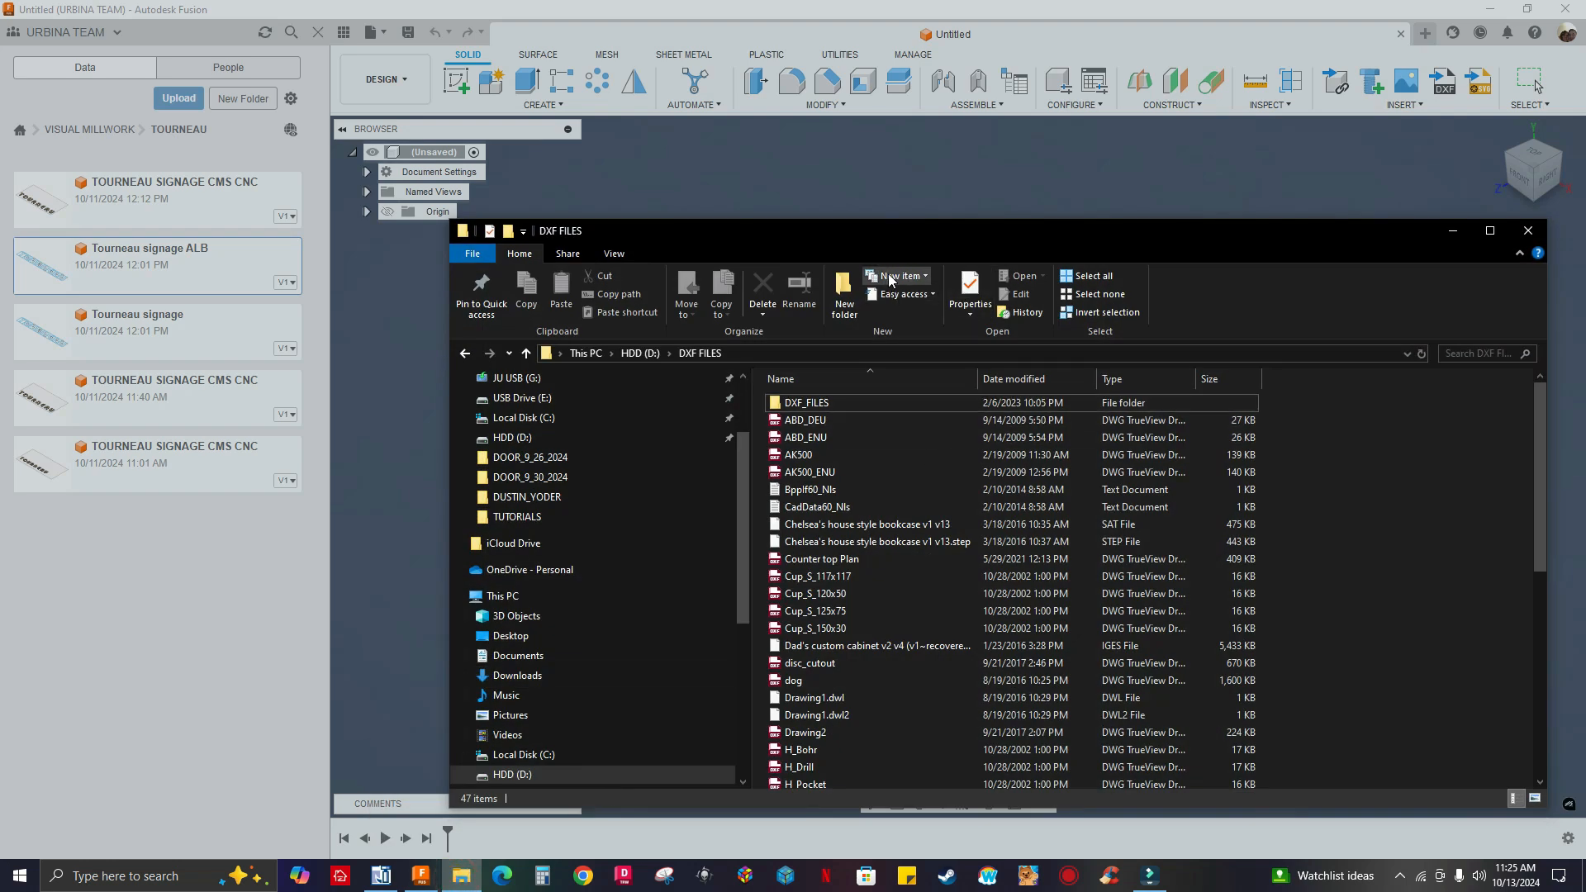
left_click_drag(893, 241, 1250, 331)
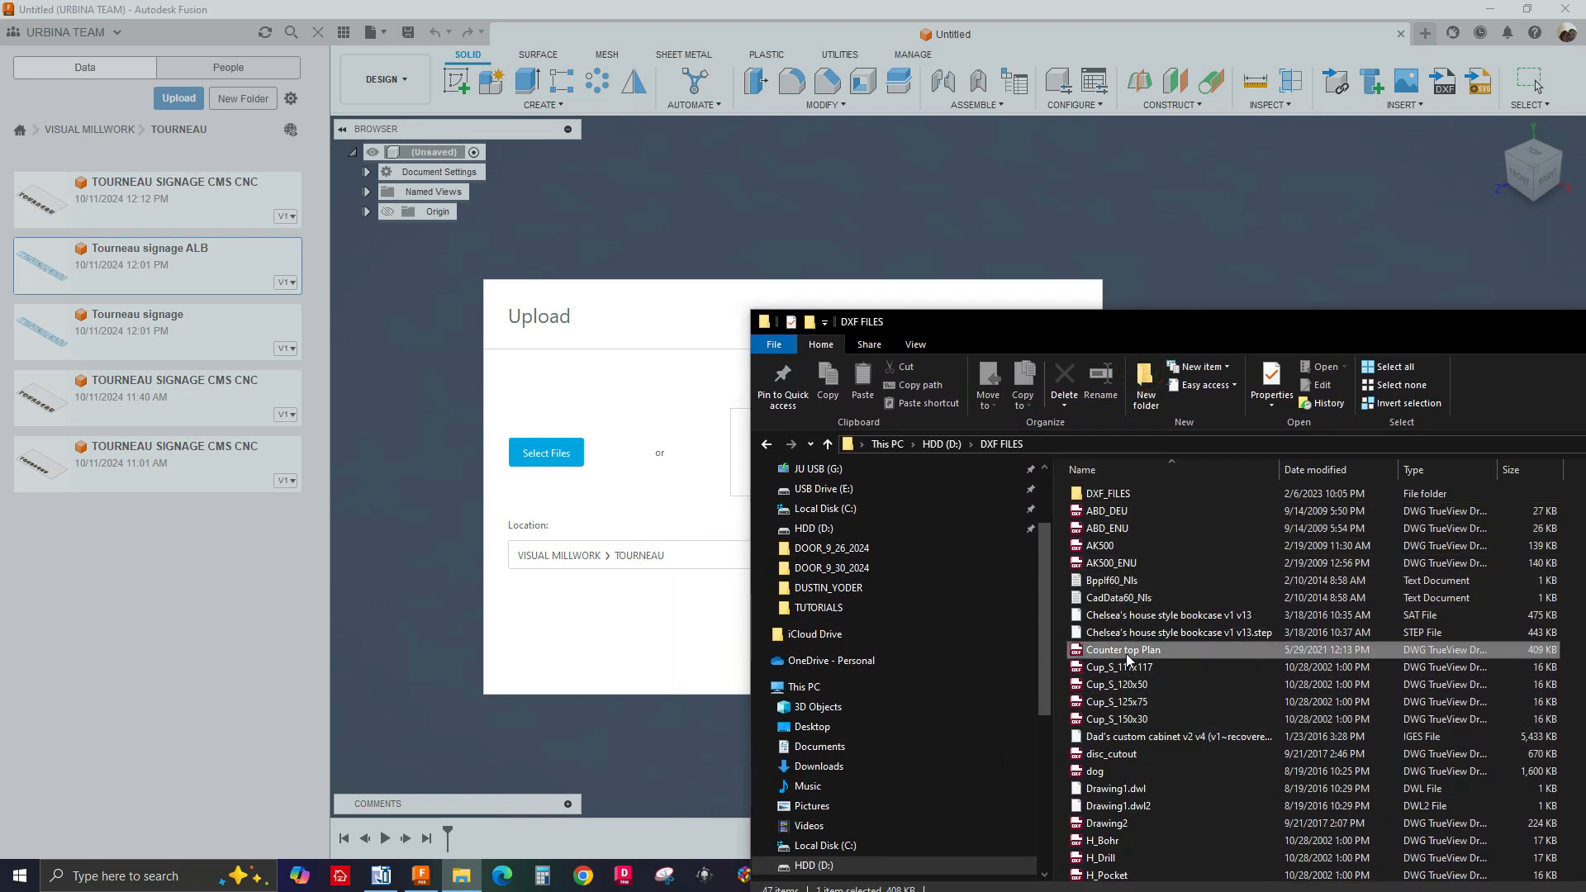
left_click_drag(1128, 653, 860, 473)
left_click_drag(651, 335, 282, 311)
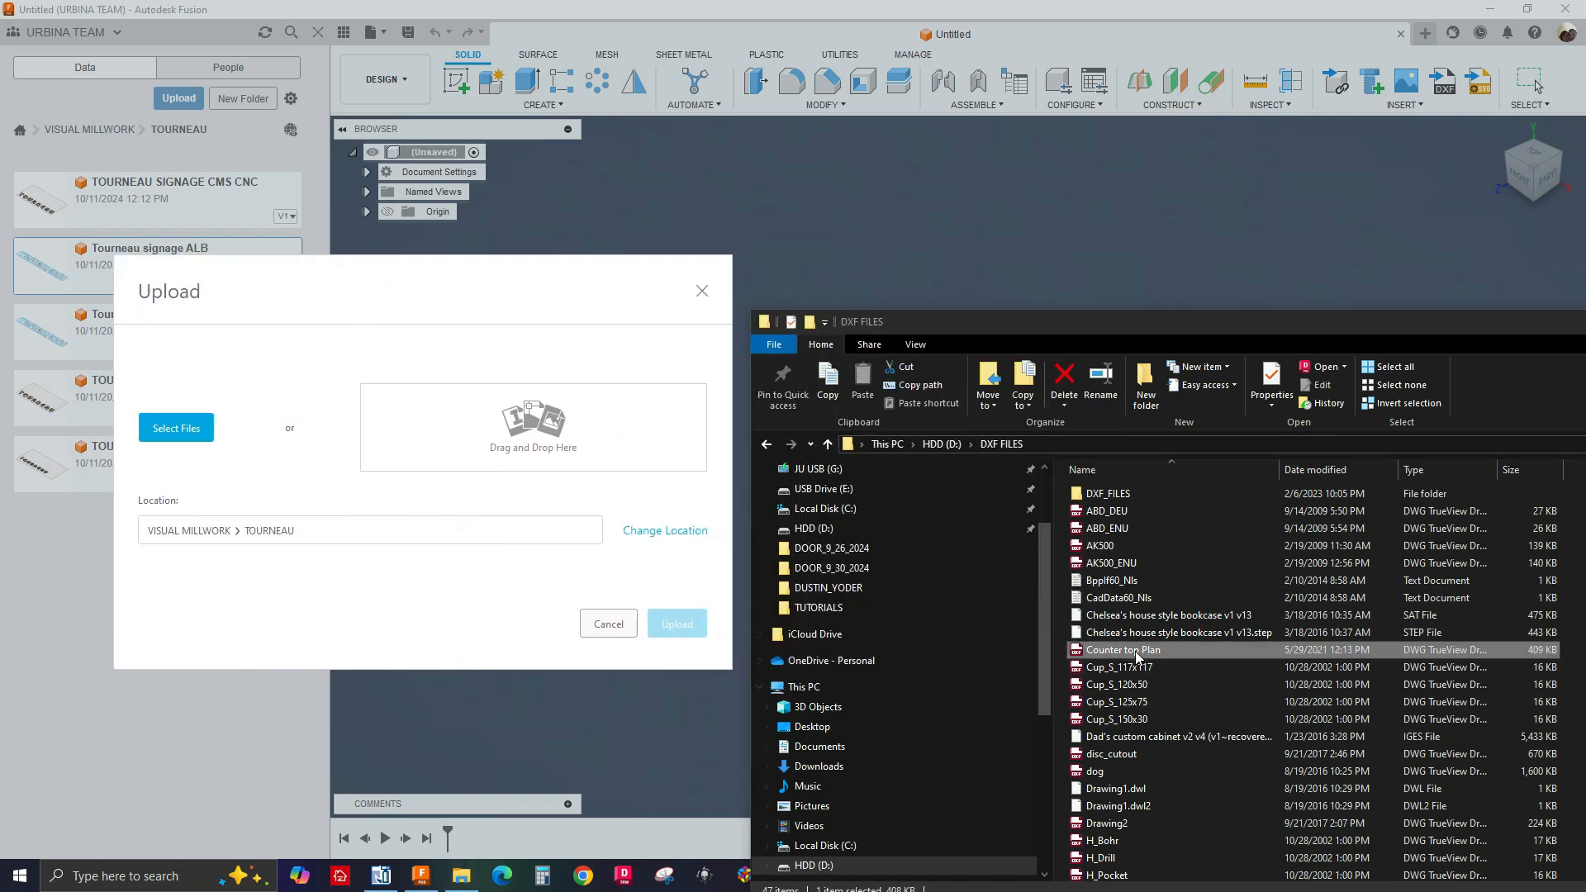
left_click_drag(1137, 652, 537, 434)
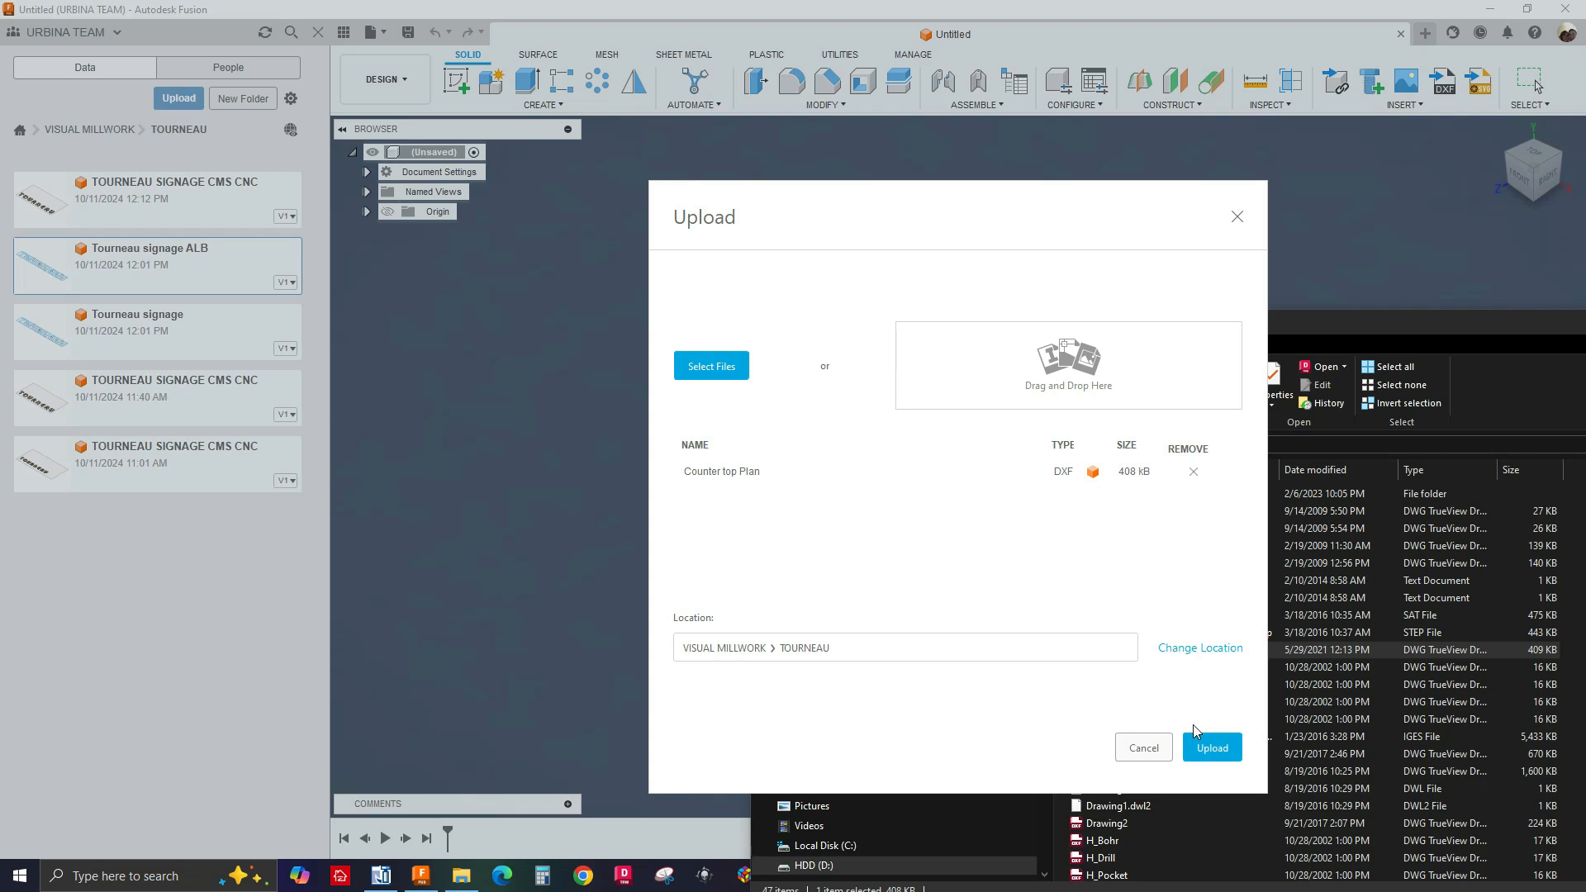
left_click(1211, 748)
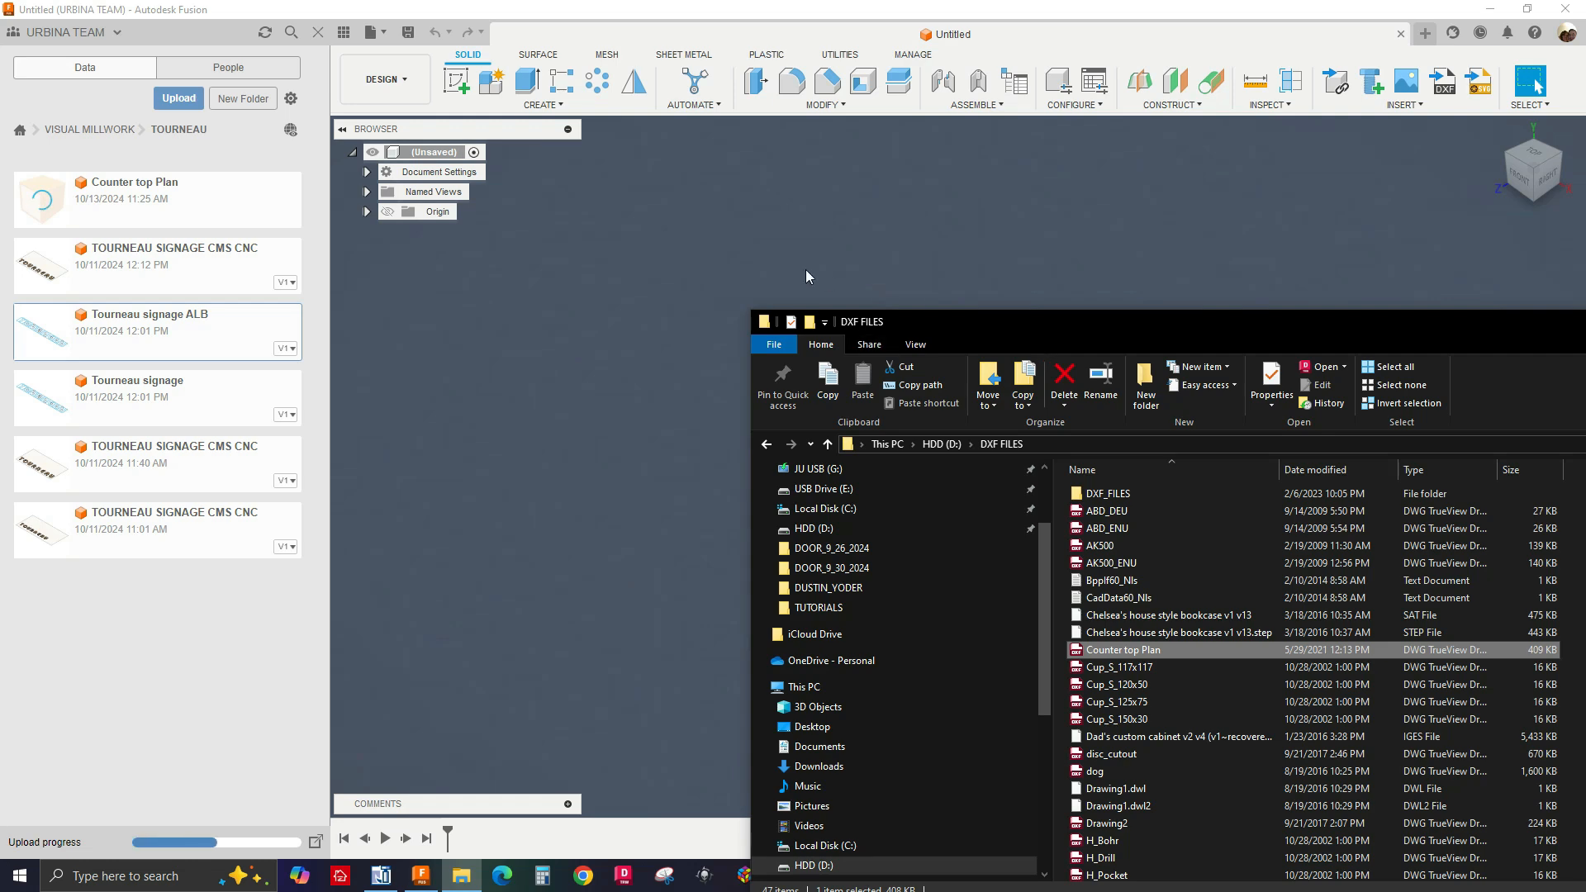
left_click_drag(1184, 323, 736, 329)
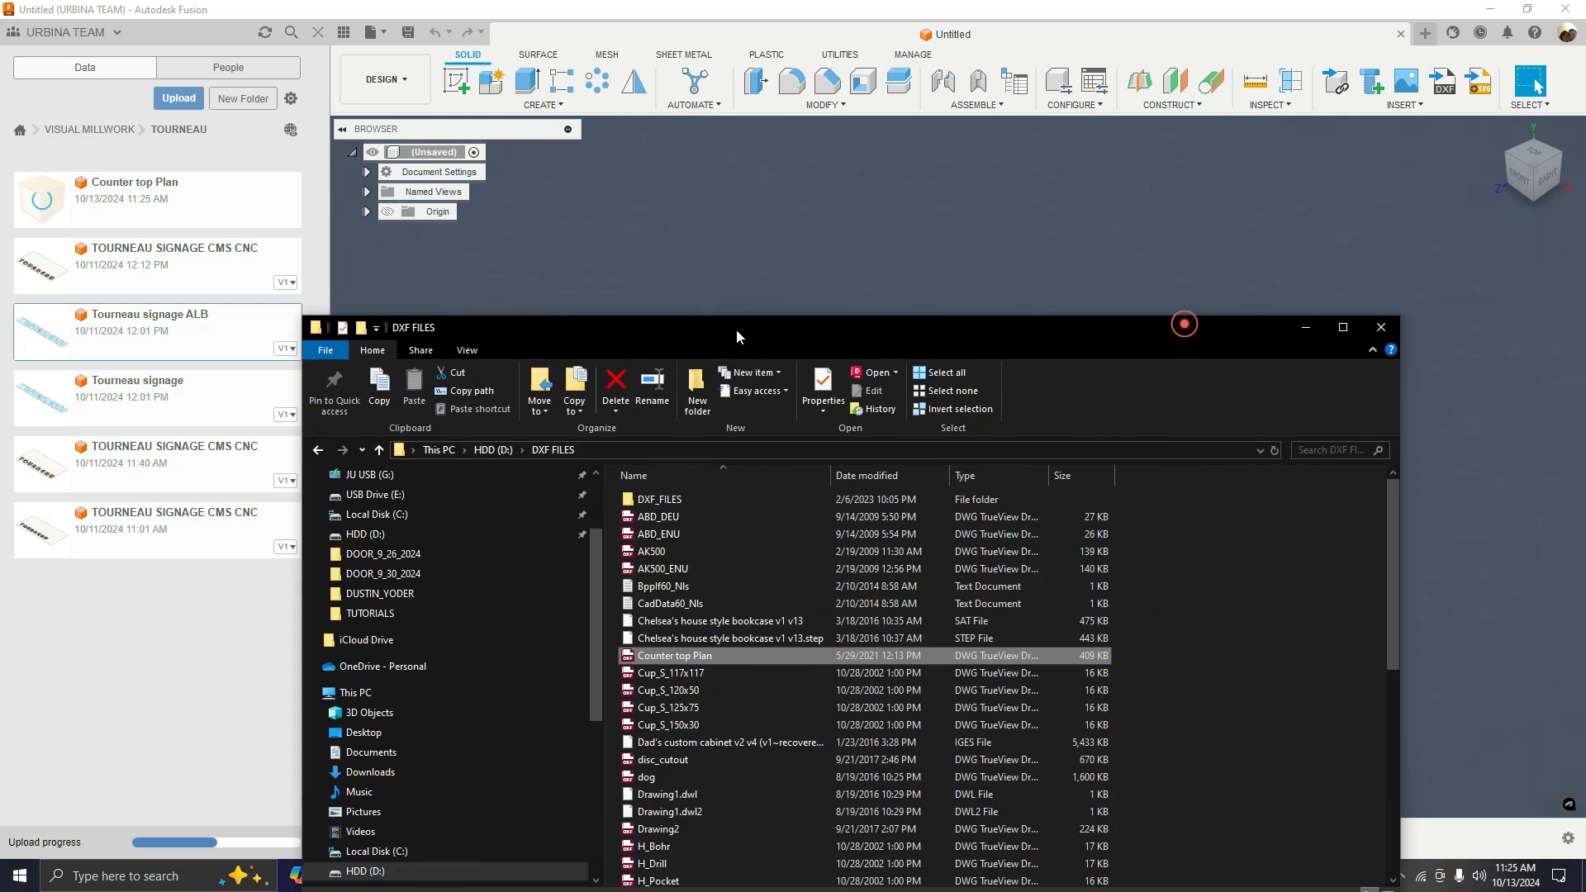
left_click(1305, 327)
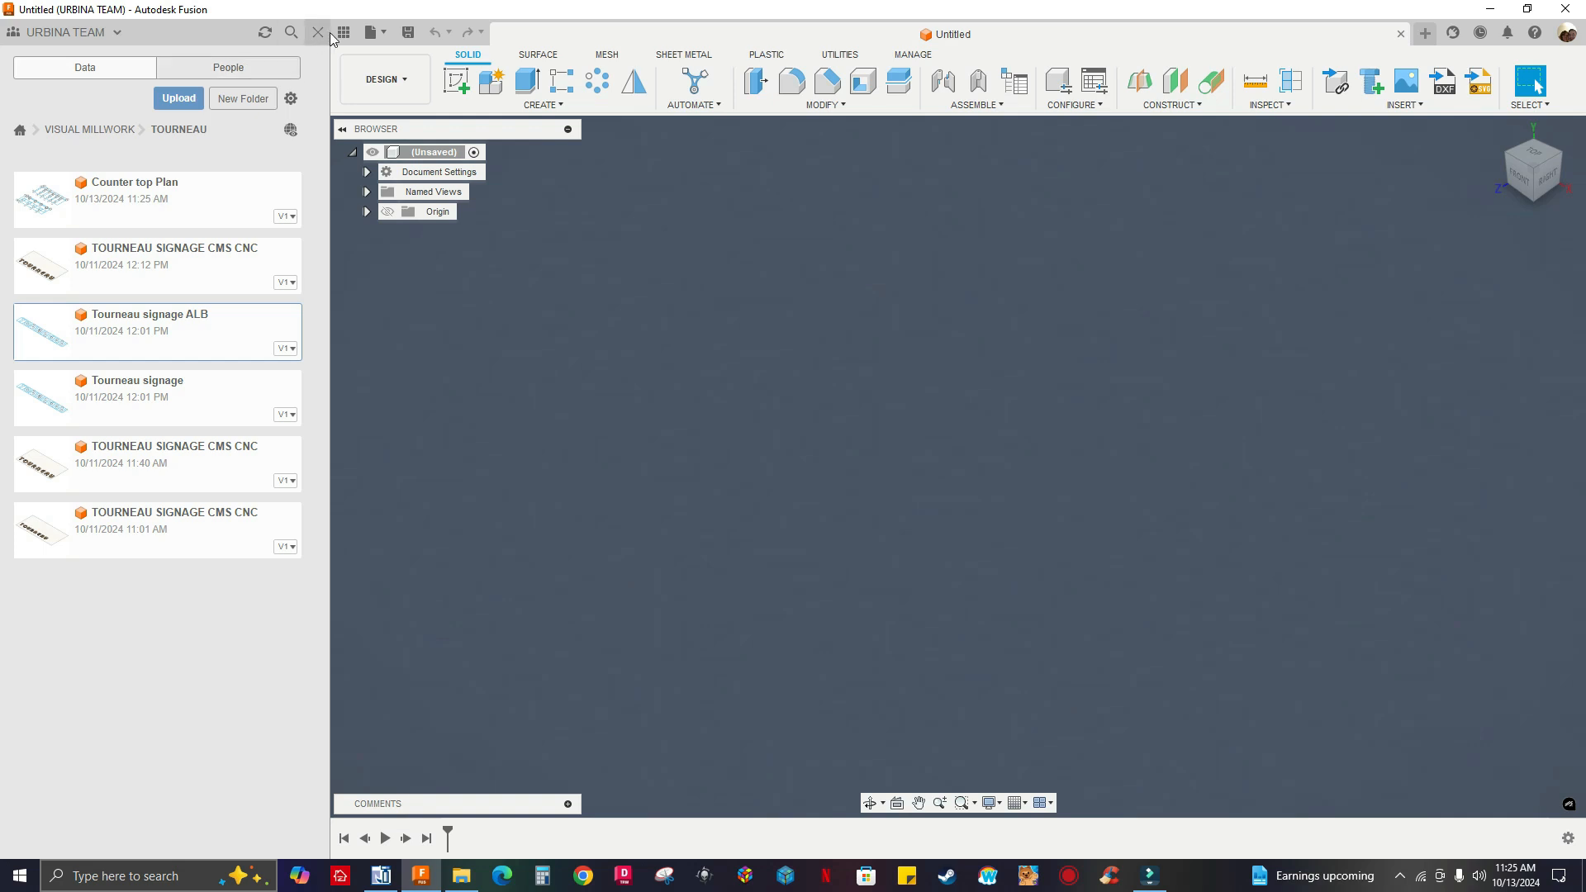
Delete the uploaded Counter top Plan design from the TOURNEAU folder.
right_click(196, 201)
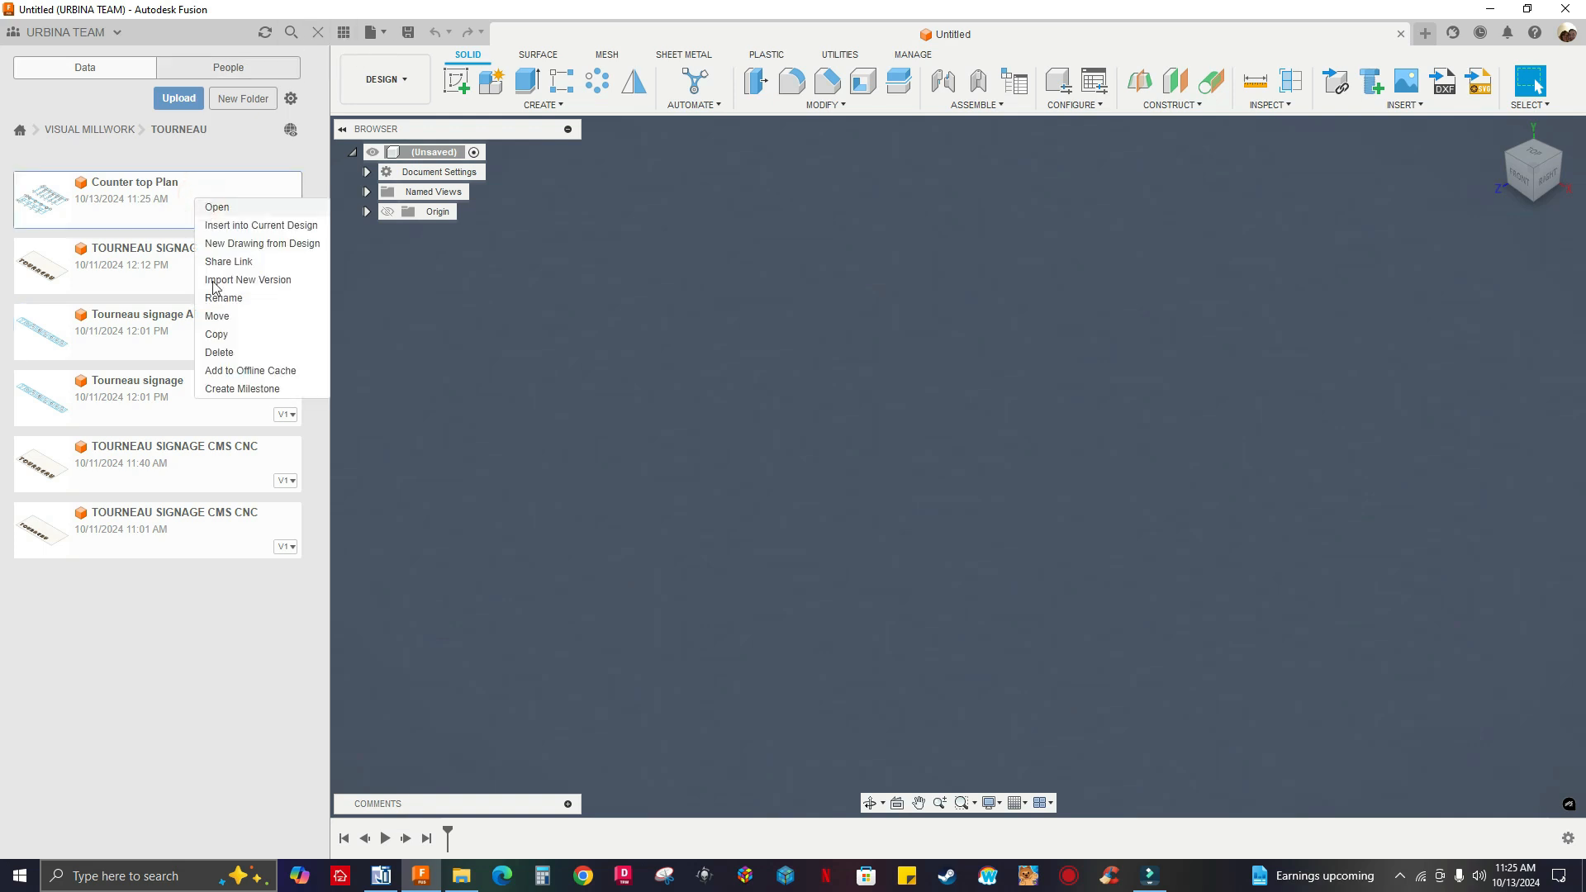
left_click(221, 353)
left_click(843, 444)
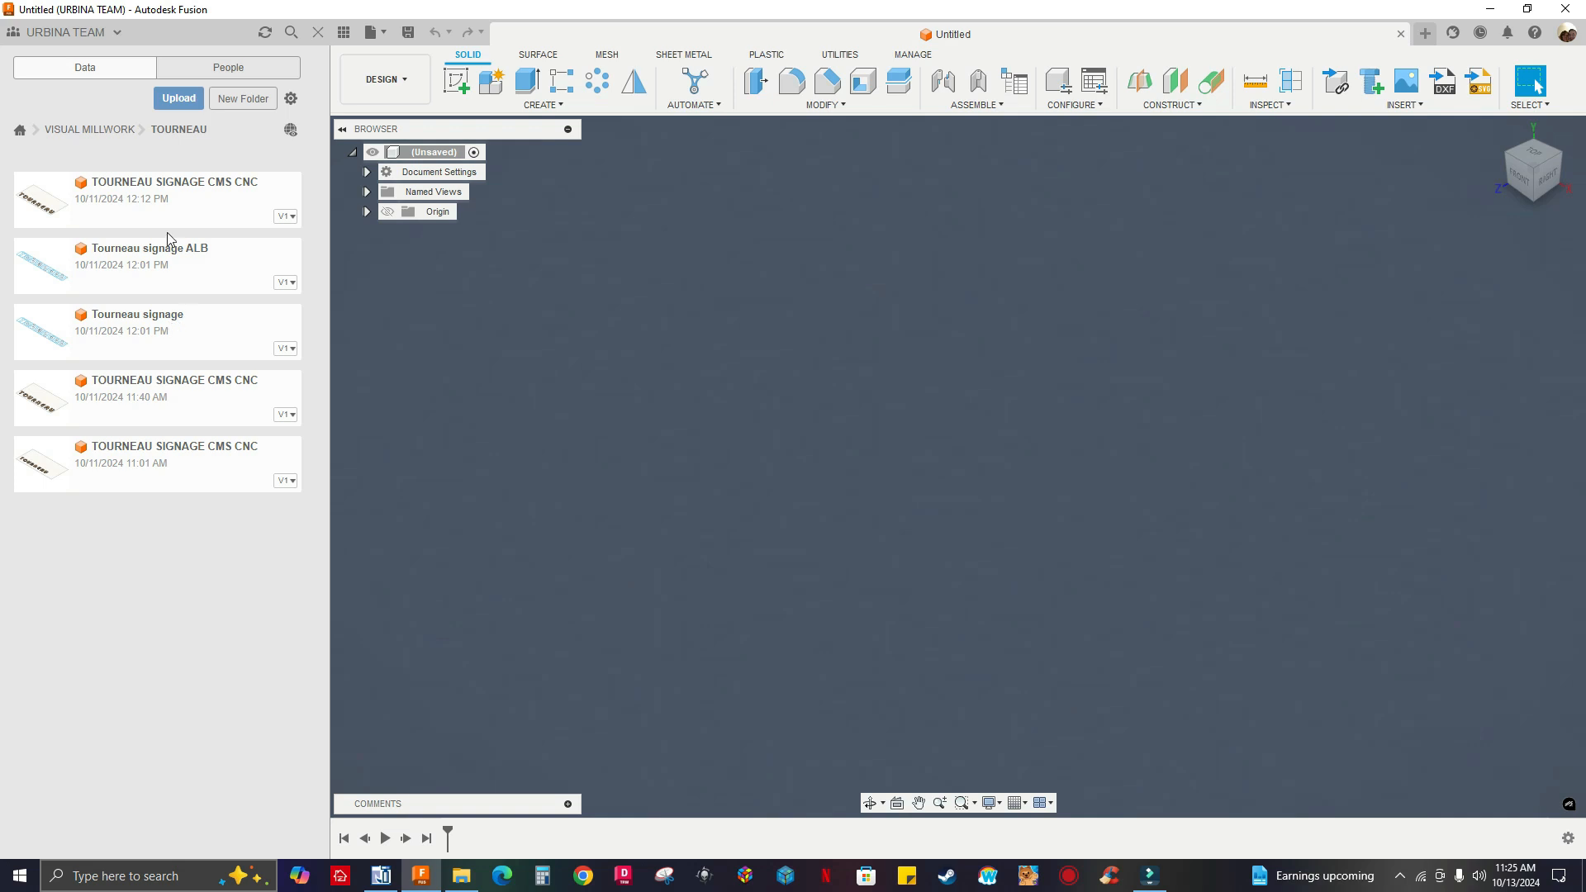
left_click(343, 31)
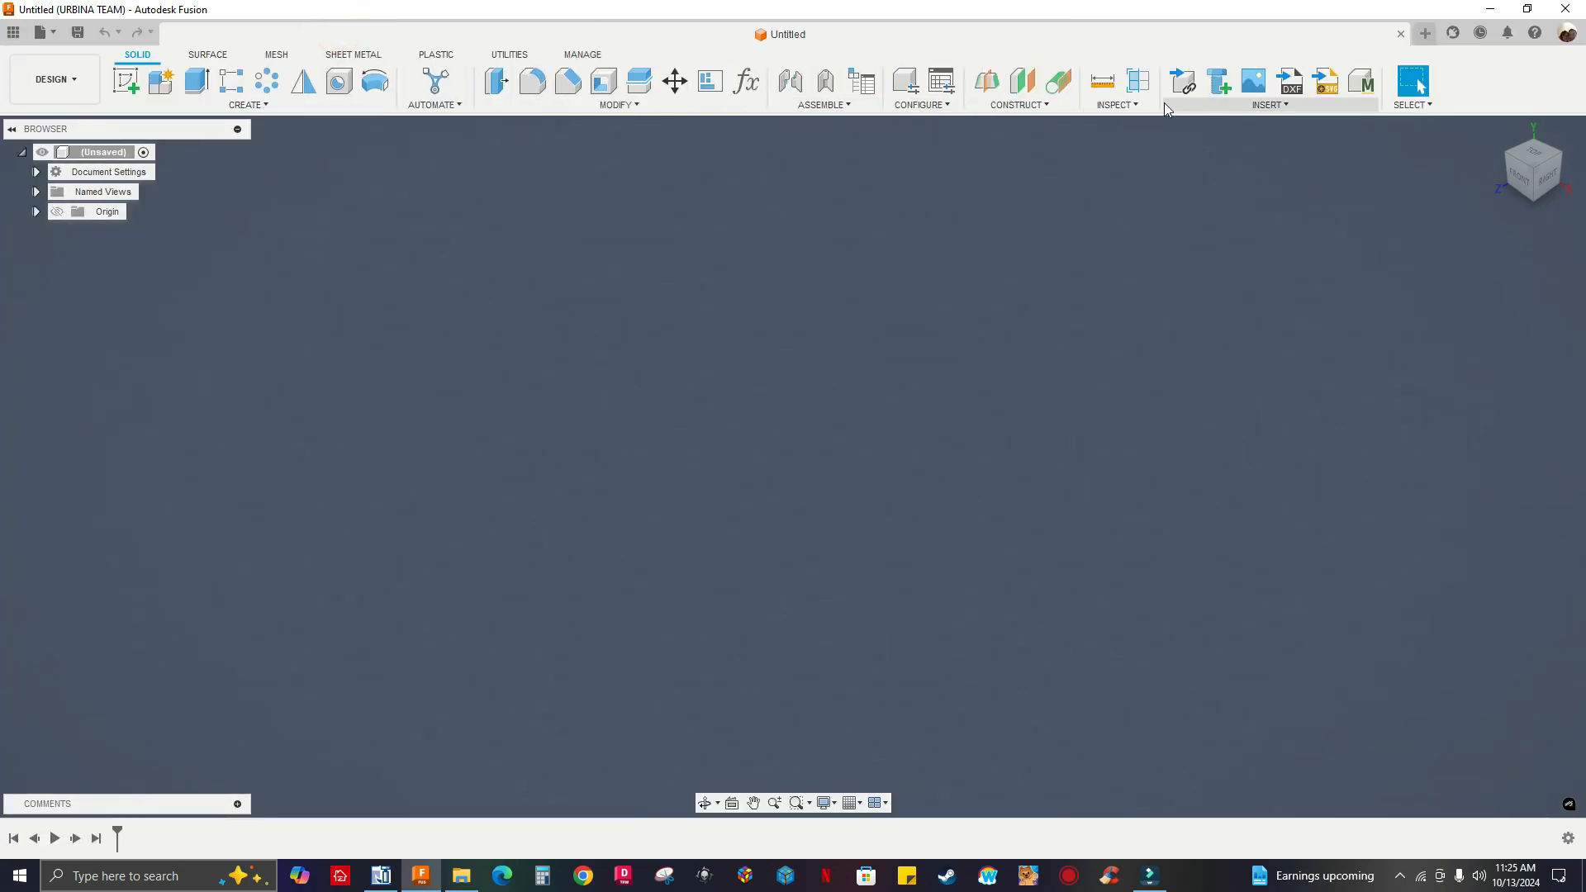
left_click(1285, 106)
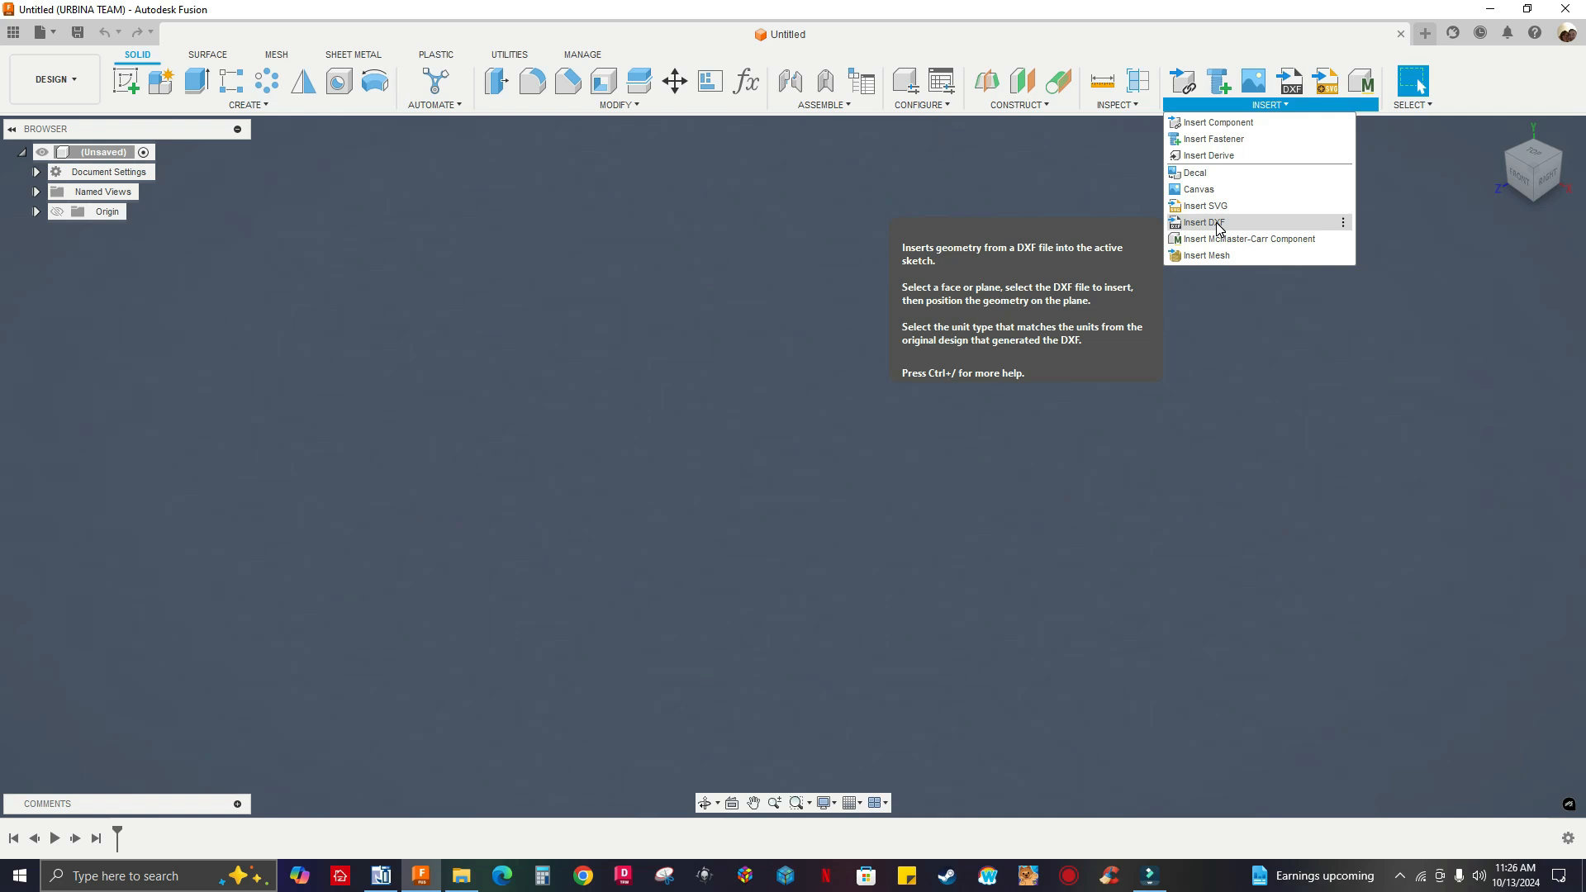
left_click(991, 184)
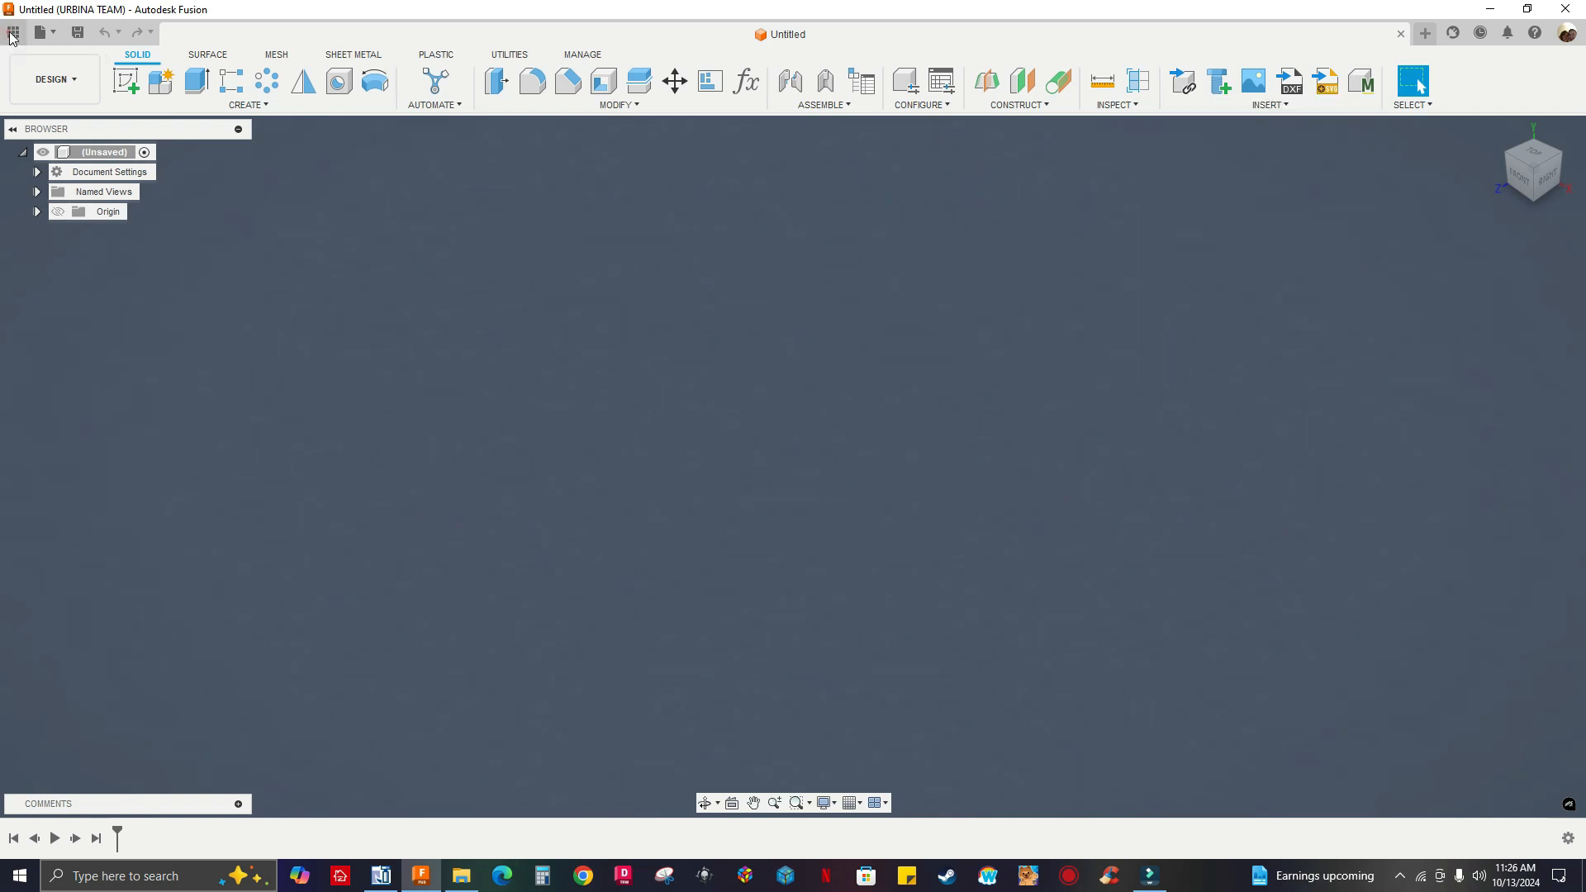
Open the Tourneau signage ALB design from the TOURNEAU folder and close the project file list.
left_click(12, 33)
left_click(83, 266)
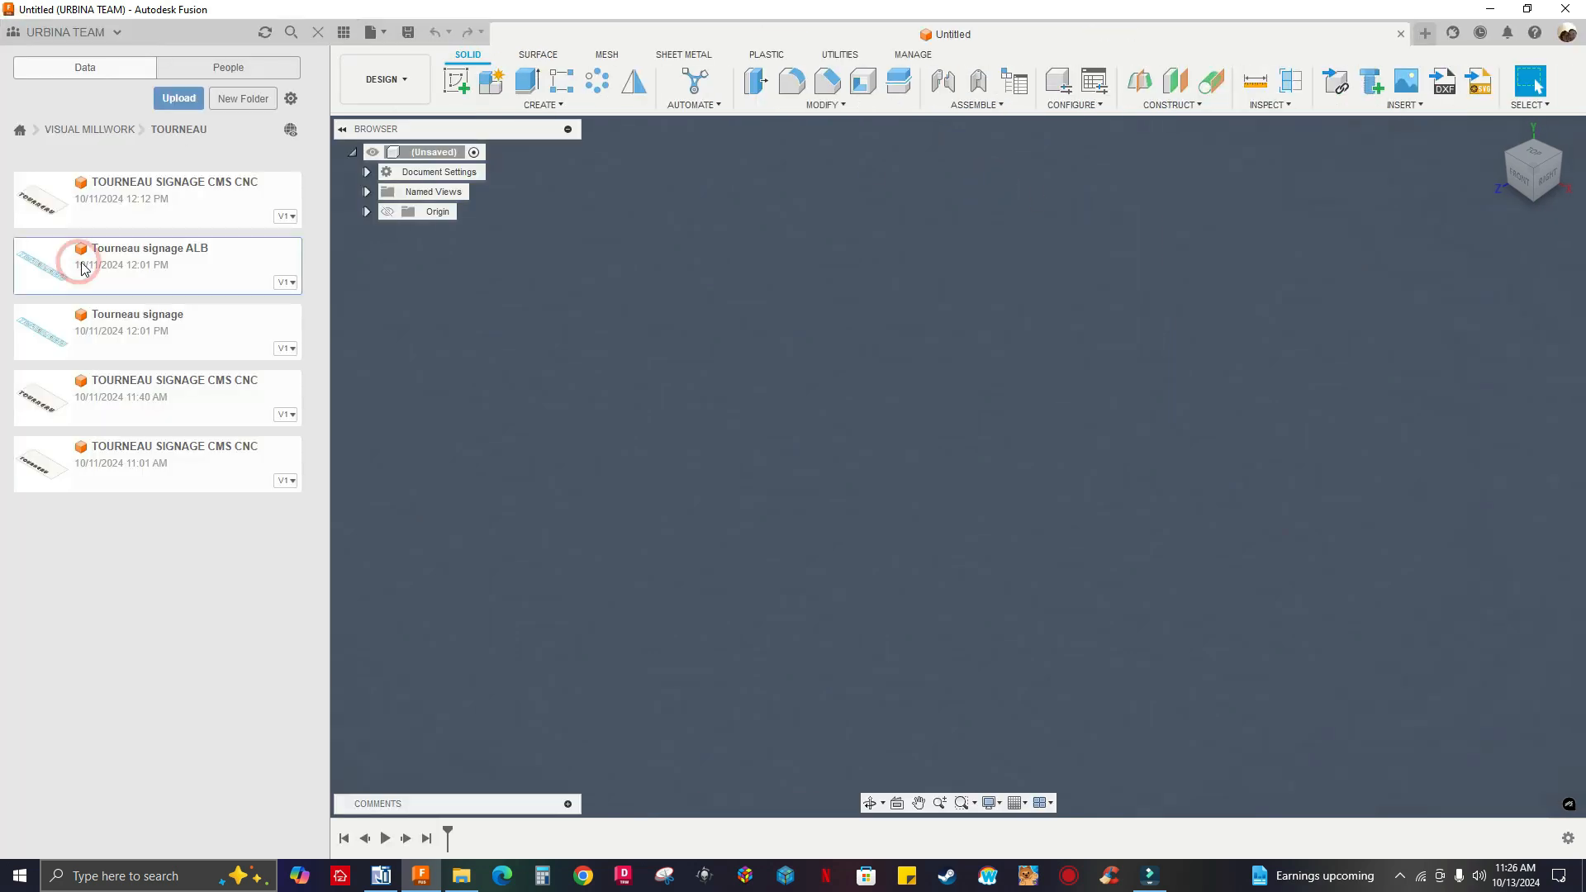
right_click(126, 261)
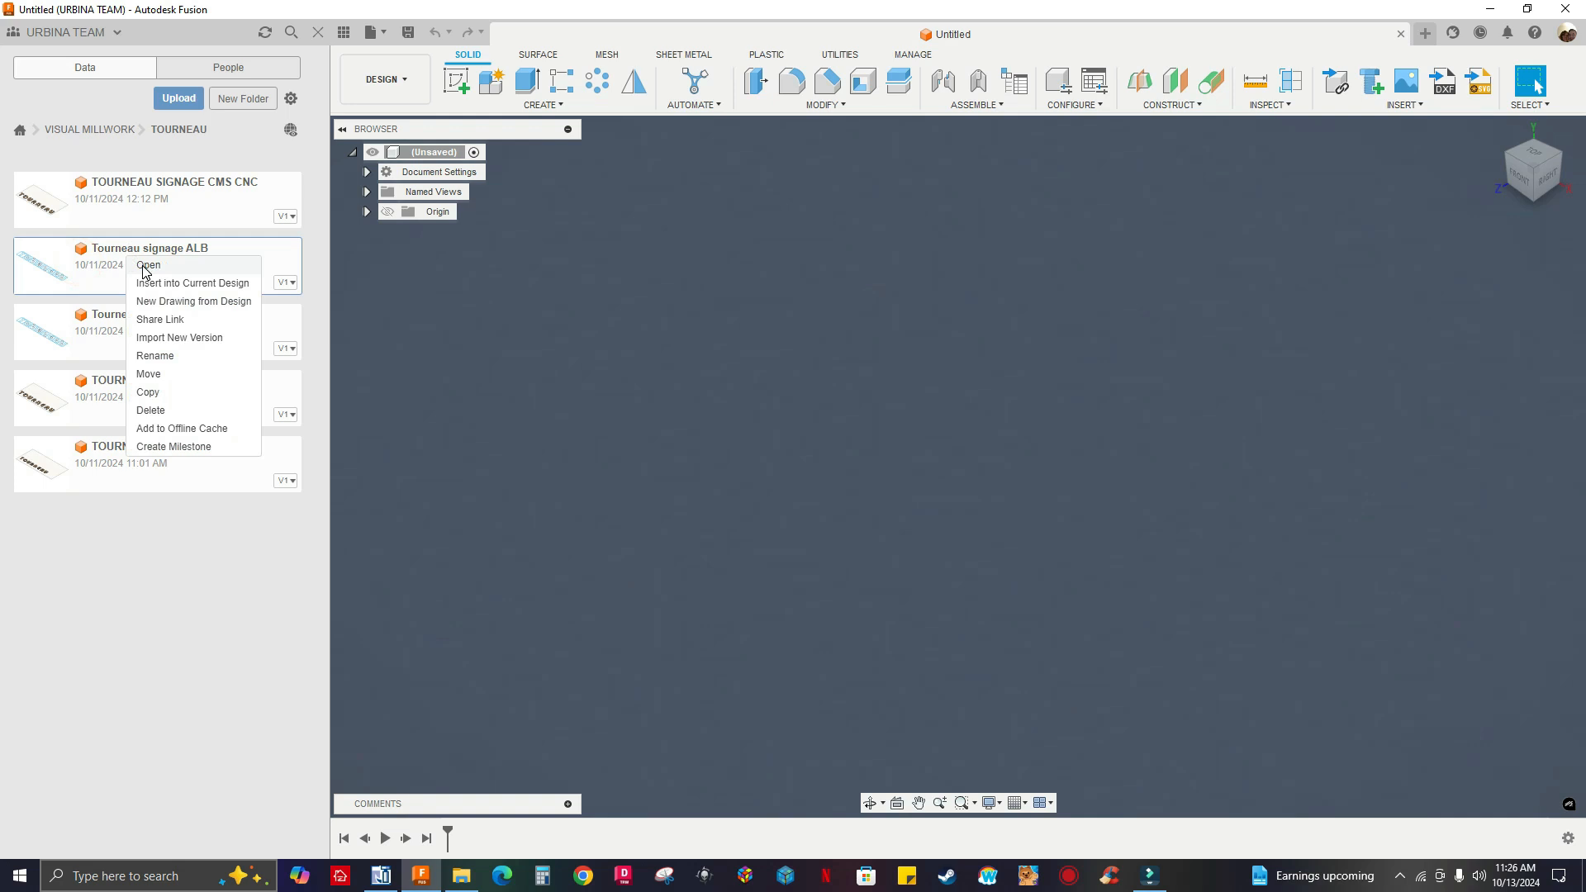
left_click(152, 268)
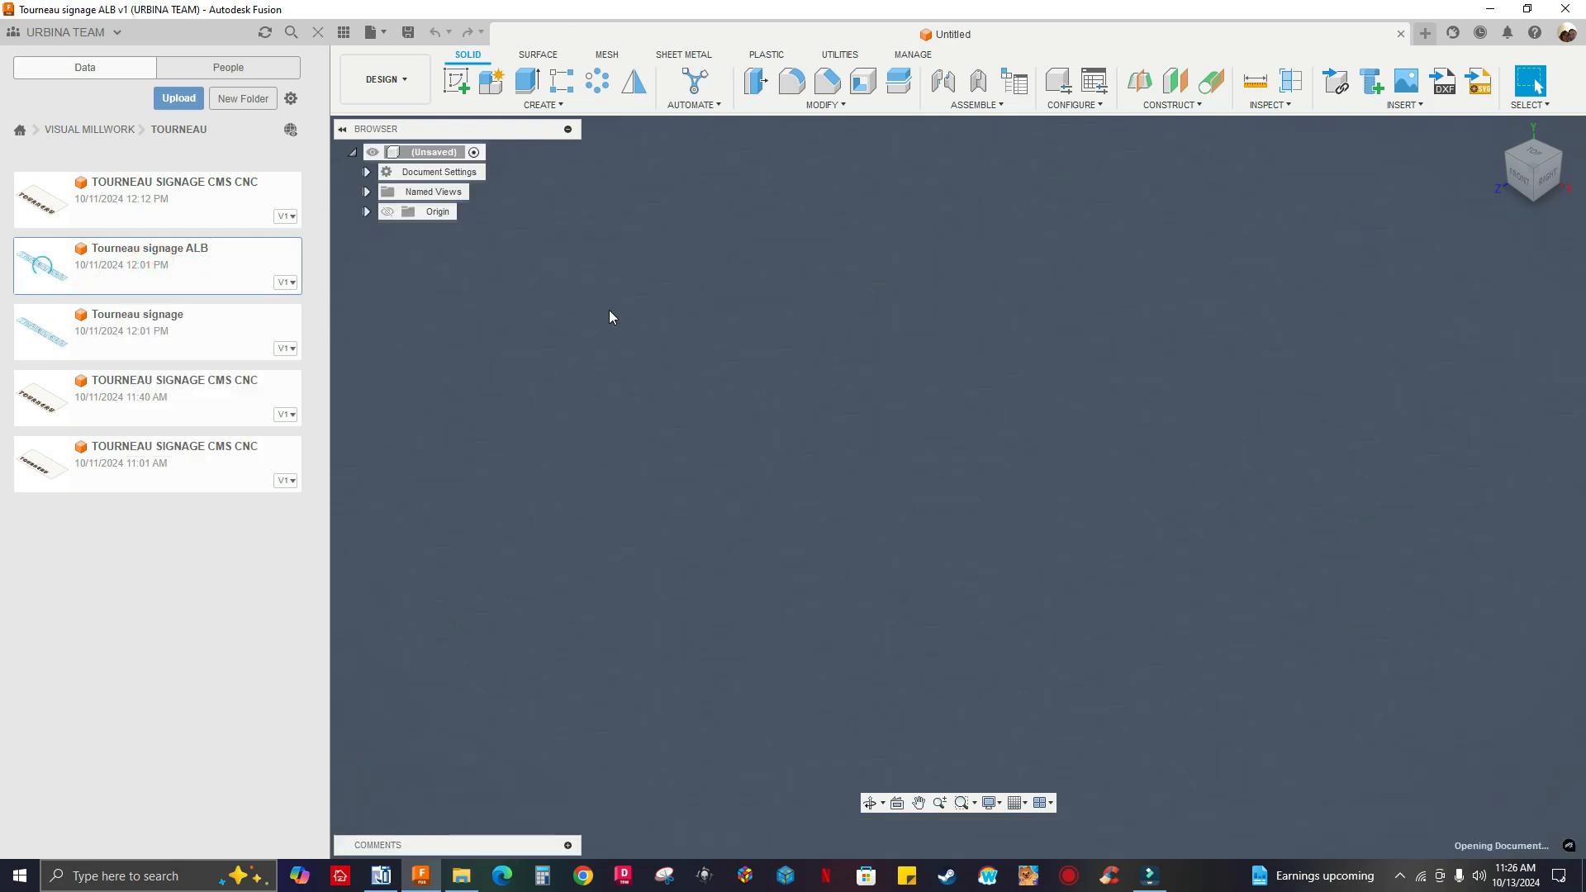
left_click(343, 32)
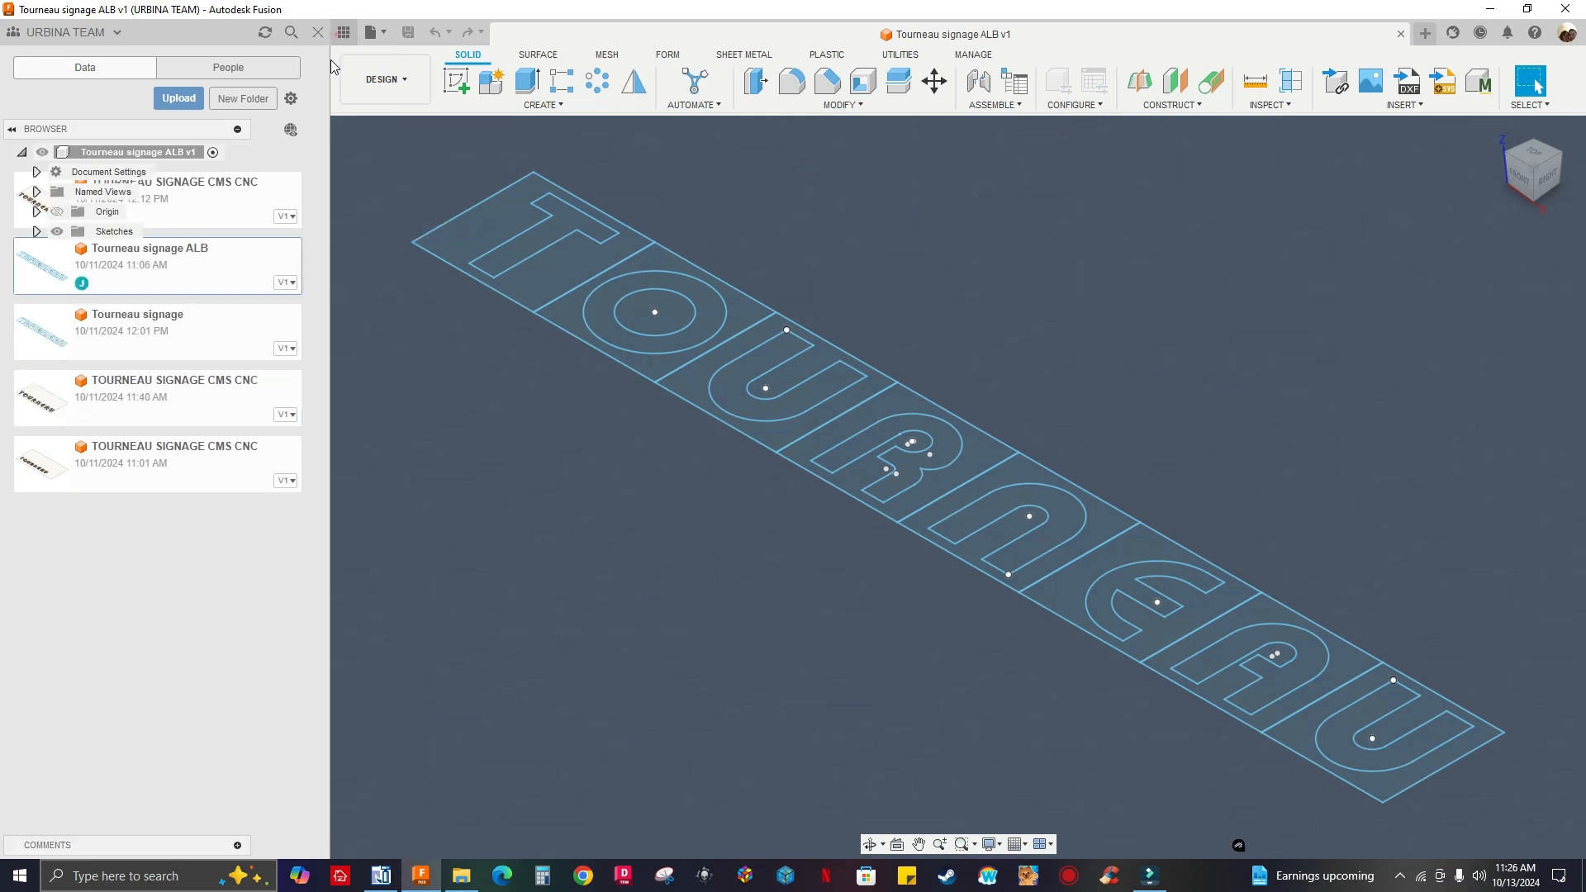
Turn on design history capture for the Tourneau signage ALB design.
middle_click_drag(426, 425, 511, 451)
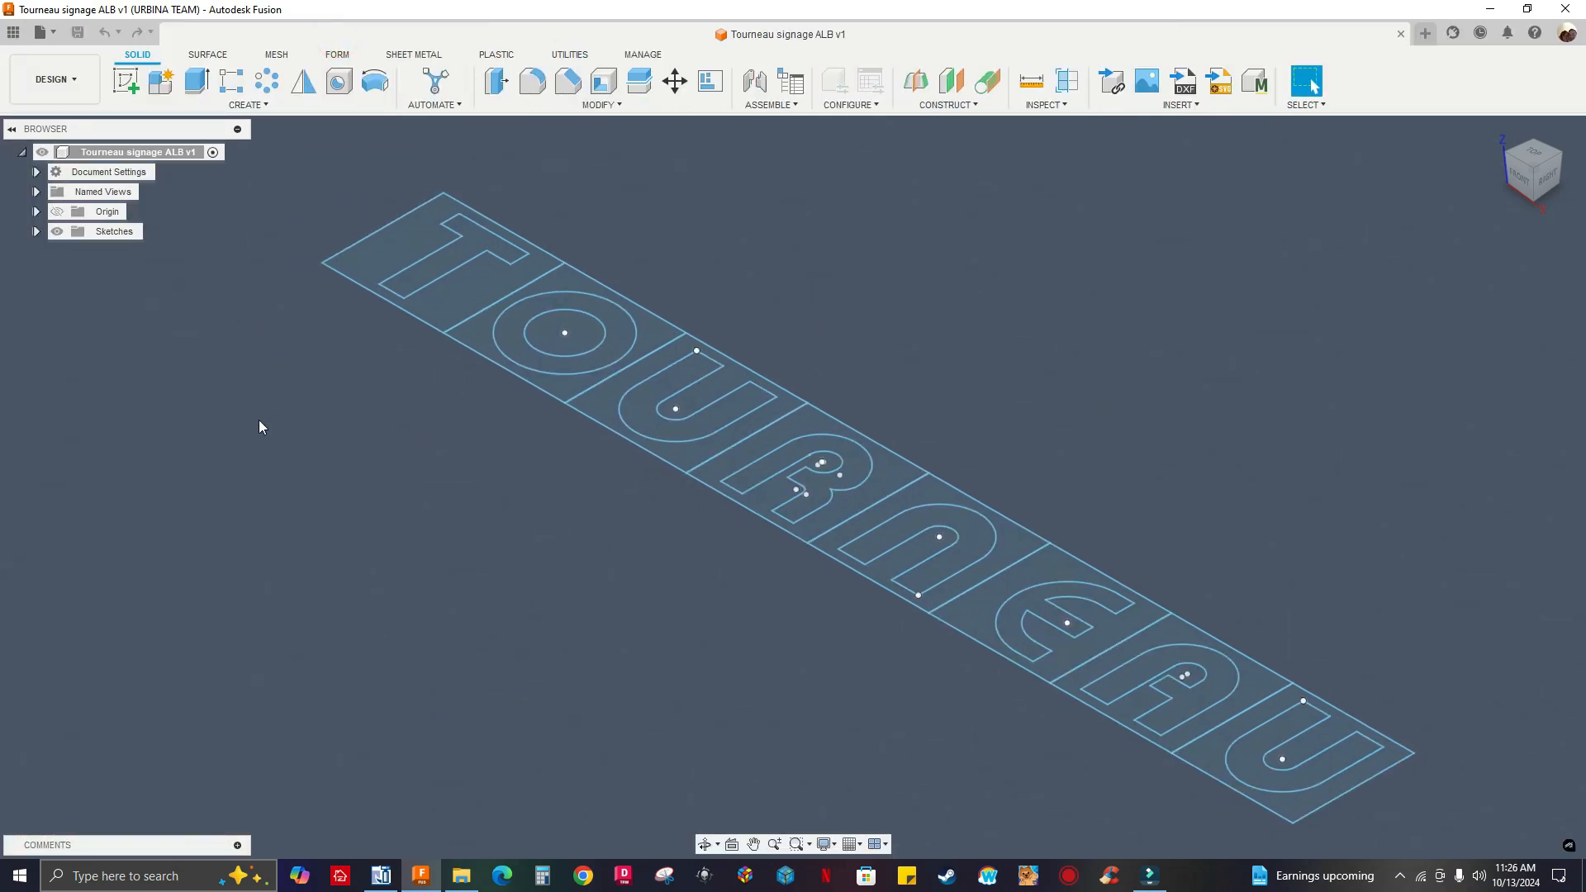
middle_click_drag(259, 427, 296, 440)
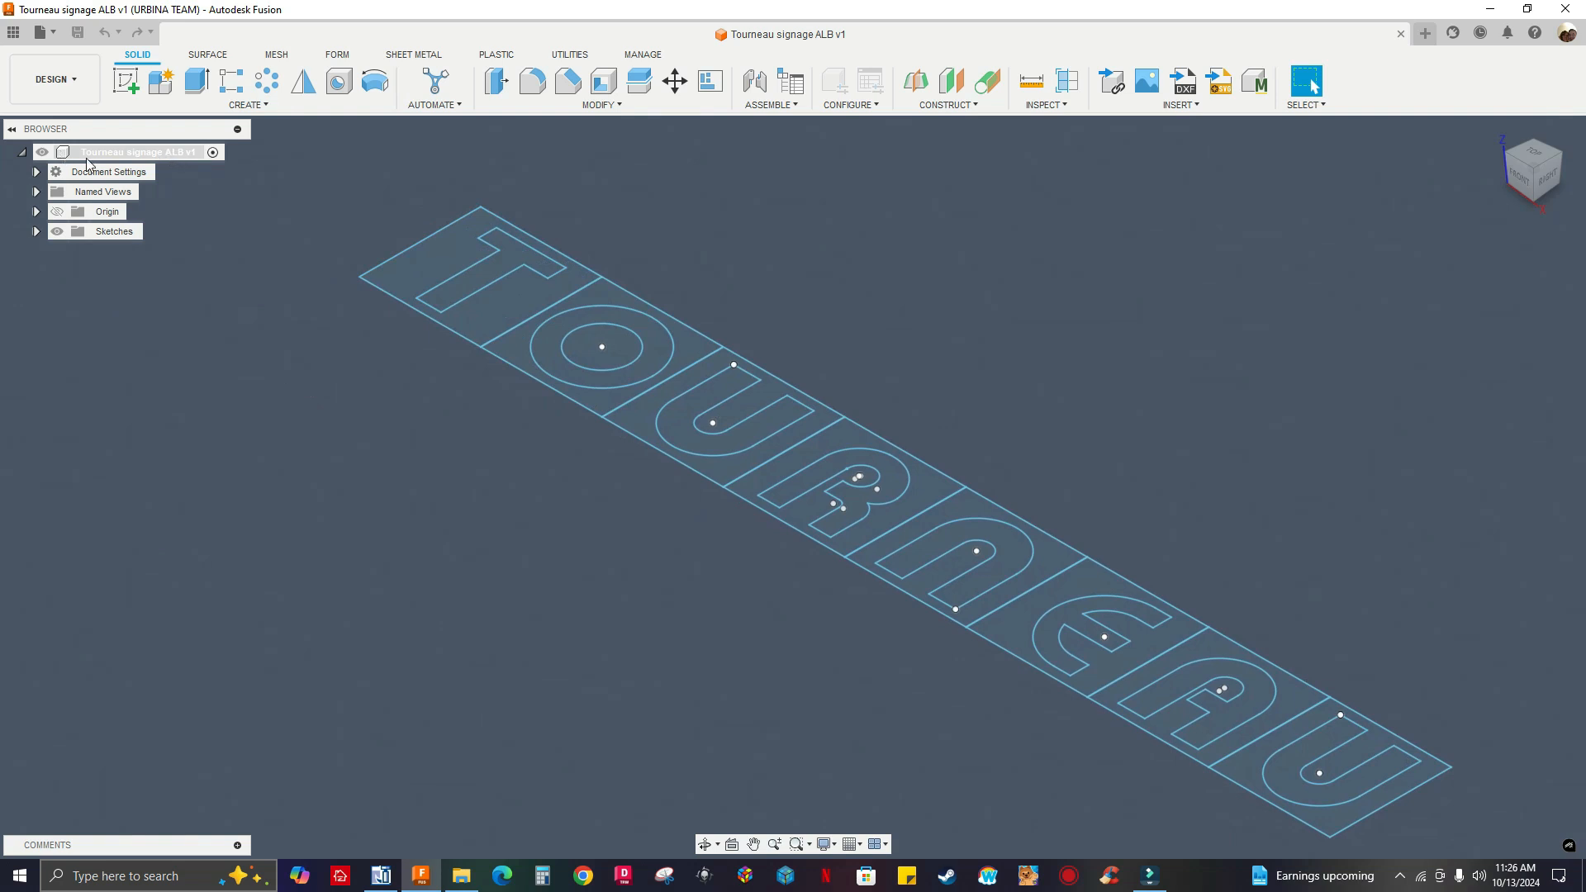
right_click(163, 155)
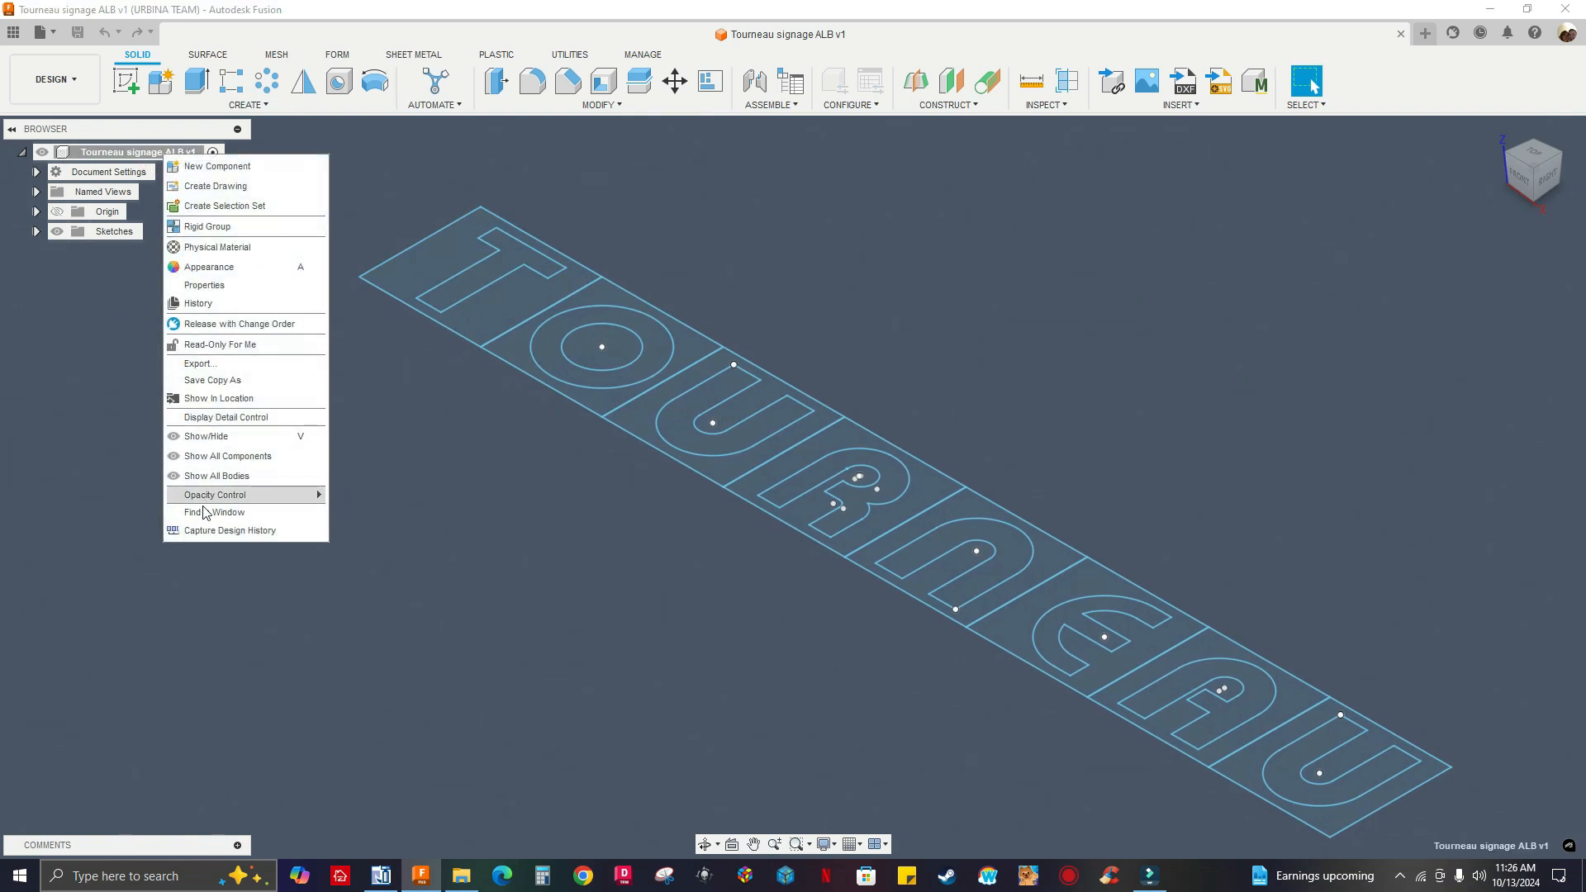
left_click(250, 536)
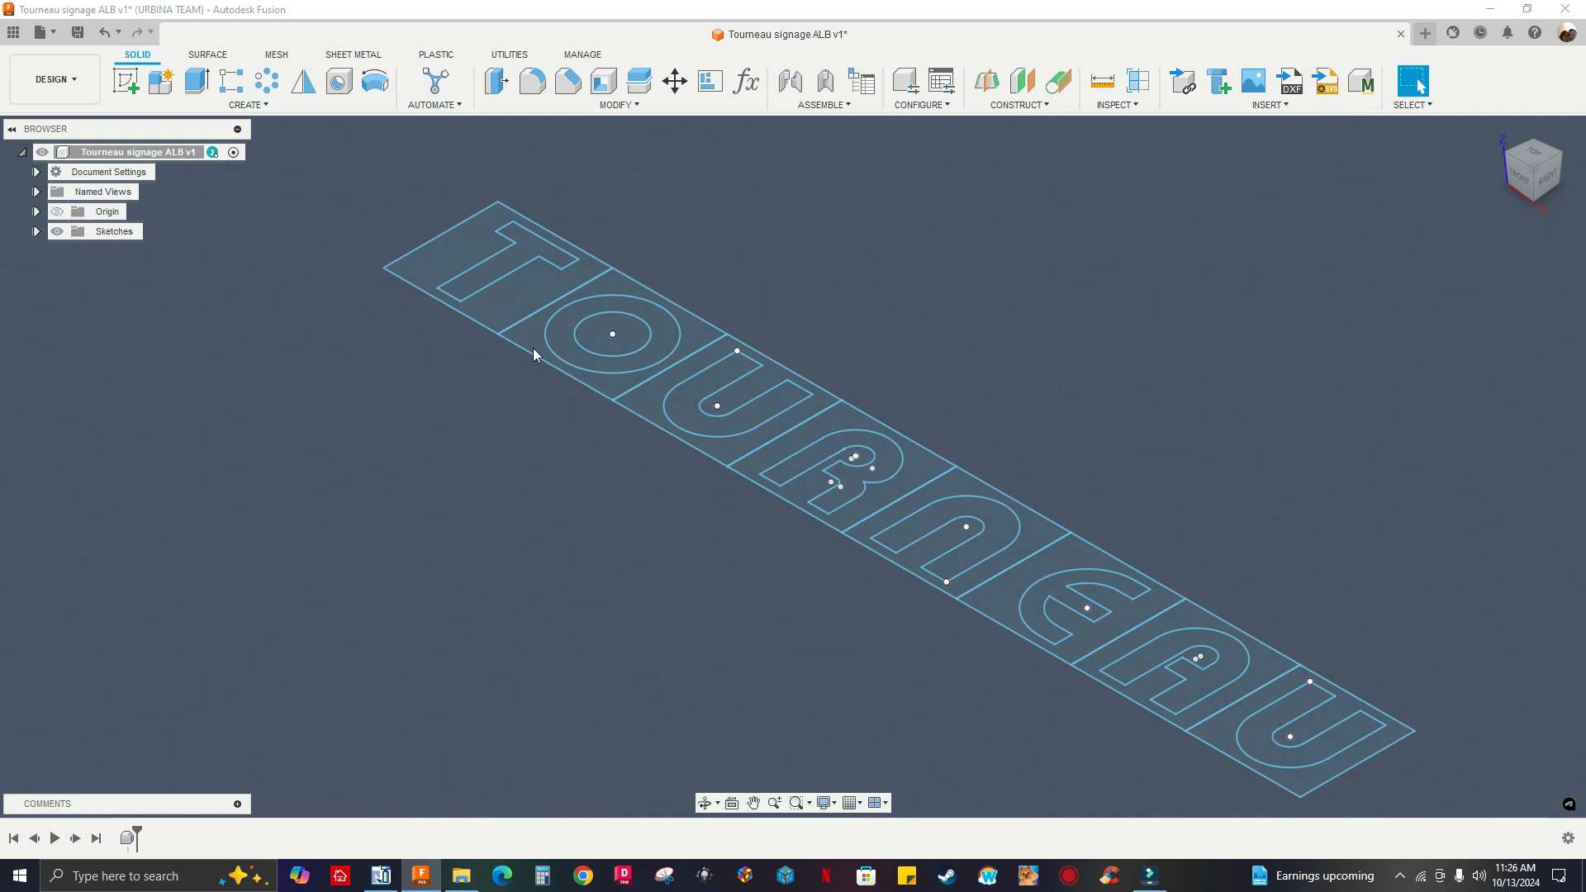
middle_click_drag(729, 579, 550, 523)
middle_click_drag(739, 566, 749, 566)
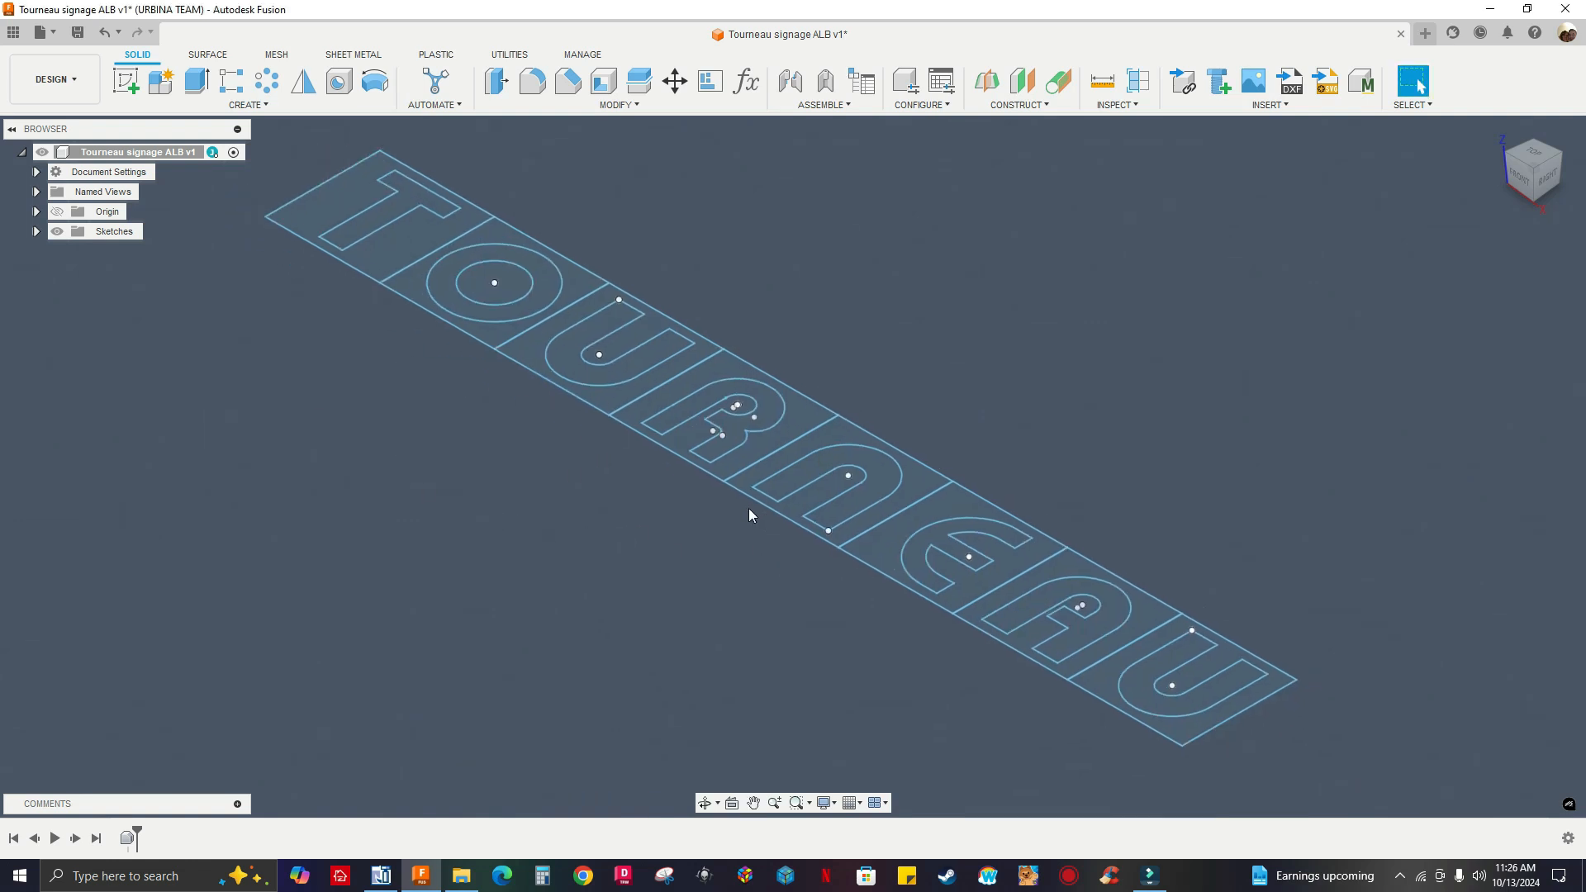
scroll(672, 494, "down", 1)
scroll(732, 494, "up", 2)
scroll(734, 500, "down", 2)
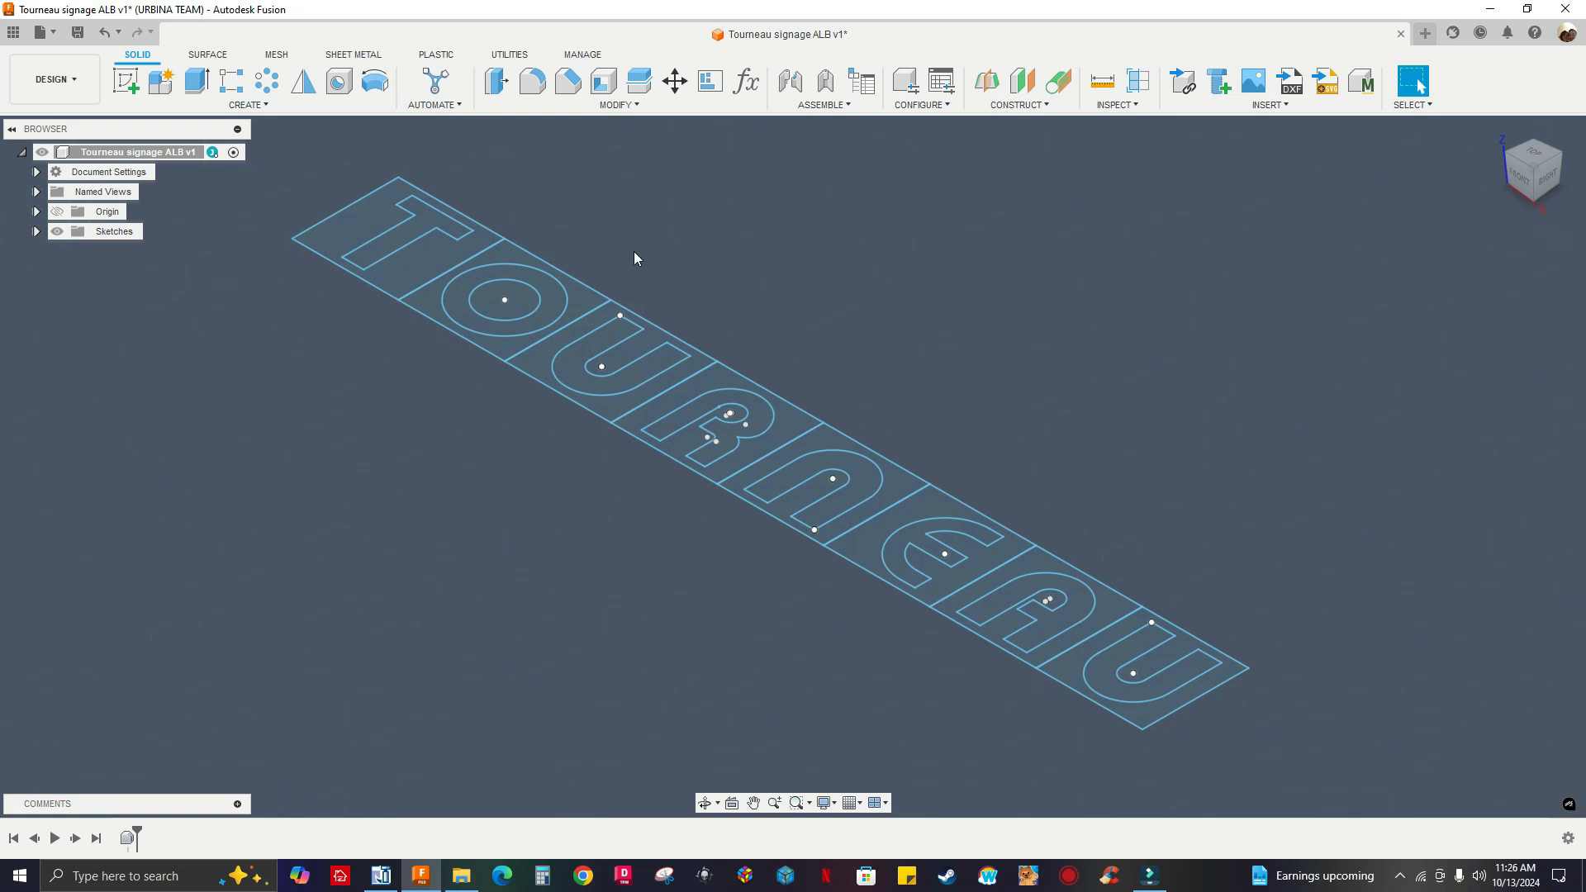
middle_click_drag(634, 259, 683, 285)
left_click(35, 232)
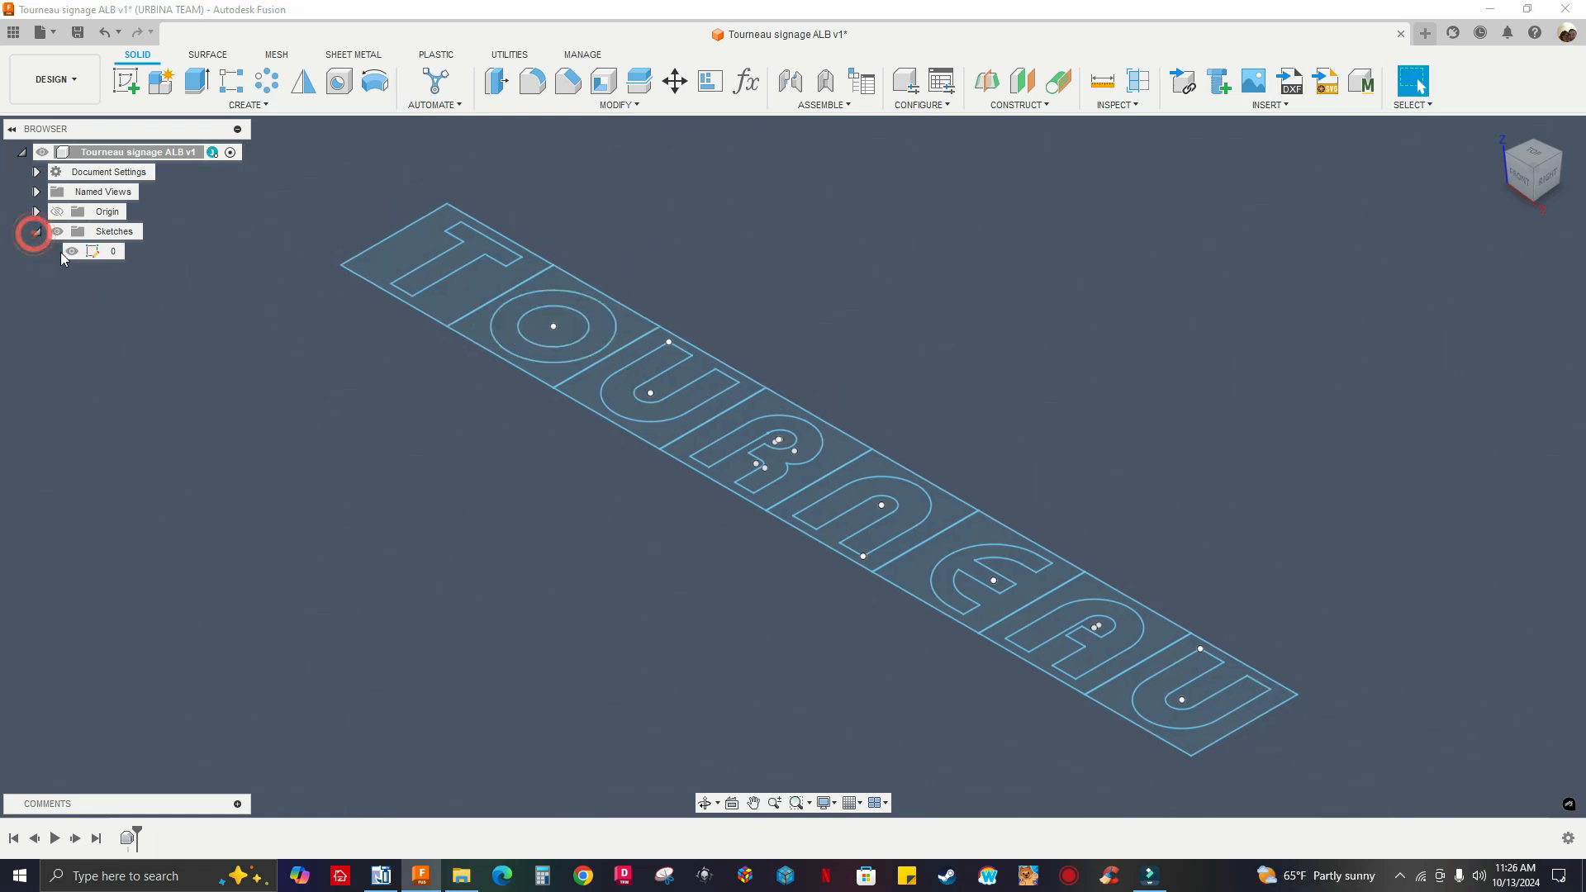
left_click(112, 253)
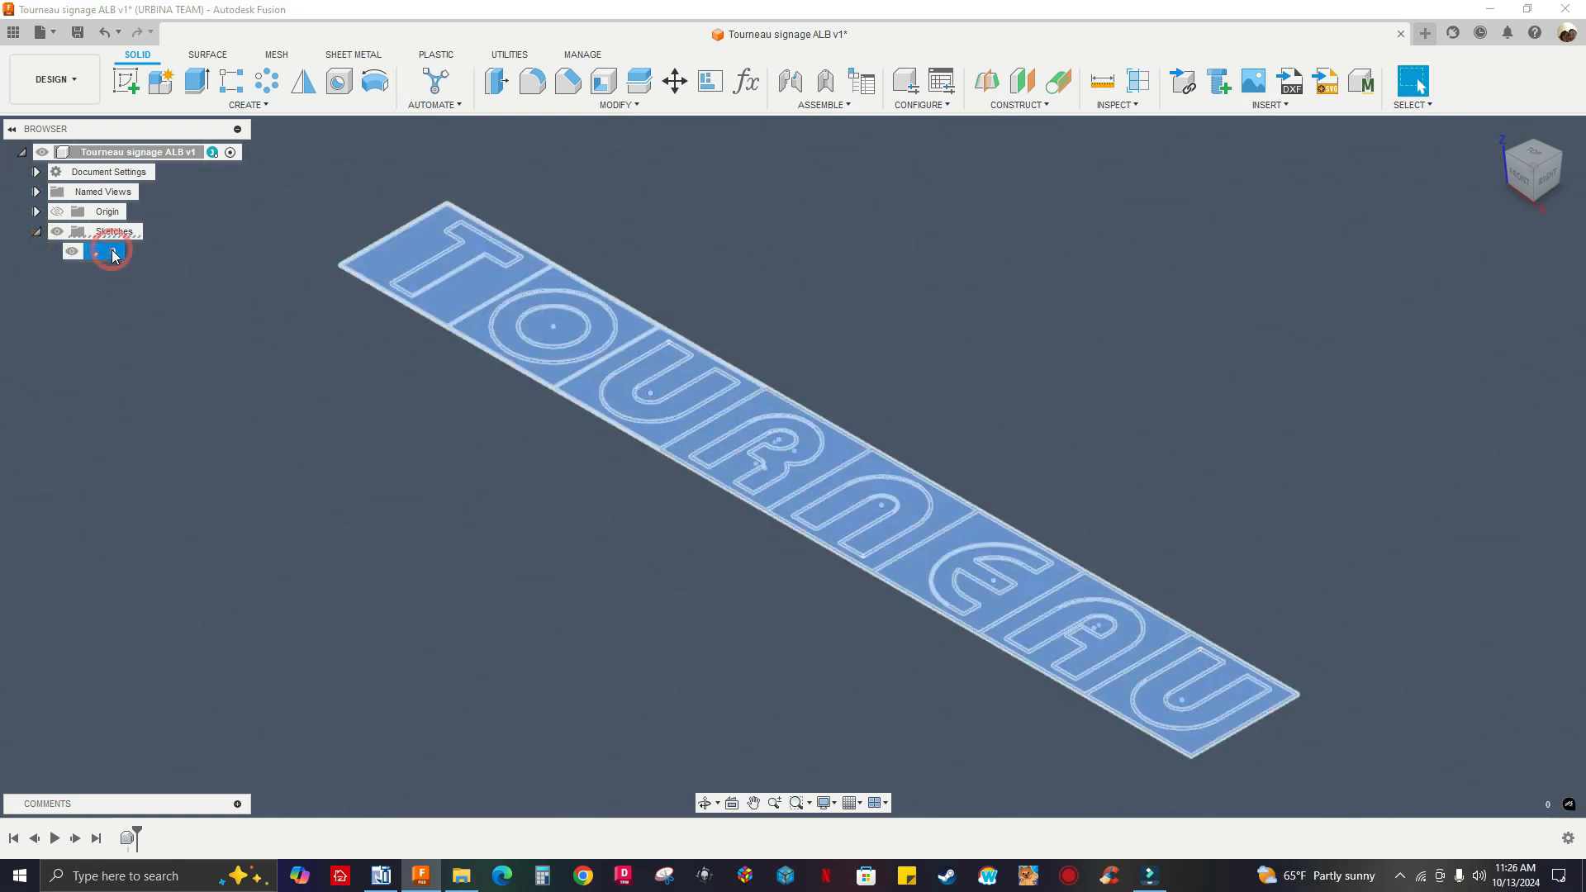
right_click(114, 256)
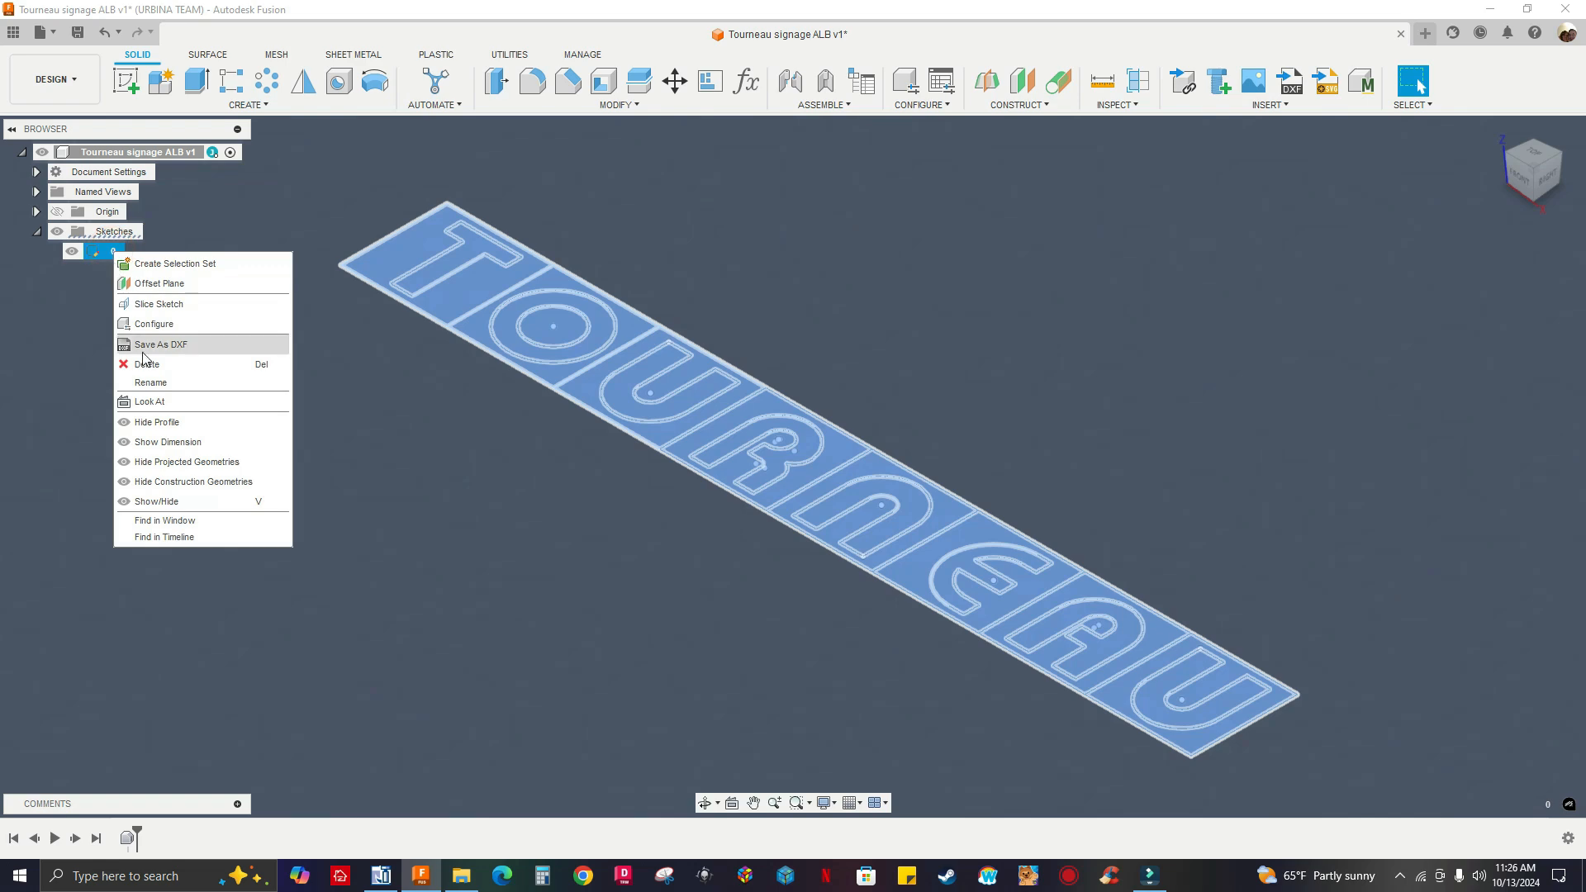
left_click(153, 380)
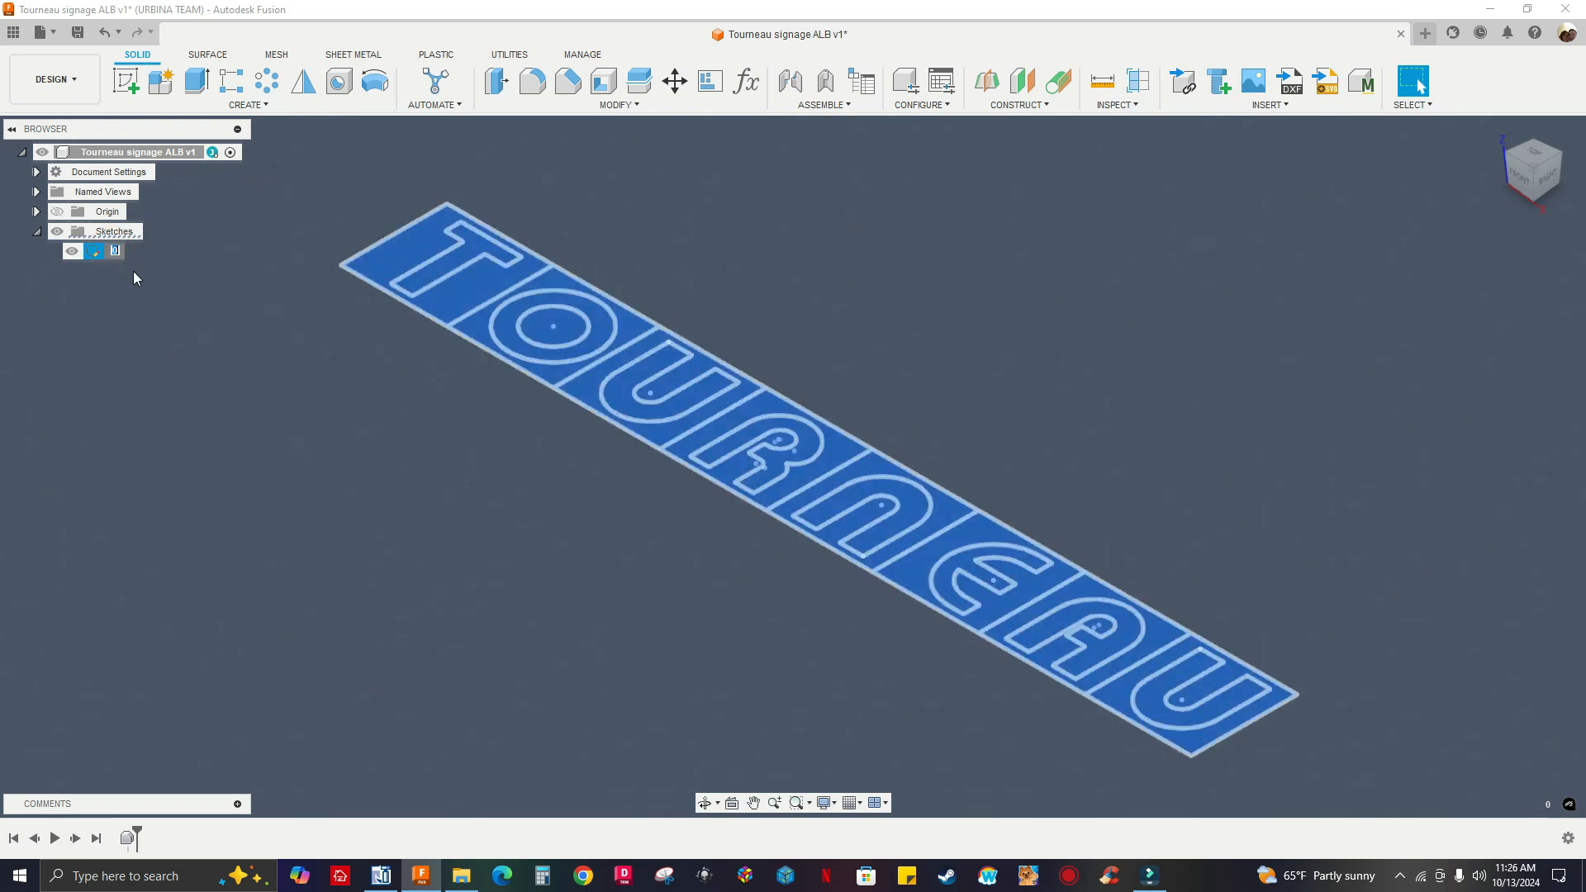
left_click(136, 276)
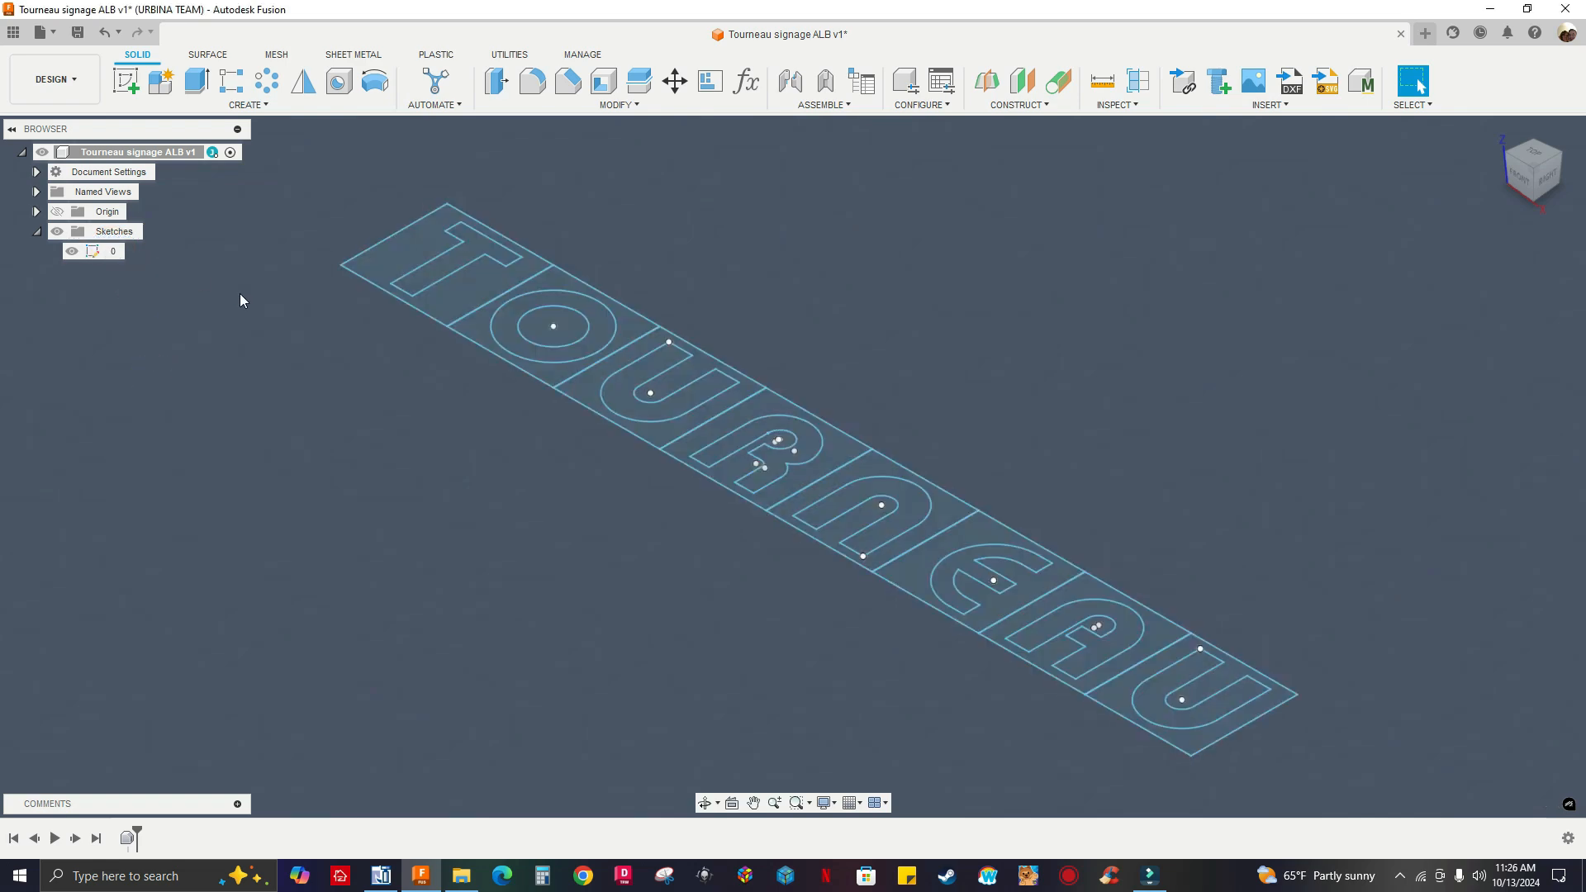
Extrude the eight TOURNEAU letter profiles 12 mm as a new component.
middle_click_drag(412, 369, 481, 369)
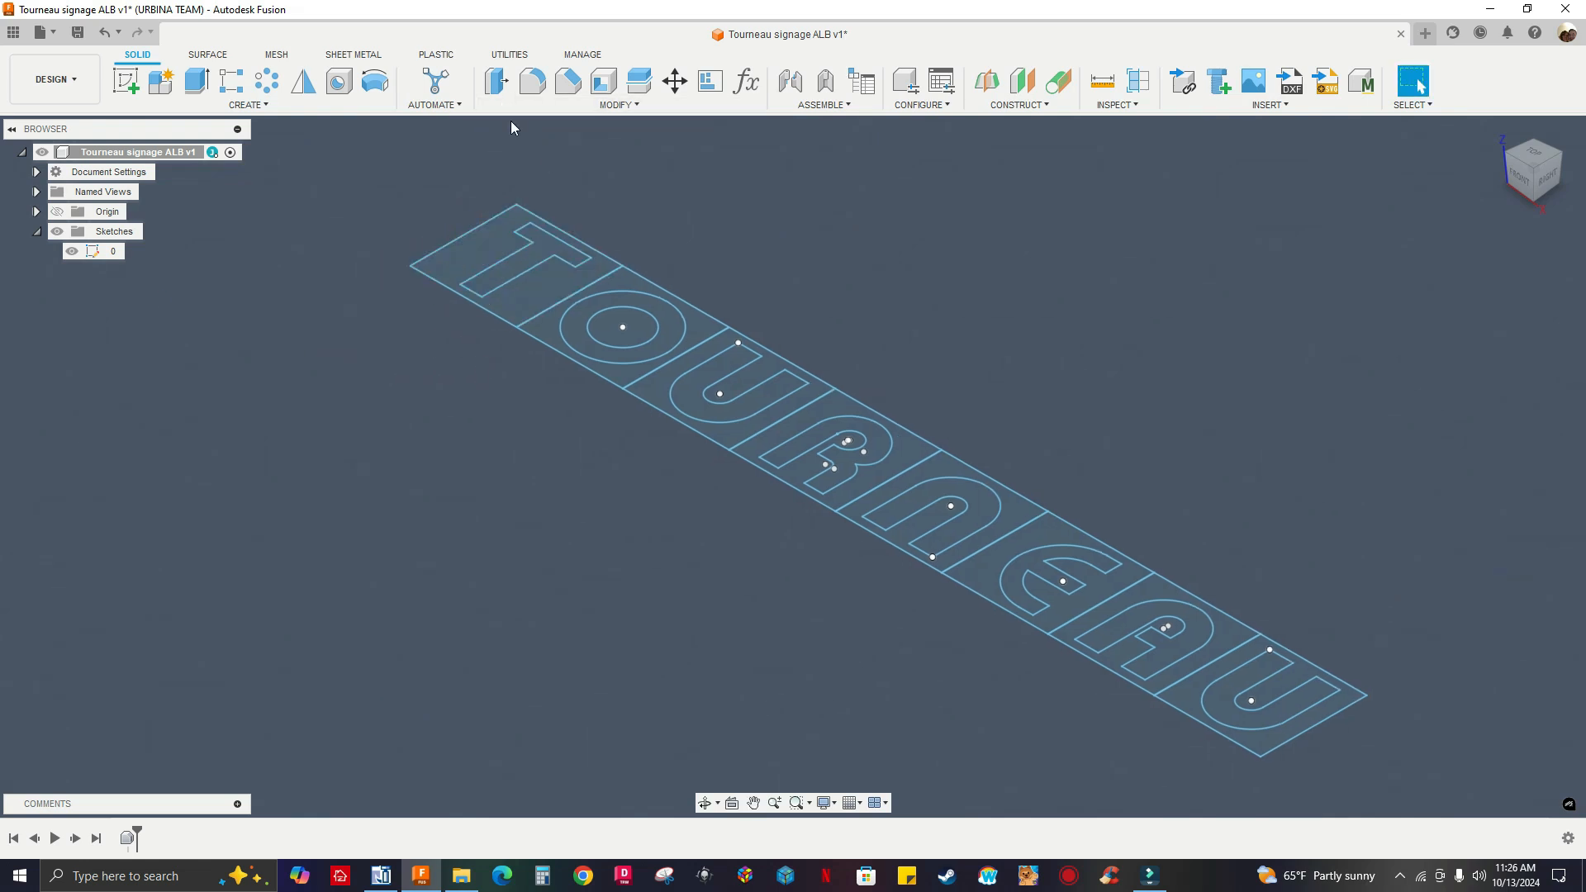
left_click(196, 80)
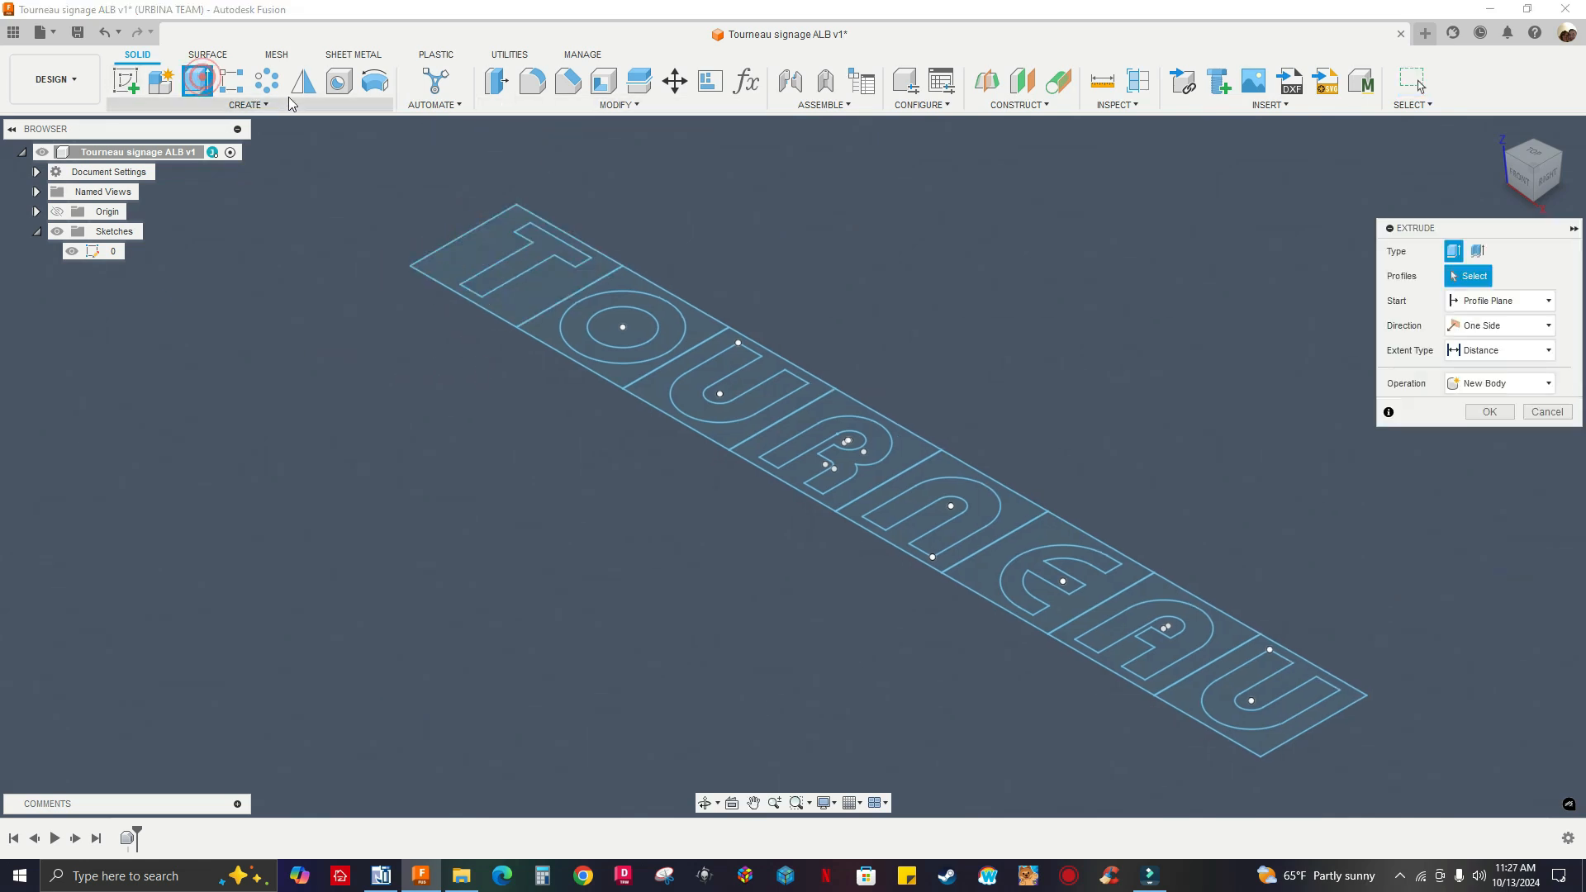
scroll(422, 205, "down", 3)
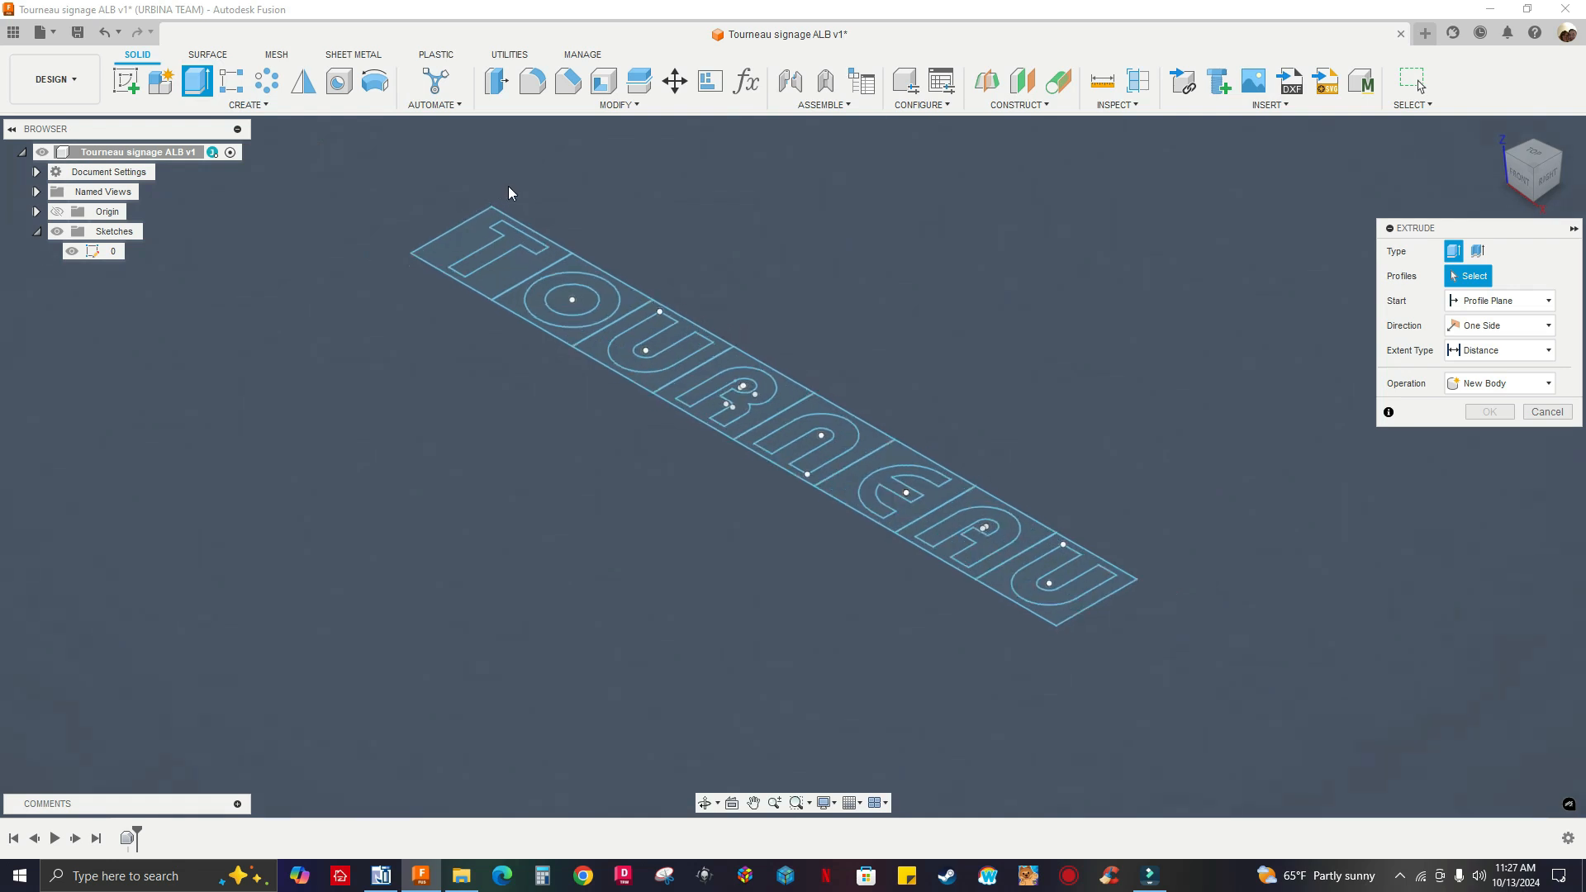
scroll(509, 187, "up", 10)
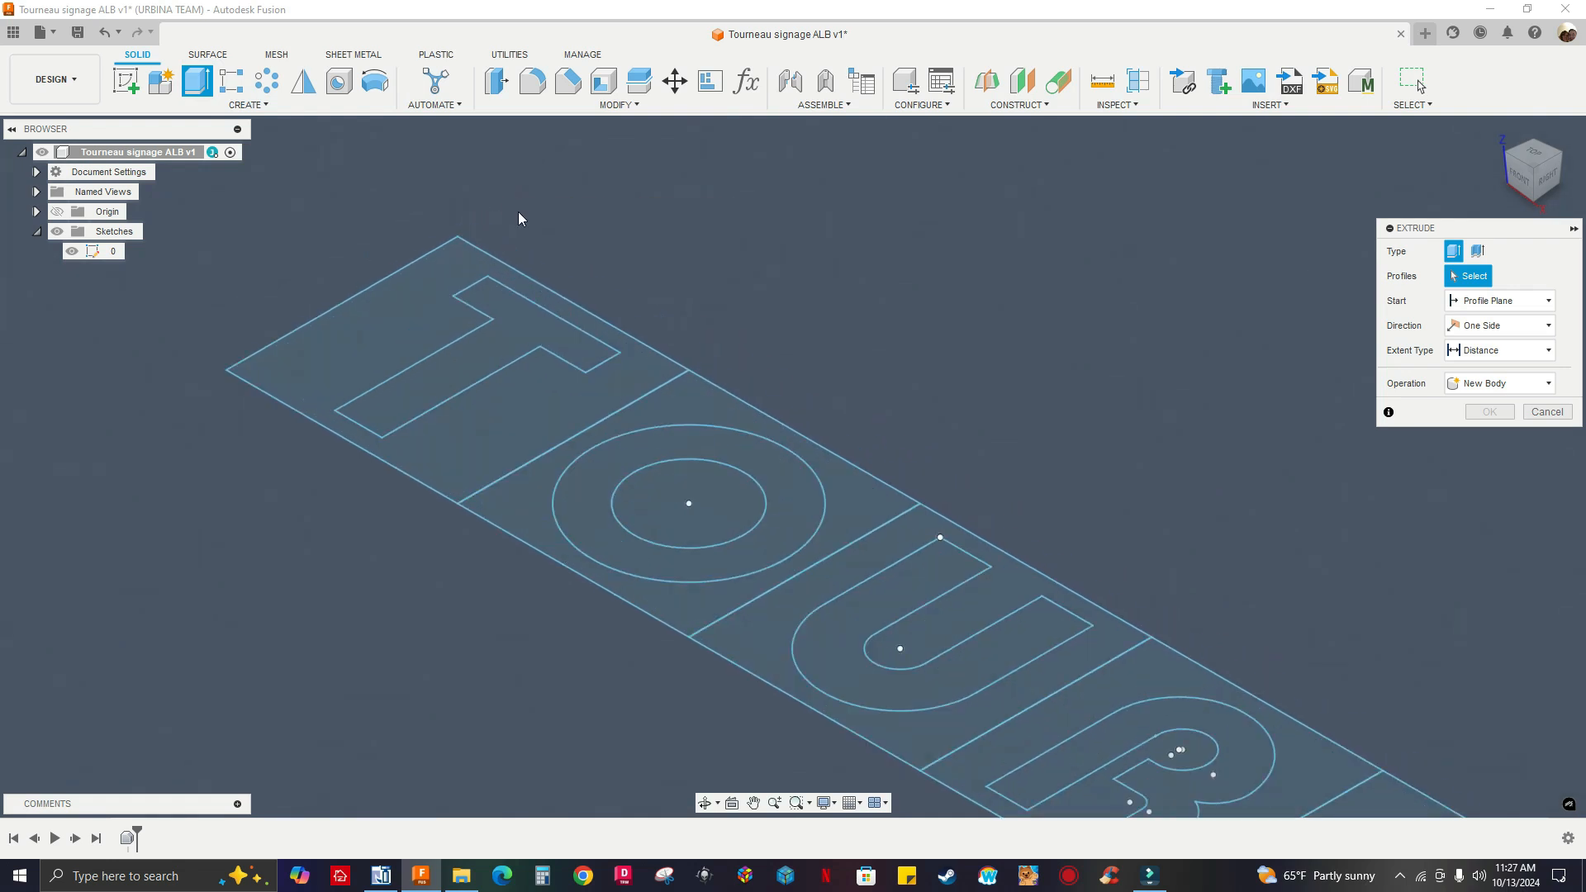
left_click(508, 345)
scroll(615, 281, "down", 3)
scroll(615, 280, "down", 1)
middle_click_drag(898, 341, 746, 278)
left_click(640, 414)
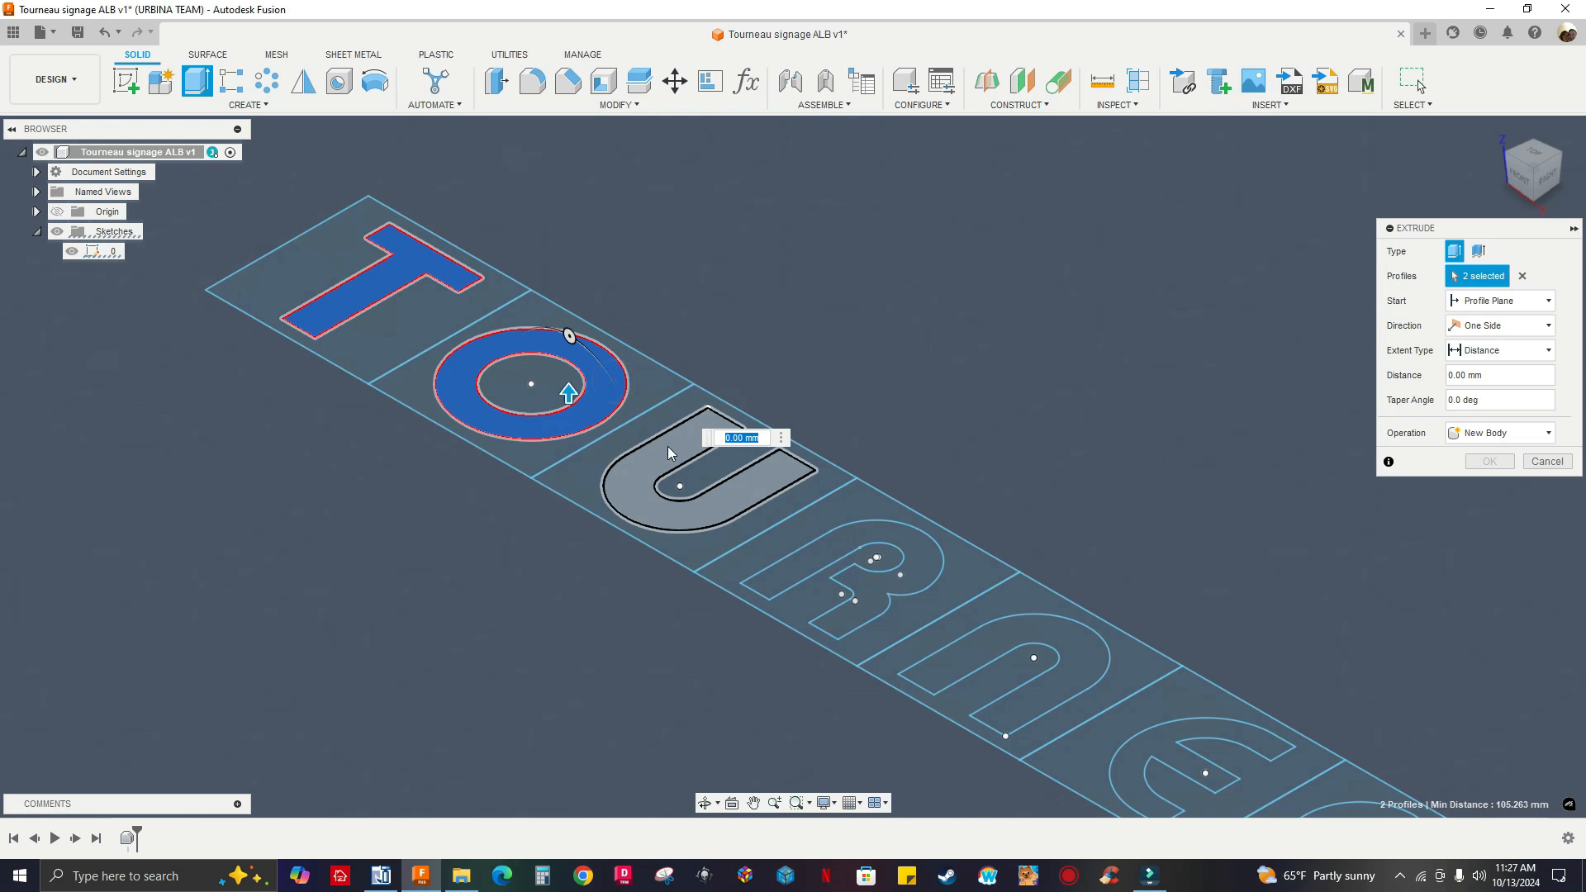
left_click(667, 446)
middle_click_drag(996, 453, 799, 350)
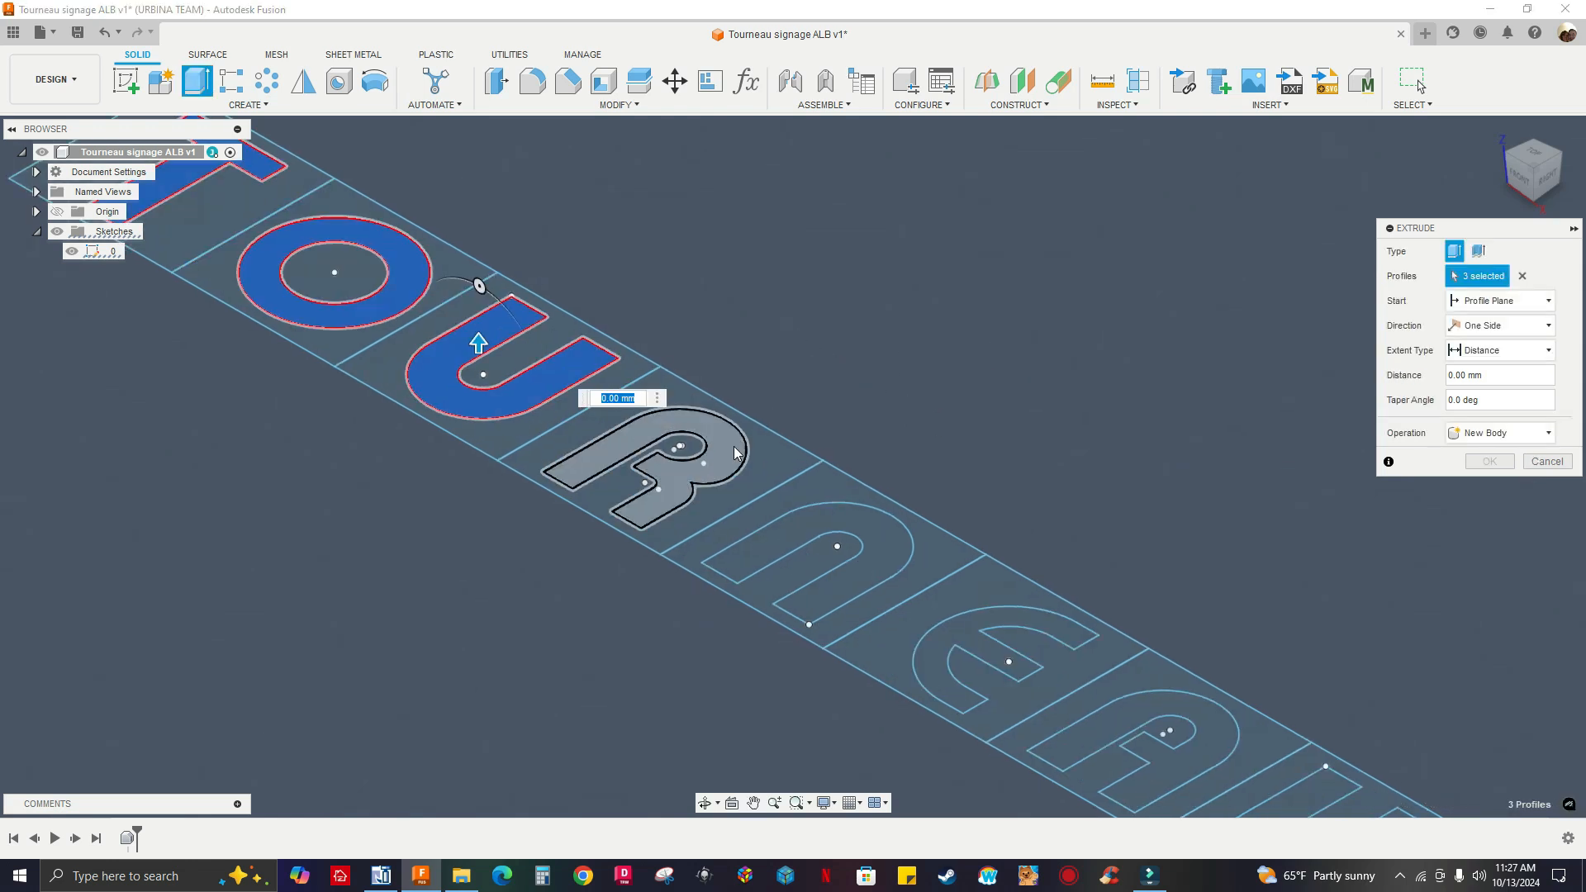
left_click(698, 463)
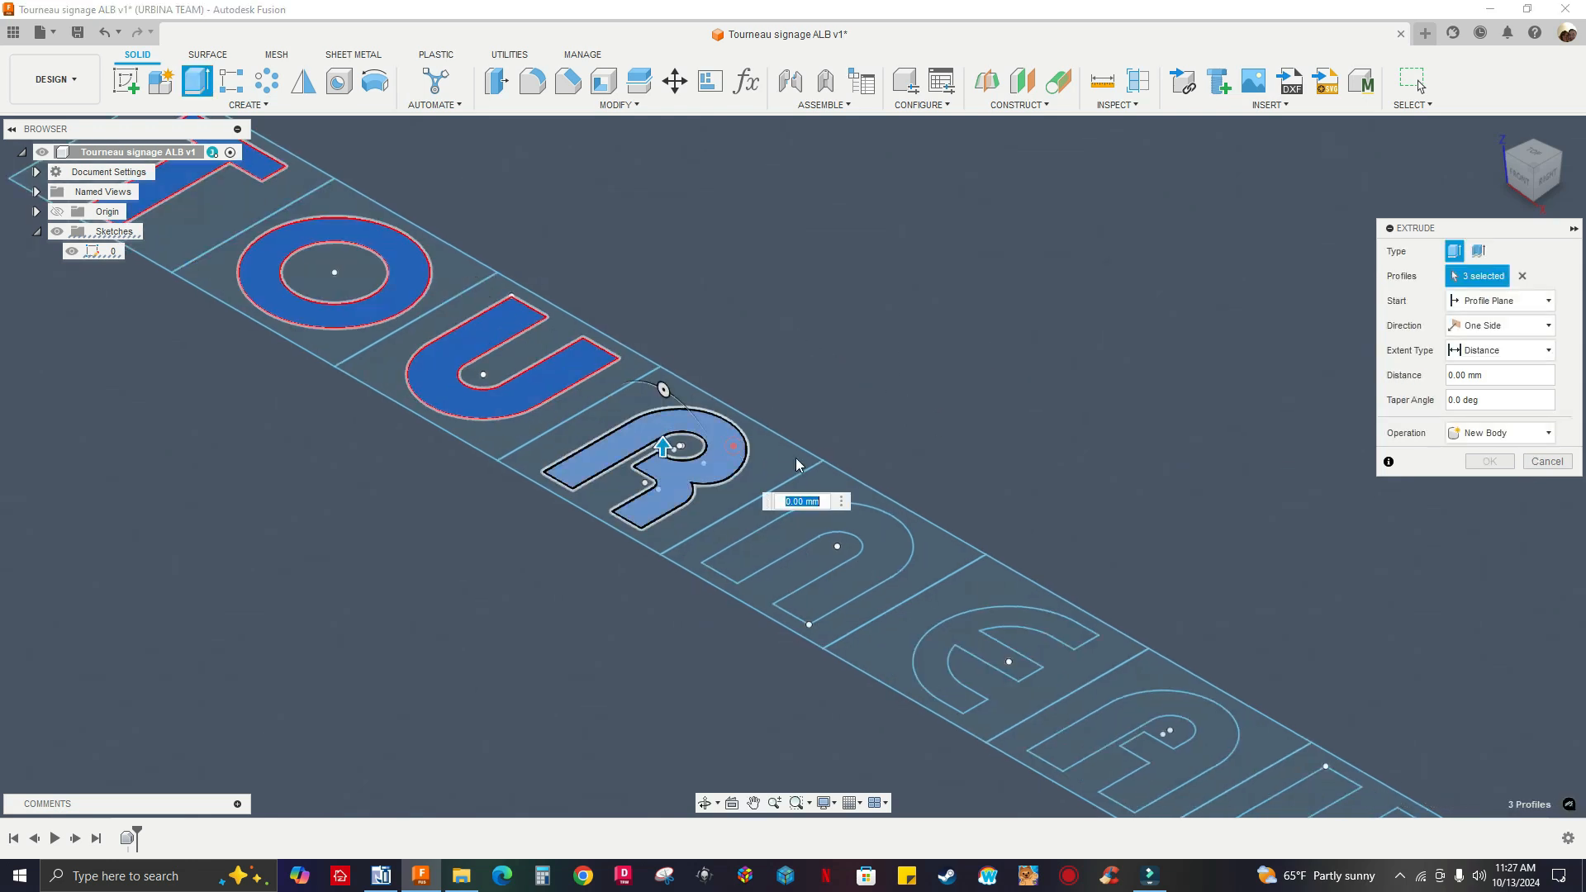
left_click(875, 548)
middle_click_drag(1064, 456, 862, 332)
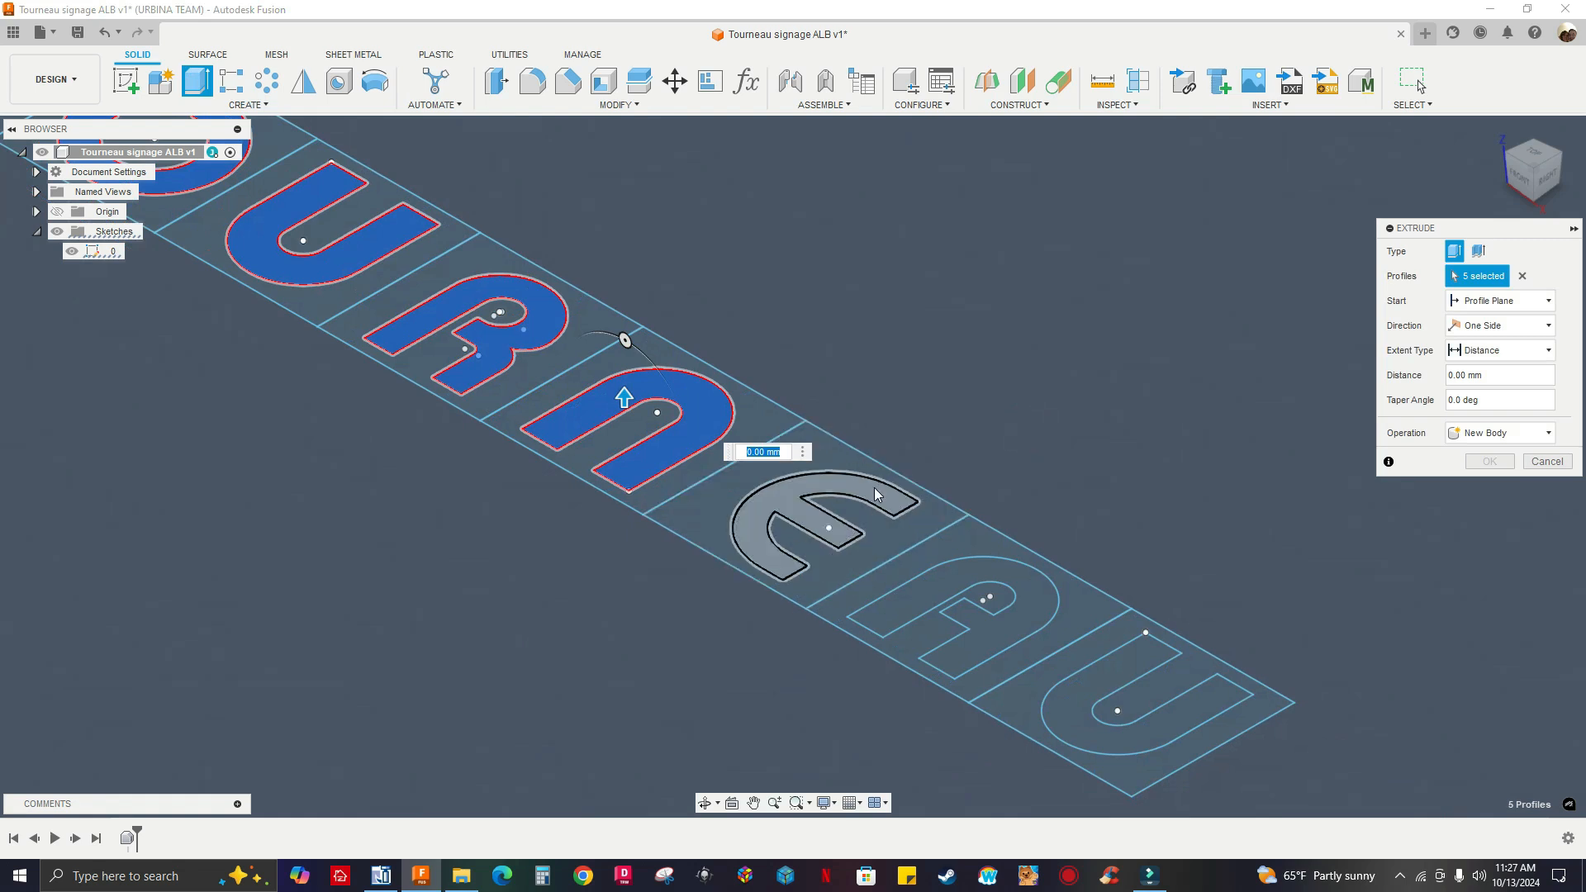
left_click(874, 488)
left_click(1029, 611)
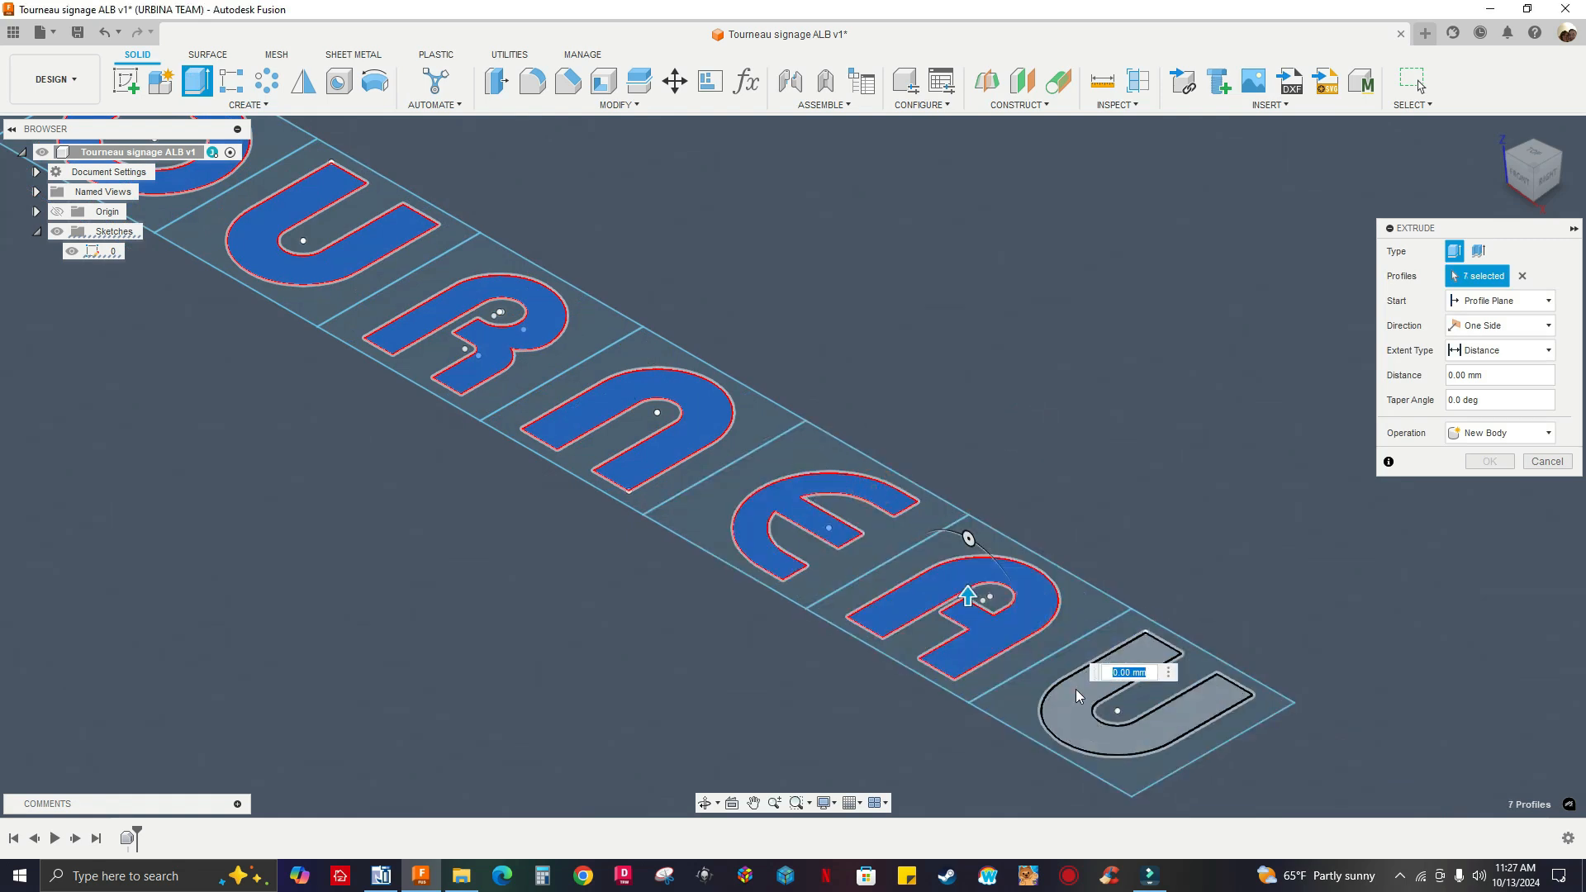
left_click(1075, 689)
scroll(1173, 408, "down", 2)
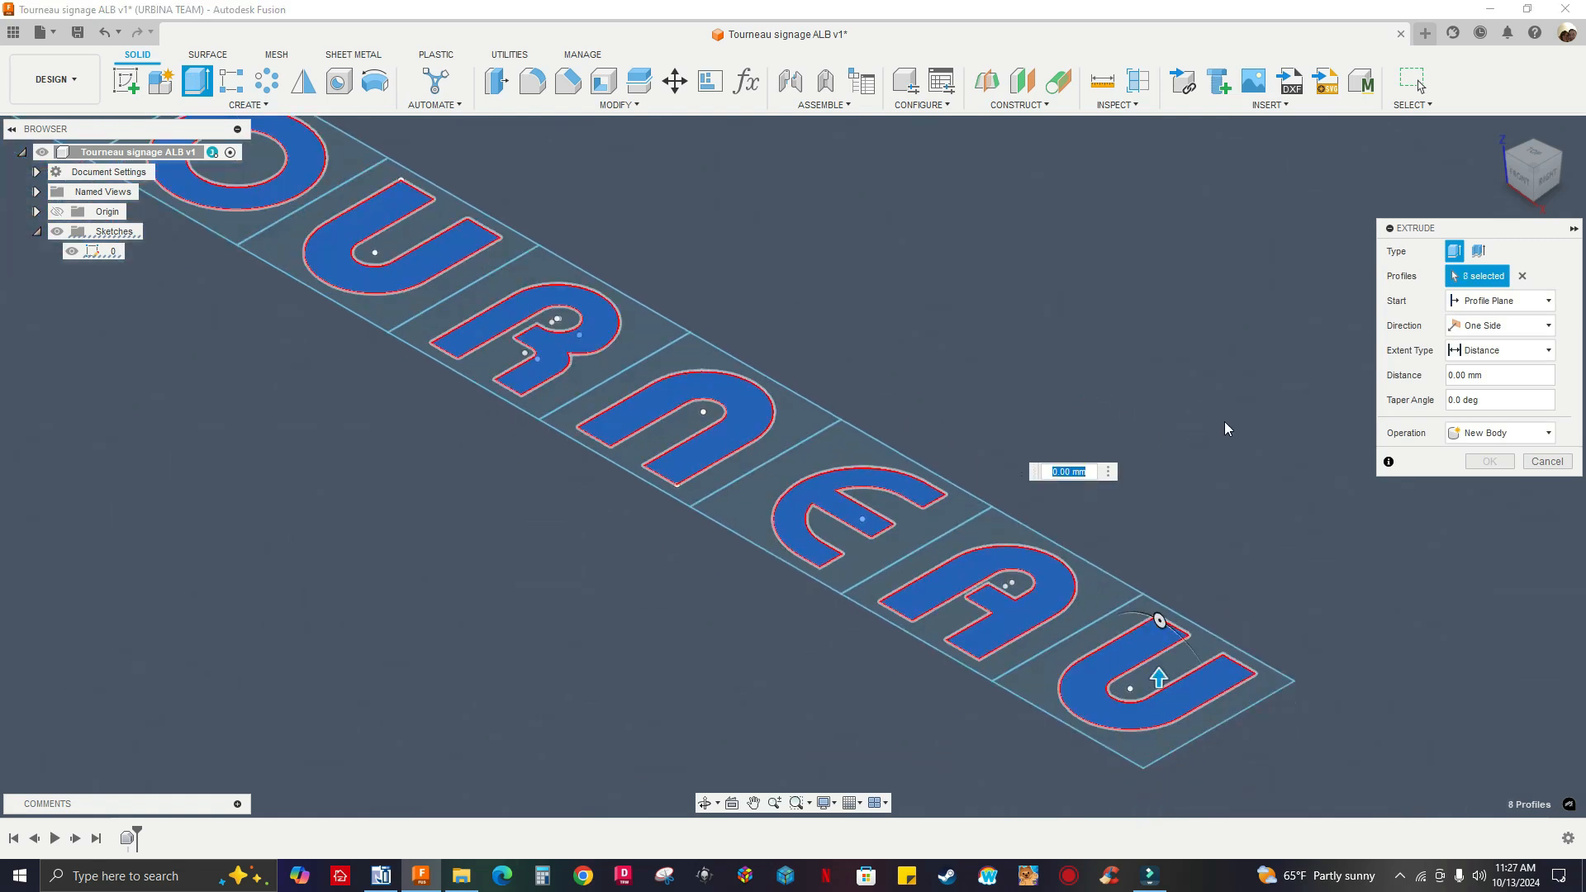
scroll(1223, 423, "down", 2)
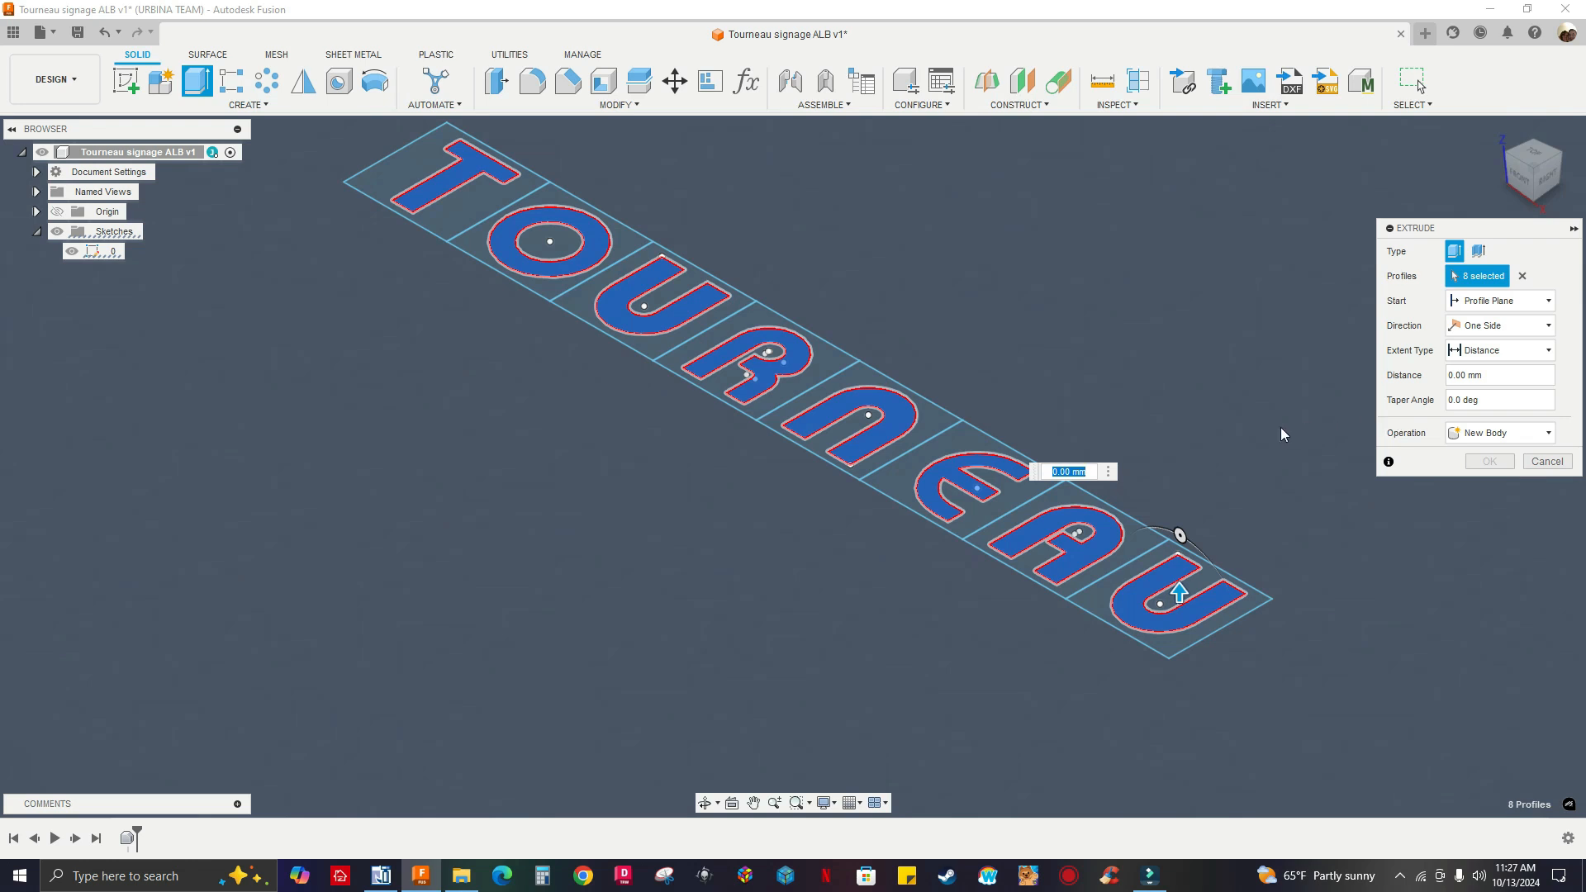
type("12")
left_click(1470, 435)
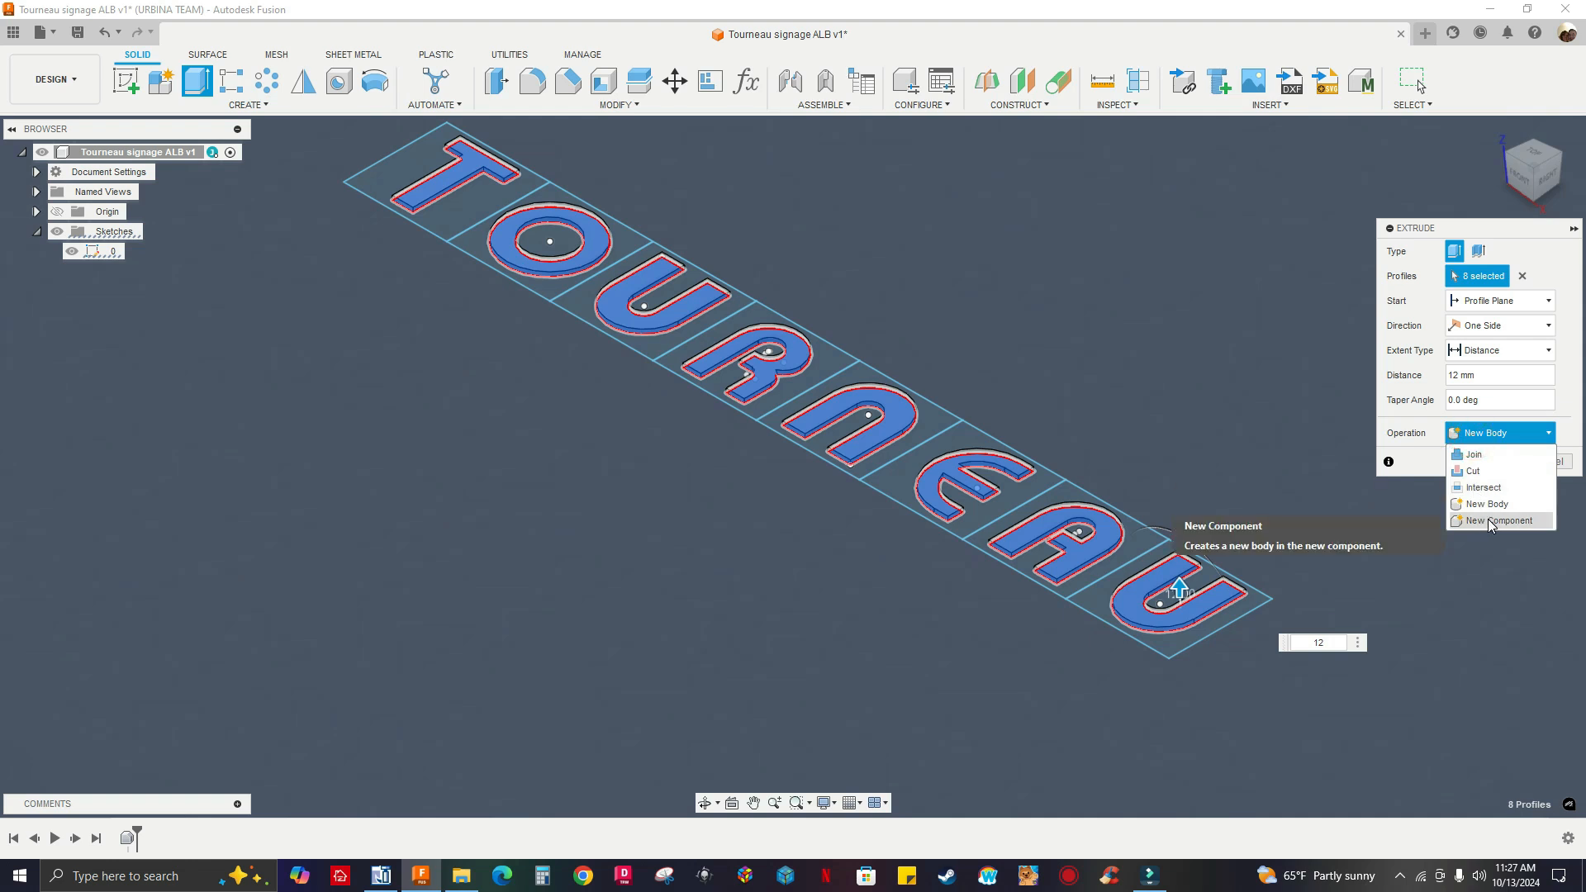
left_click(1490, 520)
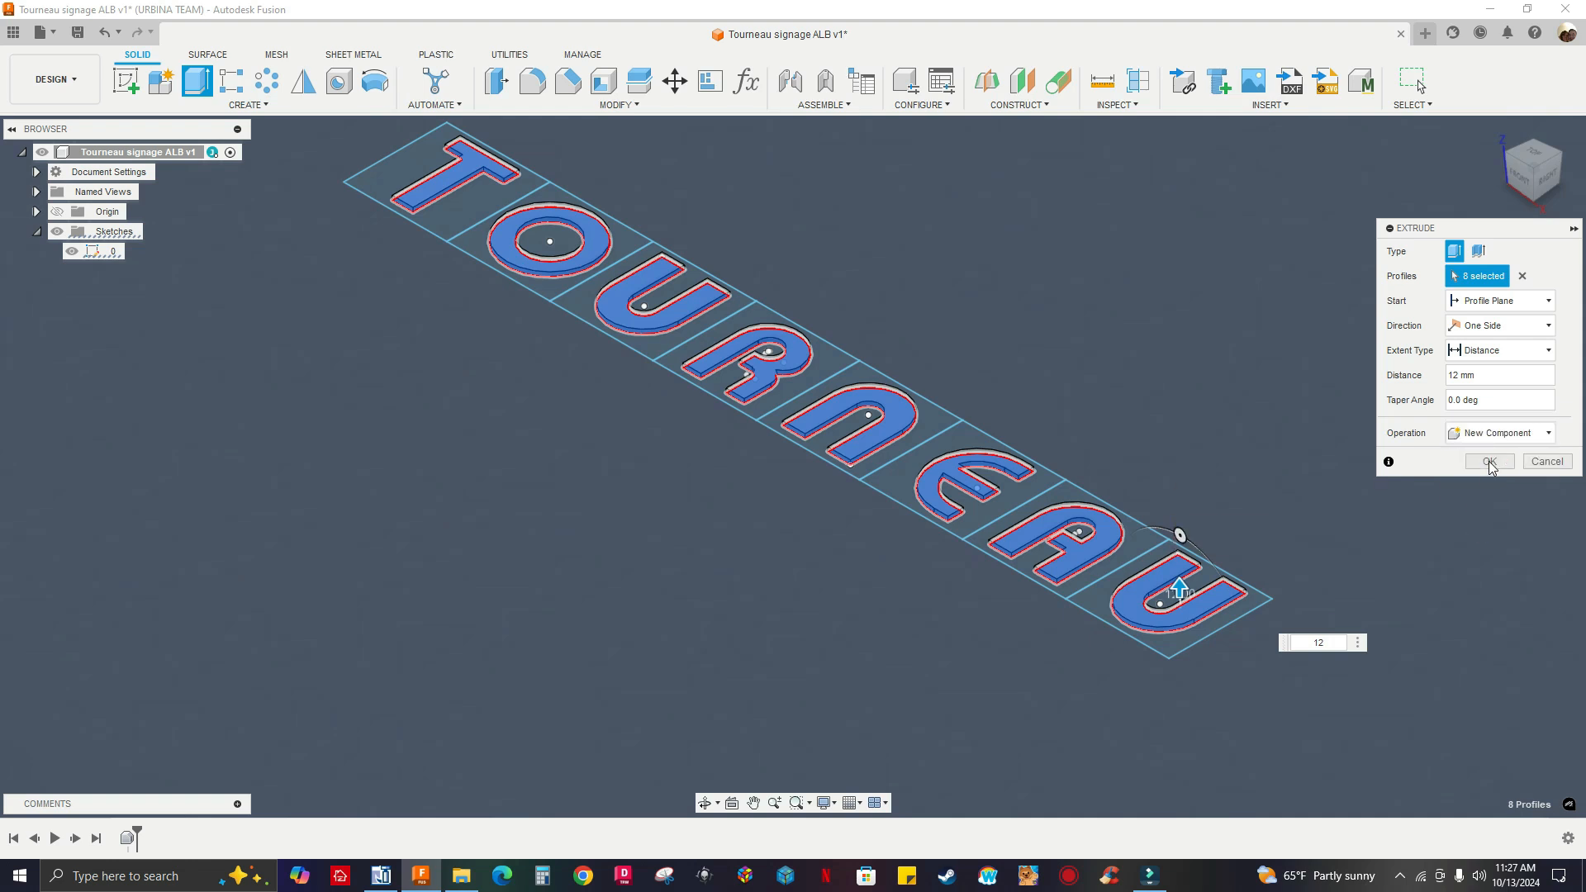
left_click(1488, 461)
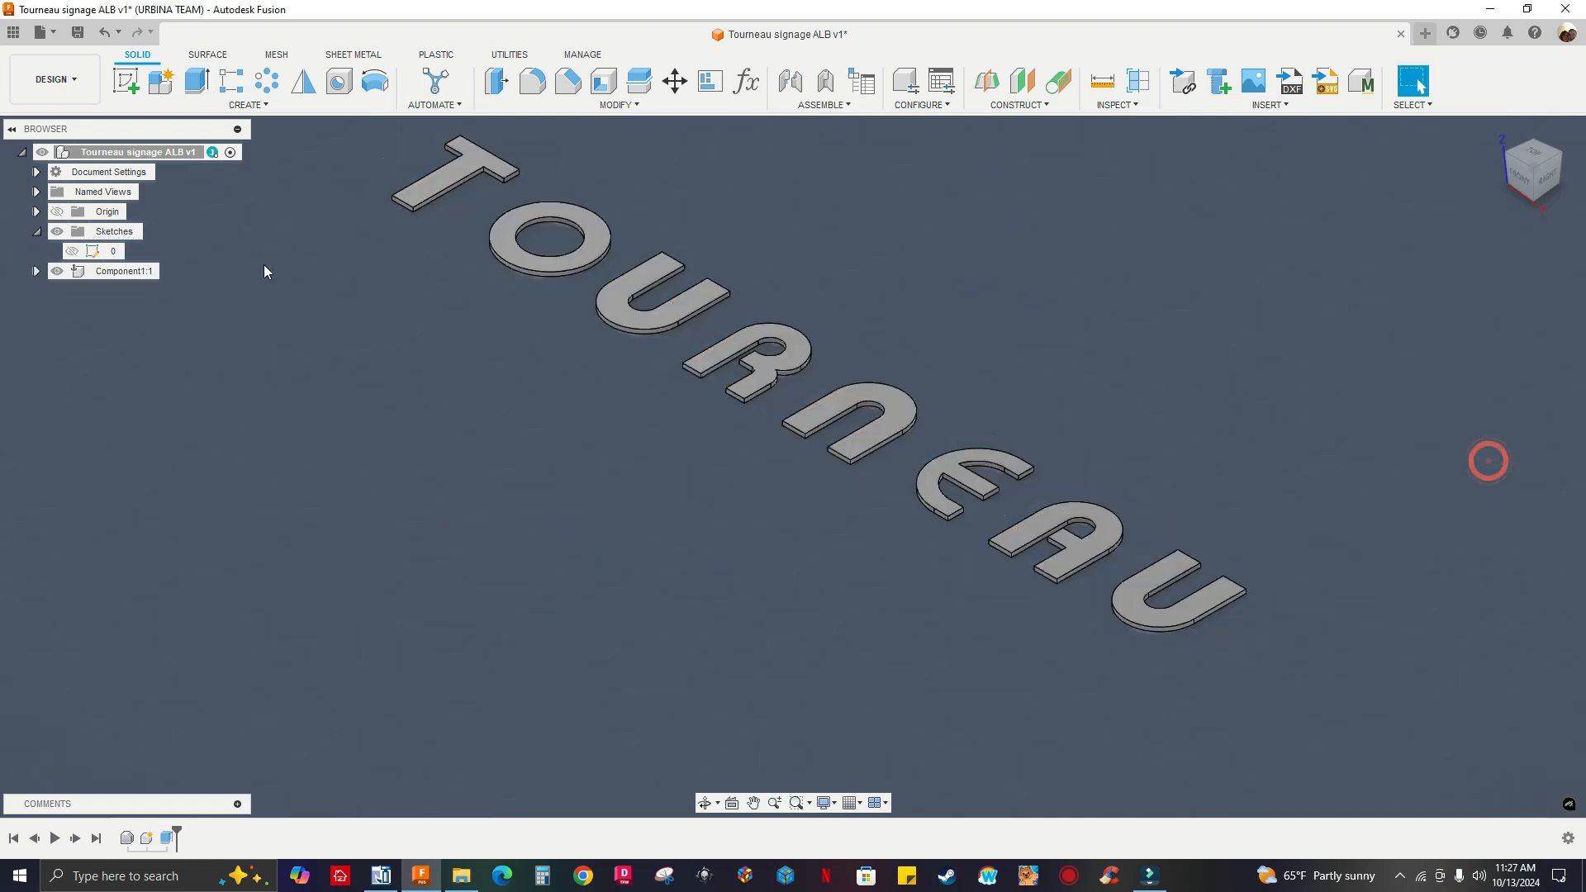
Rename the extruded component as letters.
double_click(121, 271)
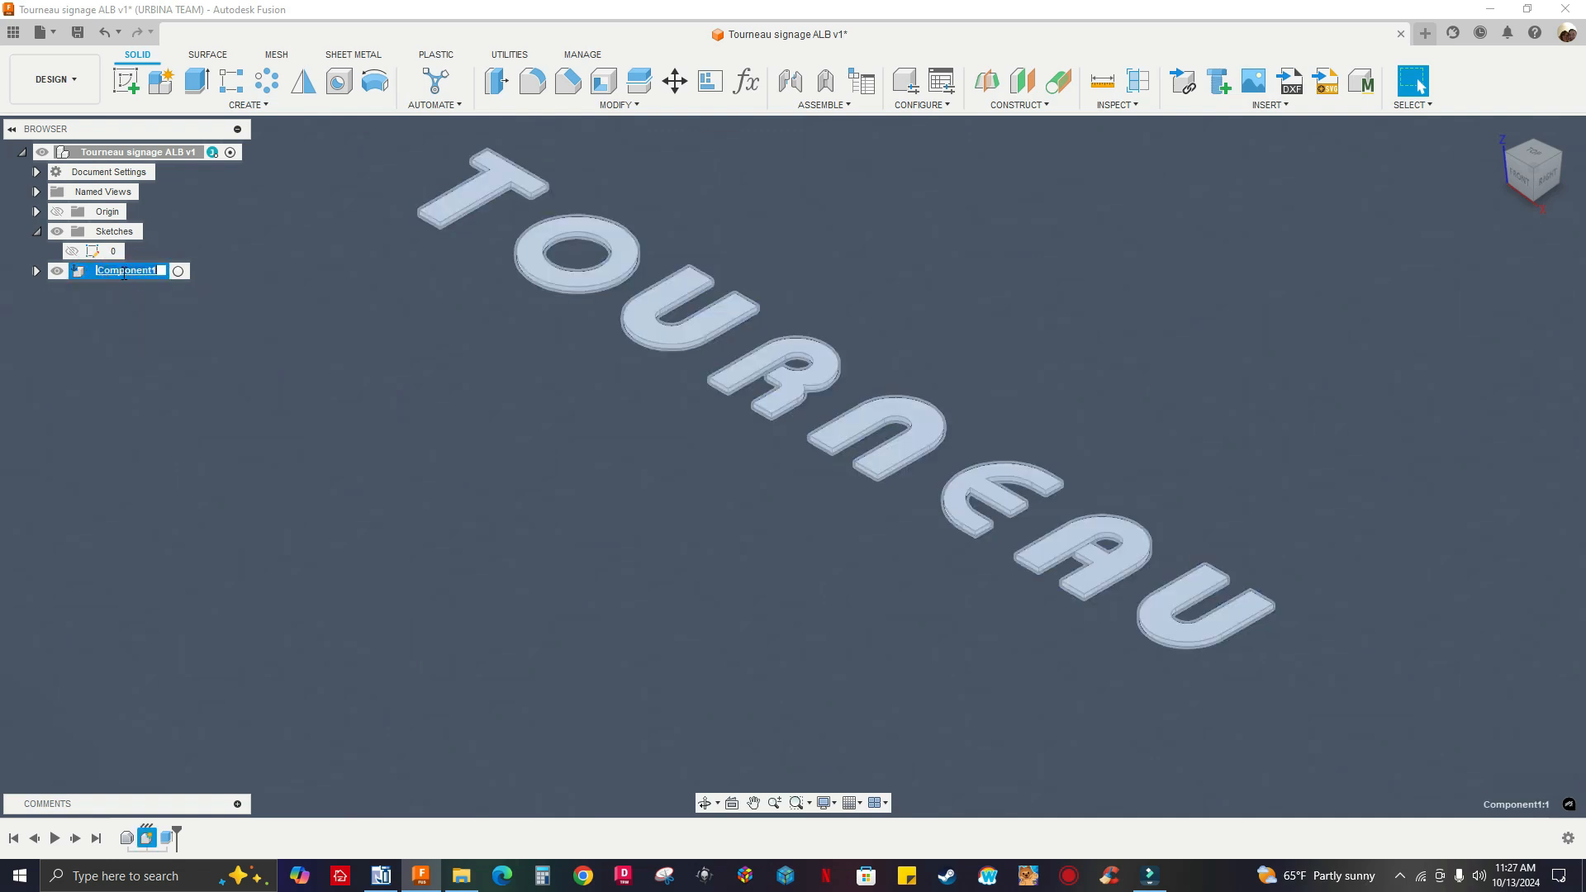
key("BackSpace")
key("Return")
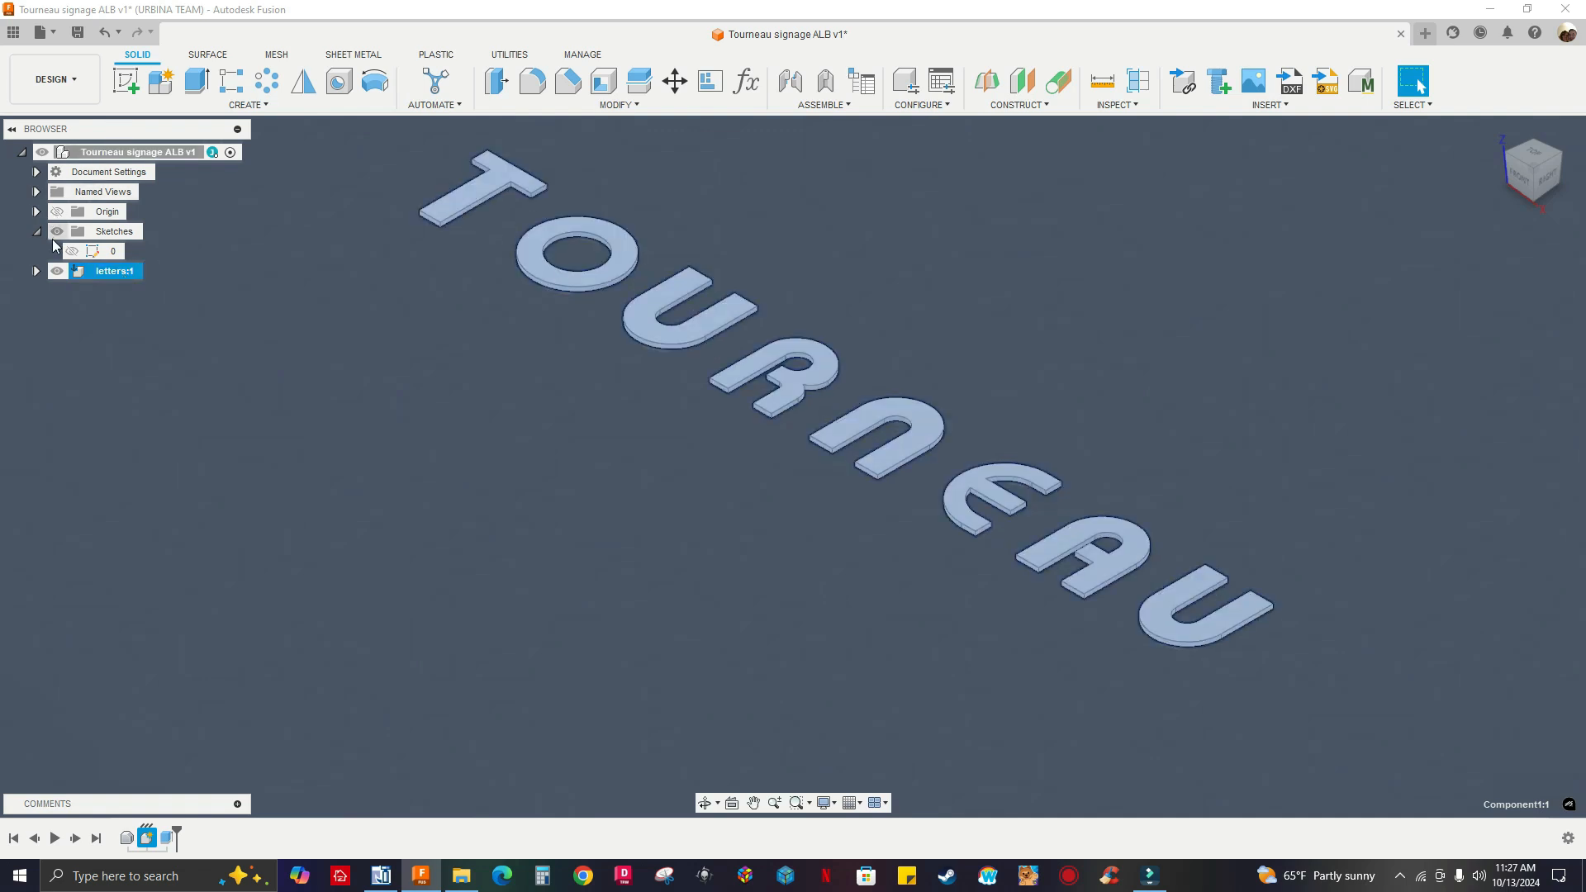
left_click(680, 438)
middle_click_drag(649, 470, 695, 538)
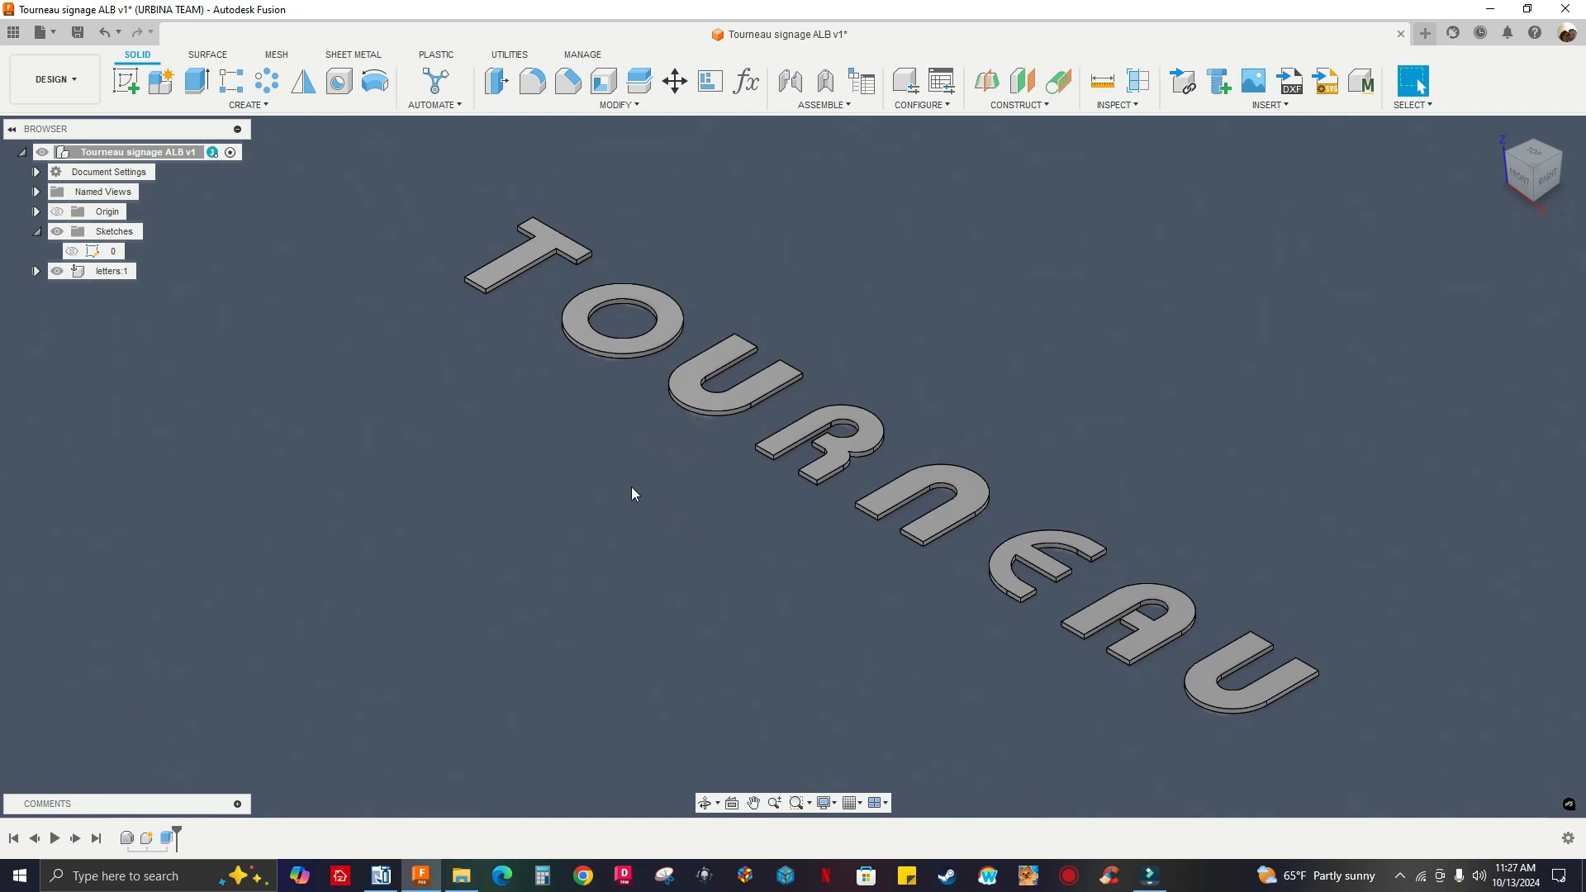
middle_click_drag(1058, 419, 938, 351)
middle_click_drag(1079, 532, 1147, 534)
middle_click_drag(683, 384, 653, 462)
middle_click_drag(453, 399, 427, 369)
scroll(428, 368, "up", 3)
scroll(429, 366, "down", 5)
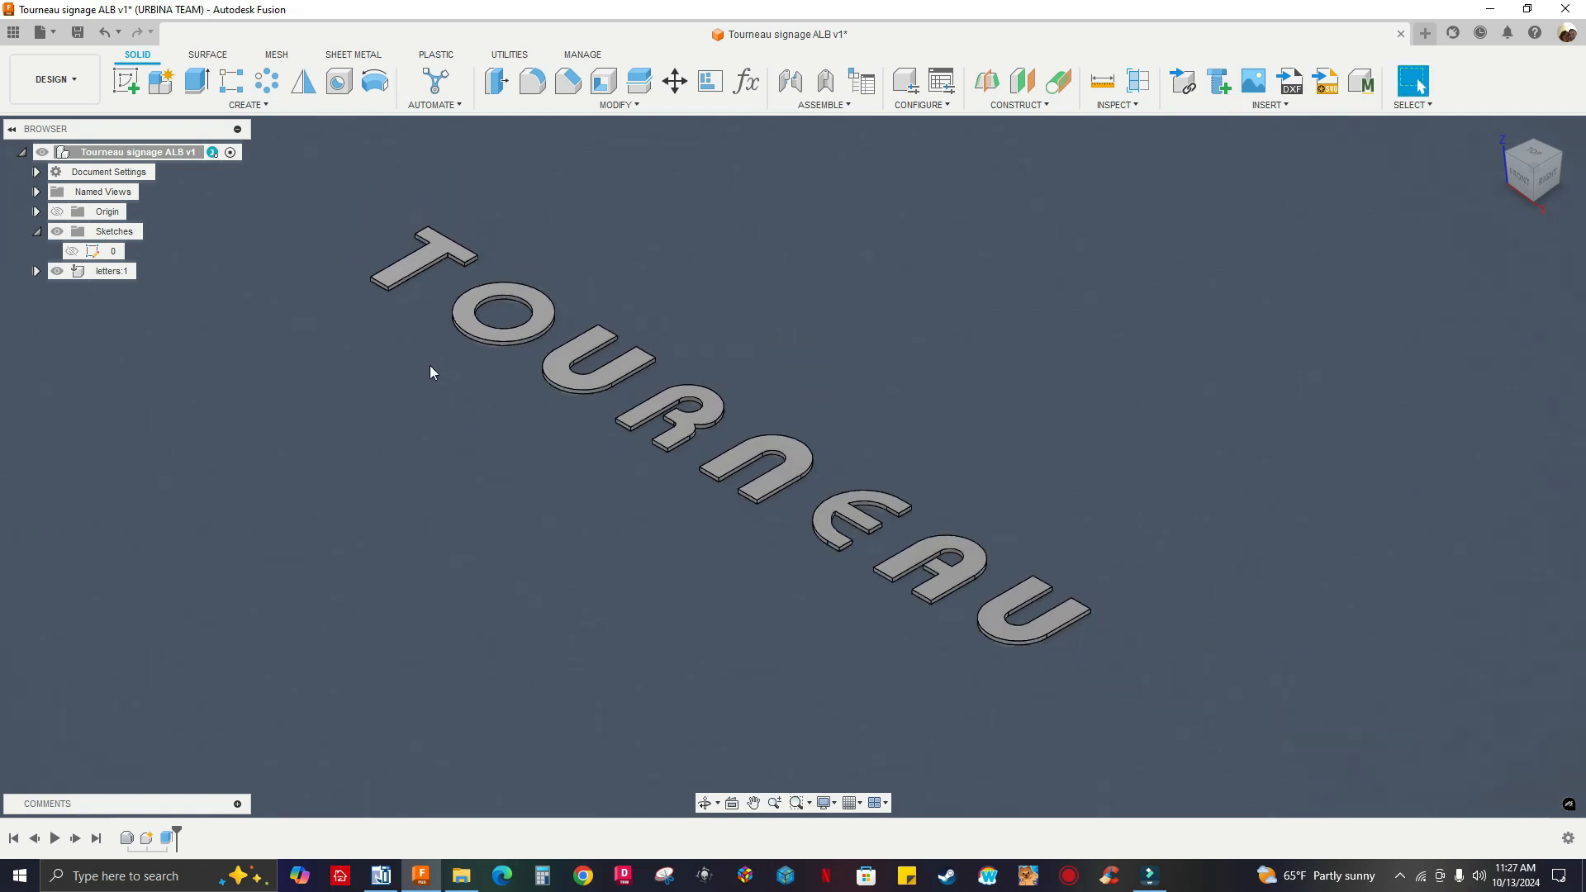
scroll(415, 328, "up", 2)
scroll(414, 329, "down", 1)
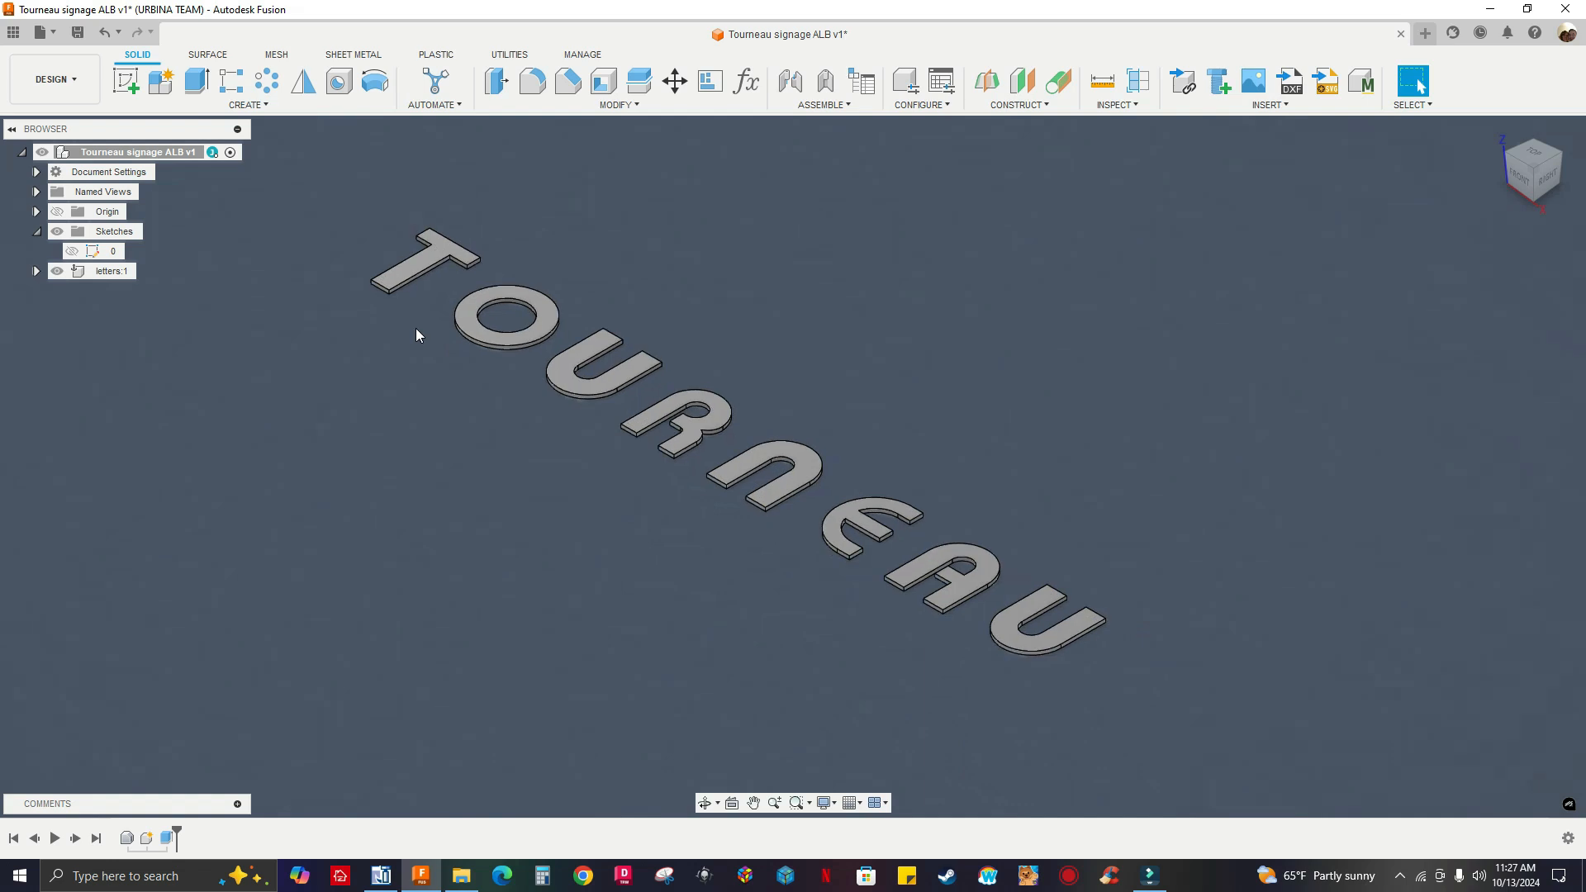
middle_click_drag(416, 329, 446, 380)
scroll(446, 378, "up", 1)
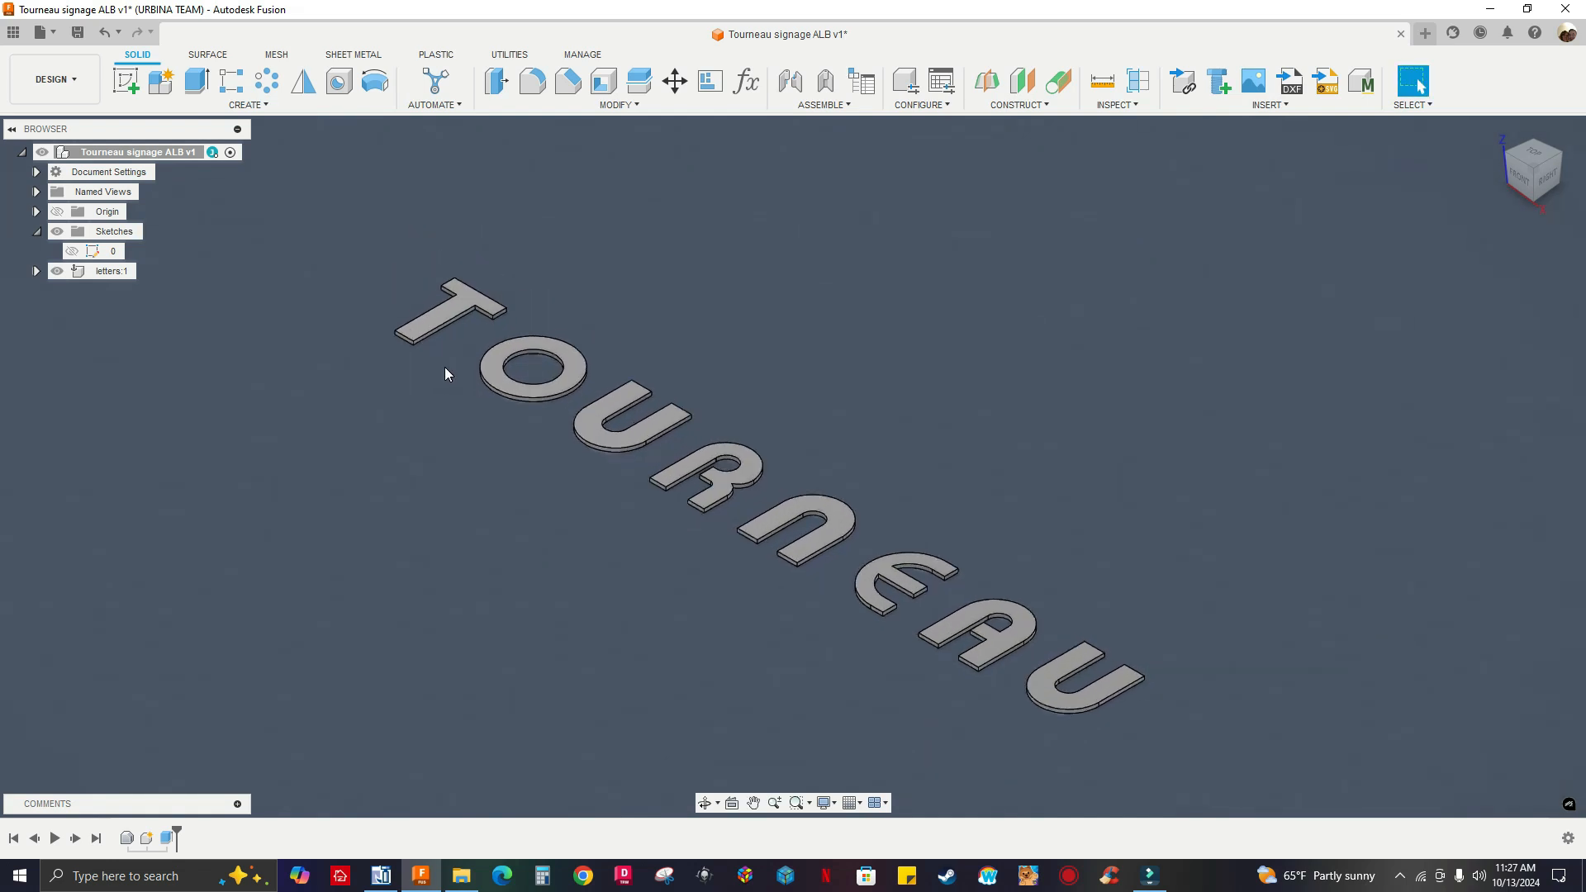
scroll(467, 336, "up", 1)
scroll(468, 335, "down", 2)
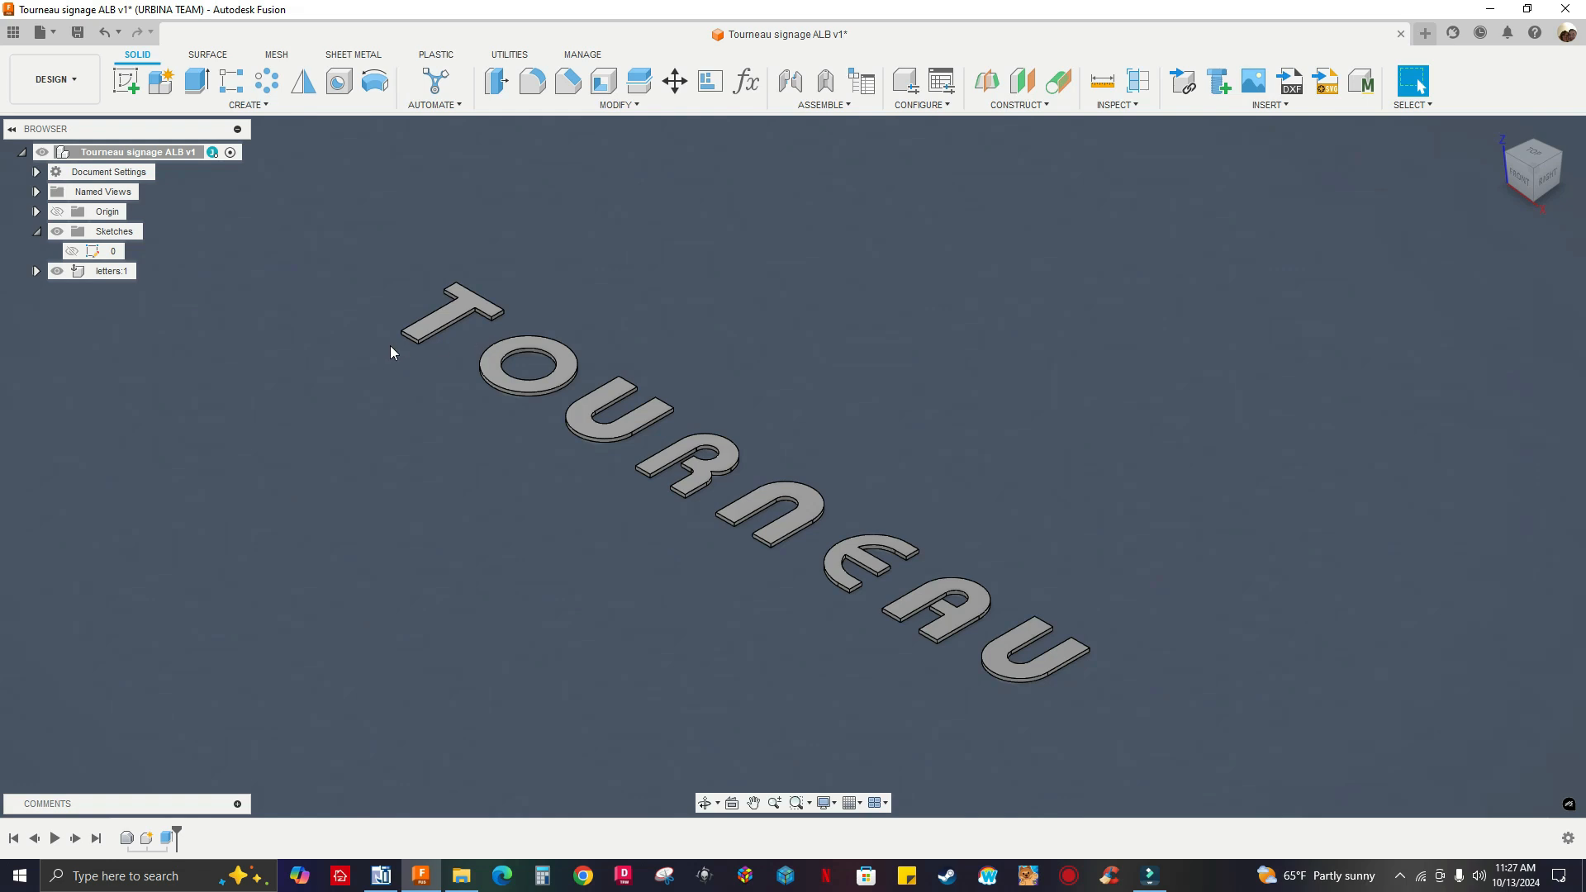
middle_click_drag(391, 345, 398, 409)
middle_click_drag(640, 296, 706, 262)
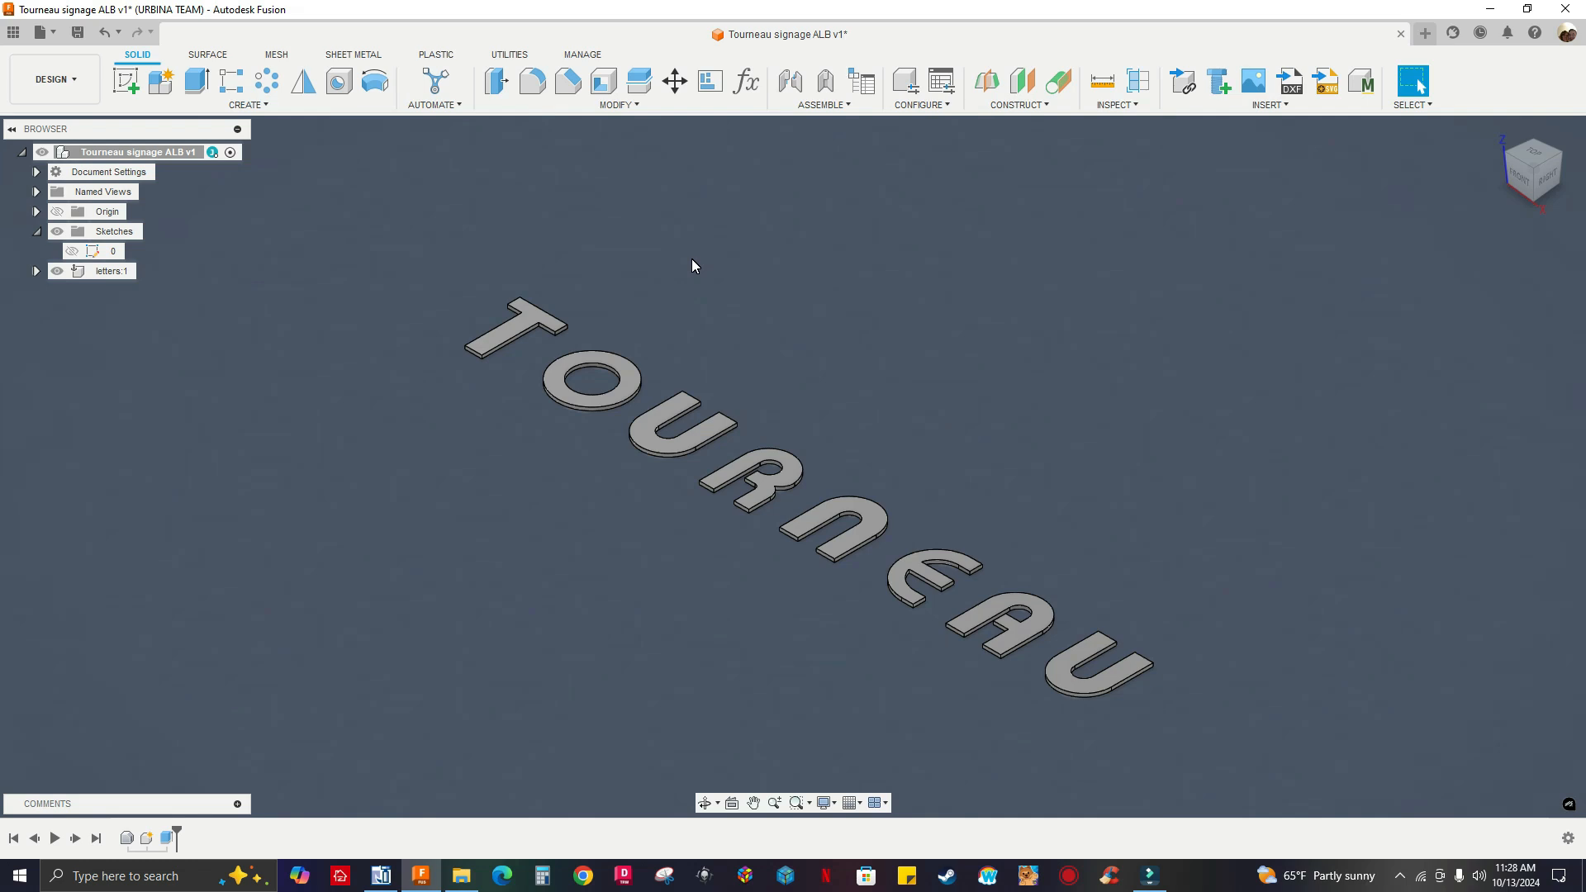
Start a sketch on the letter T's top face and draw a rectangle 2500 mm wide and 500 mm high.
scroll(578, 245, "up", 5)
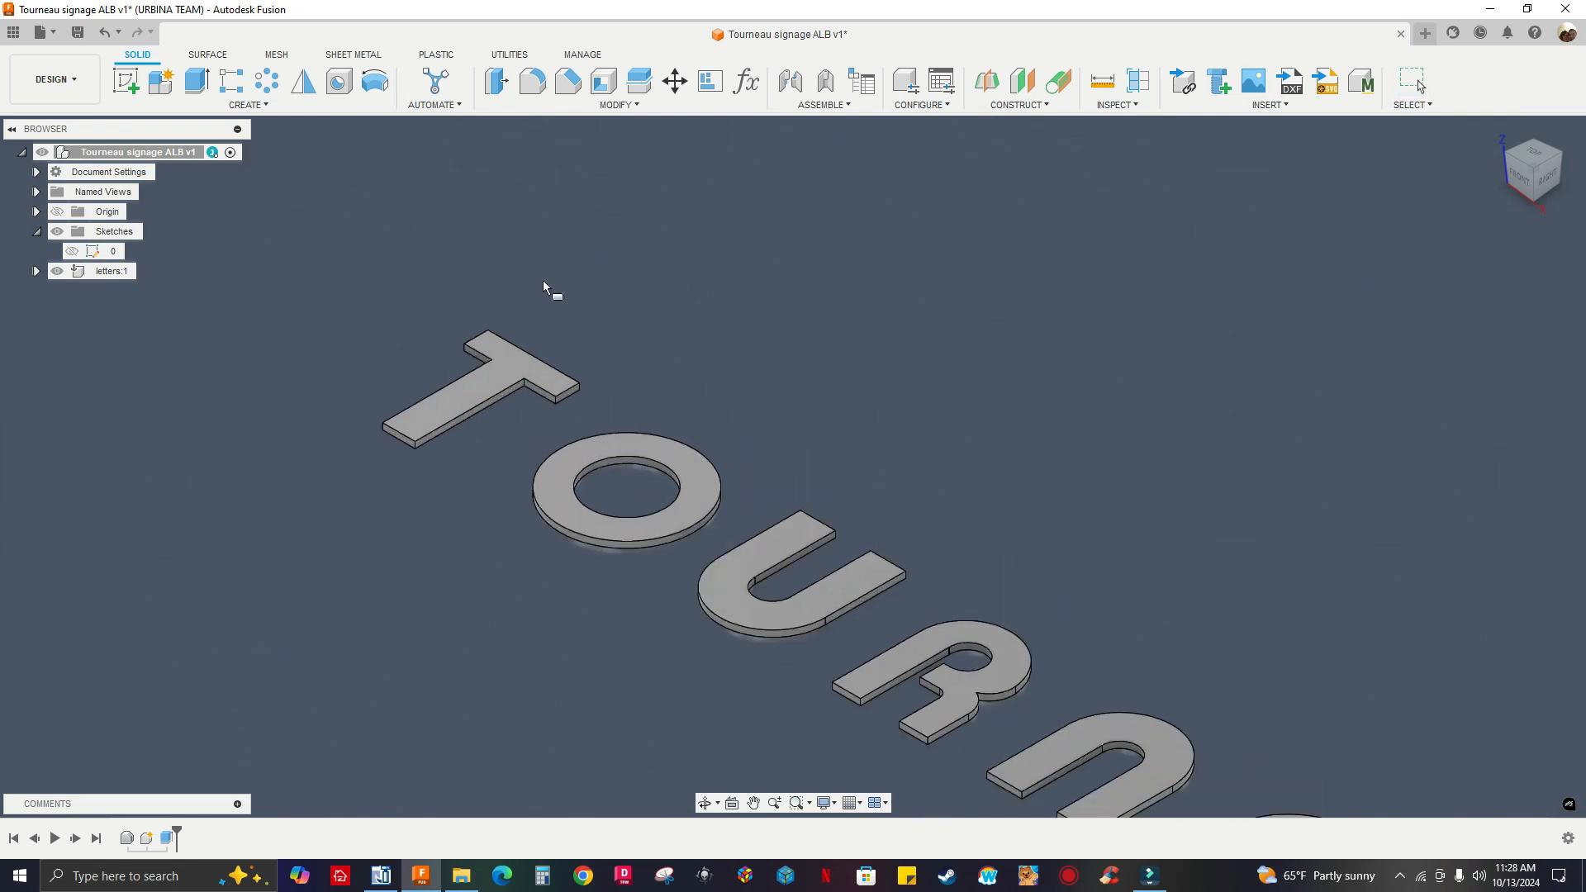
scroll(543, 282, "up", 2)
left_click(494, 400)
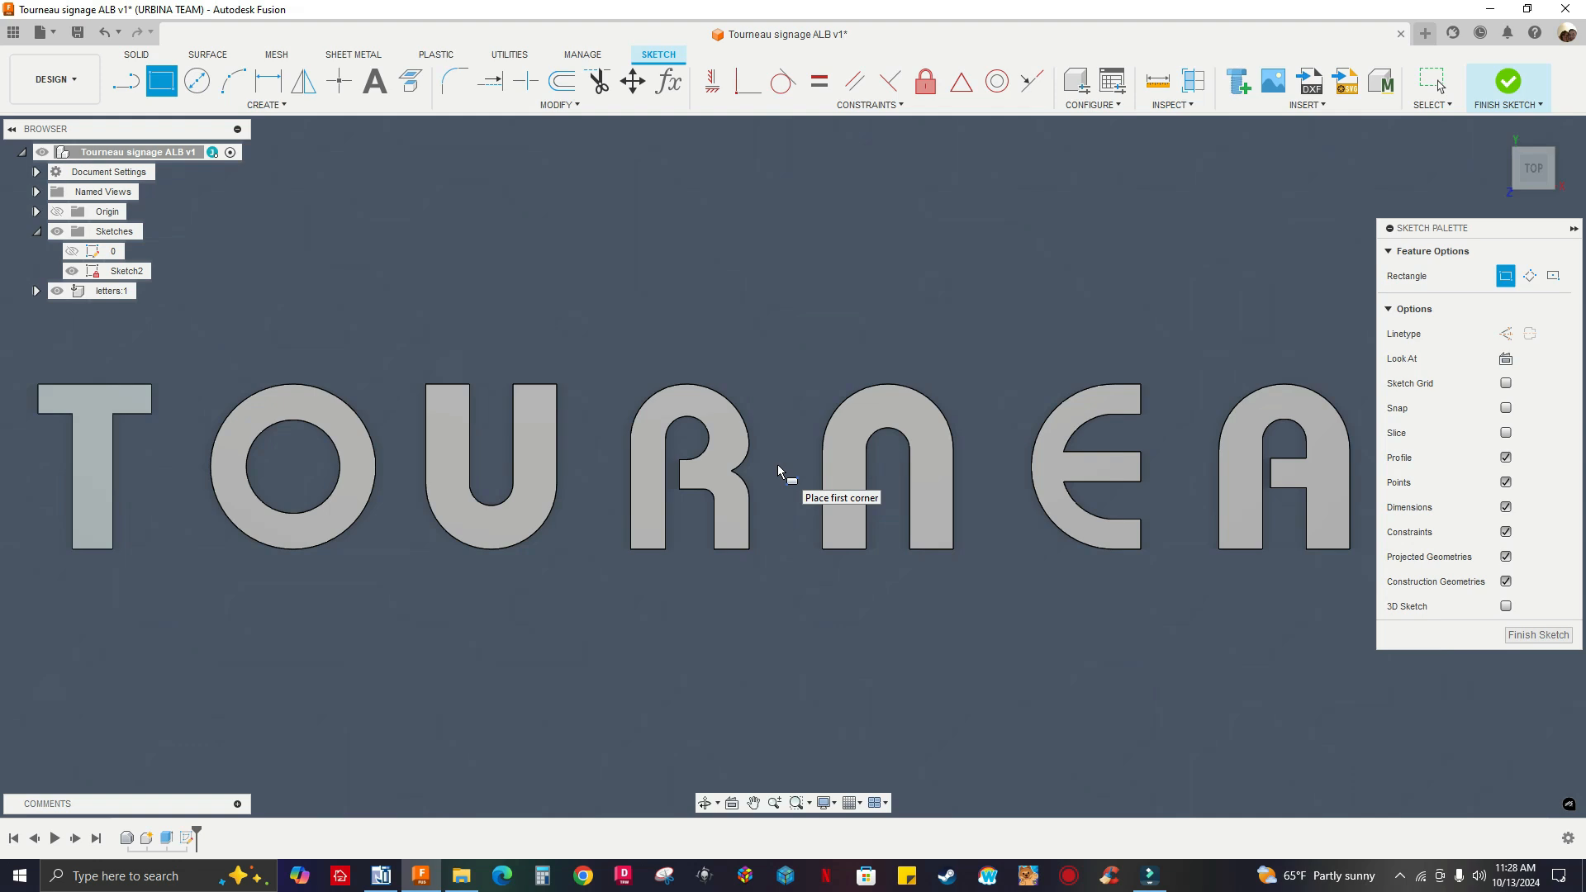
scroll(778, 472, "down", 4)
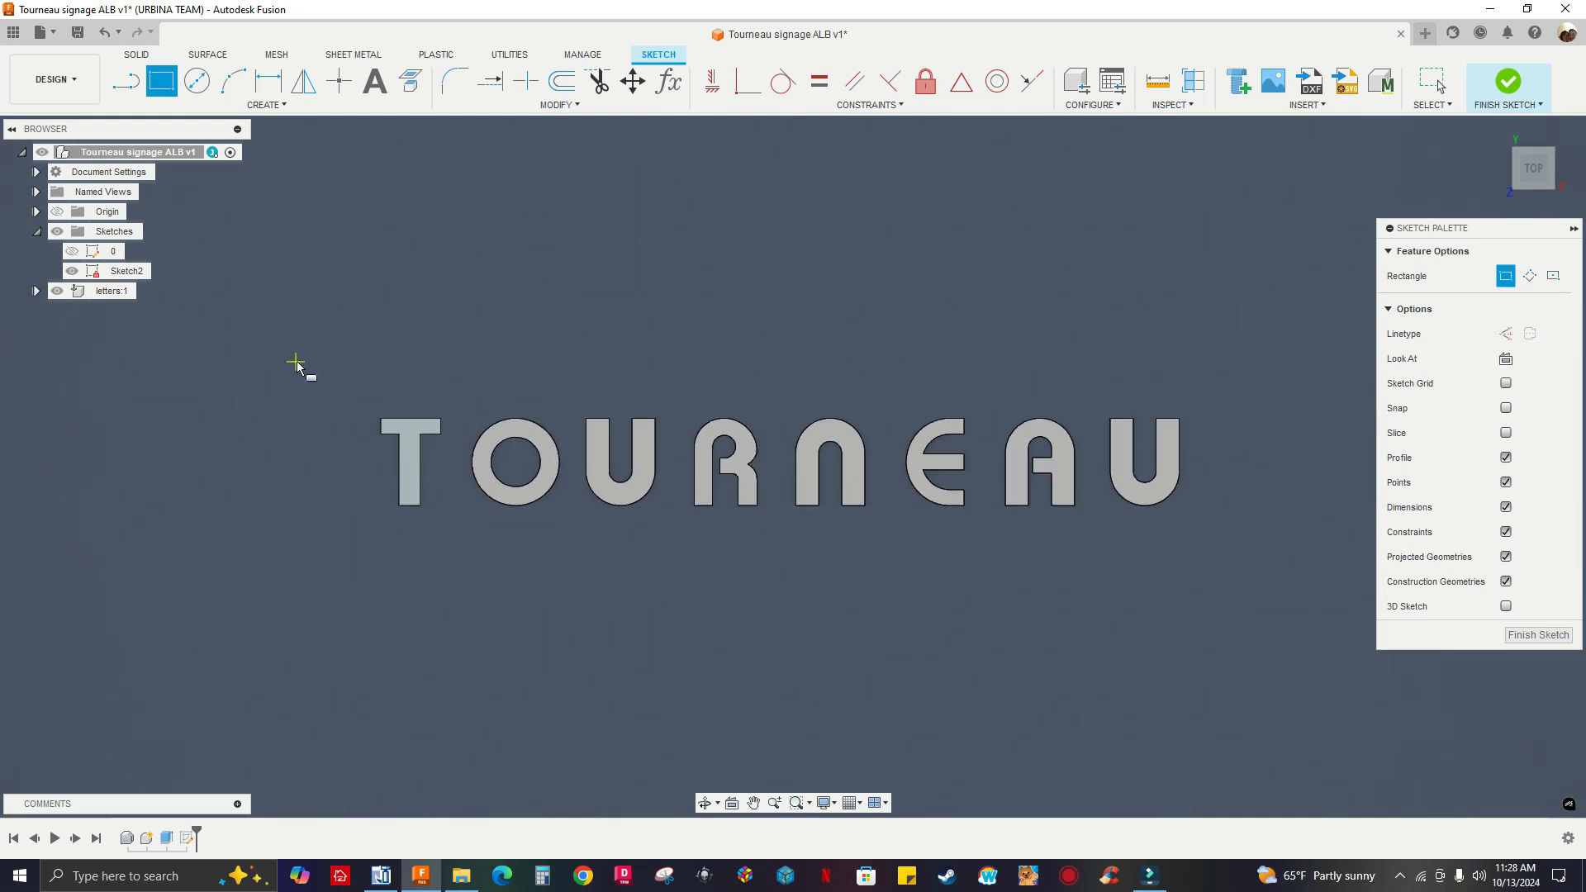
left_click(287, 273)
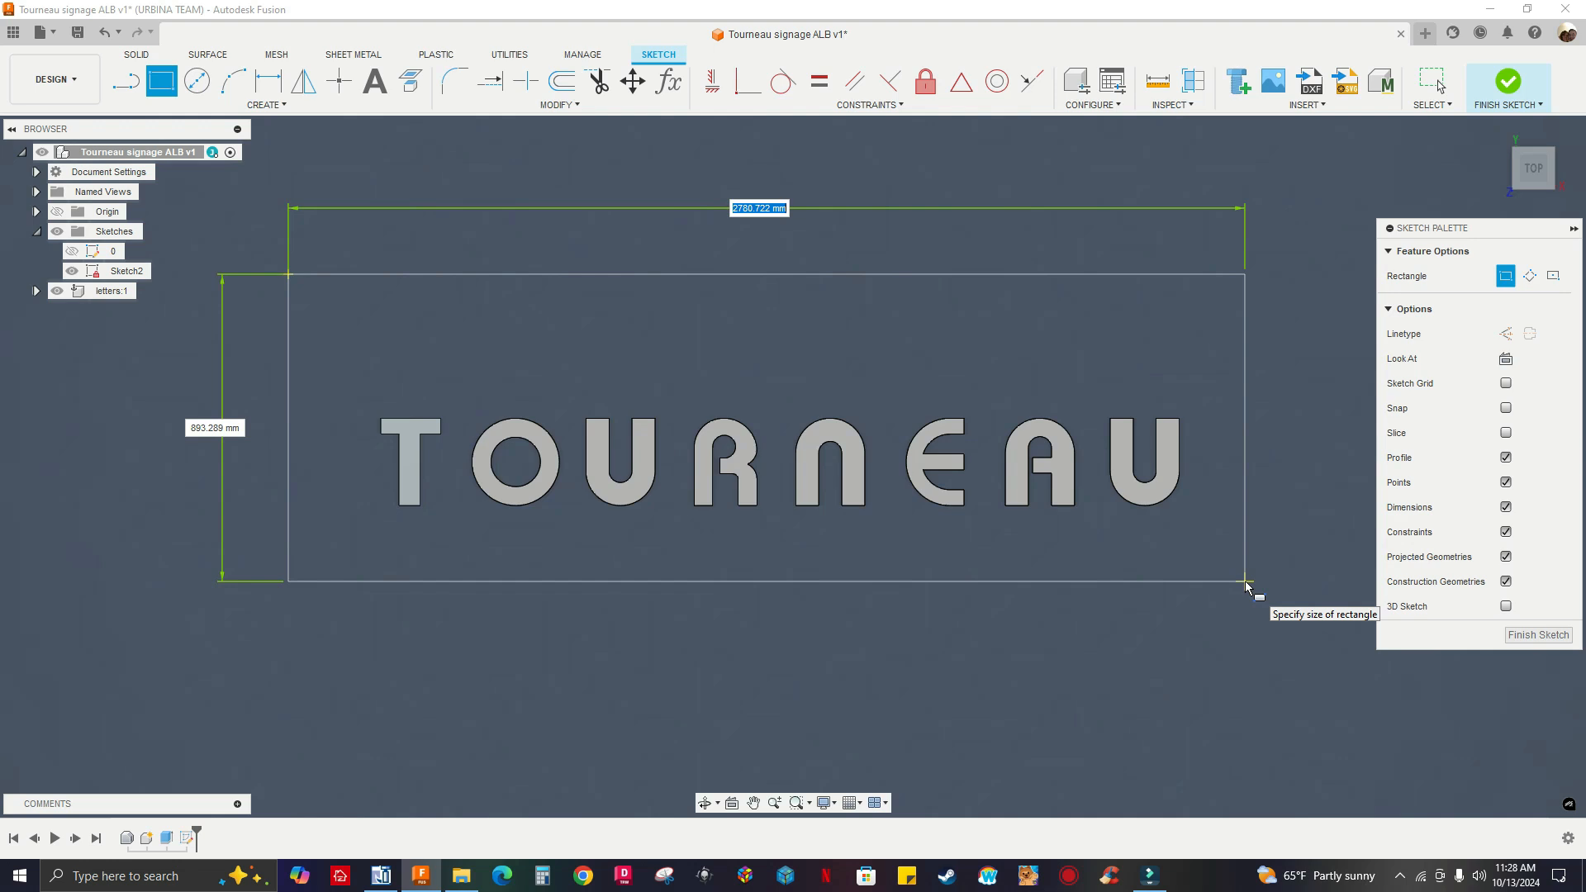
key("BackSpace")
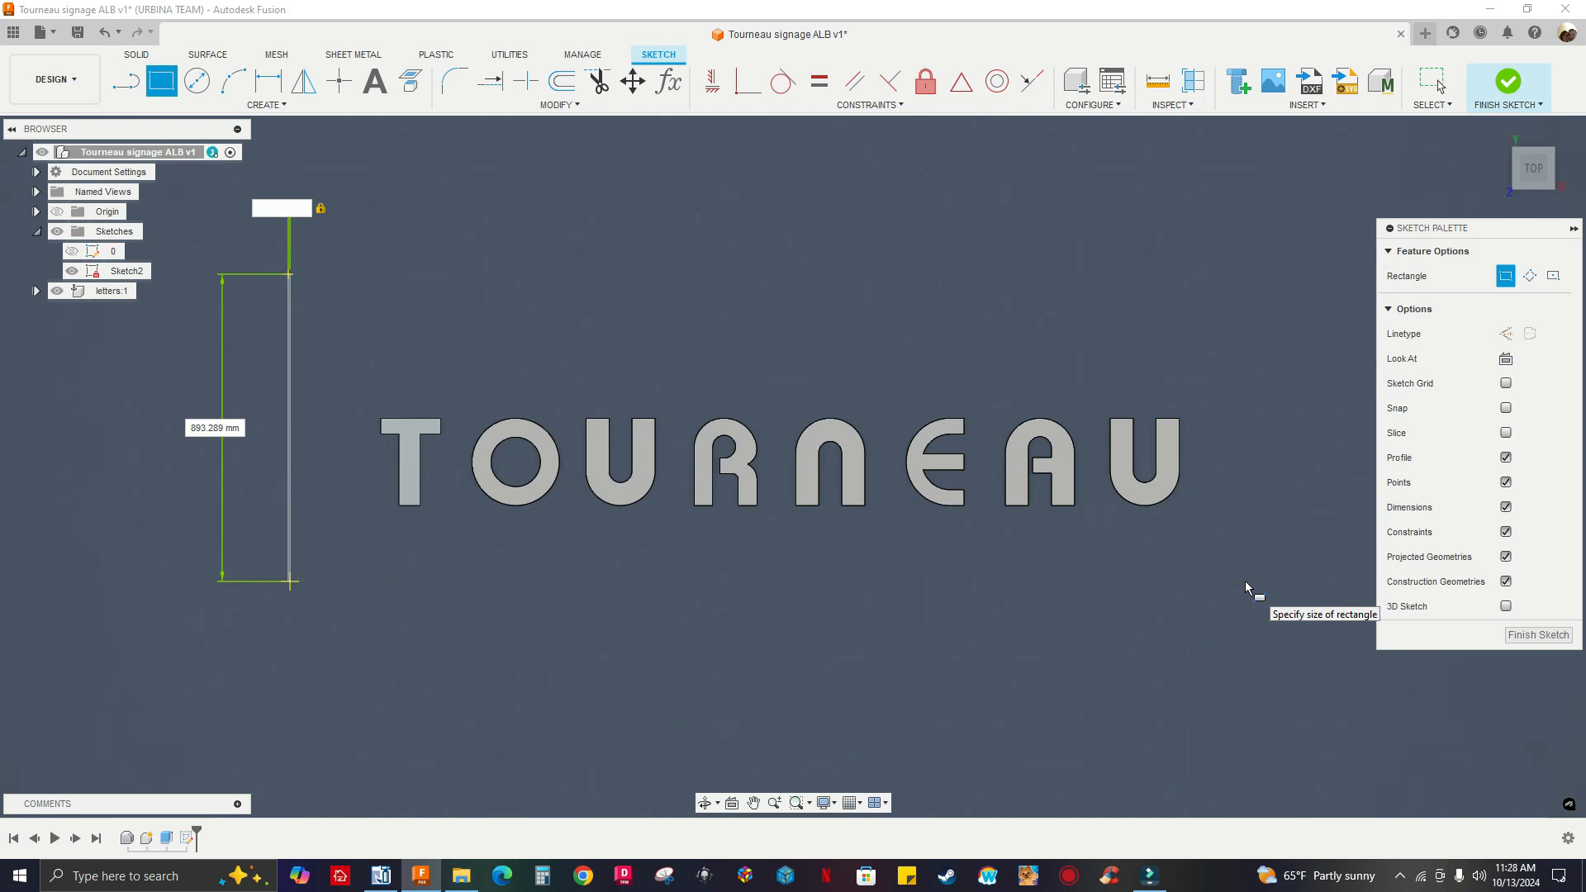
type("2500")
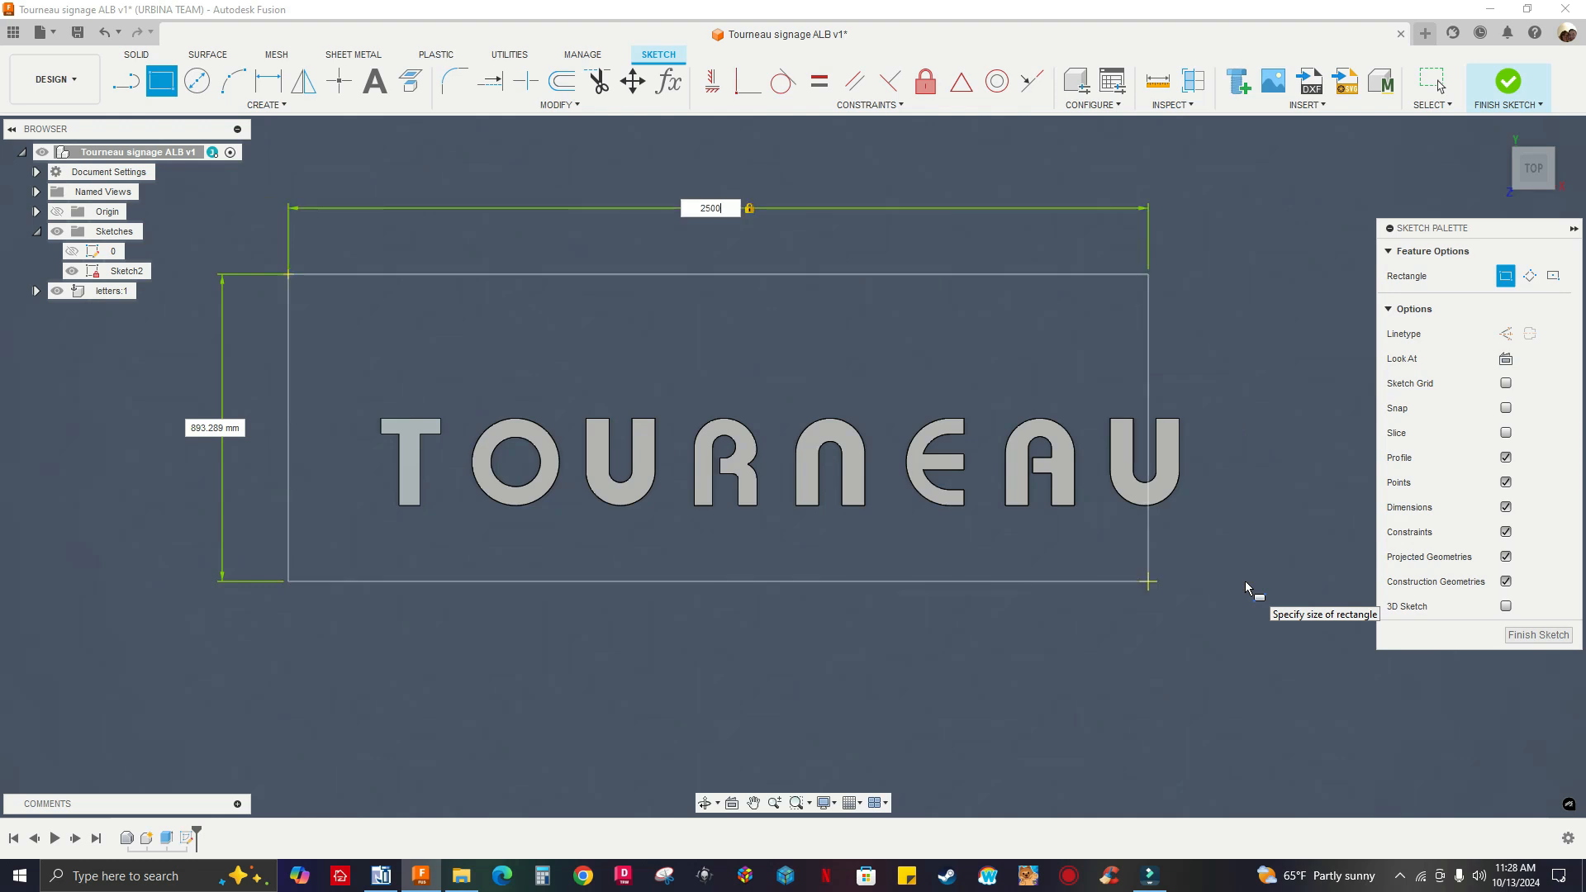
key("Tab")
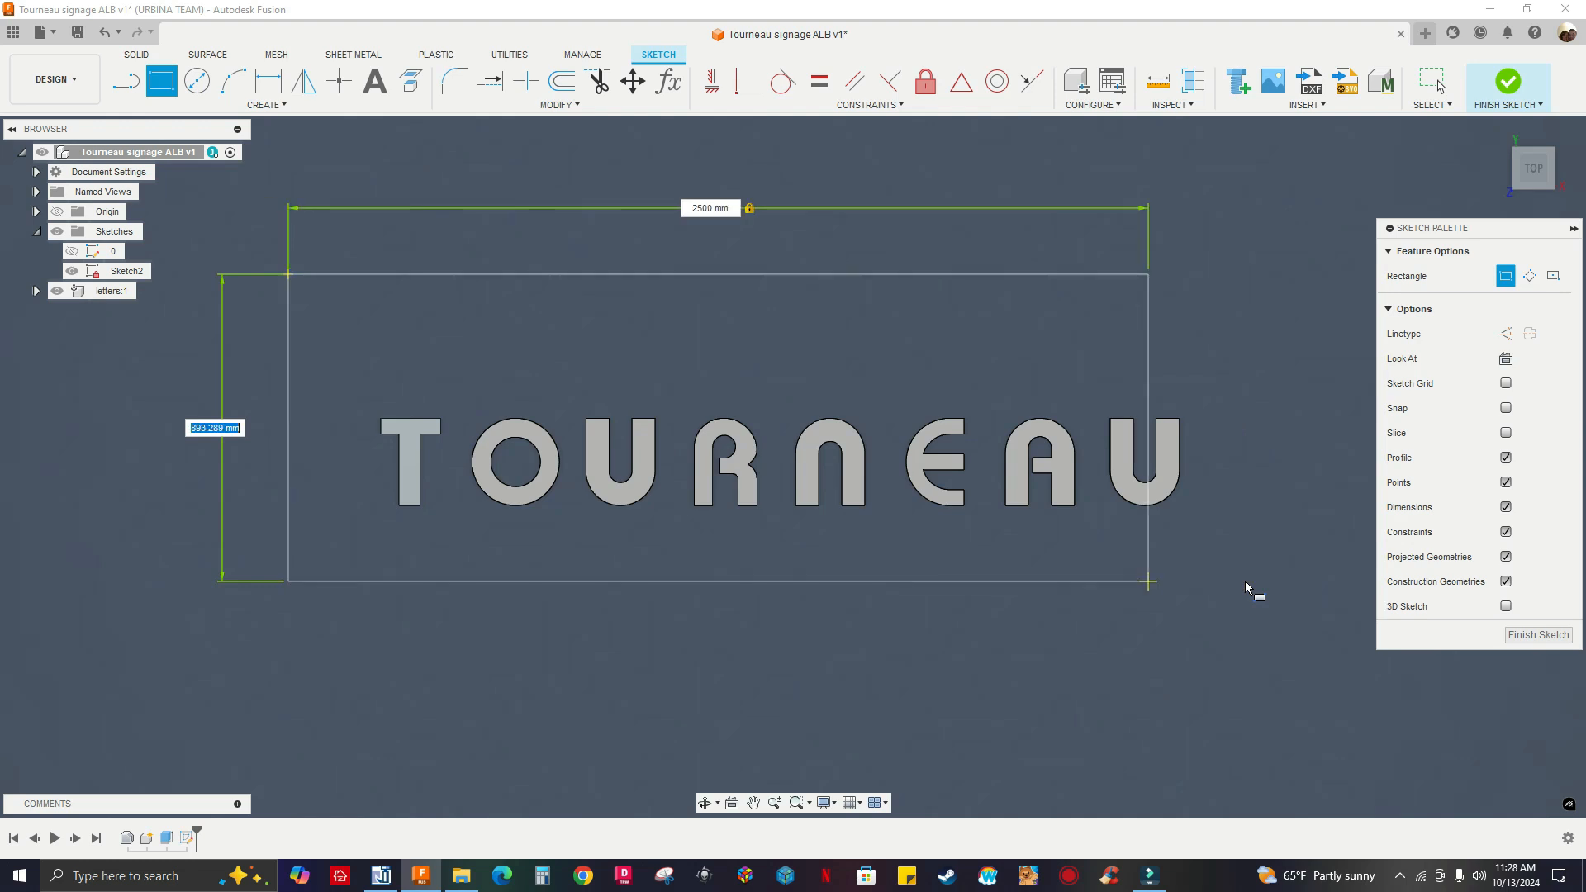
type("500")
key("Tab")
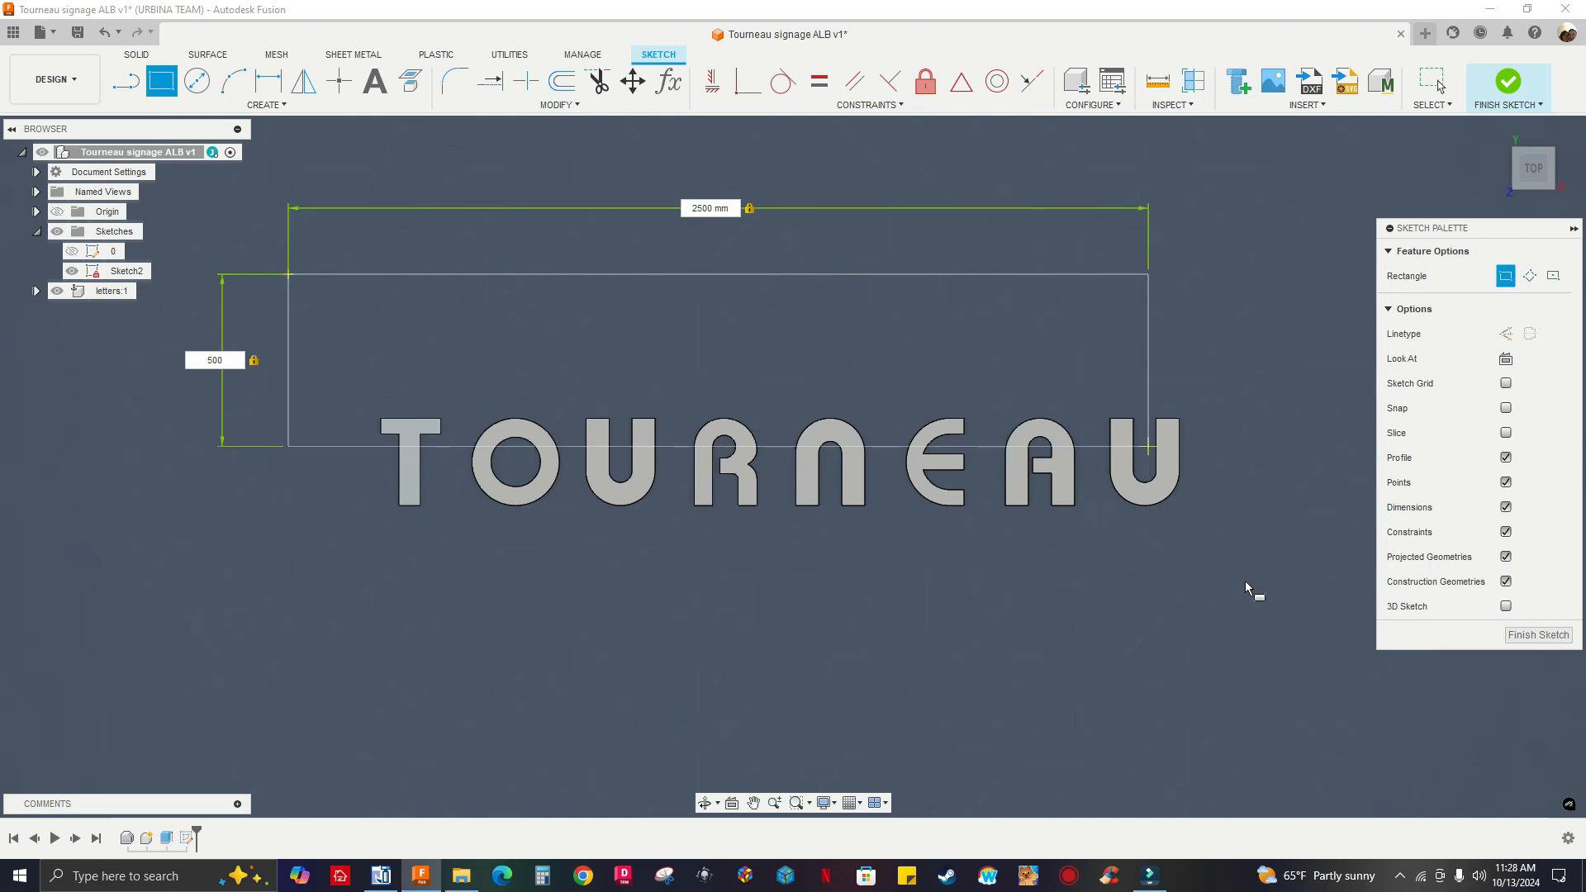
key("Return")
Move the sketched rectangle by its lower-left corner so that it surrounds the whole TOURNEAU lettering.
middle_click_drag(1060, 526, 1148, 563)
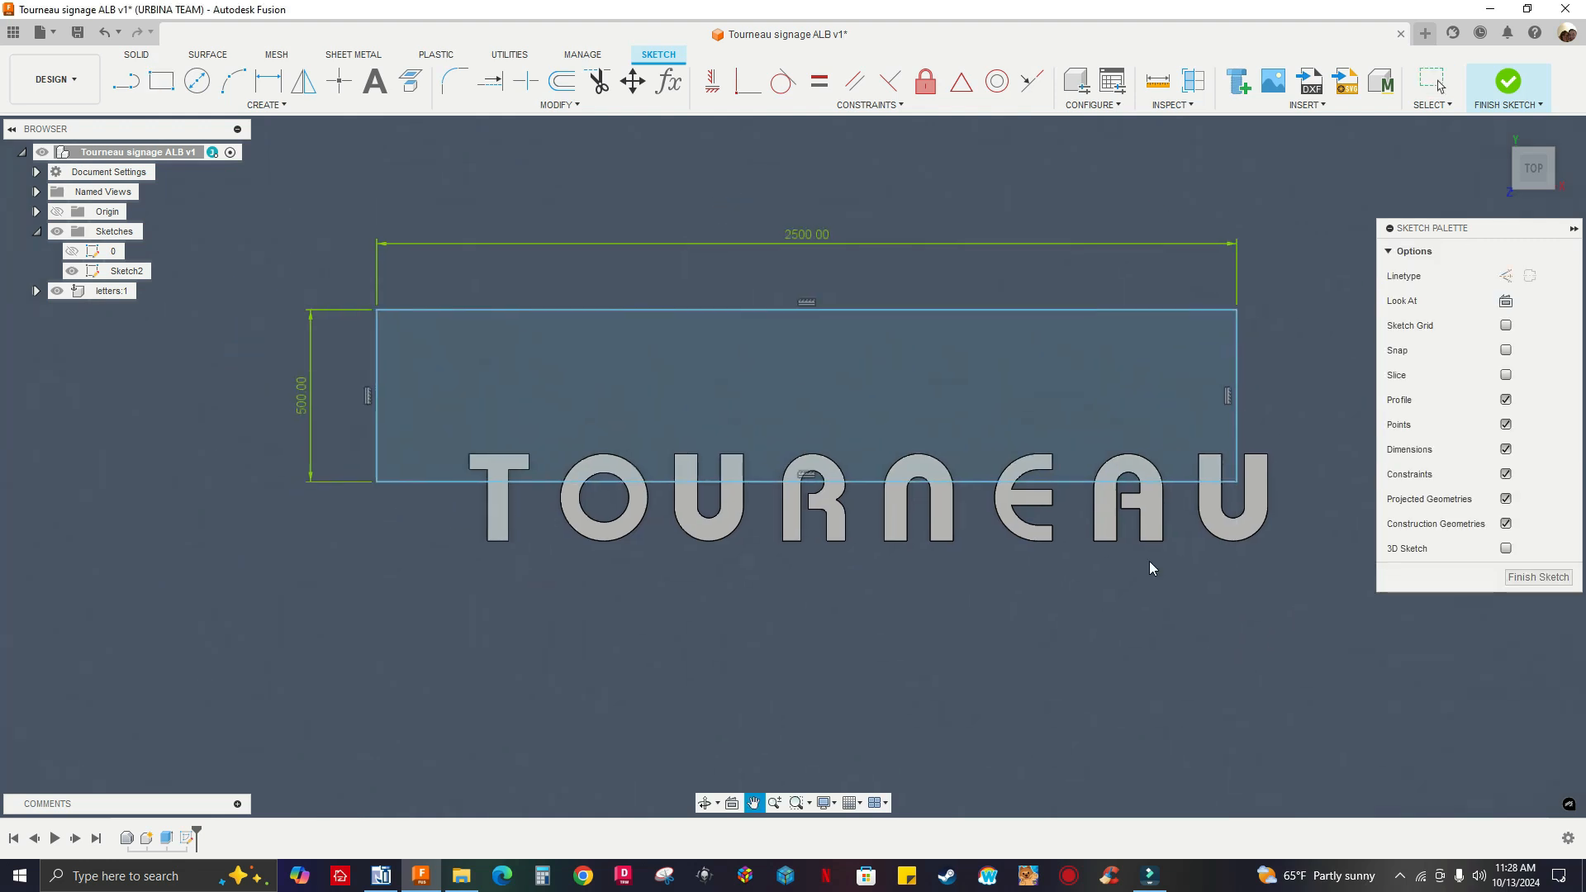
middle_click_drag(269, 443, 241, 381)
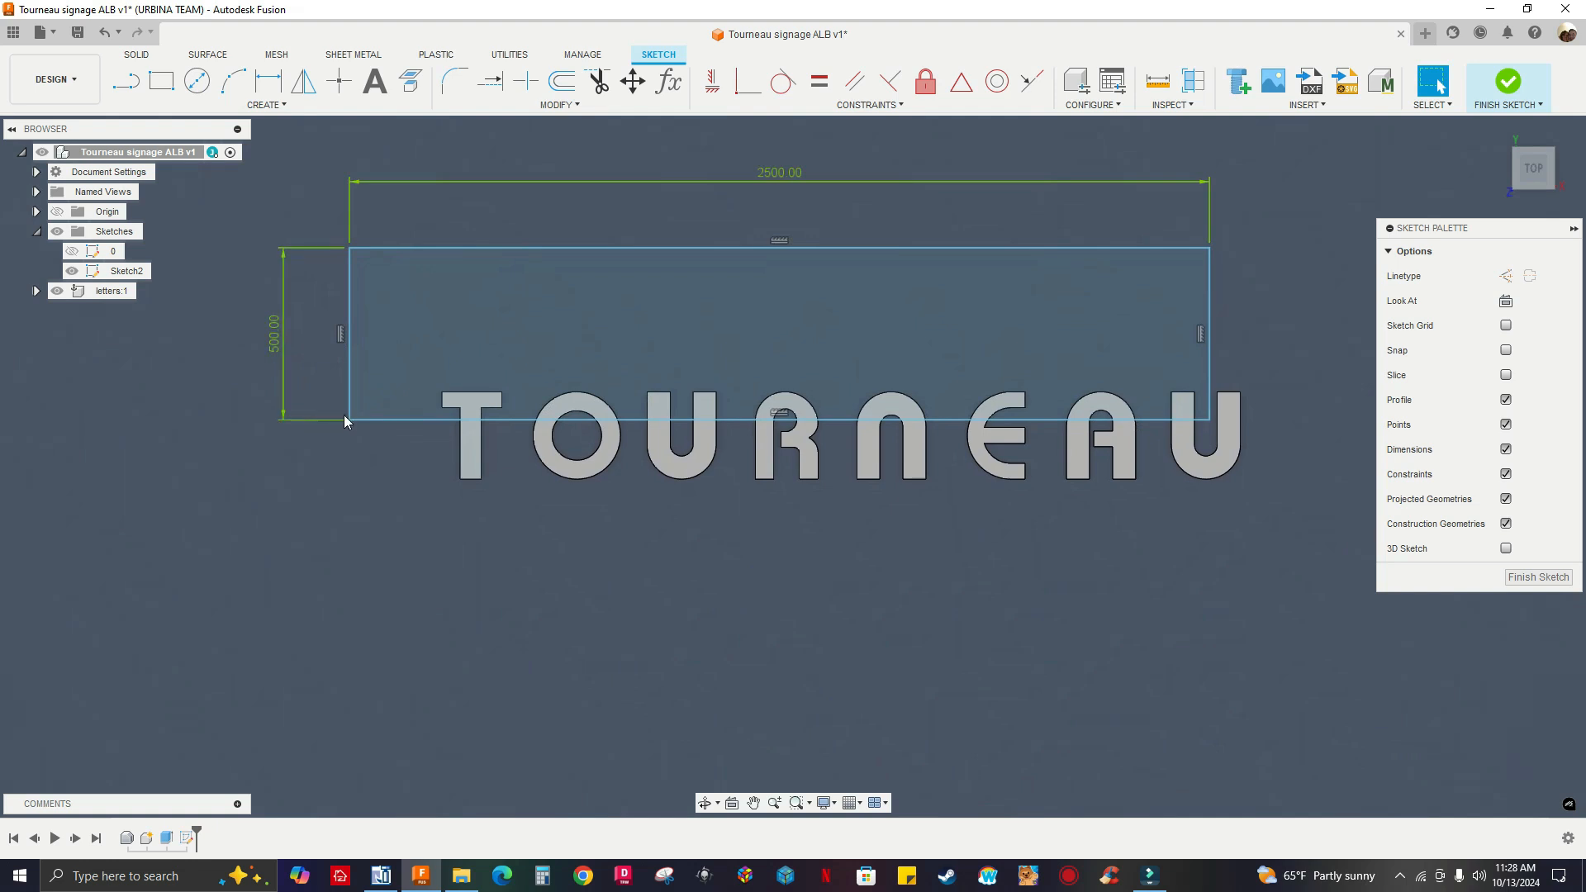
scroll(345, 420, "down", 1)
mouse_move(346, 420)
left_mouse_down()
mouse_move(374, 450)
mouse_move(369, 500)
mouse_move(405, 509)
left_mouse_up()
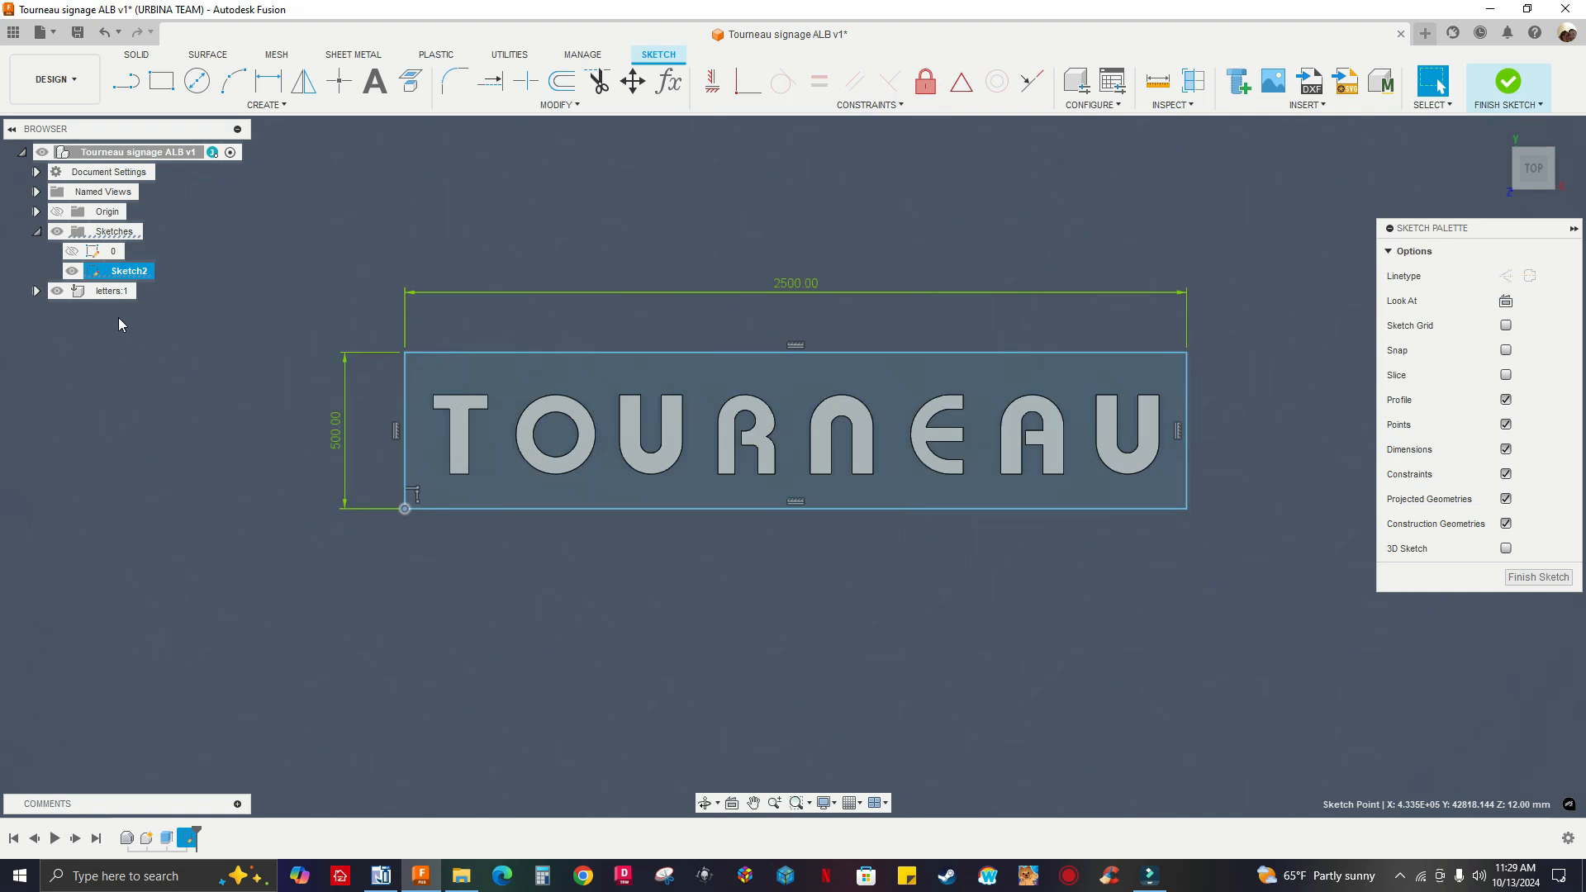
Hide the letters component, leaving the rectangle sketch displayed.
left_click(57, 292)
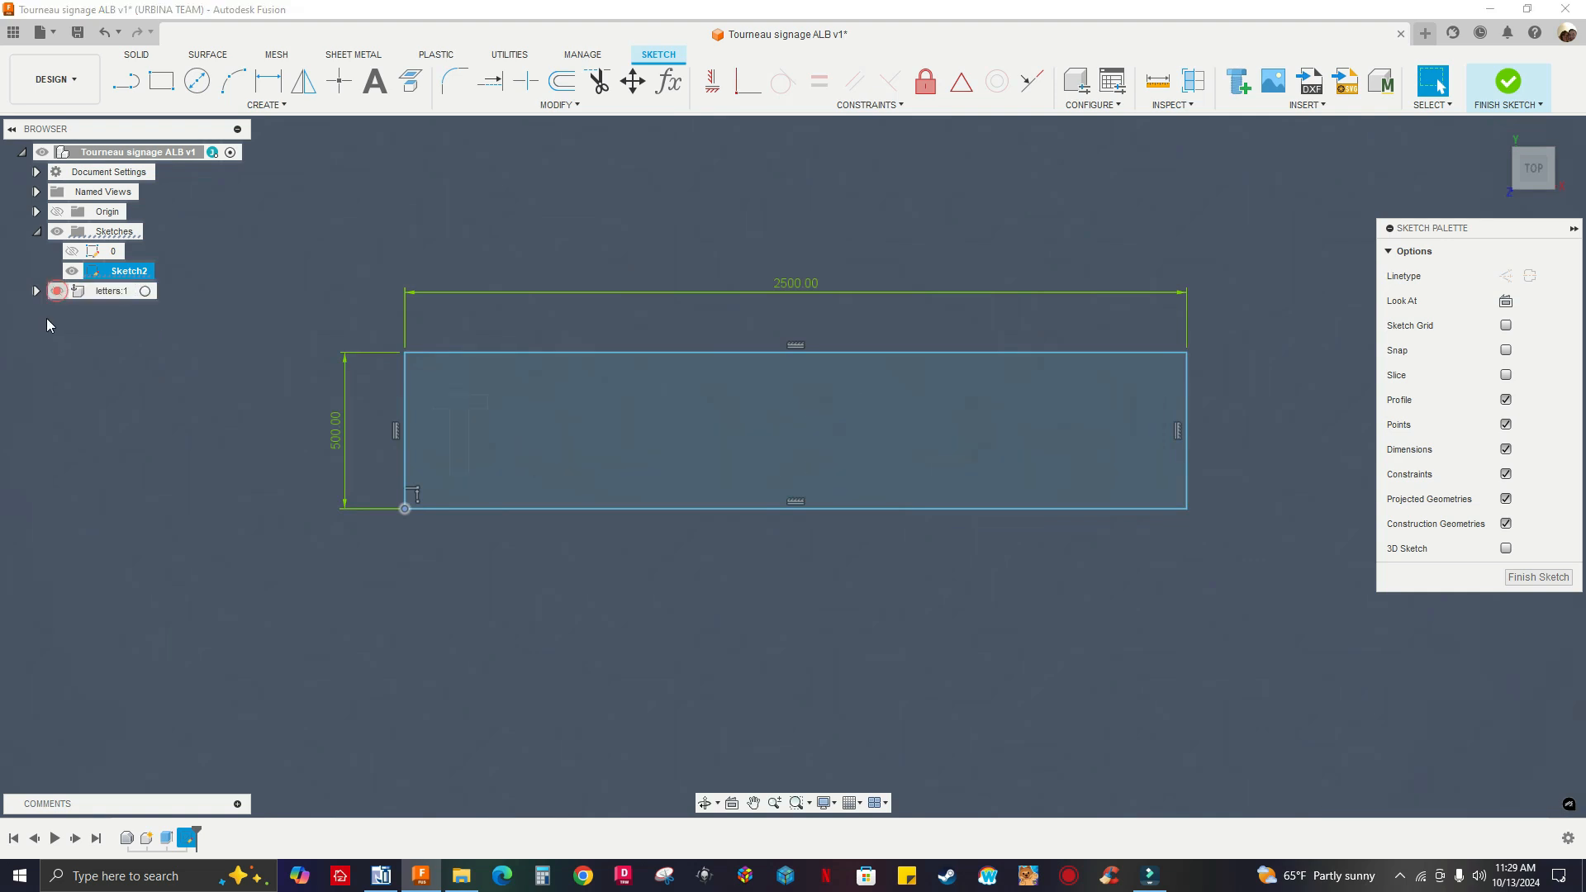
scroll(408, 601, "up", 2)
scroll(405, 586, "down", 4)
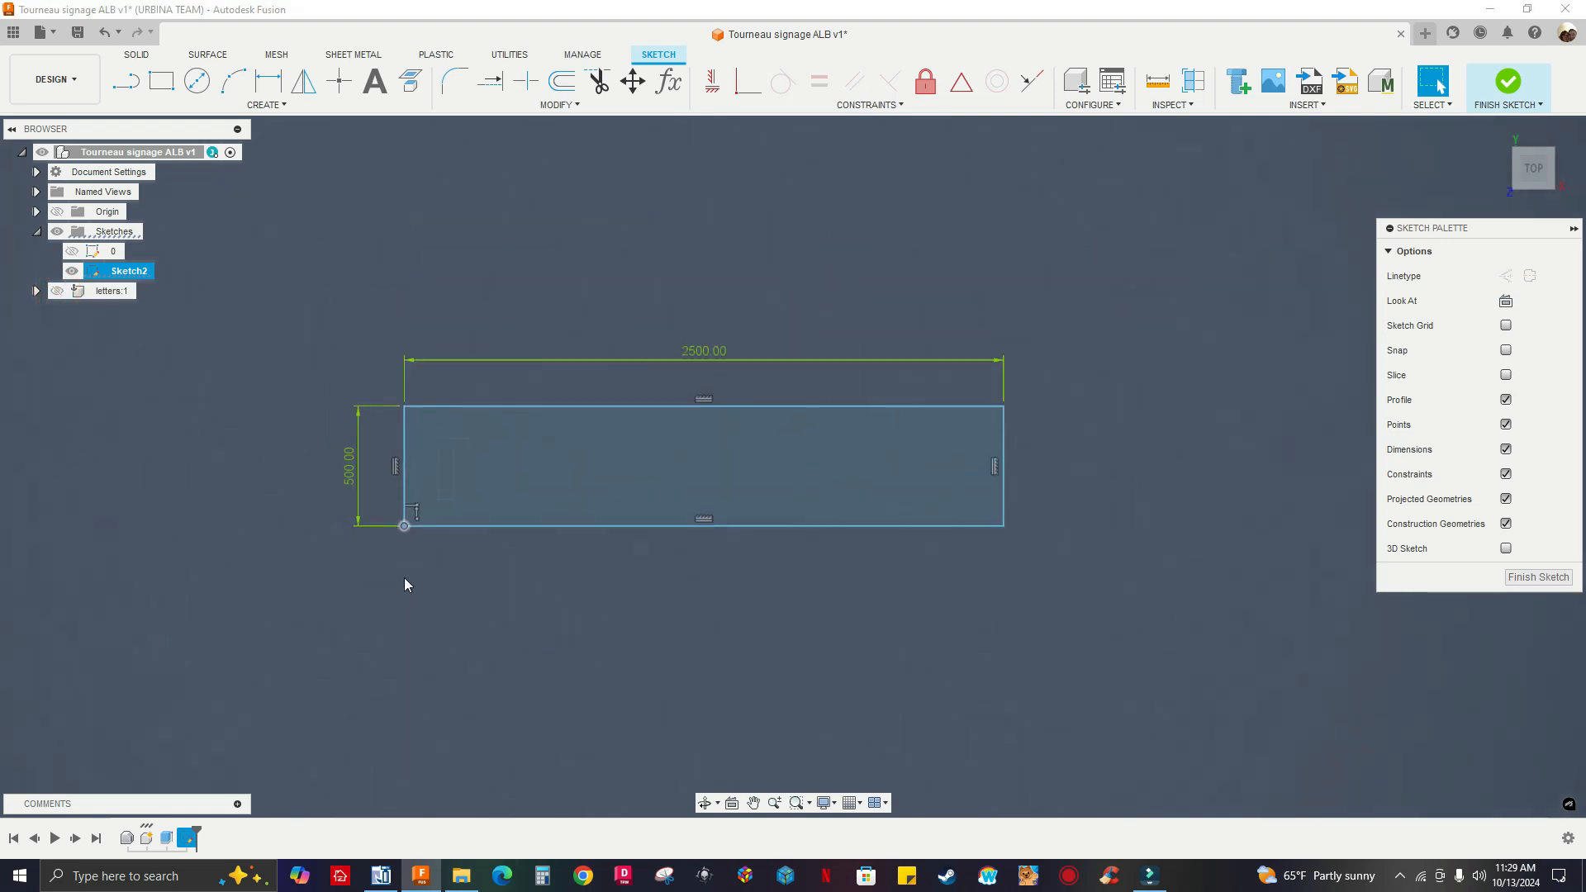
Extrude the whole rectangle sketch, including the T profile, by -12 mm as a new component.
mouse_move(263, 257)
left_mouse_down()
mouse_move(1049, 659)
mouse_move(1100, 669)
left_mouse_up()
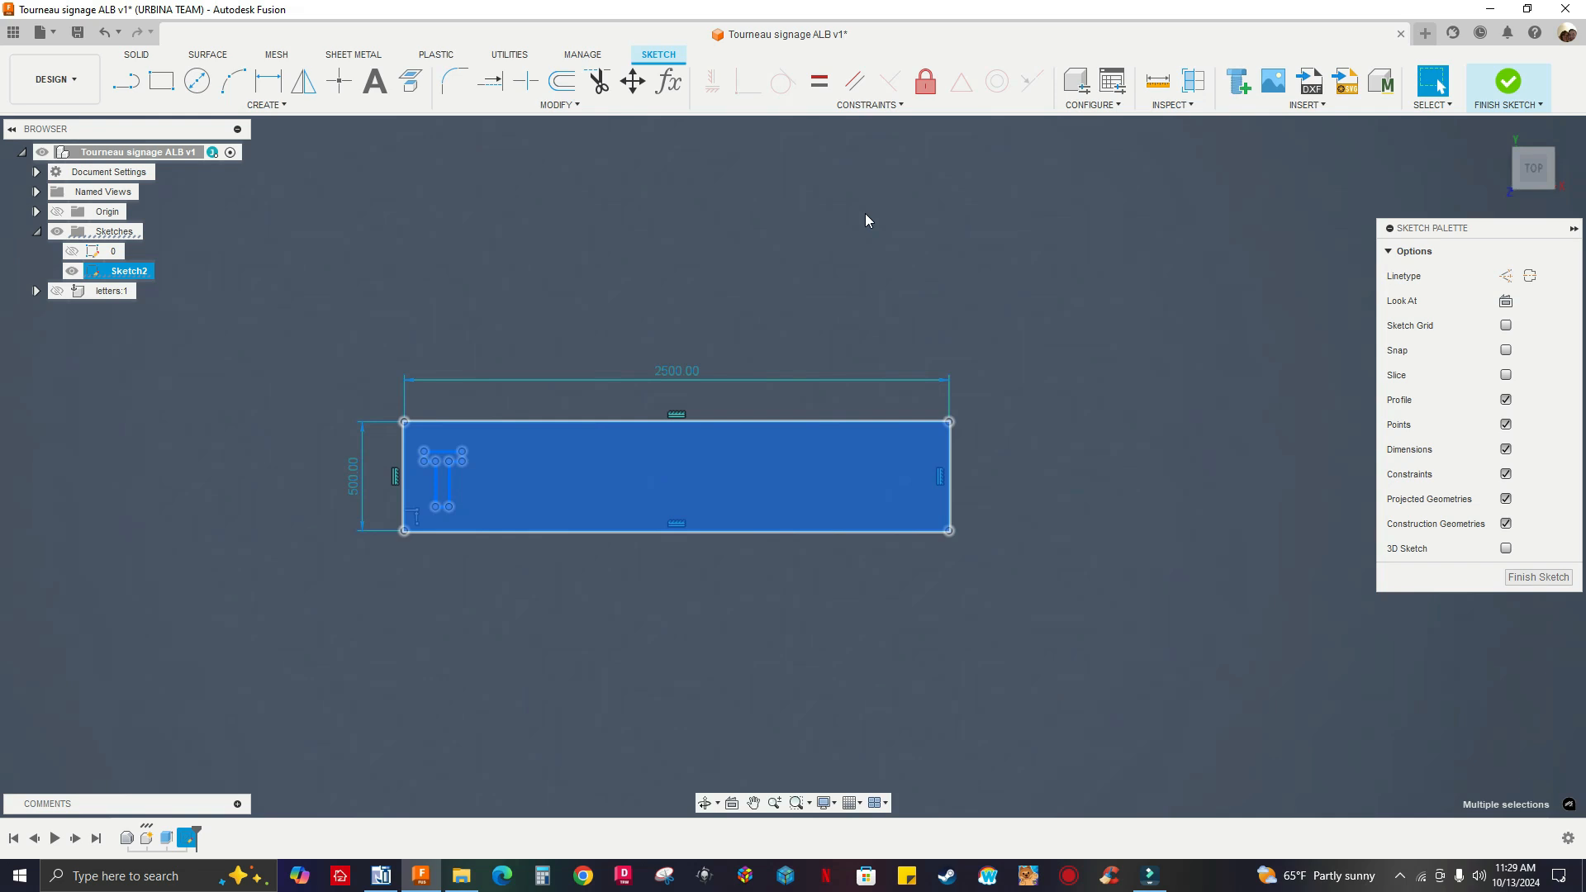
key("e")
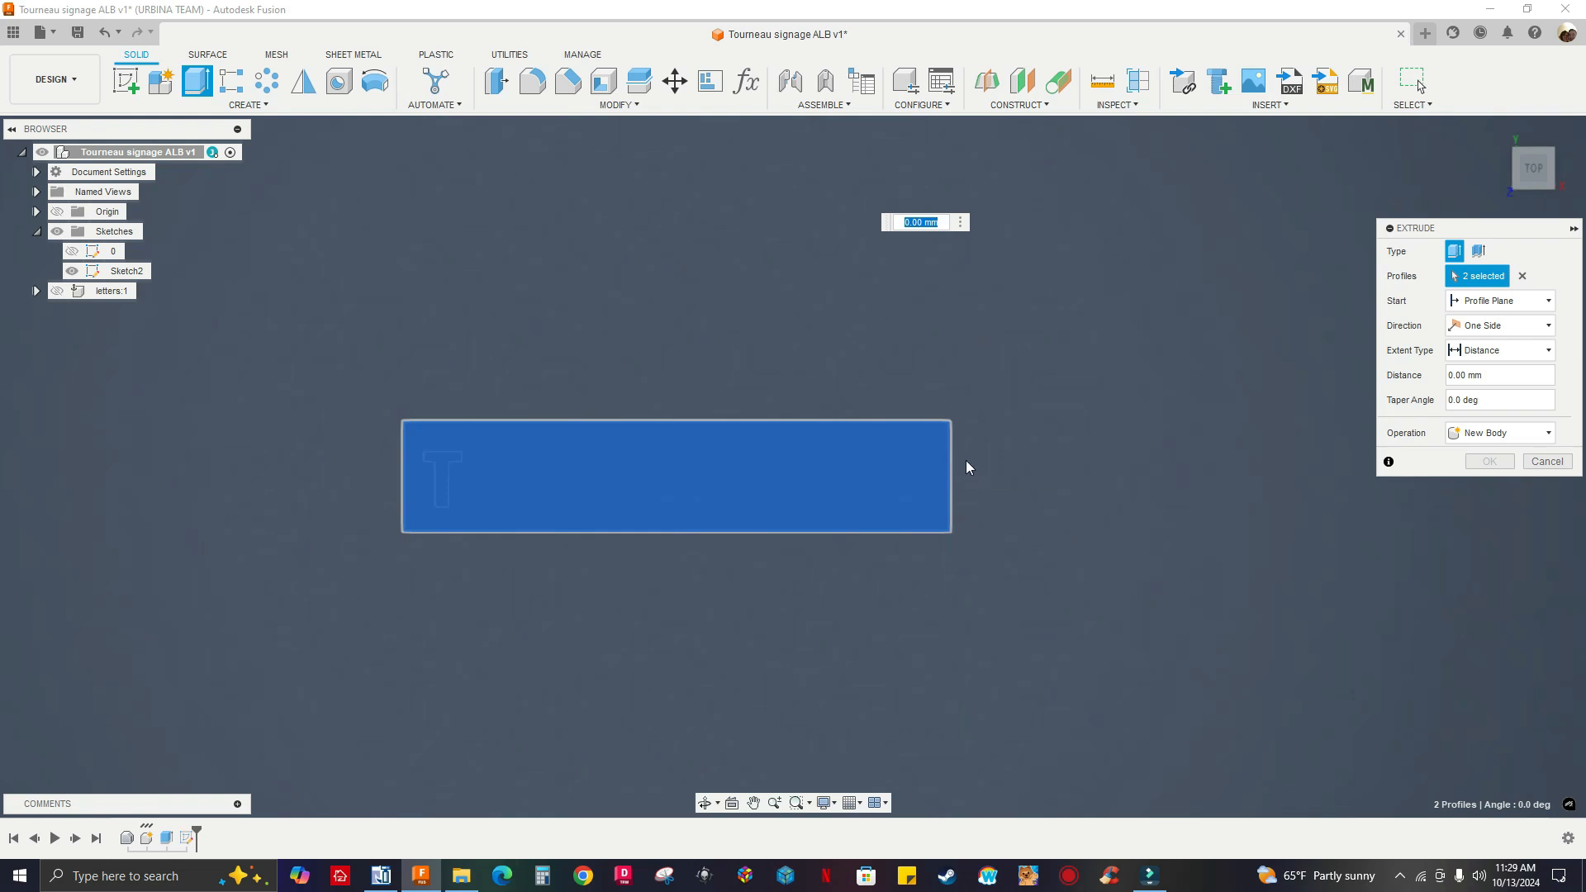
type("-")
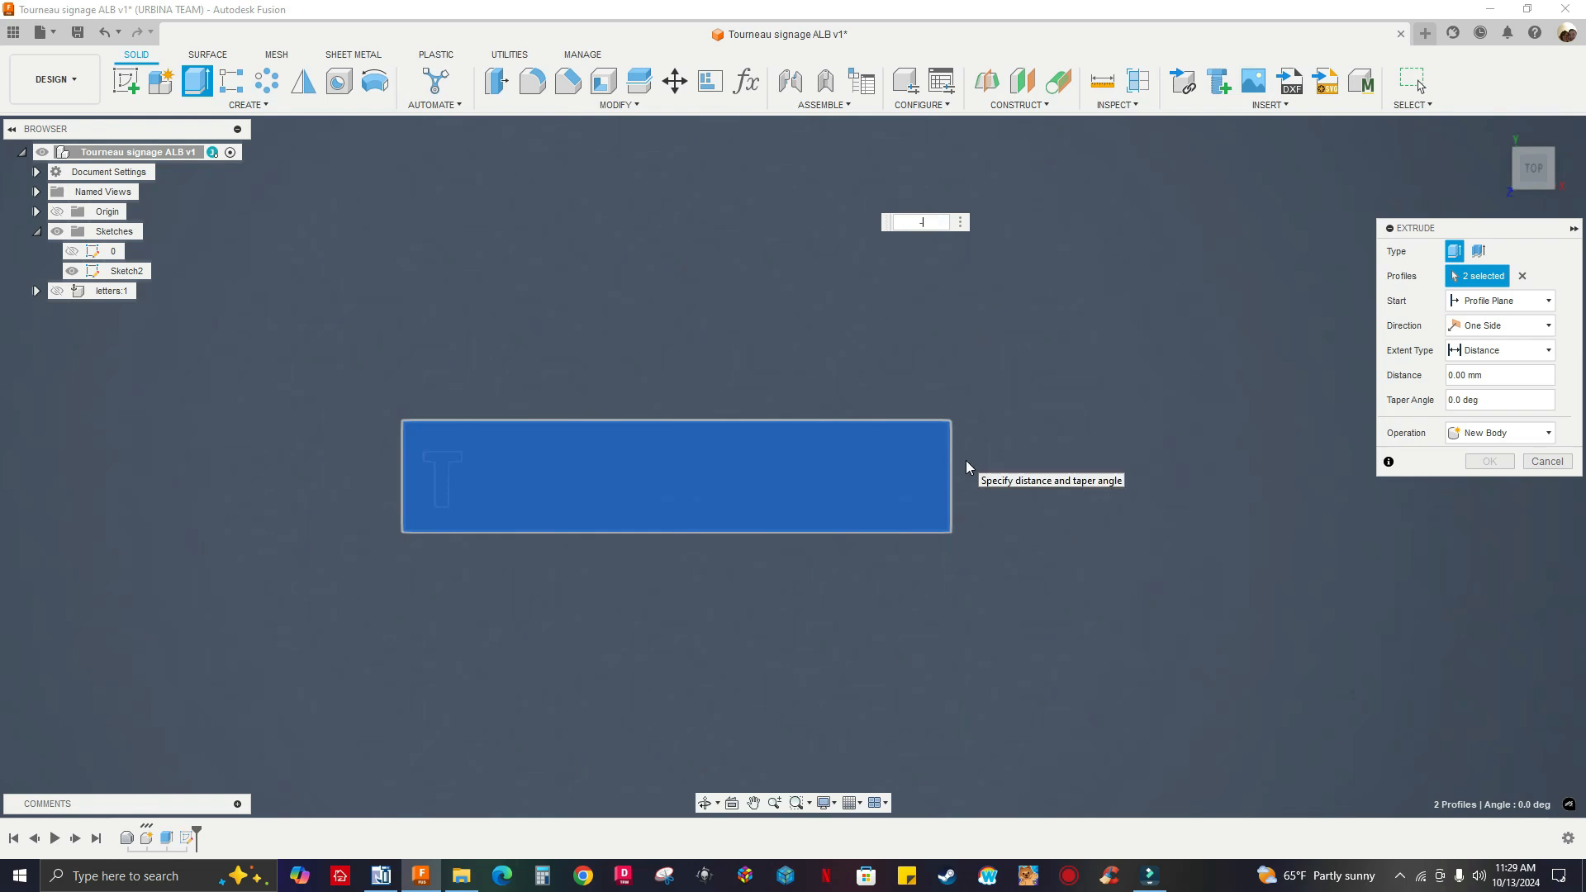
type("12")
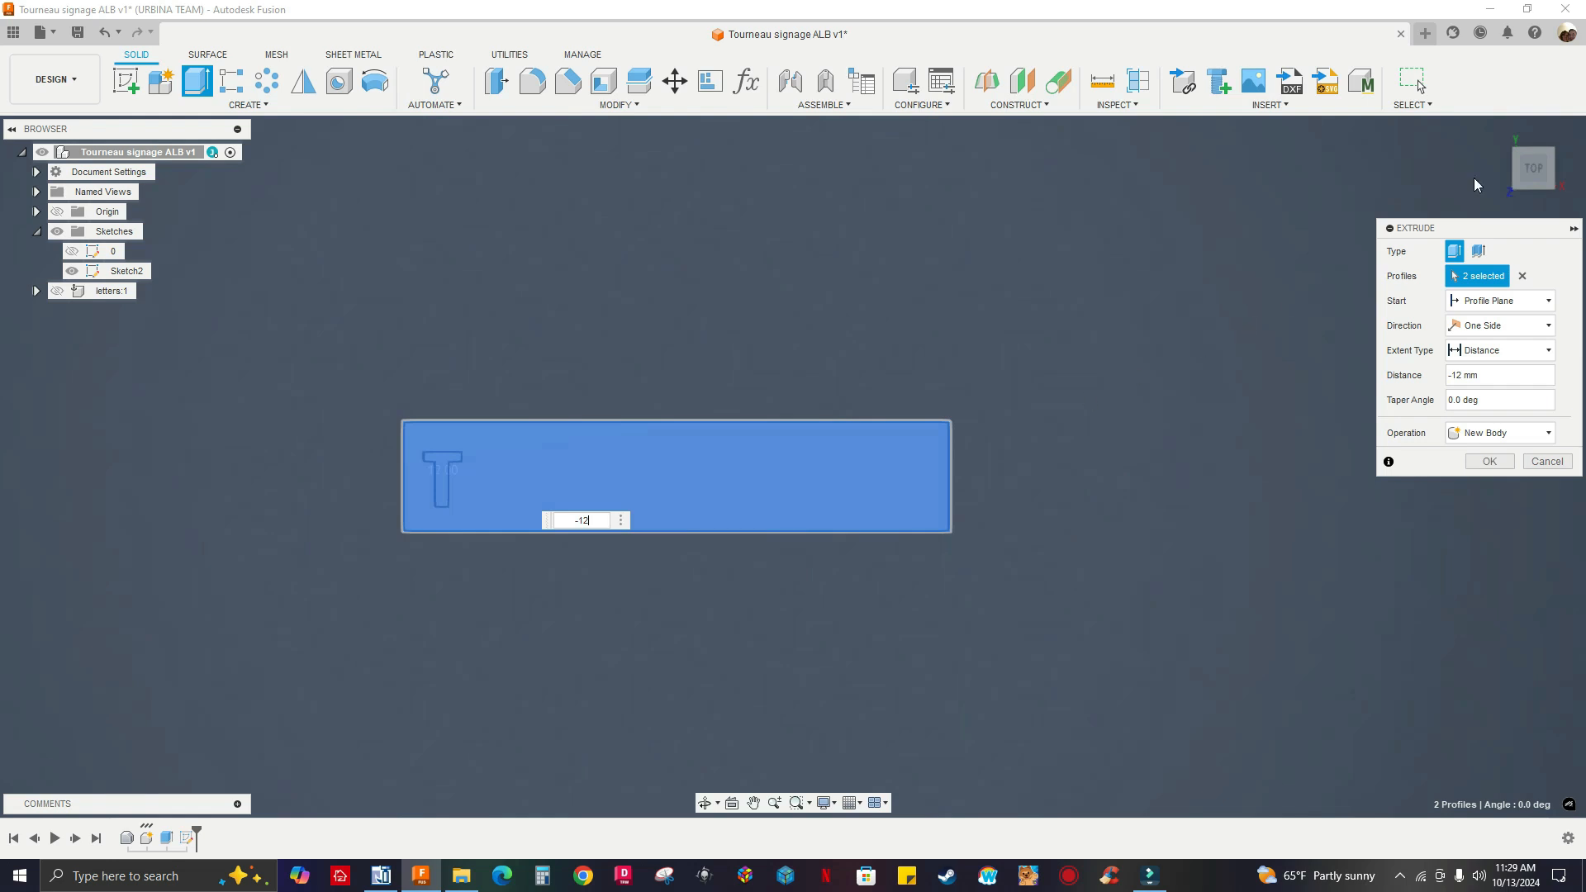
left_click(1491, 127)
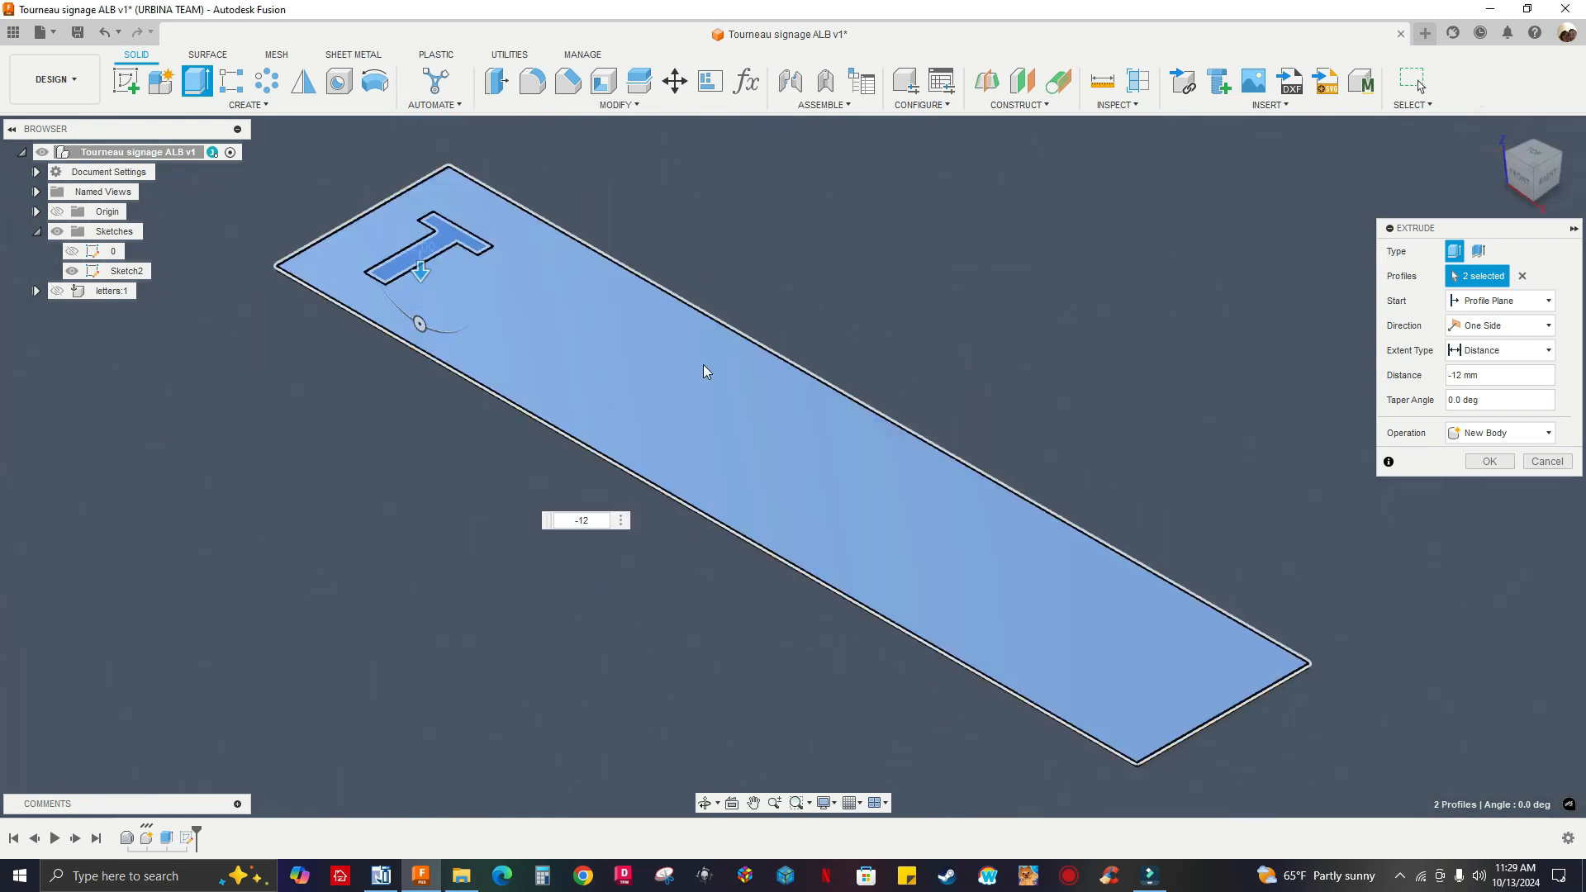
left_click(1499, 433)
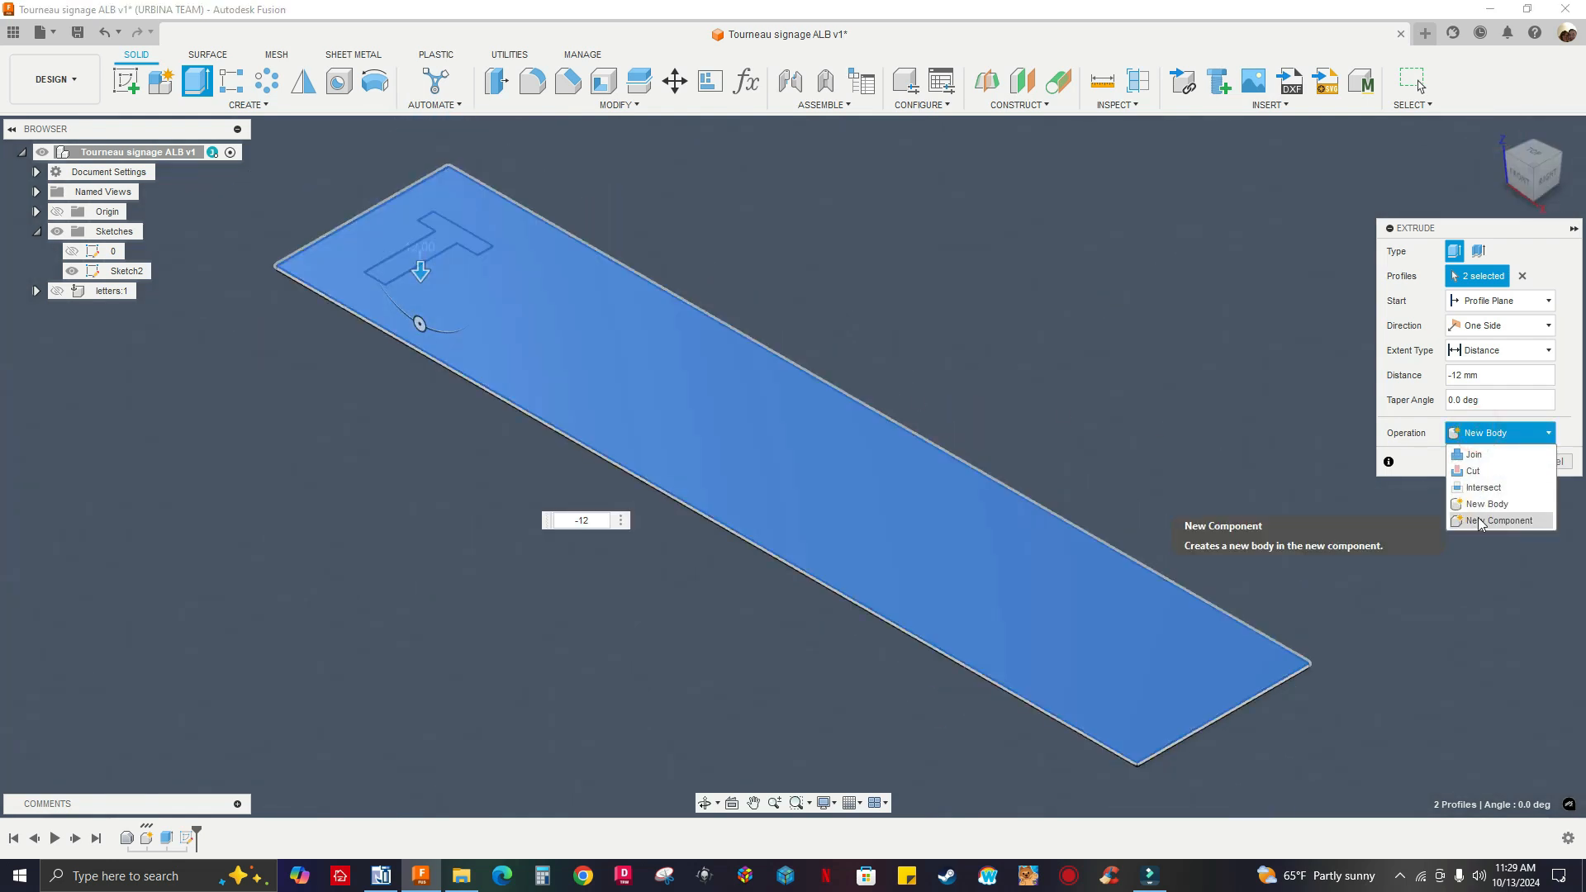
left_click(1478, 520)
left_click(1487, 463)
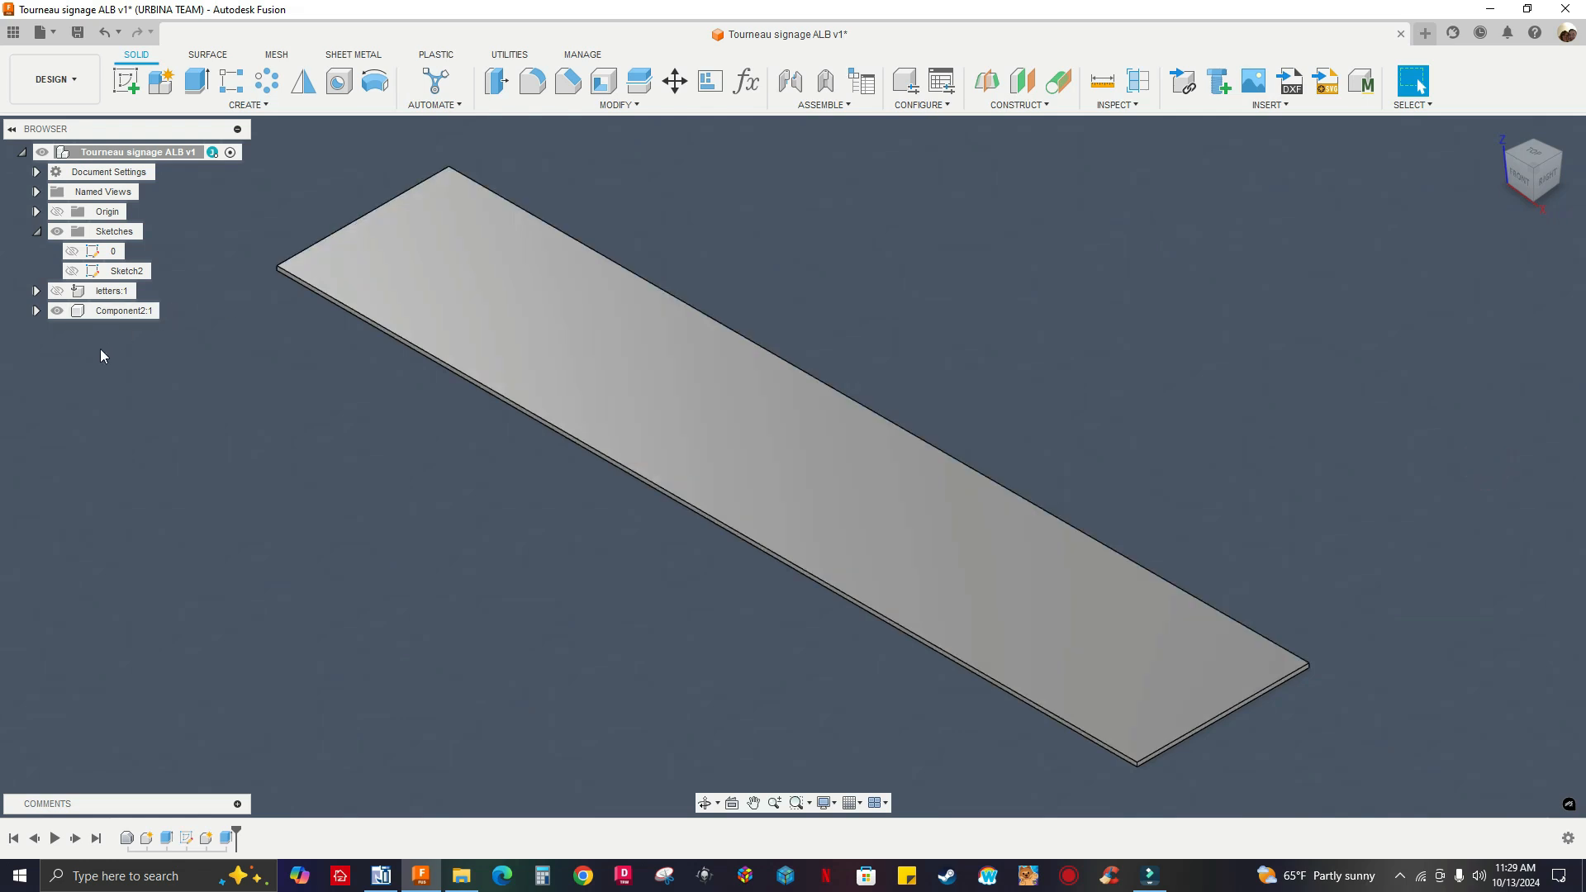
Show the letters component again together with the extruded rectangular plate.
left_click(57, 291)
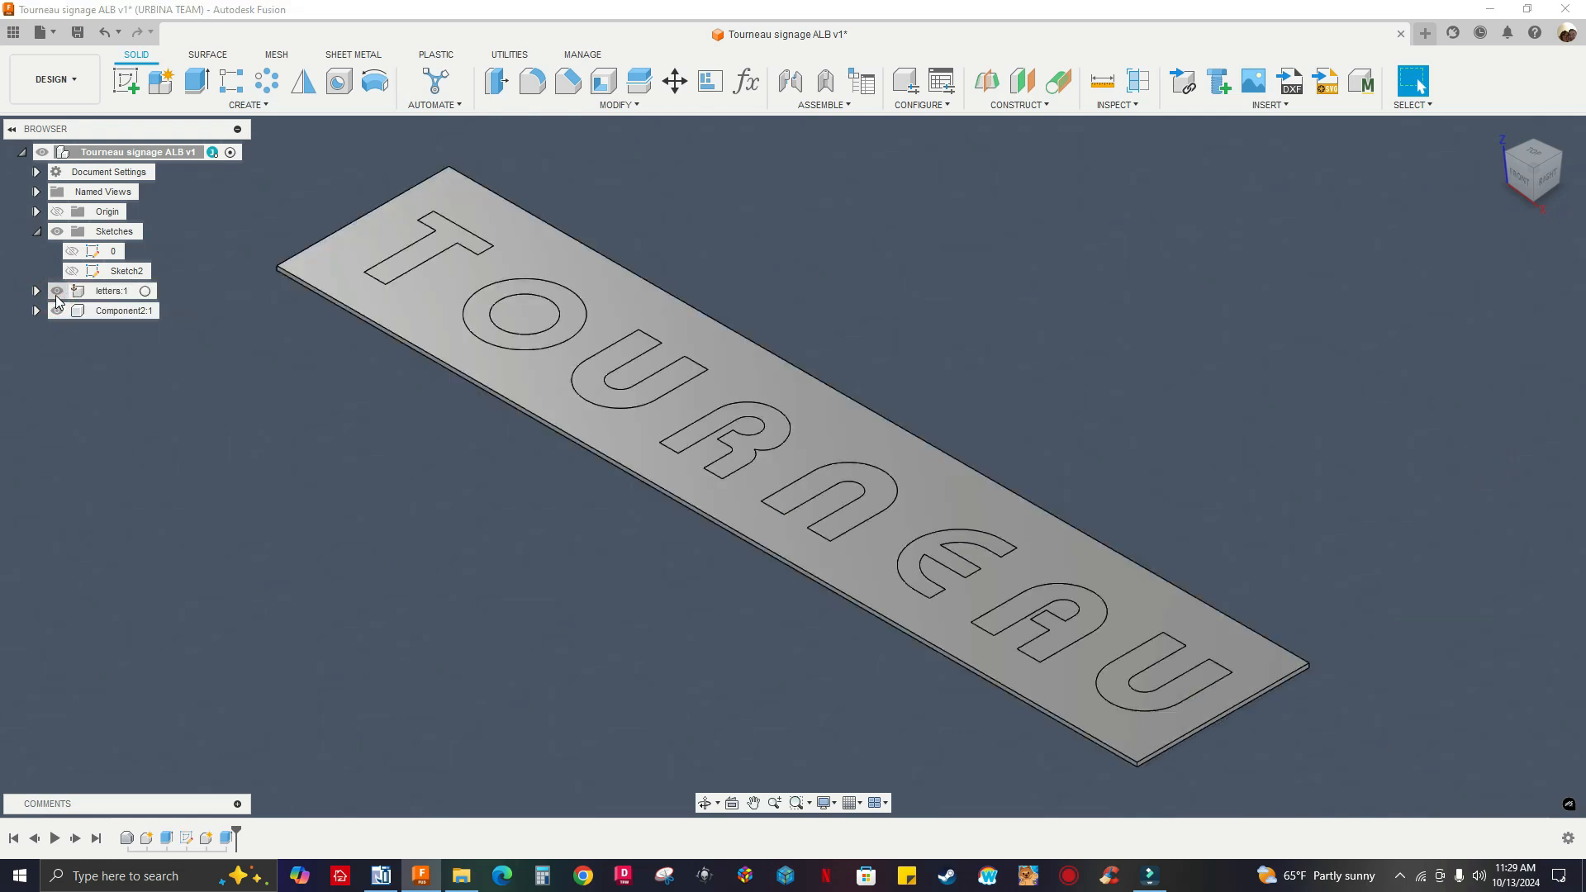
left_click(57, 291)
left_click(57, 291)
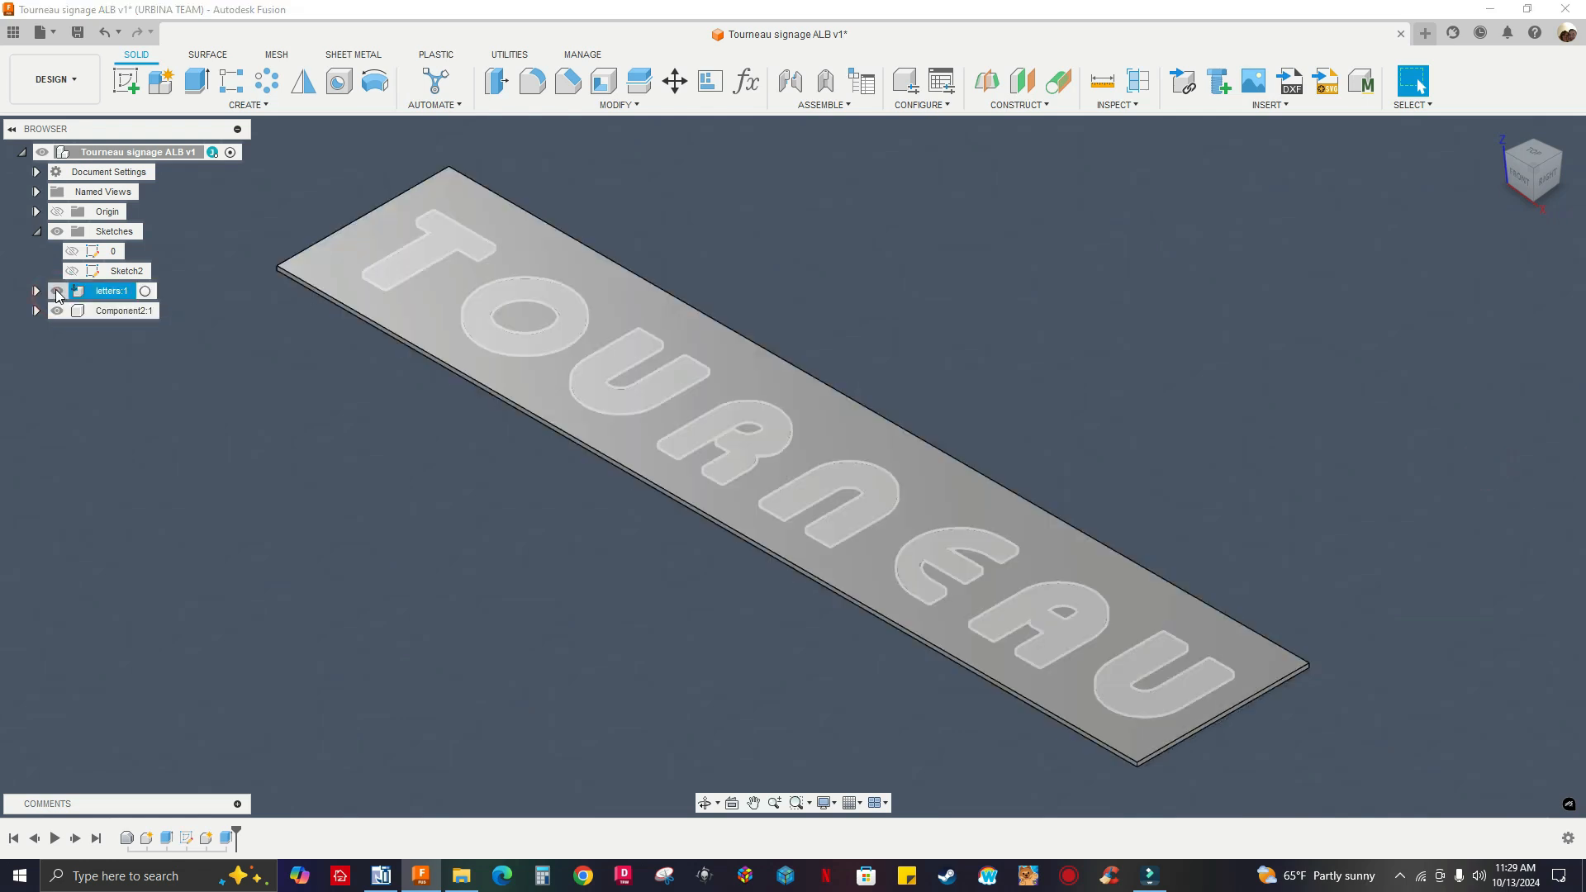
middle_click_drag(1073, 538, 1266, 464)
middle_click_drag(475, 347, 412, 400)
middle_click_drag(884, 397, 947, 339)
middle_click_drag(271, 439, 204, 485)
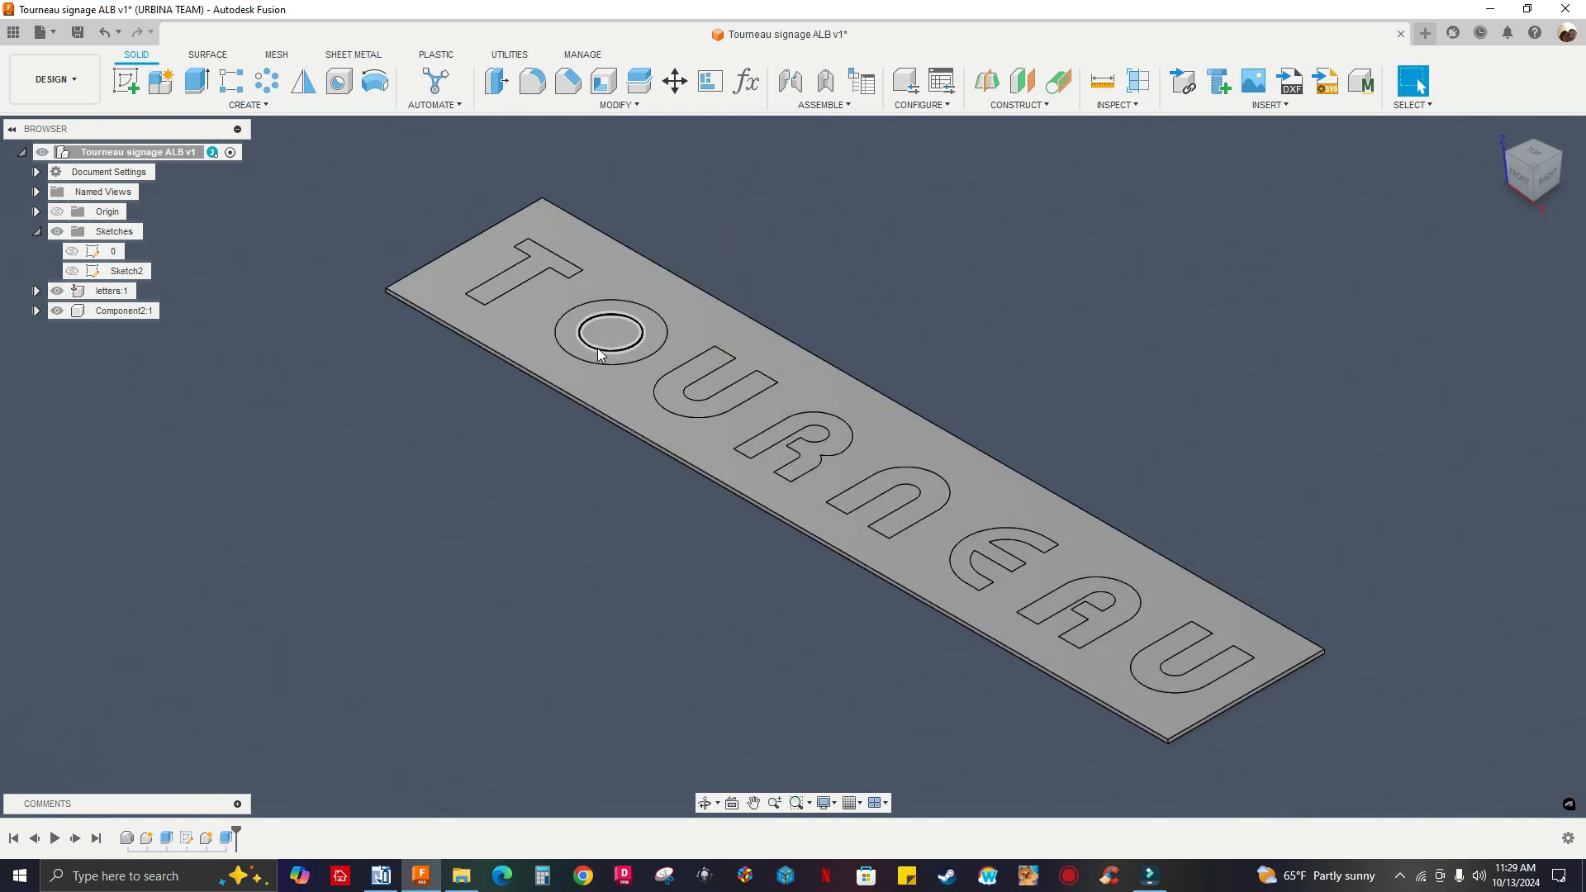
Rename the plate component as stock and collapse the sketches folder.
double_click(110, 312)
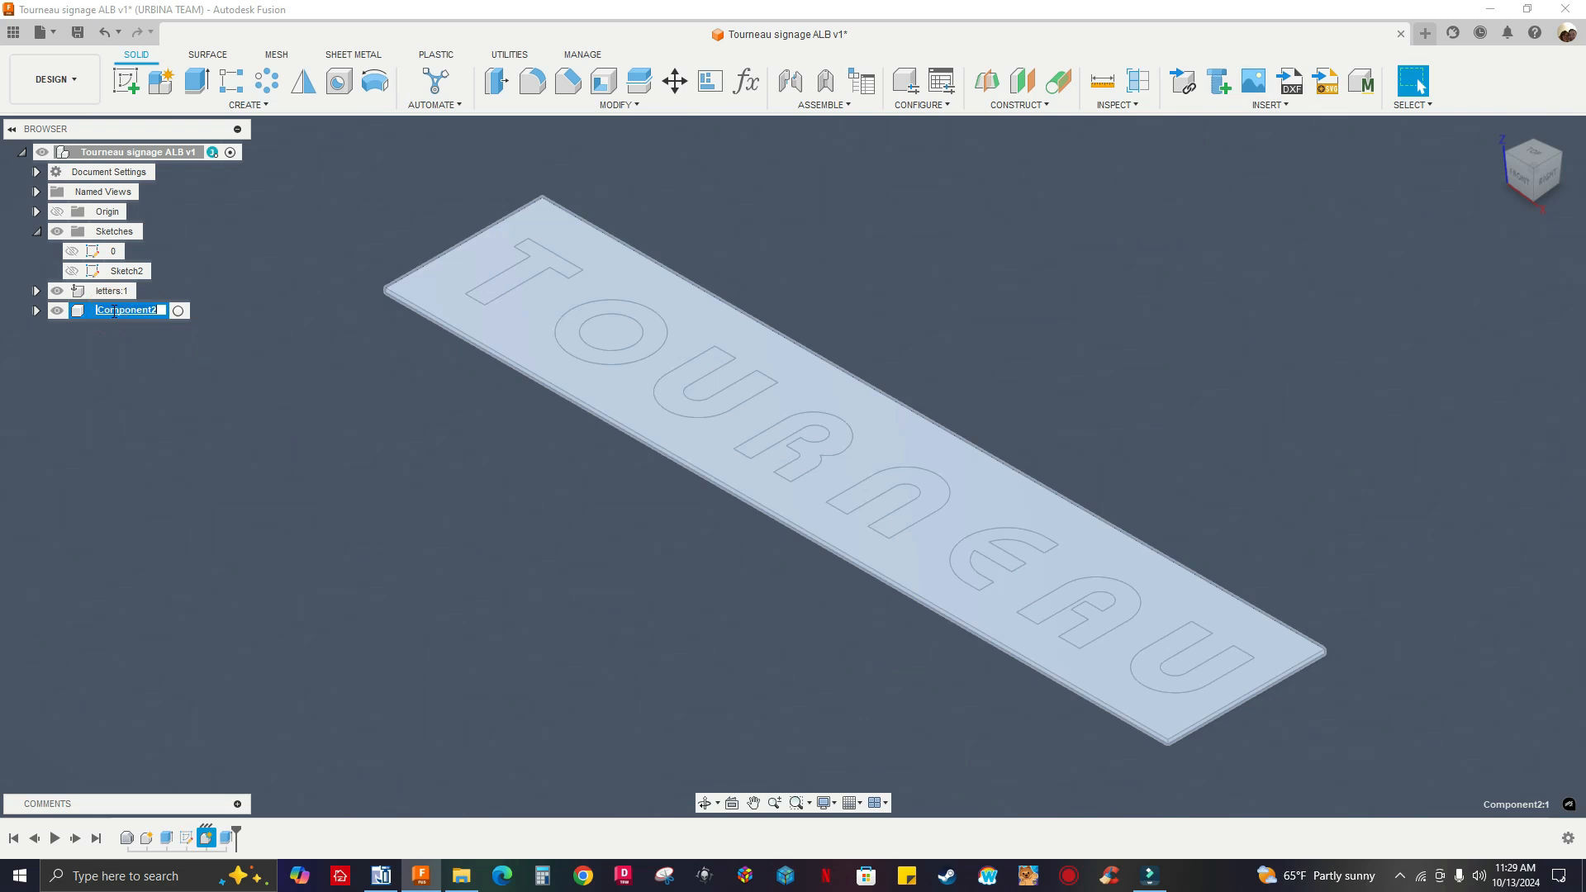
type("stock")
key("Return")
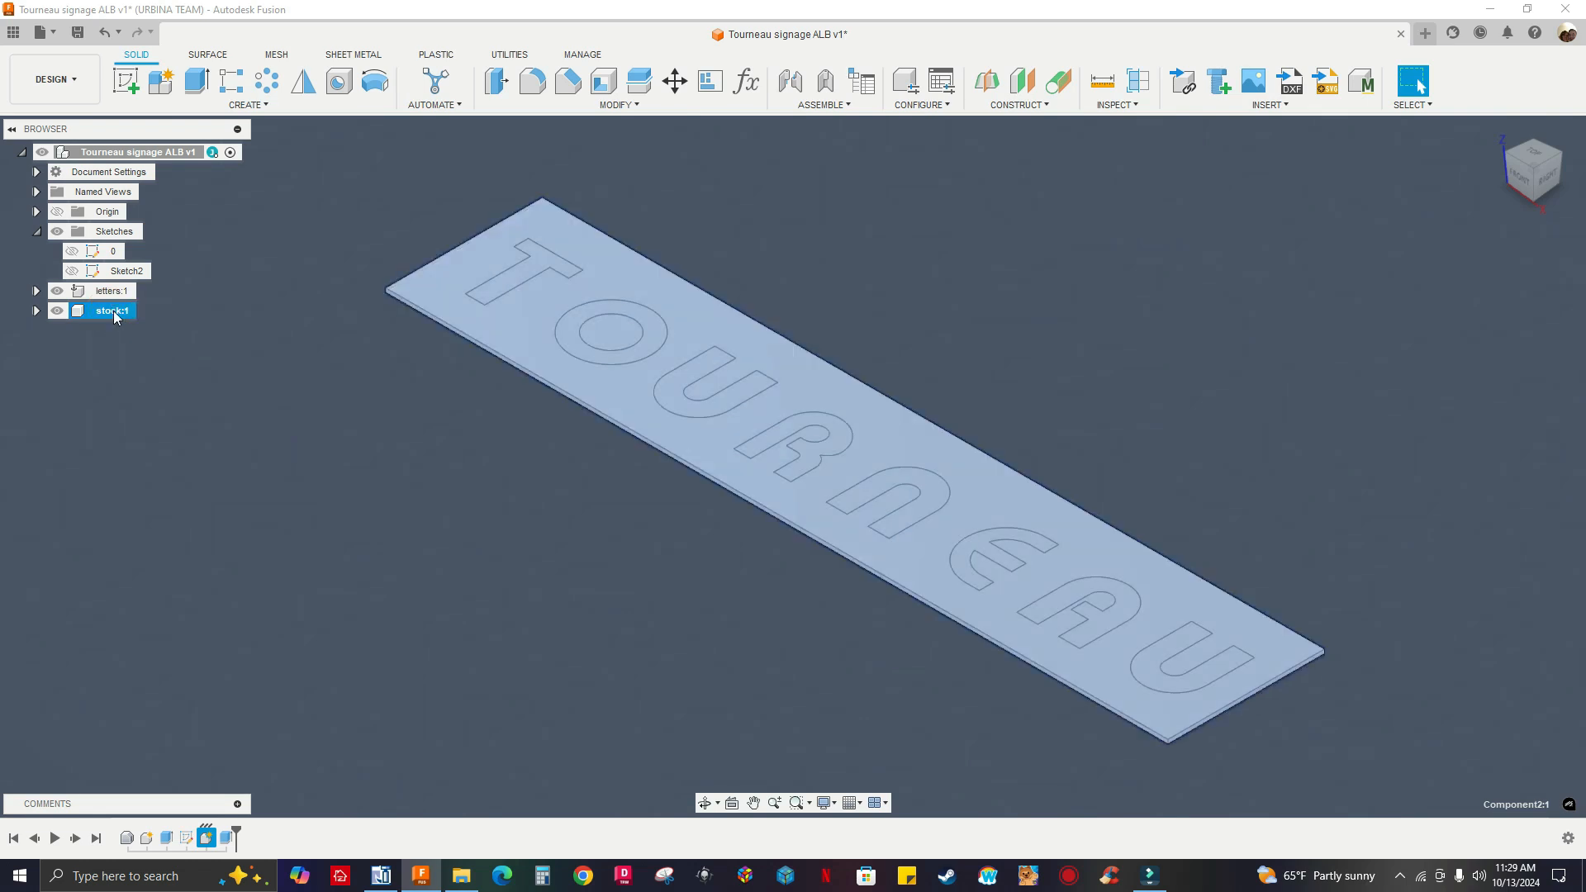
left_click(36, 231)
left_click(364, 343)
Set the stock component's opacity to 20% so the letters can be seen inside it.
middle_click_drag(1401, 560, 1402, 485)
middle_click_drag(582, 416, 541, 565)
scroll(368, 365, "up", 1)
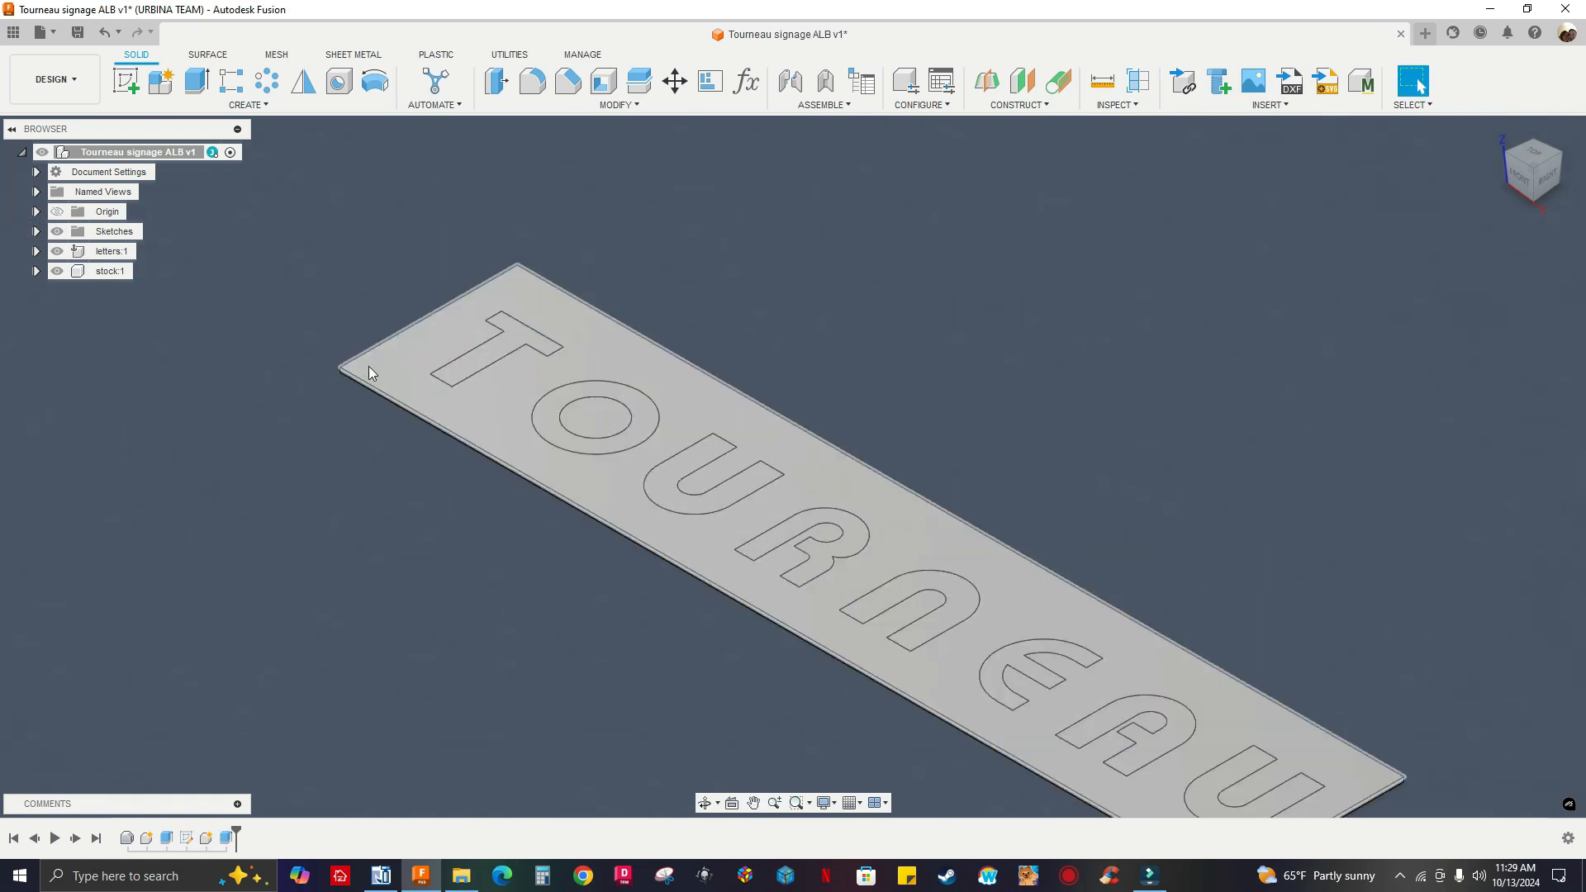
middle_click_drag(284, 428, 345, 333)
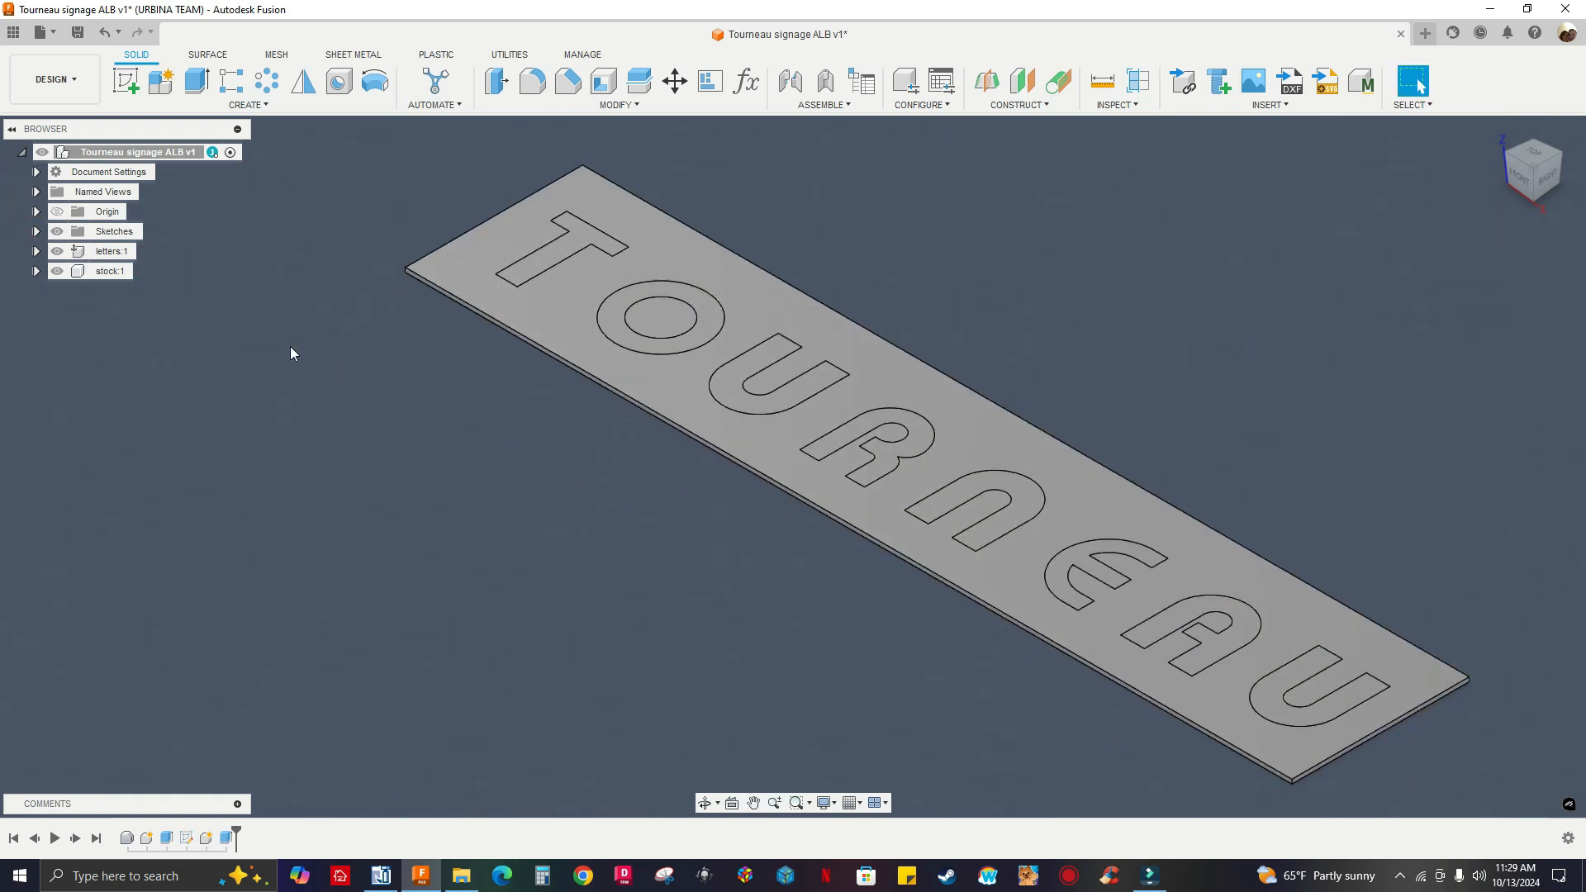
right_click(96, 271)
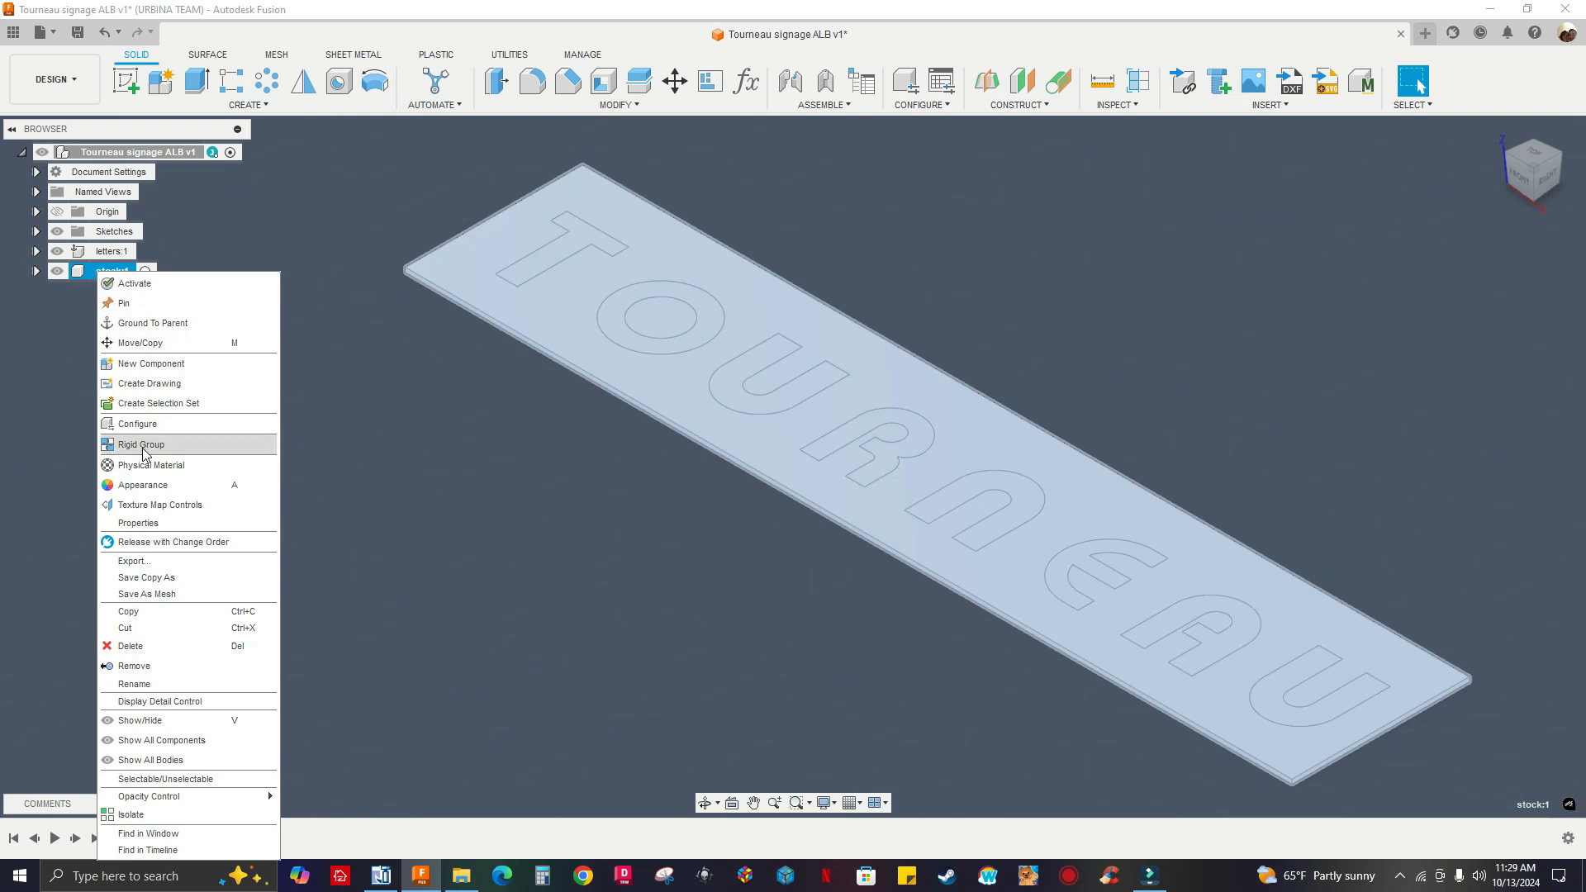
mouse_move(152, 802)
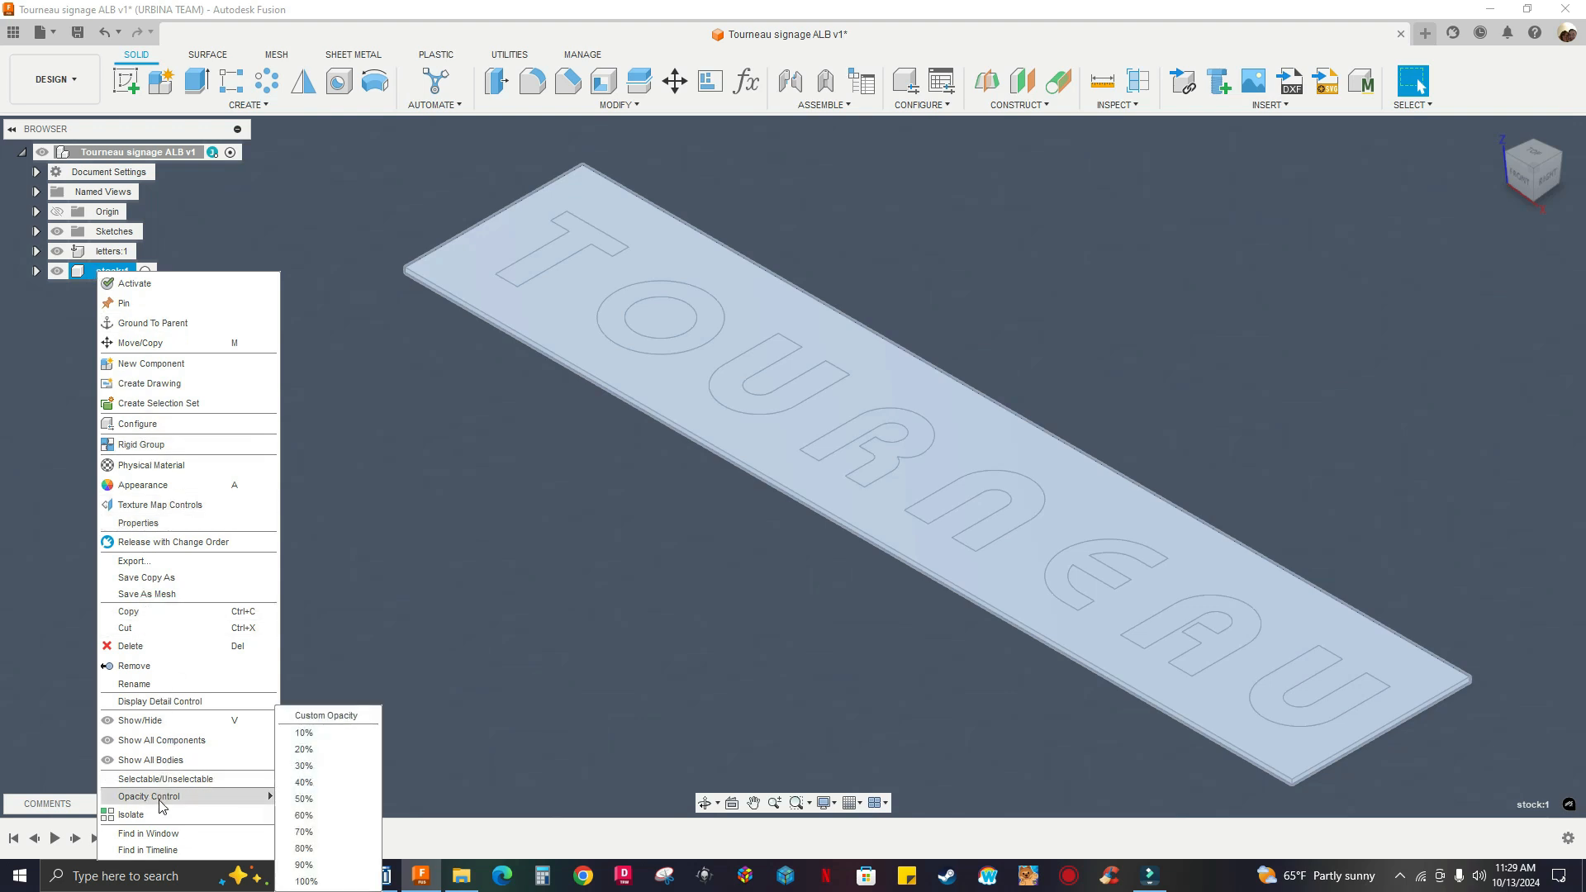
left_click(307, 751)
left_click(350, 716)
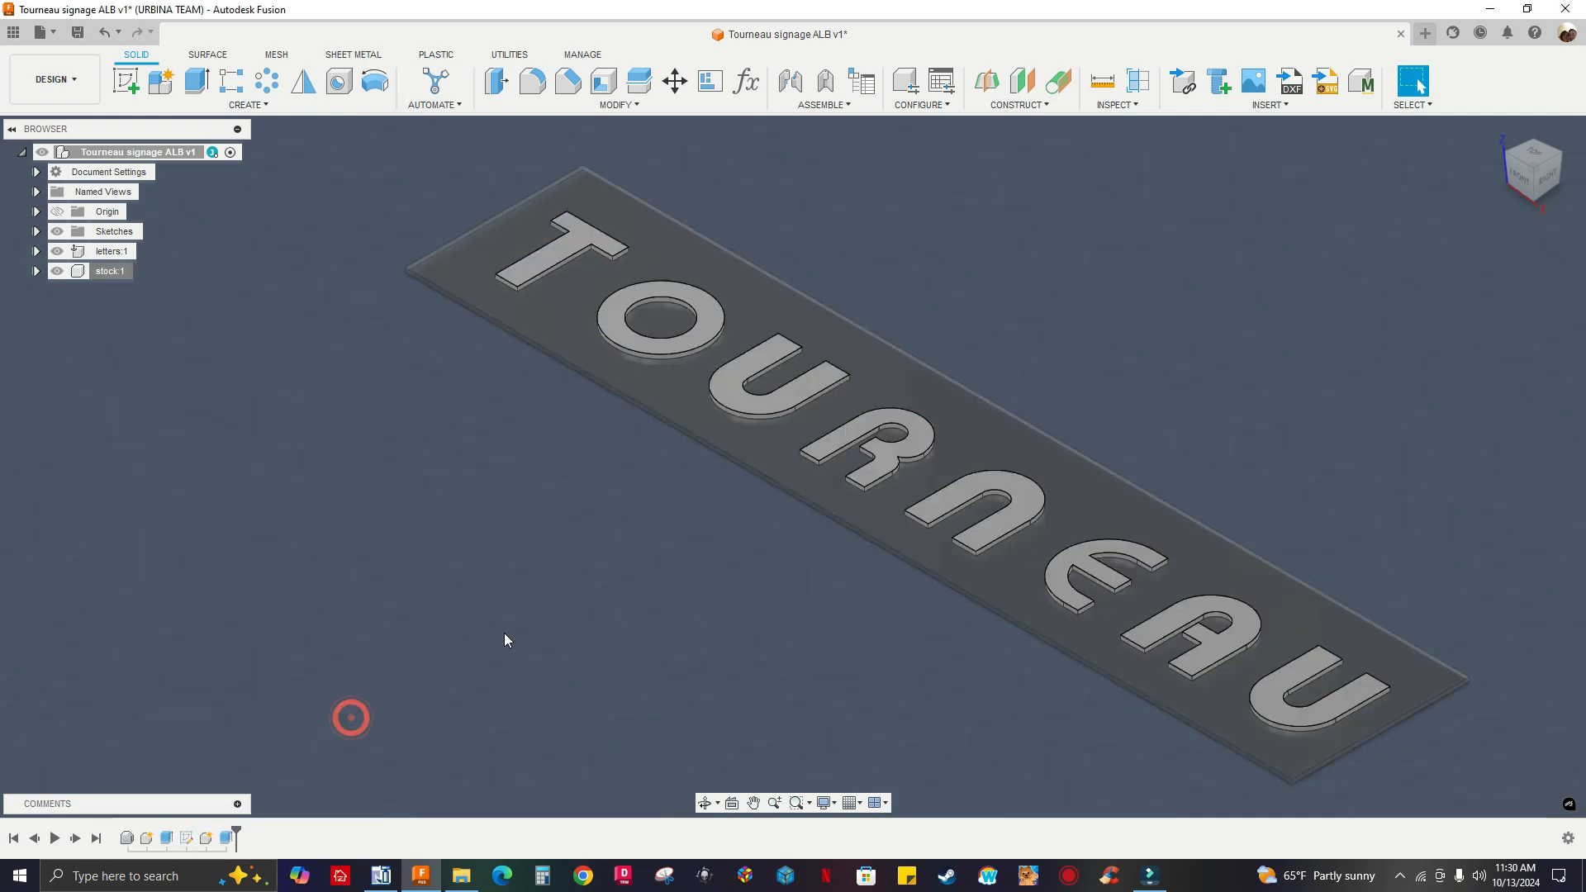
Check the letters through the transparent stock and switch to the Manufacture workspace.
middle_click_drag(483, 629, 531, 720, "shift")
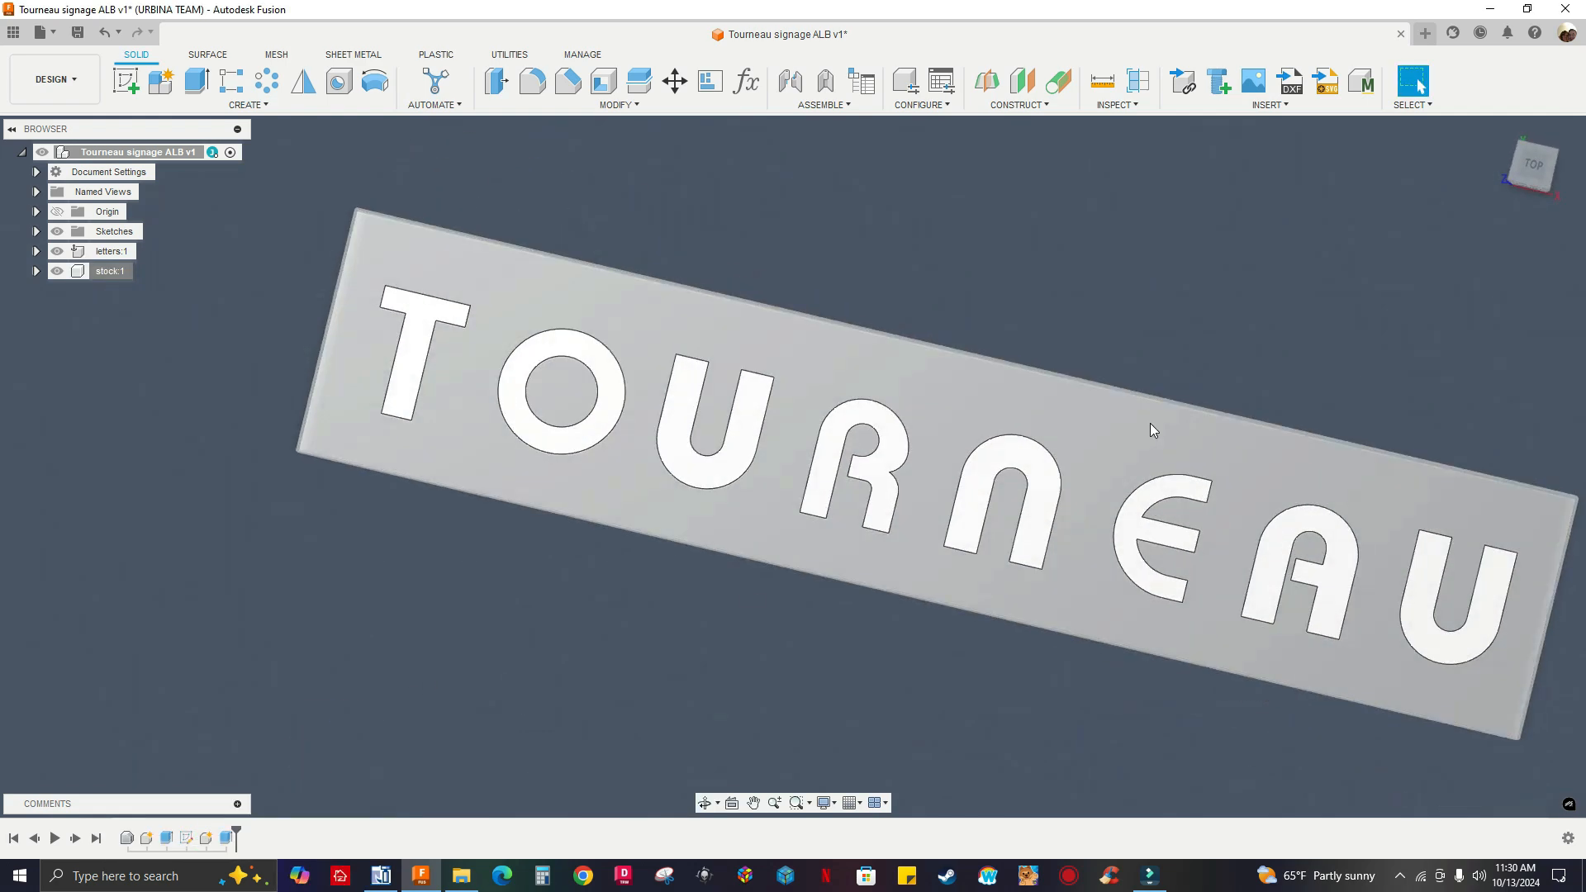
scroll(667, 321, "down", 1)
scroll(1058, 344, "up", 1)
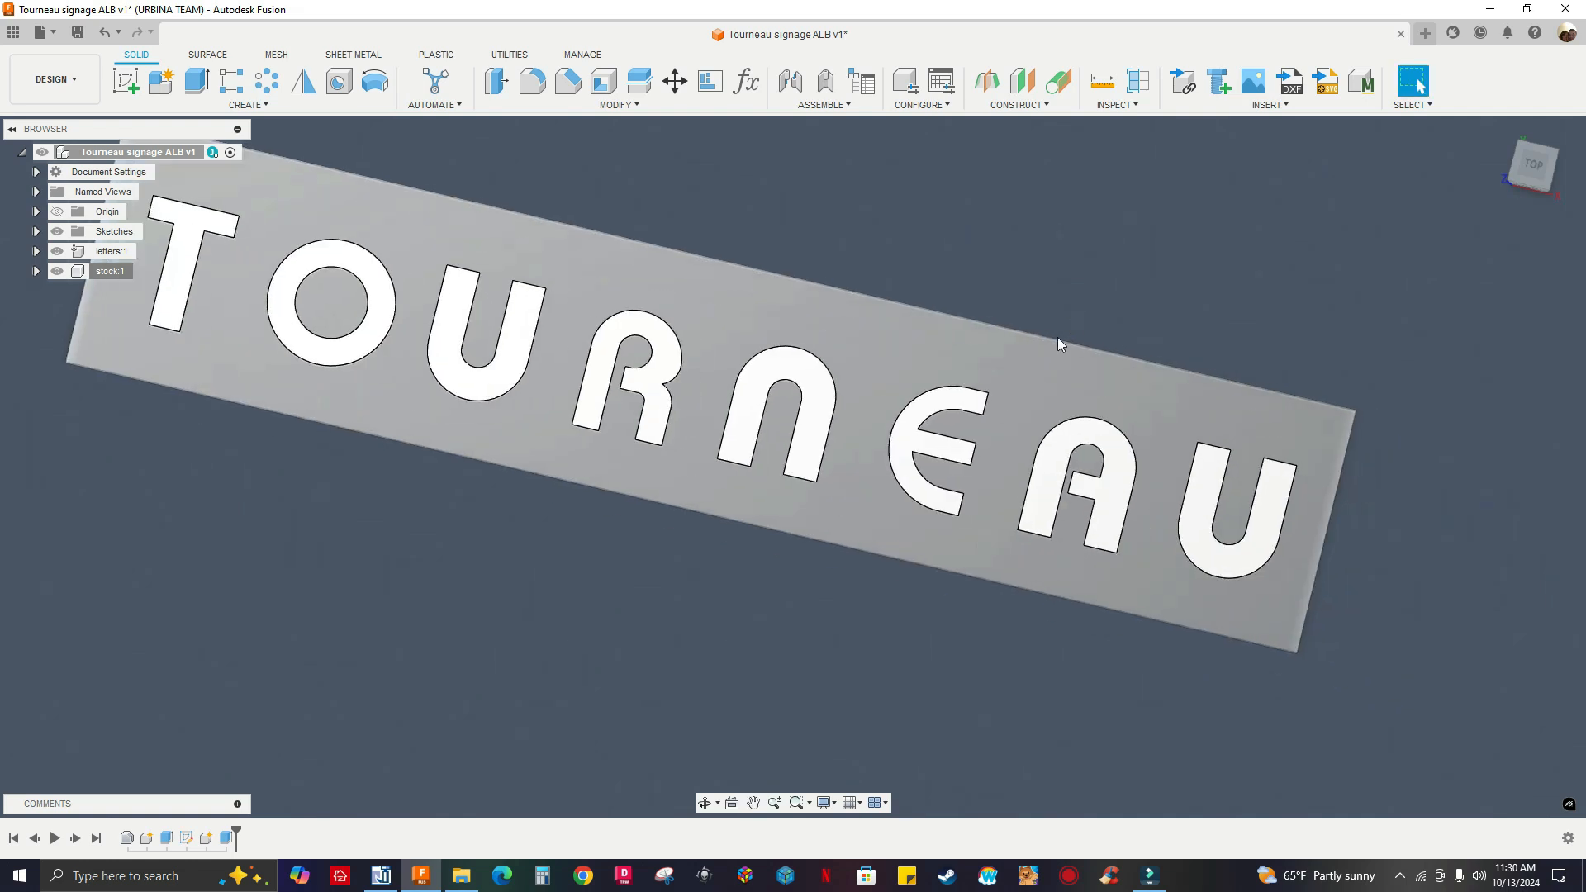
scroll(991, 520, "down", 4)
middle_click_drag(983, 523, 443, 520, "shift")
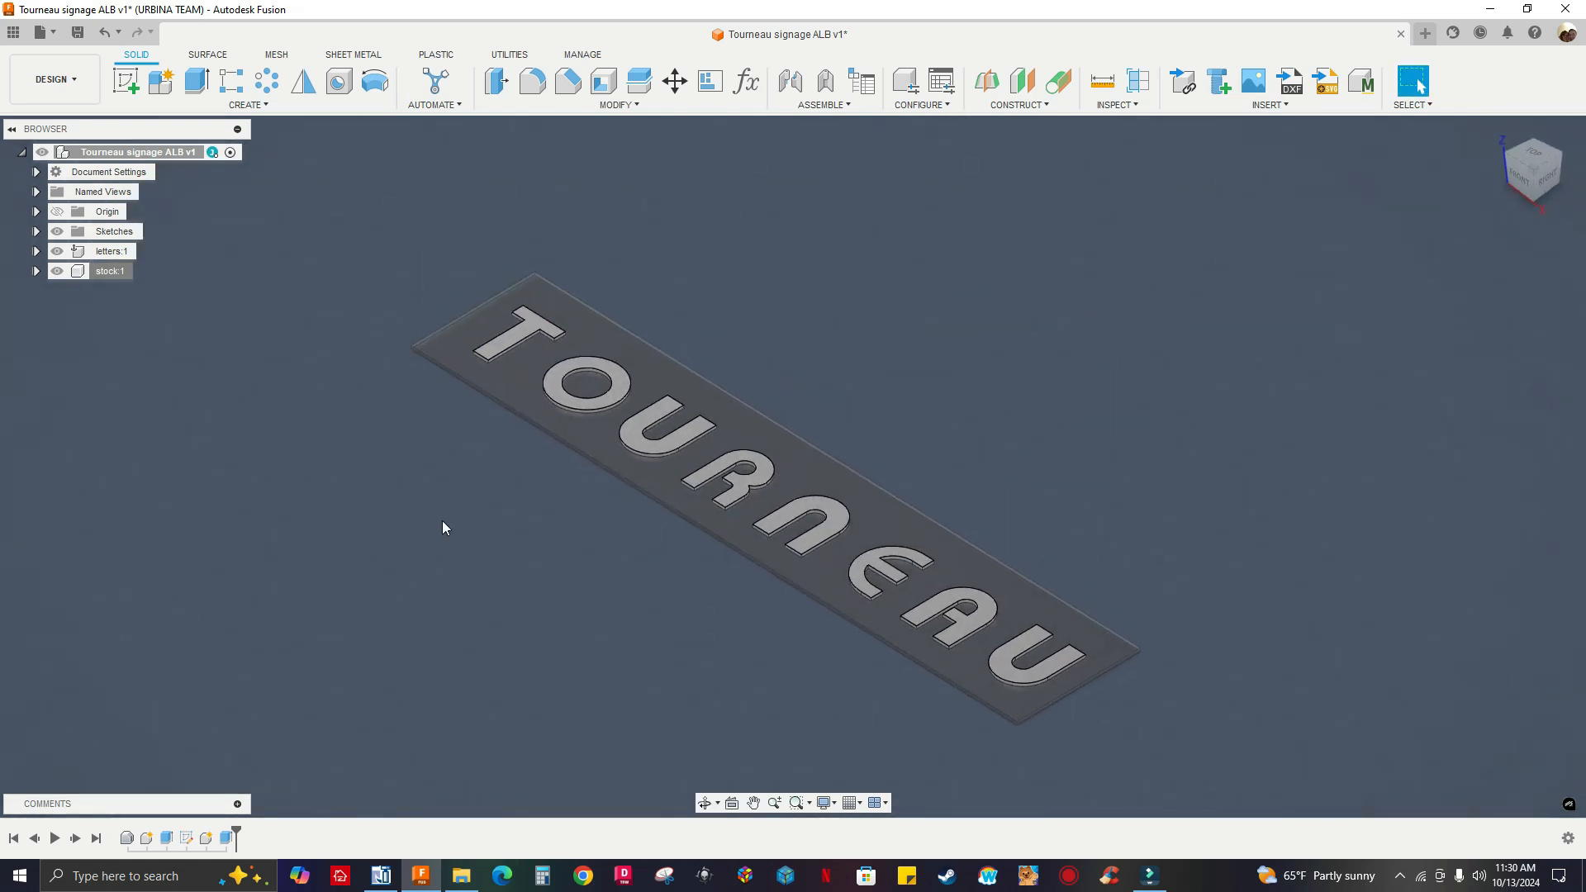
left_click(82, 87)
left_click(58, 264)
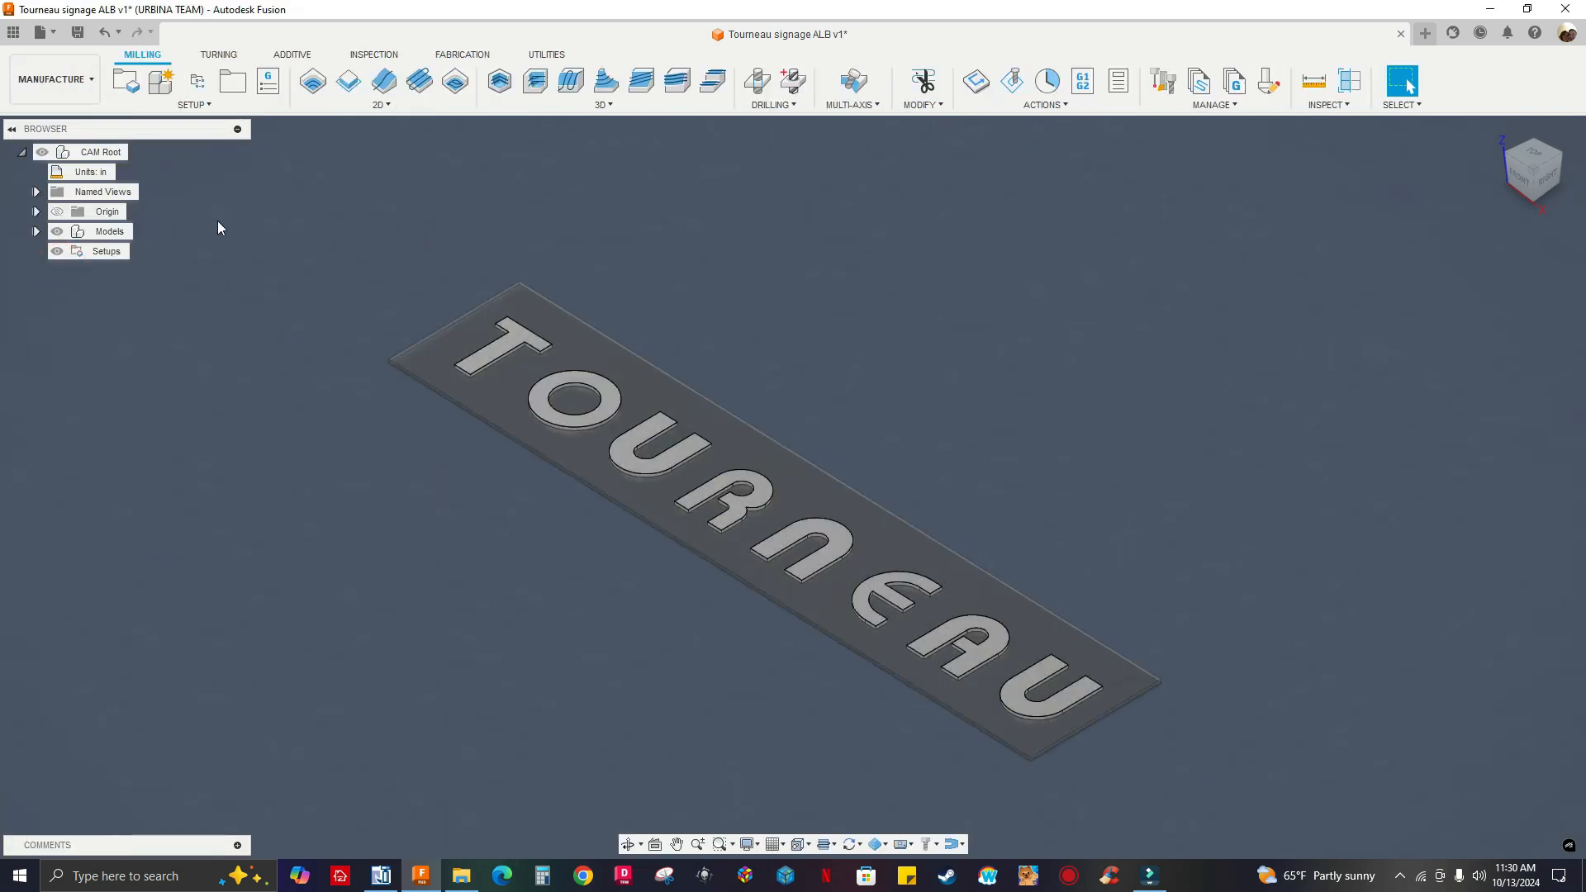
Change the manufacturing document's active units to Millimeter without setting them as default.
left_click(123, 82)
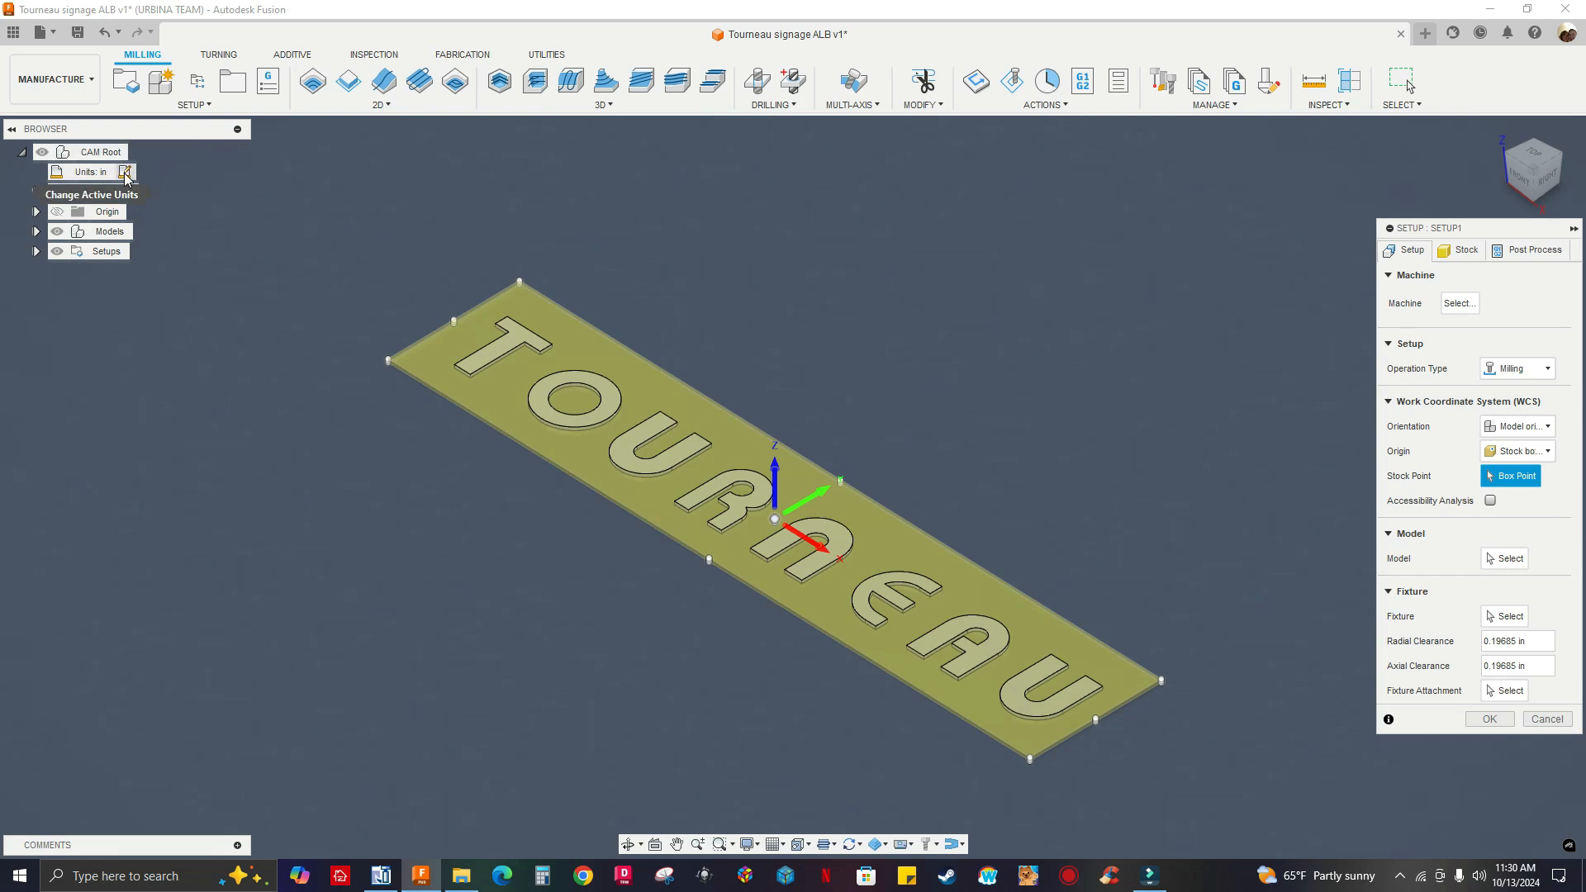
left_click(127, 172)
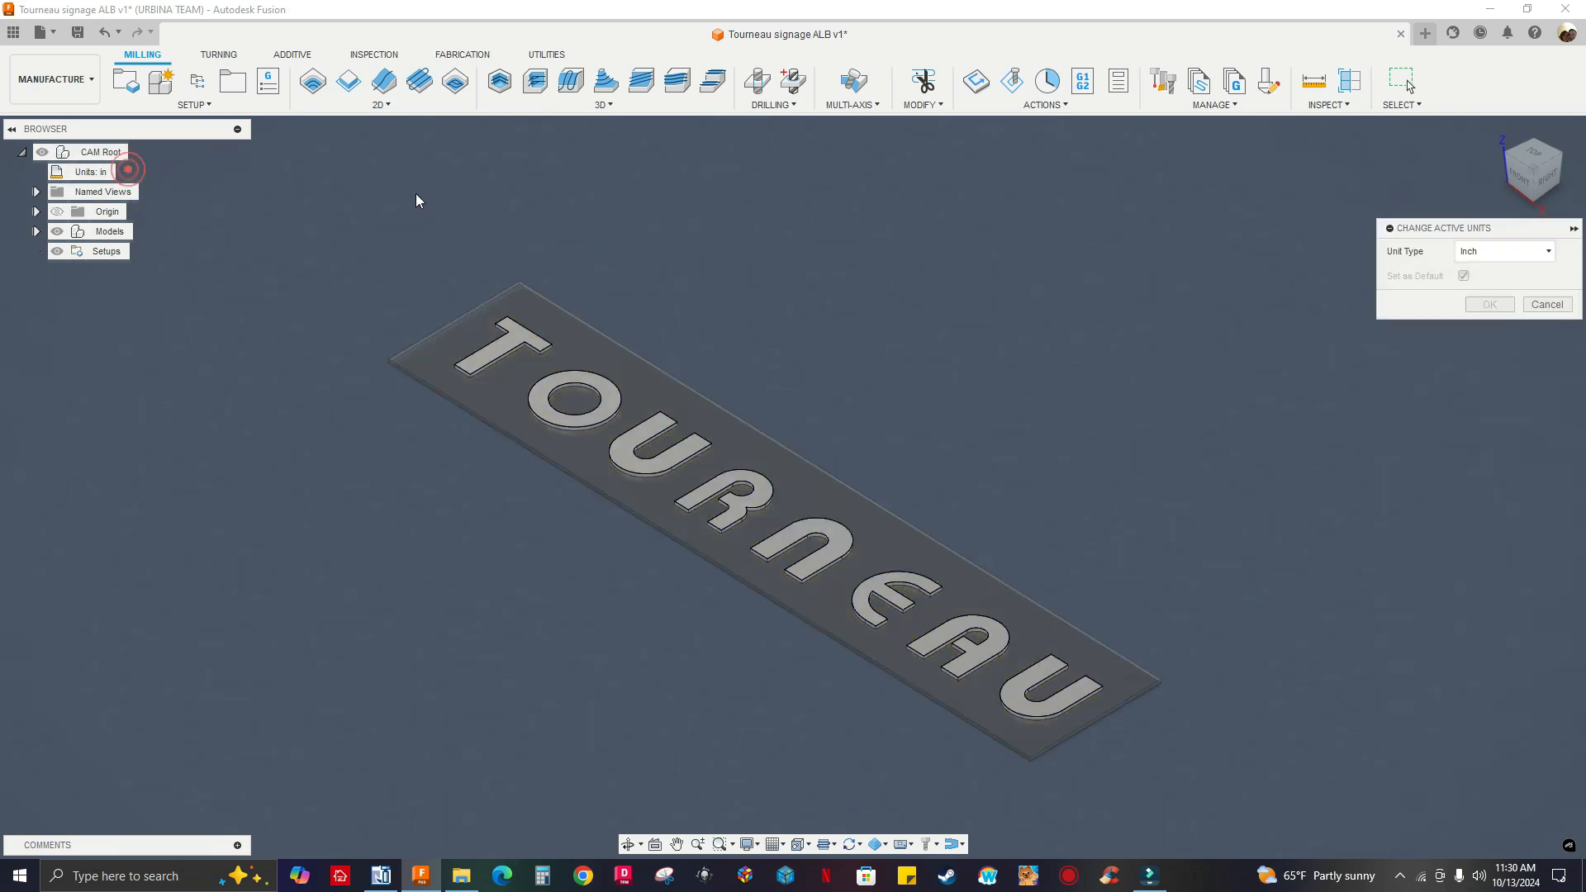
left_click(1546, 251)
left_click(1482, 278)
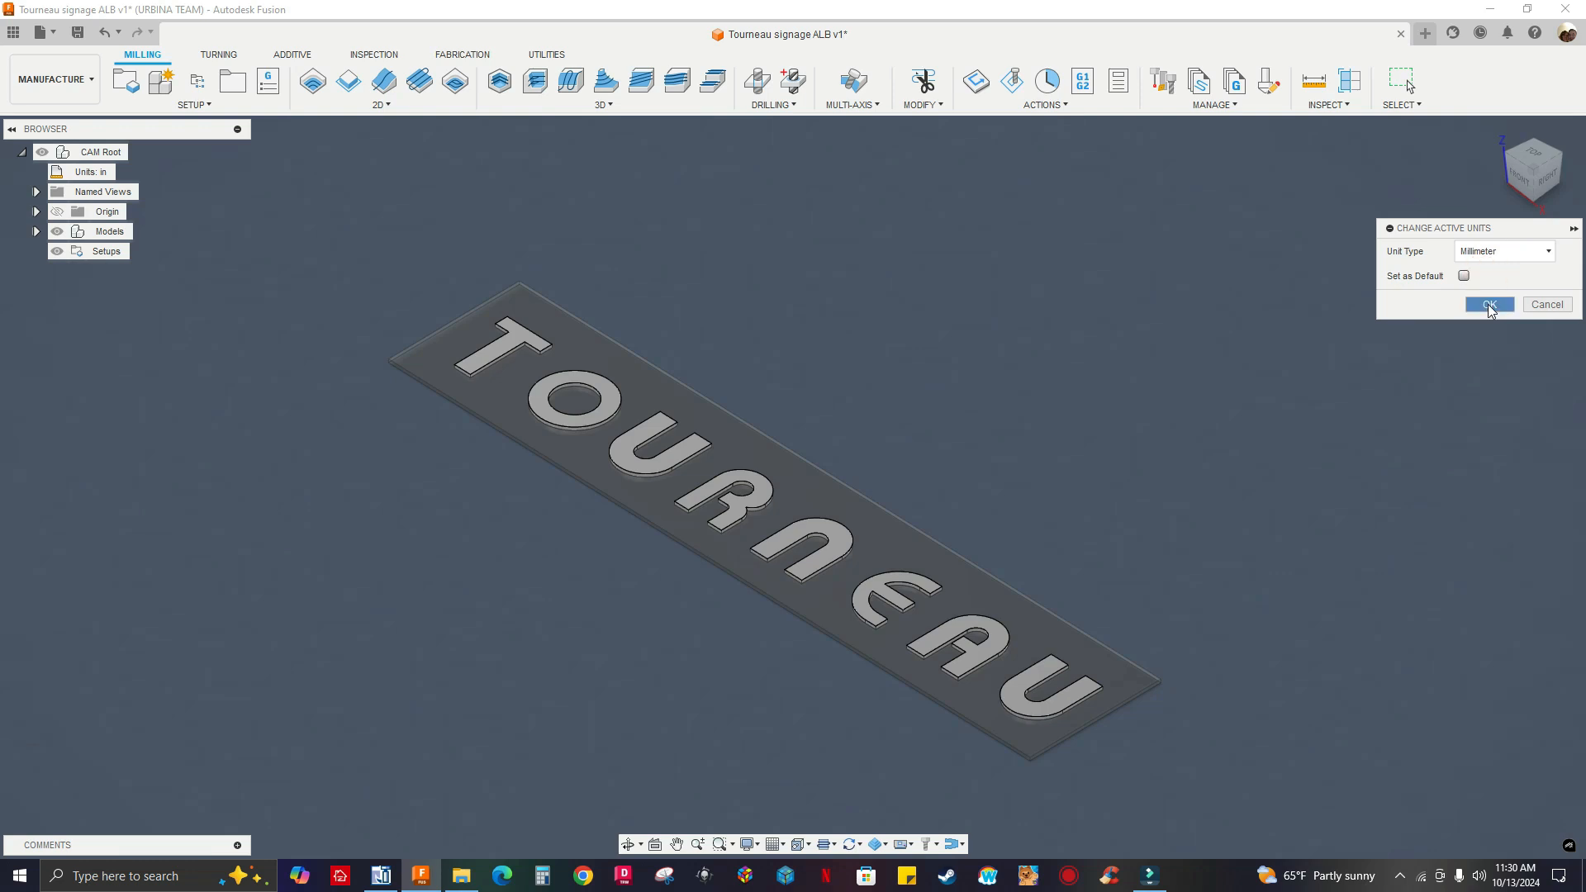
left_click(1488, 306)
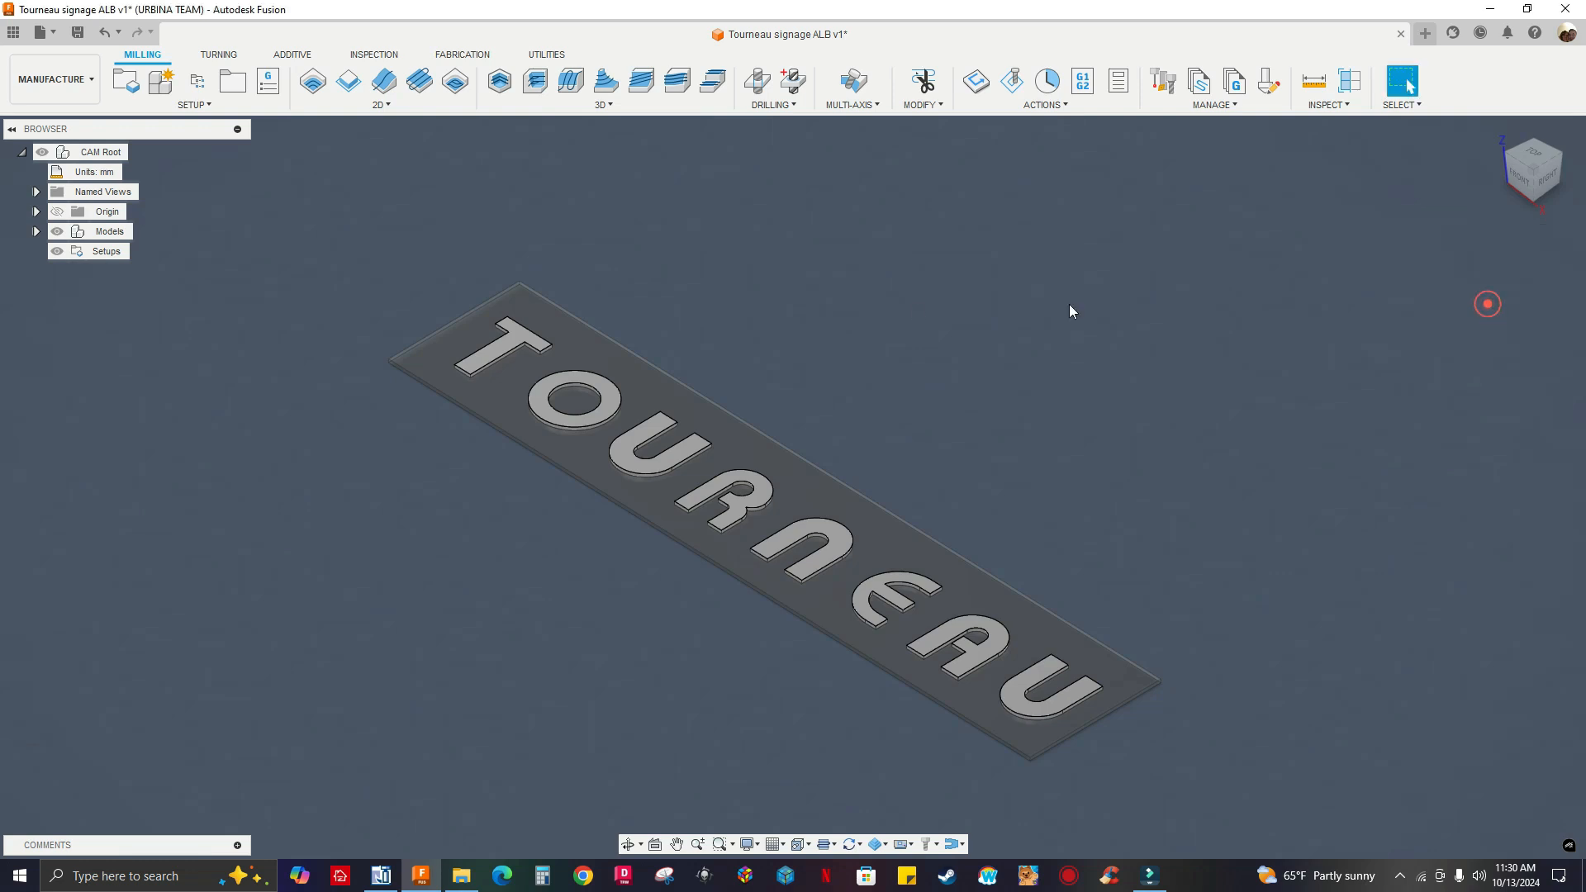
Start a new milling setup and choose the letters and stock components as its model.
left_click(122, 84)
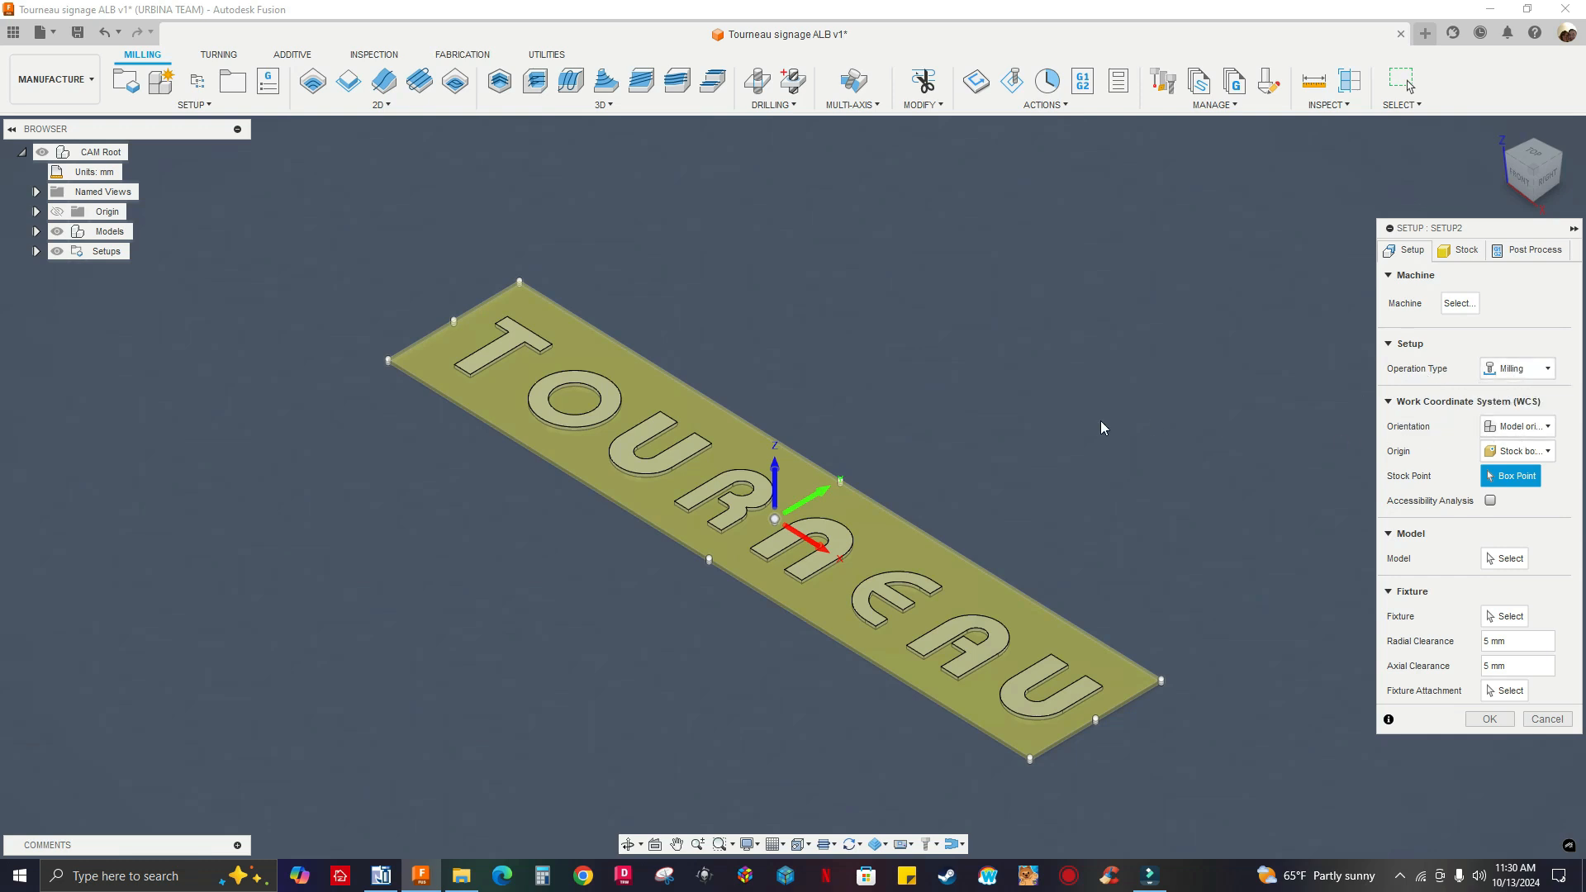
left_click(1505, 559)
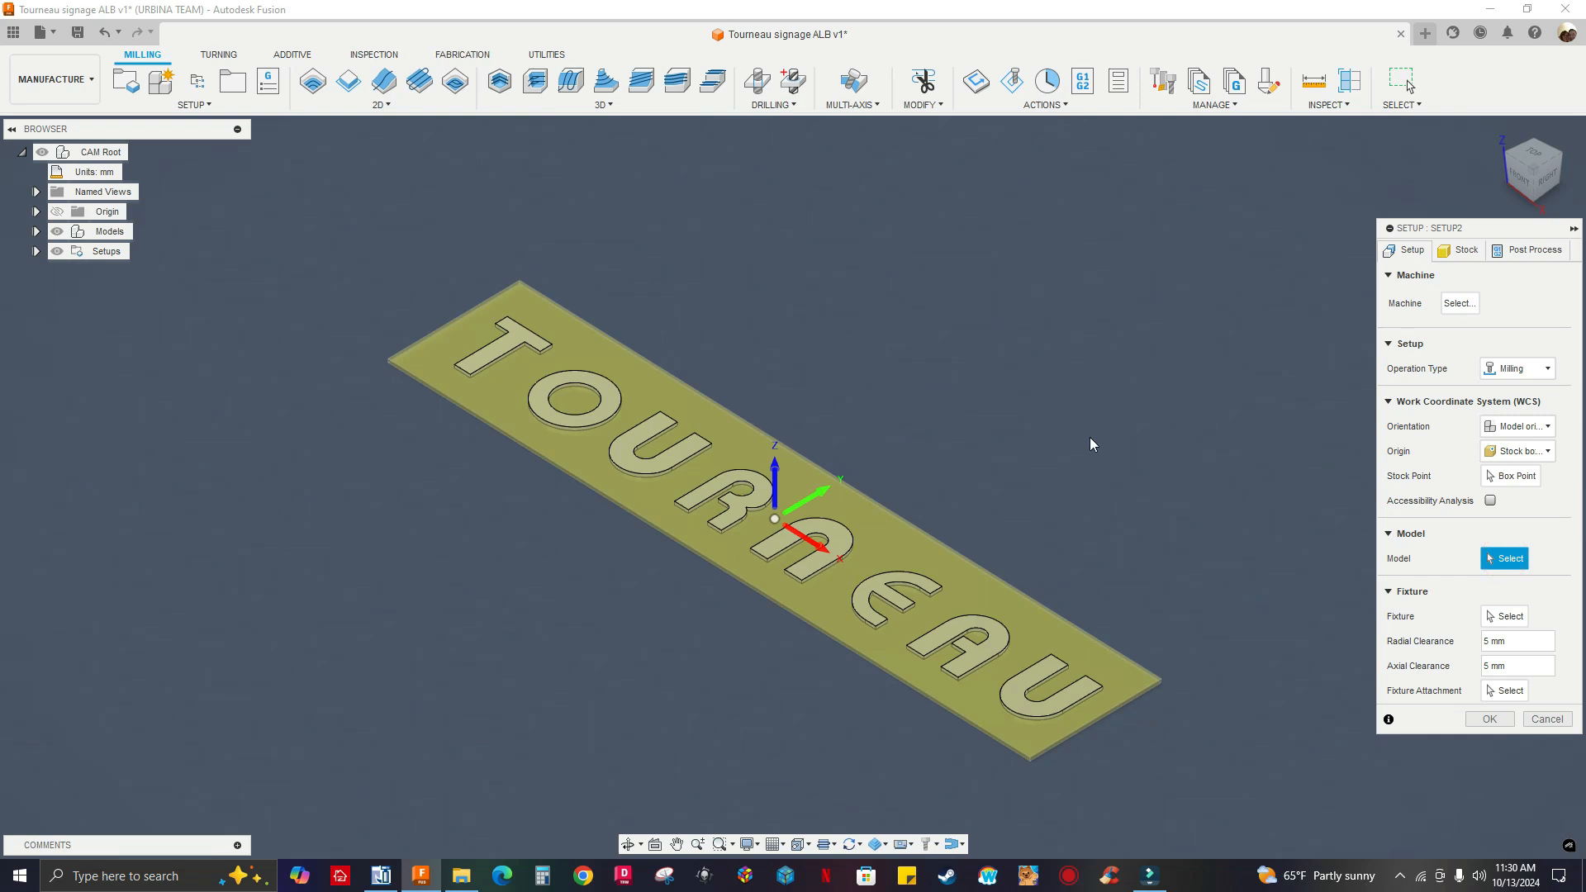
scroll(305, 322, "down", 2)
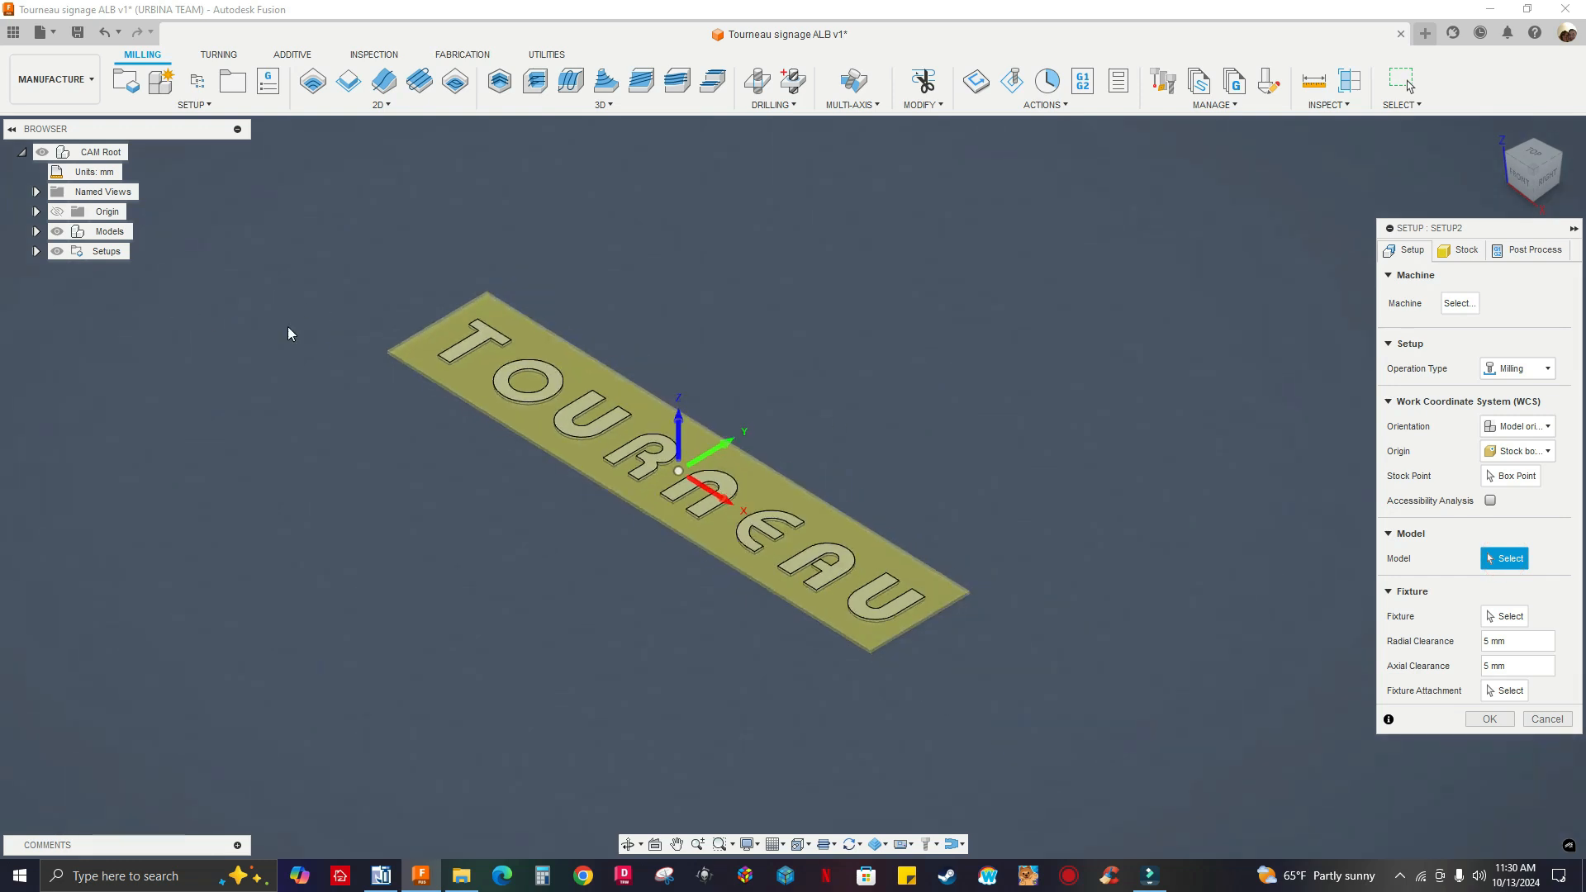
scroll(535, 300, "up", 2)
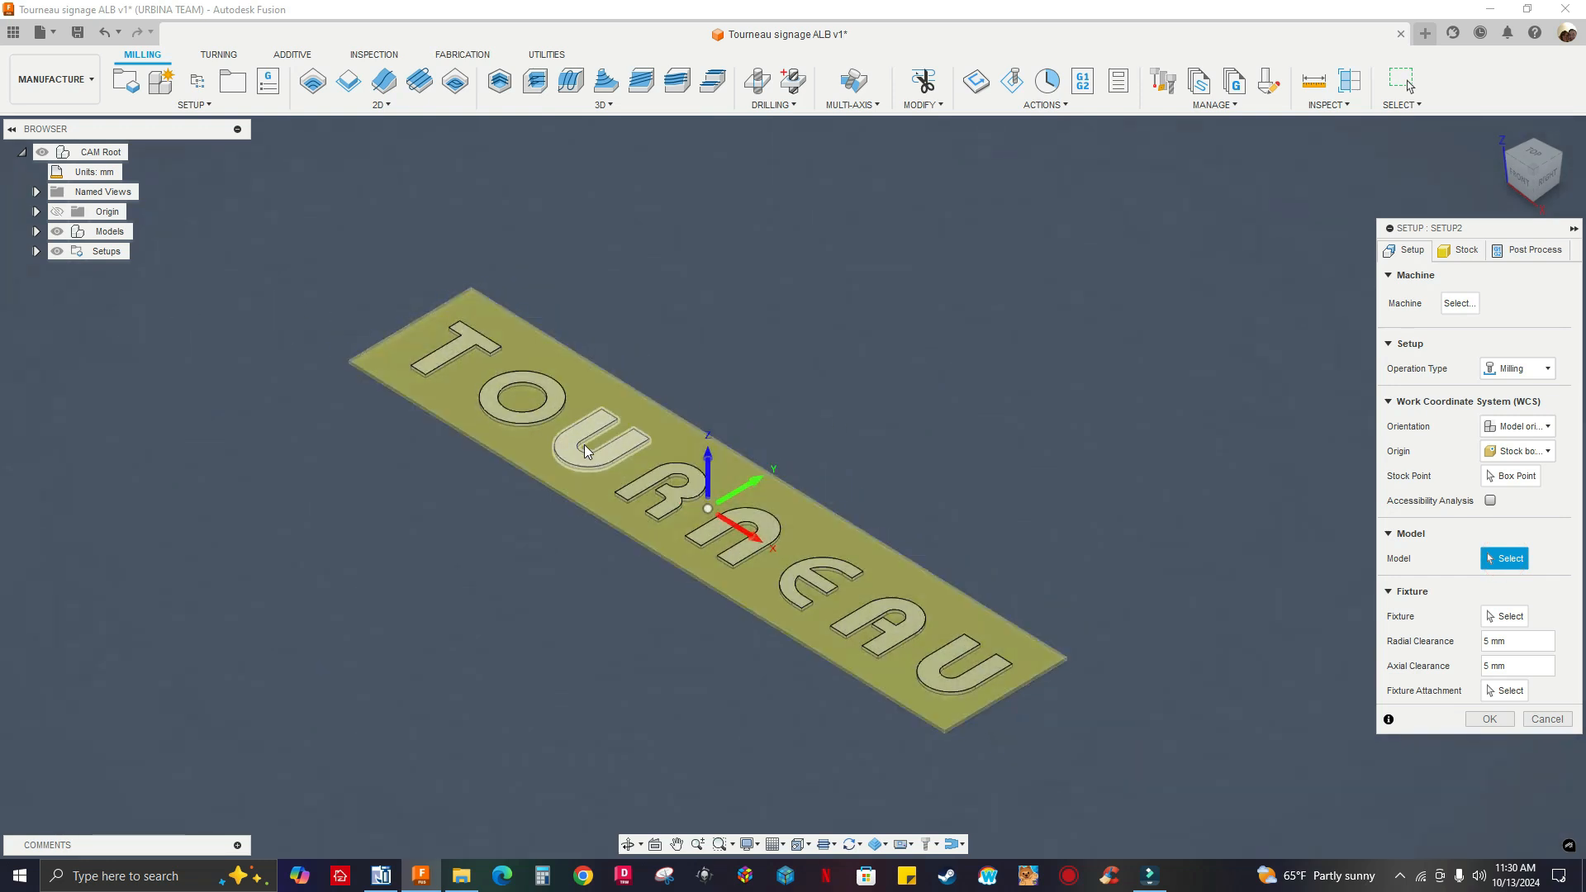
scroll(382, 298, "down", 3)
middle_click_drag(304, 295, 373, 356)
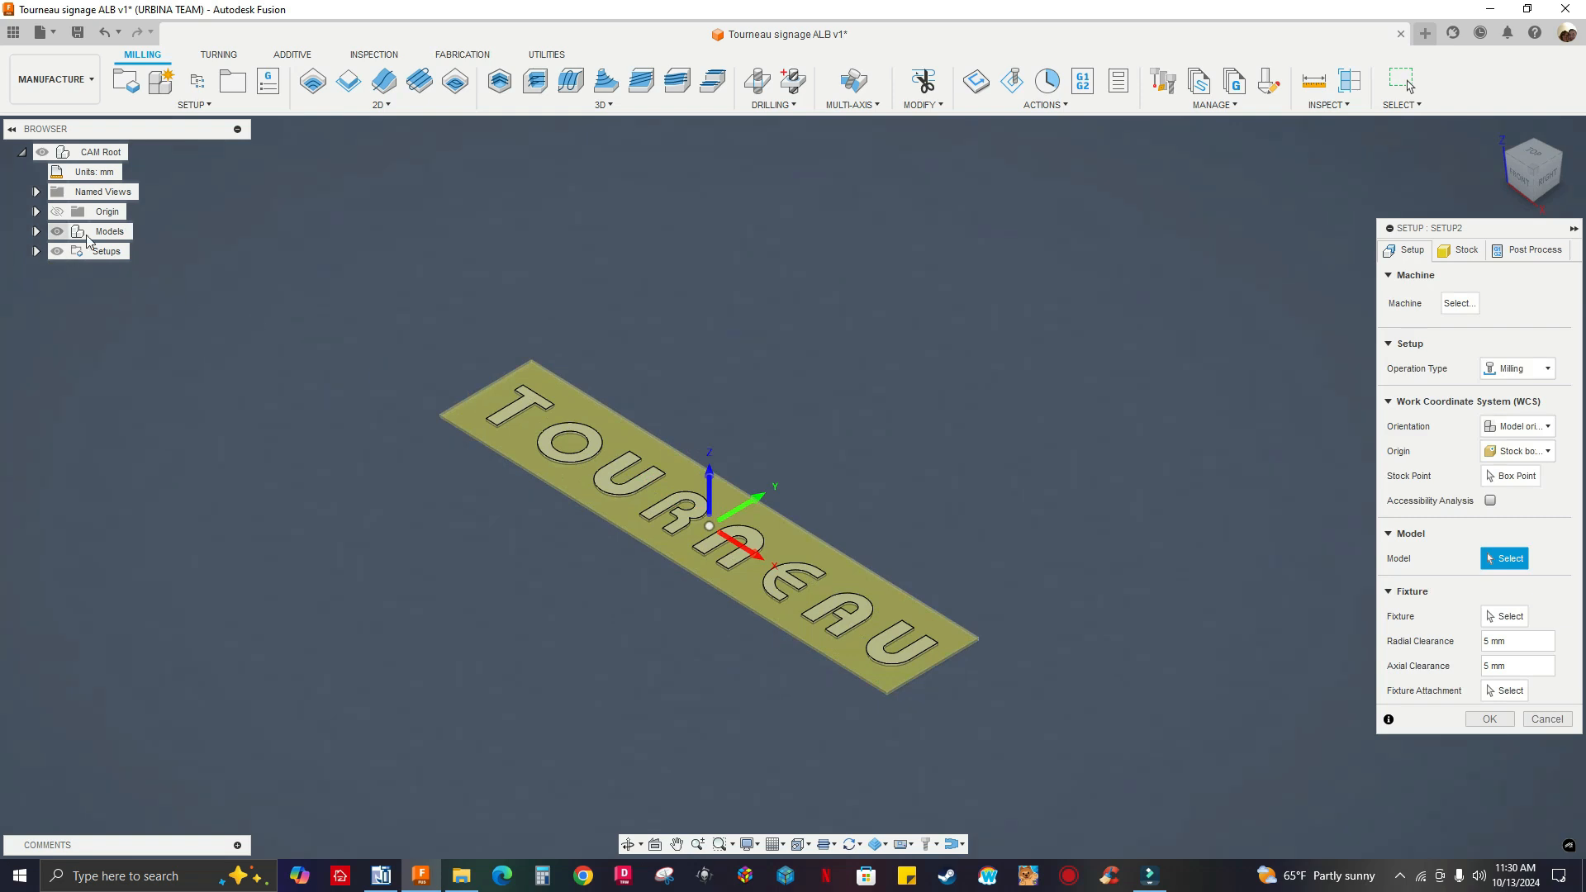
left_click(36, 233)
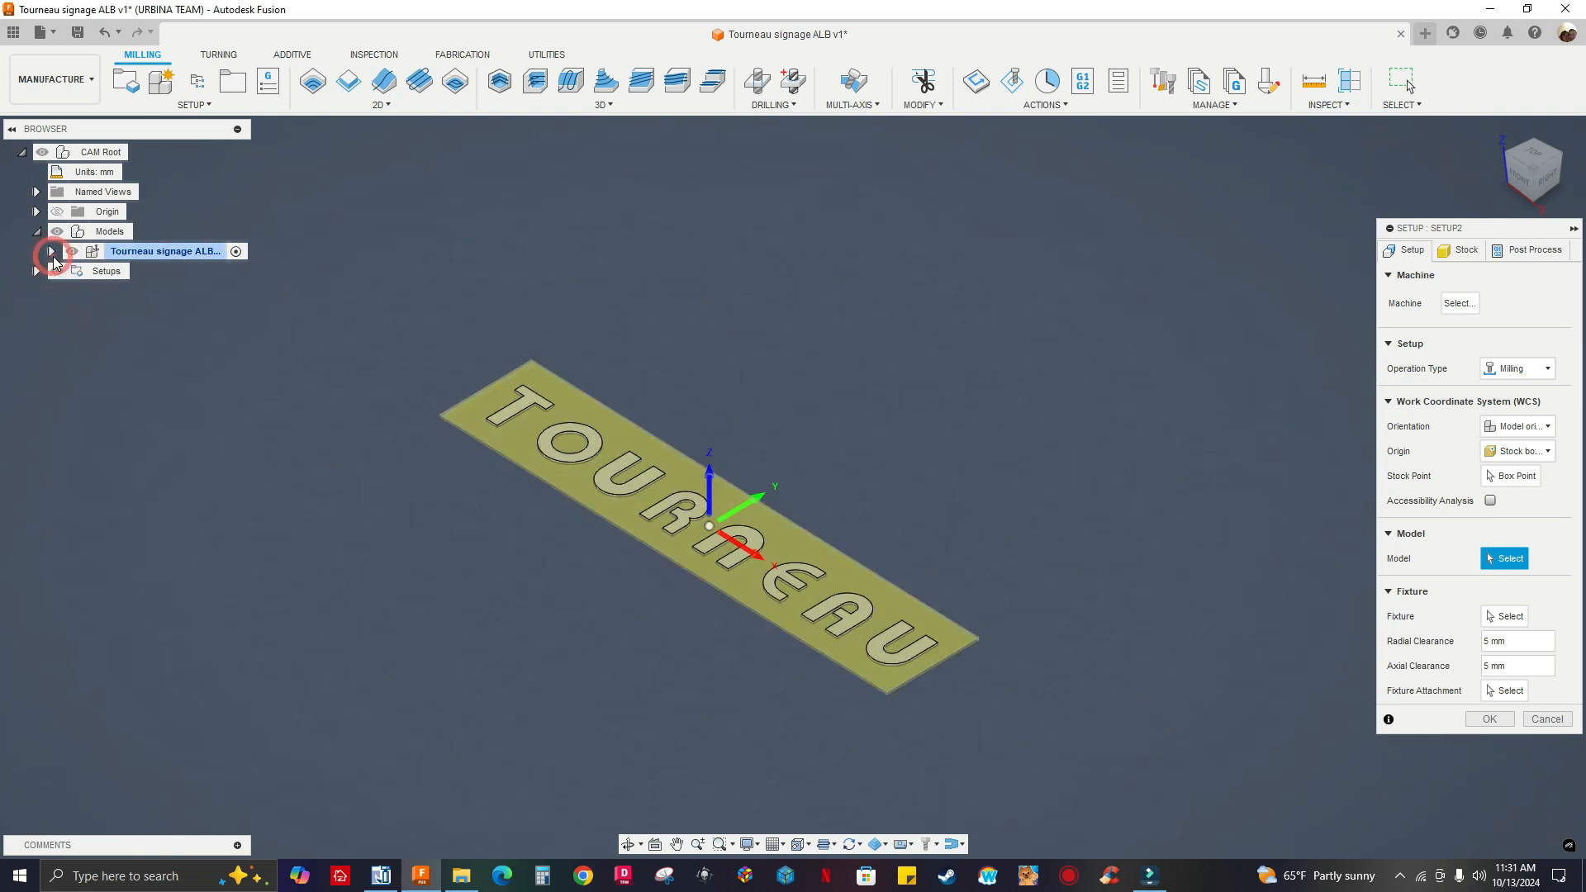
left_click(51, 253)
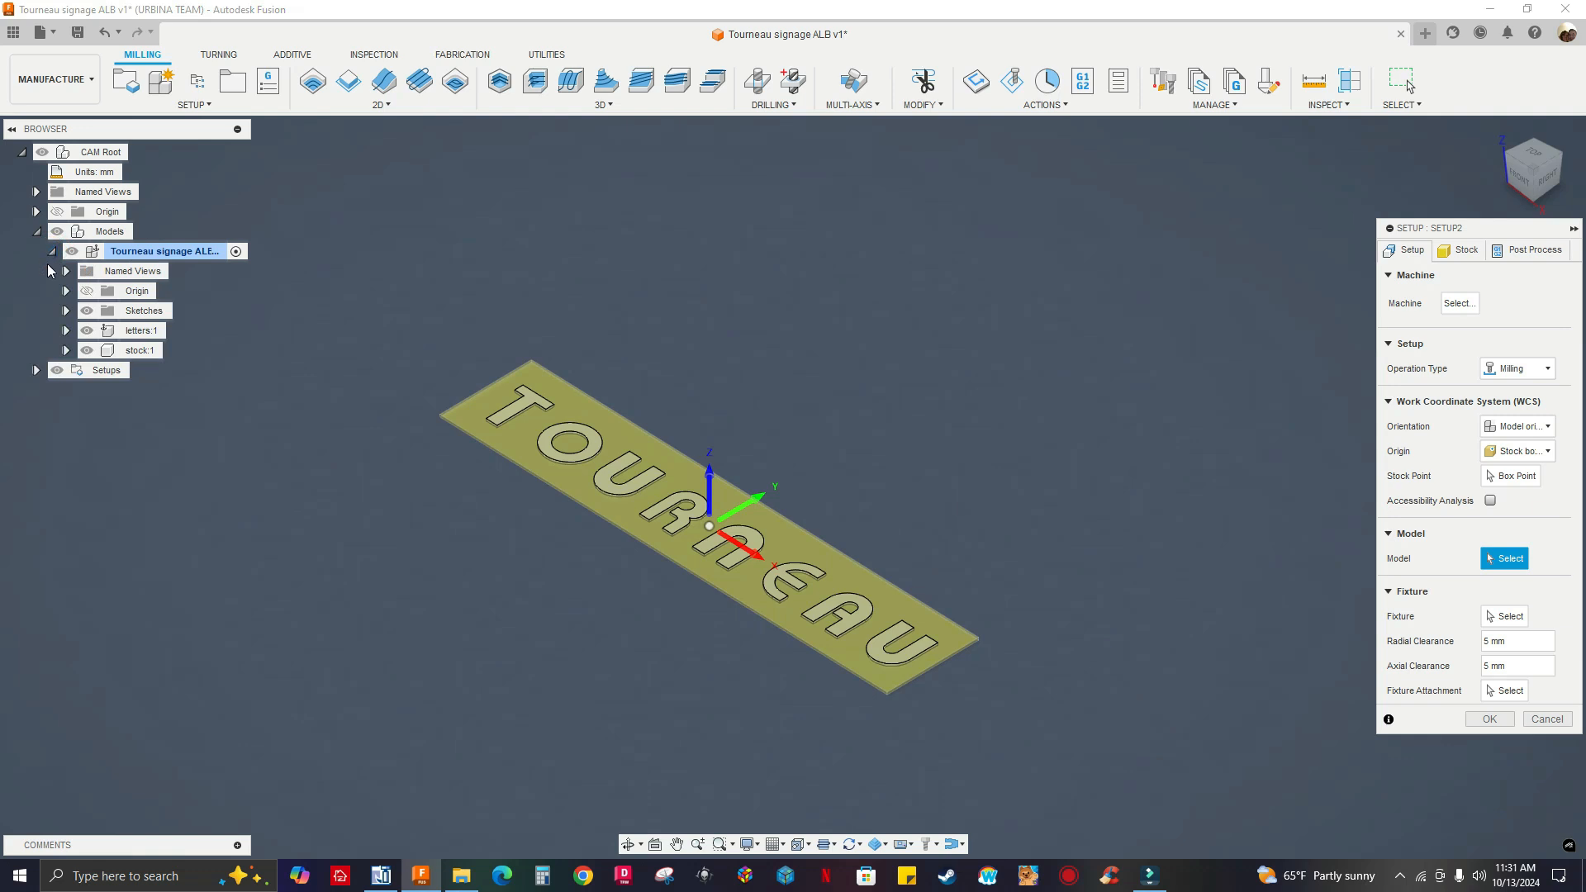
left_click(136, 332)
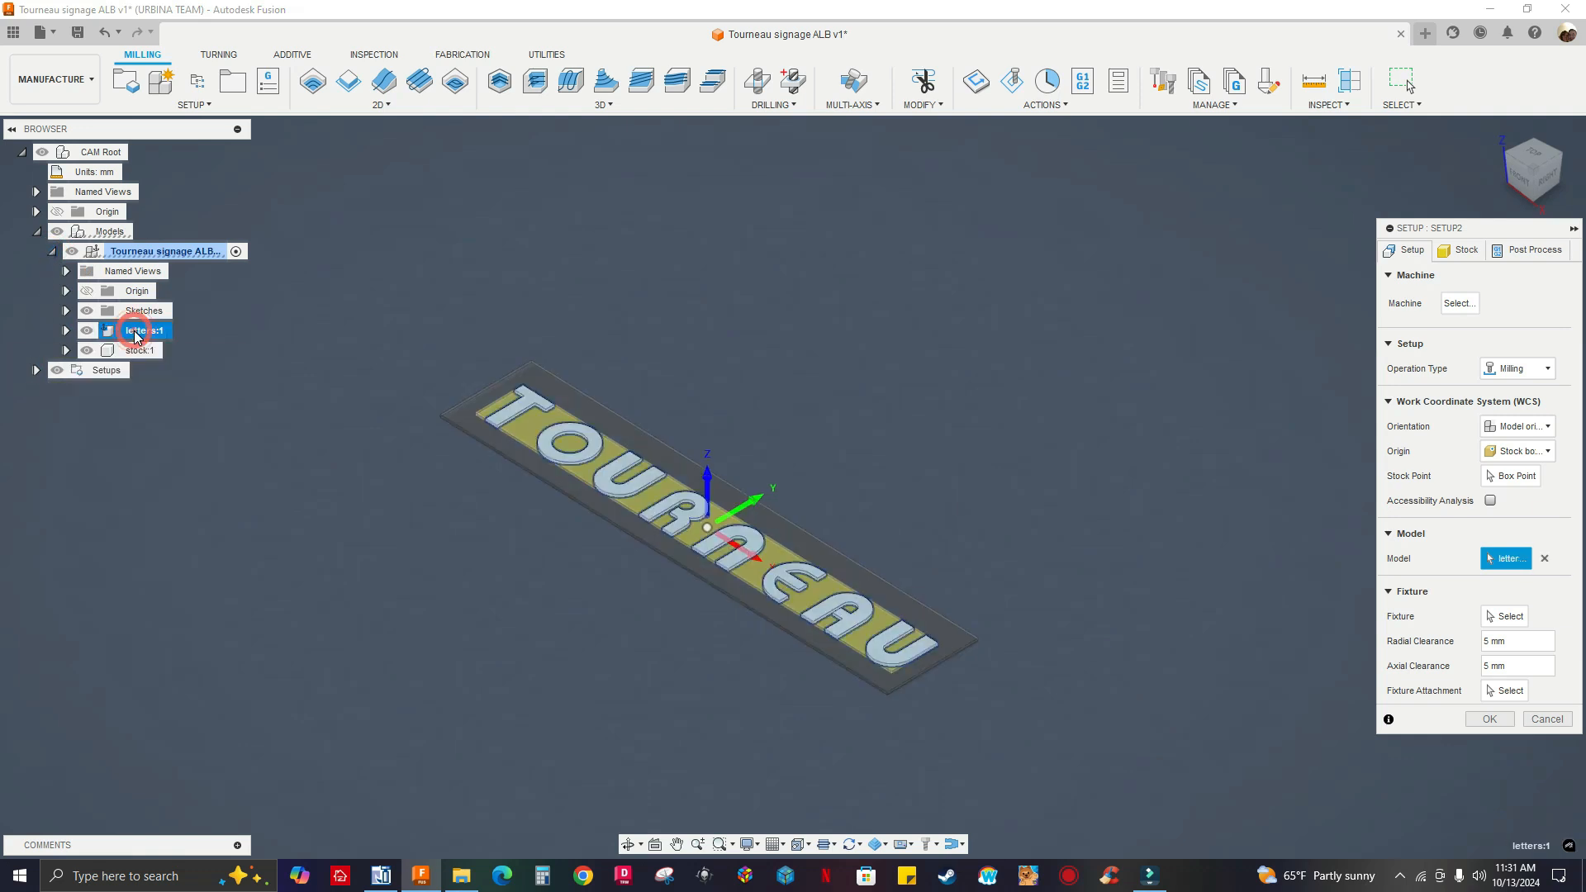
left_click(137, 351)
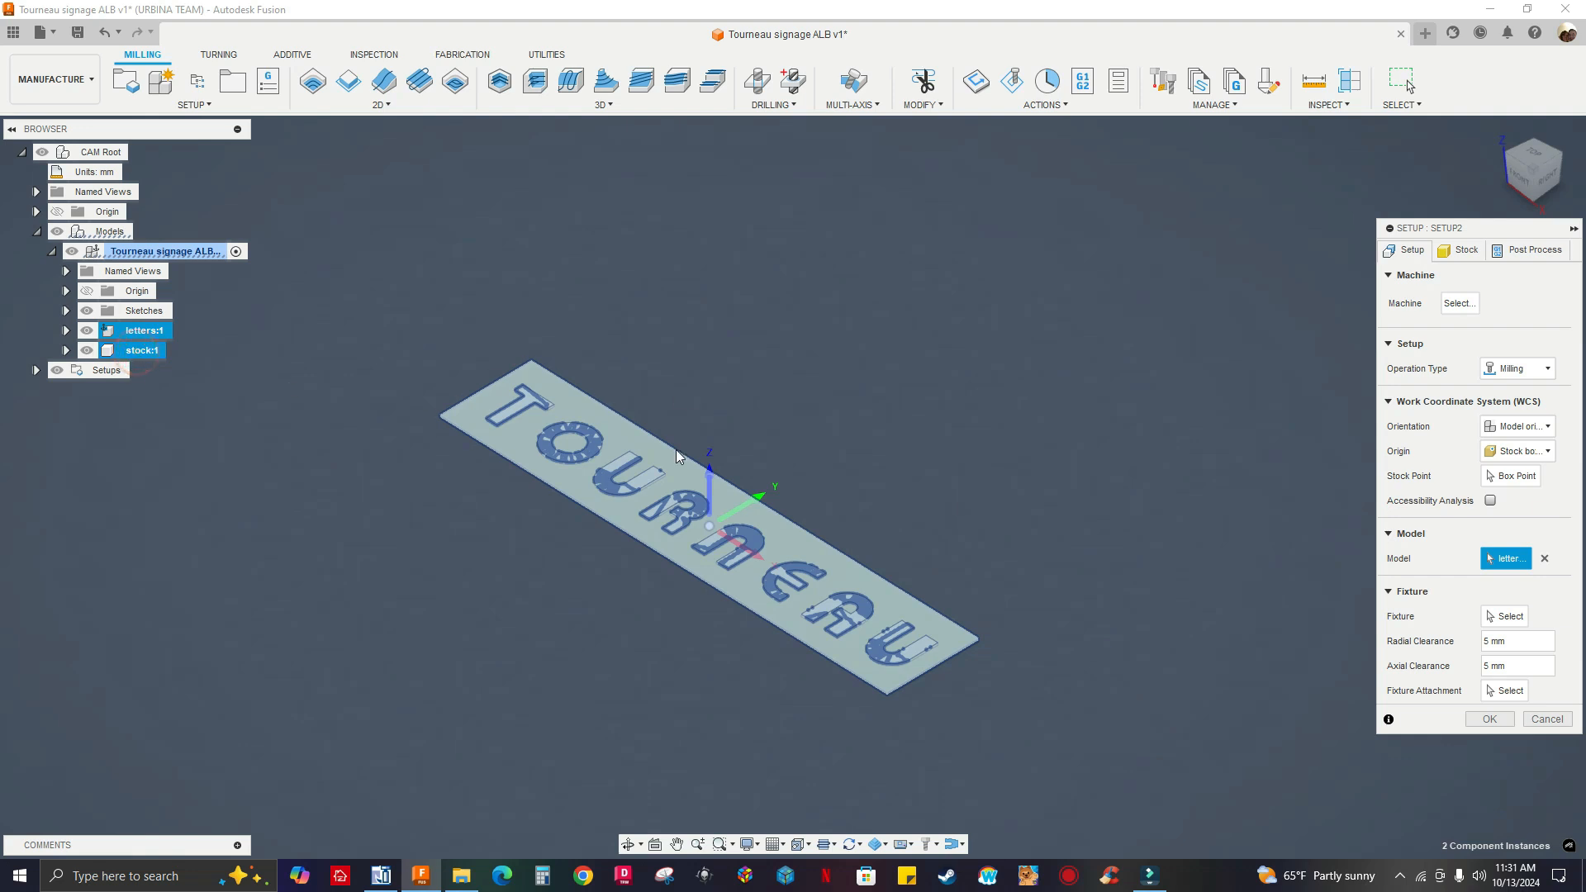
scroll(510, 479, "up", 5)
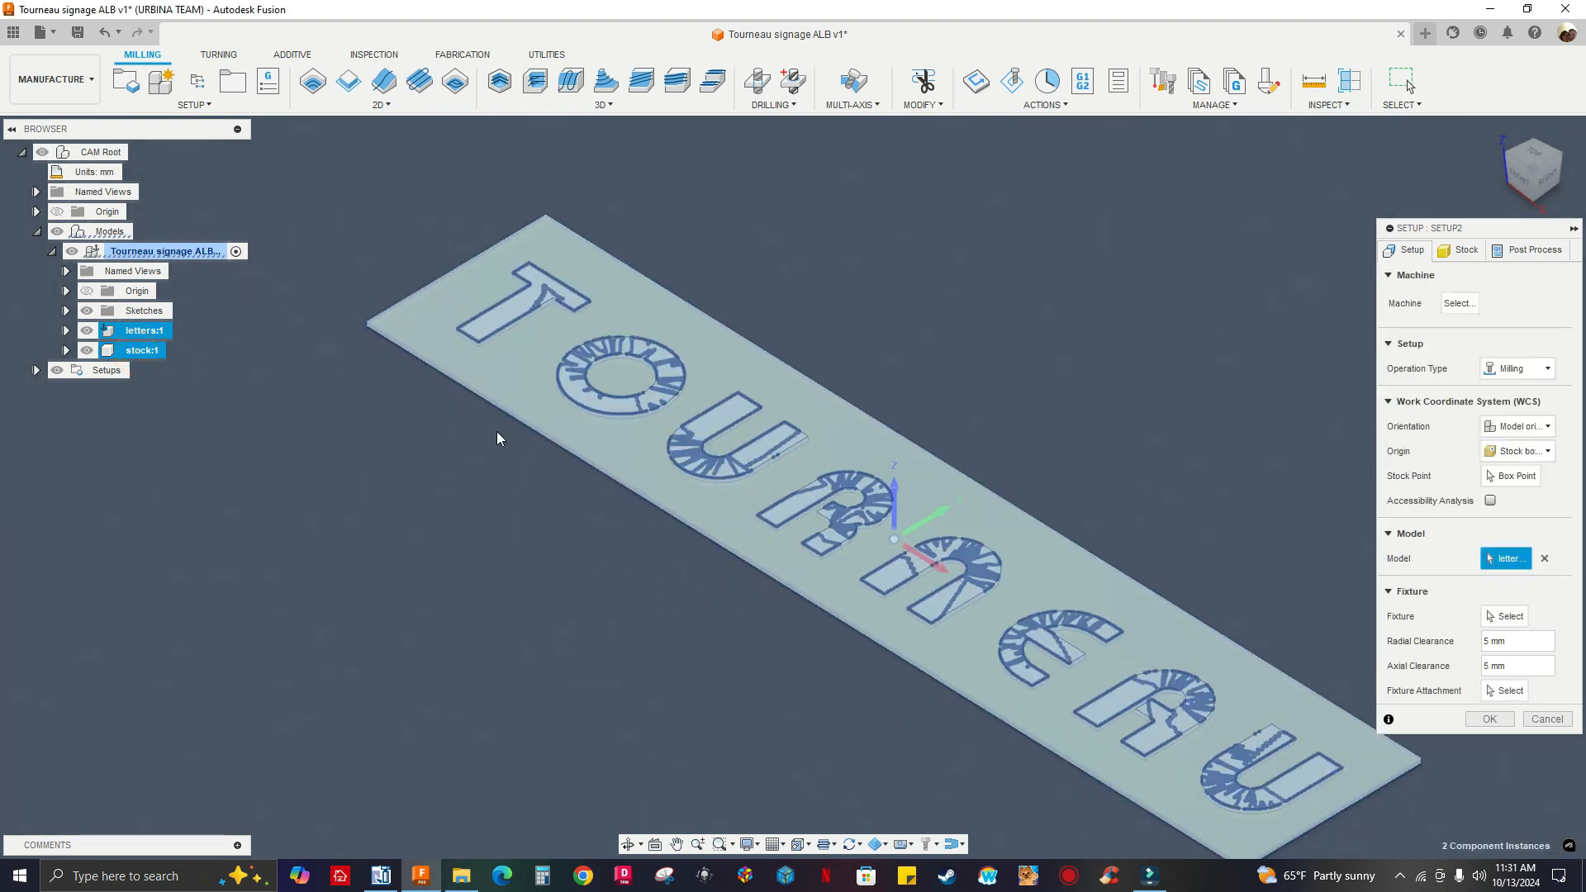
Set the setup's orientation to Z axis/plane & Y axis and use the stock's top face for the Z axis.
scroll(497, 439, "down", 3)
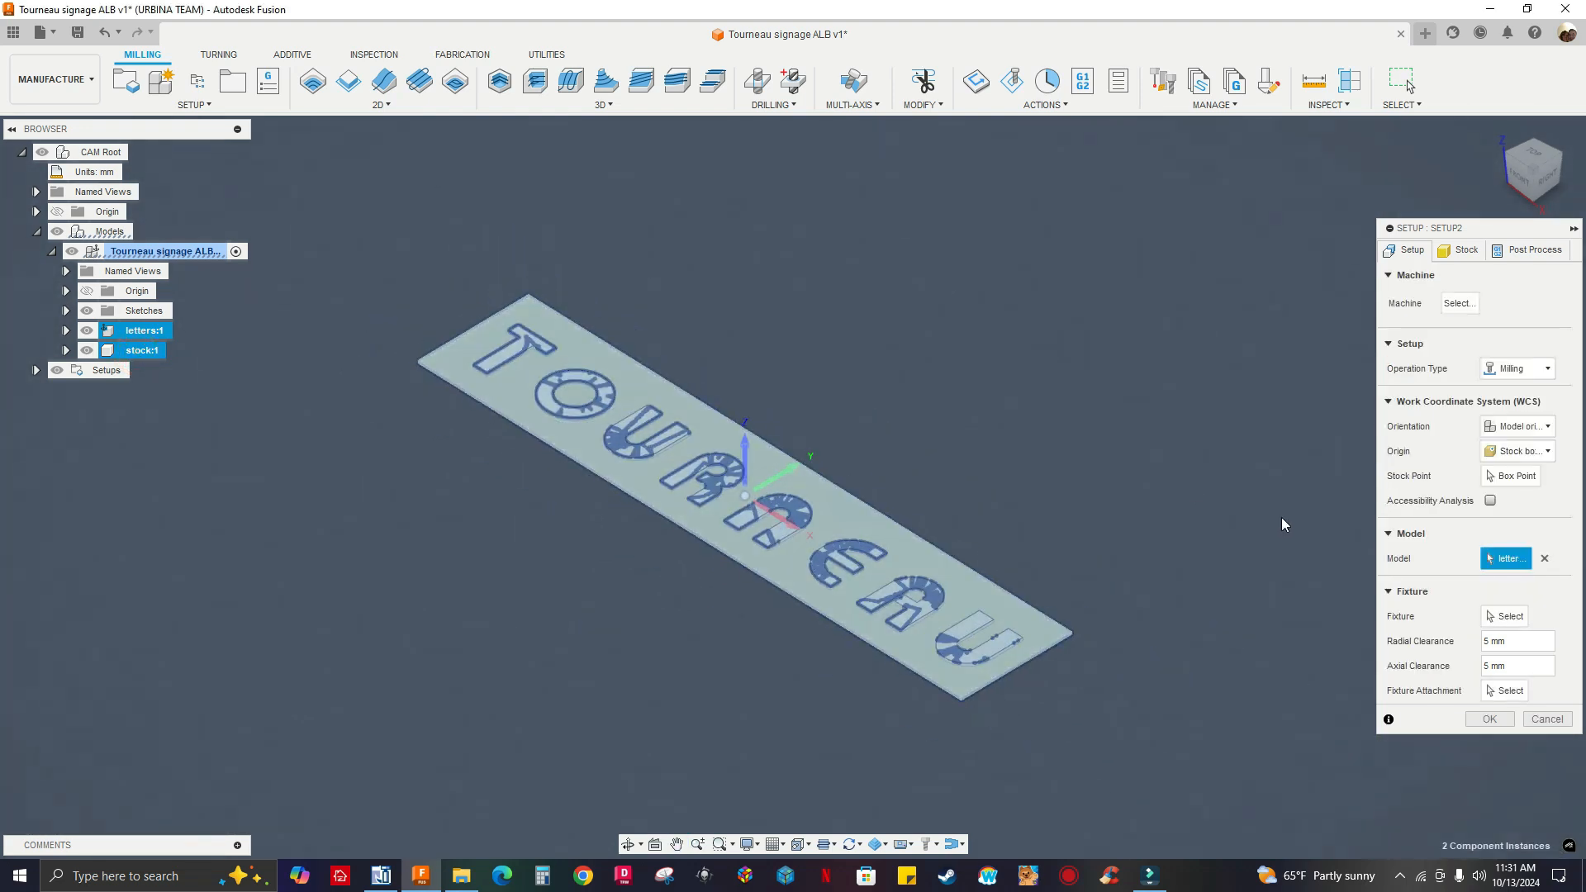
left_click(1524, 428)
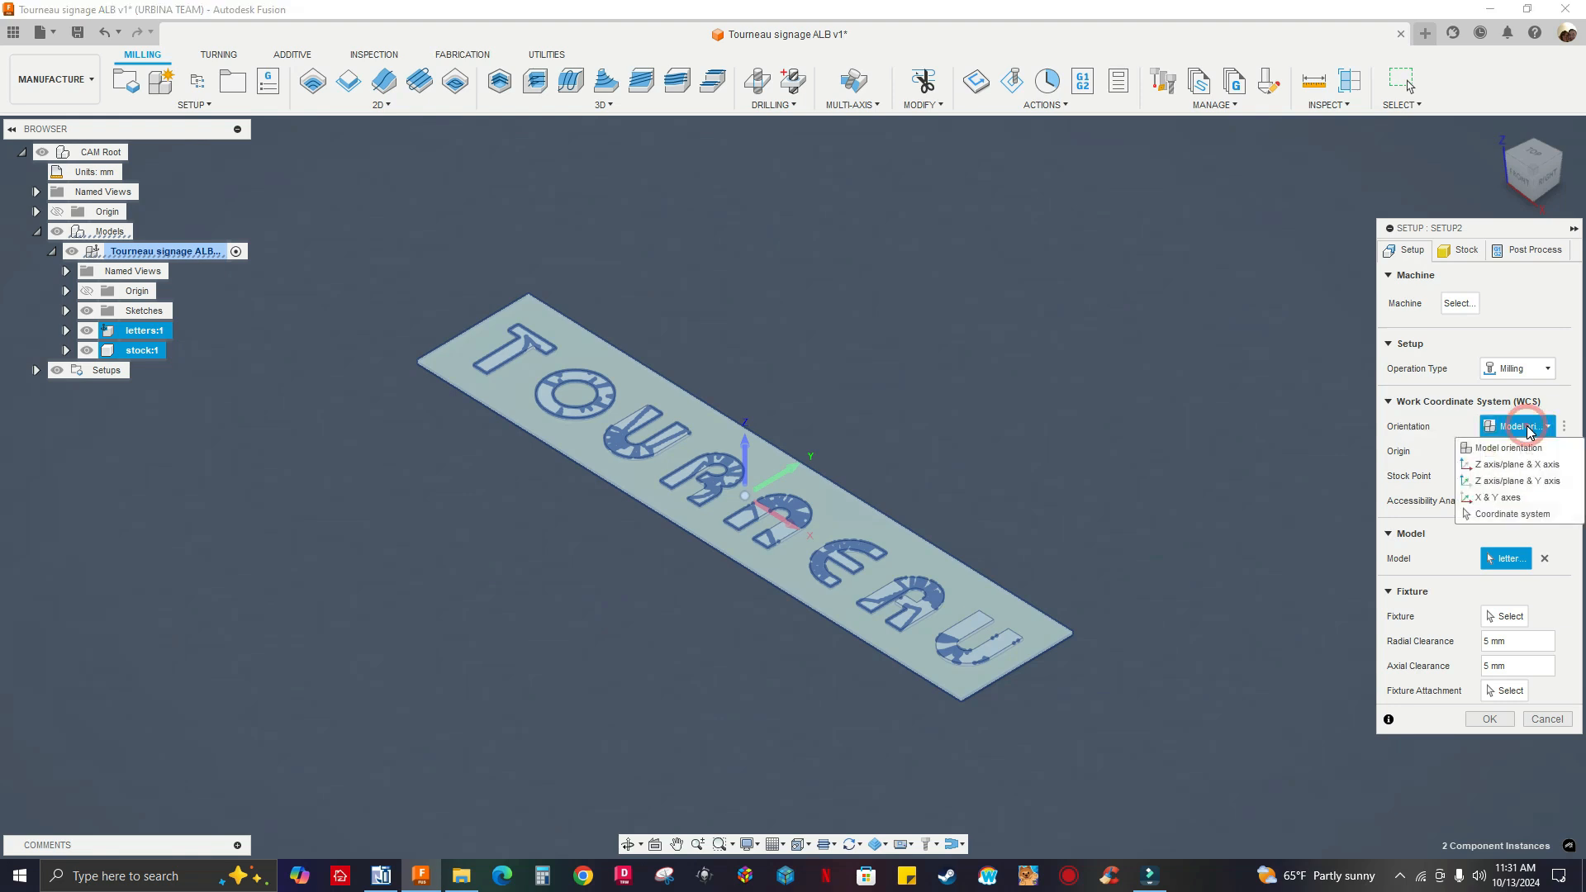
left_click(1532, 488)
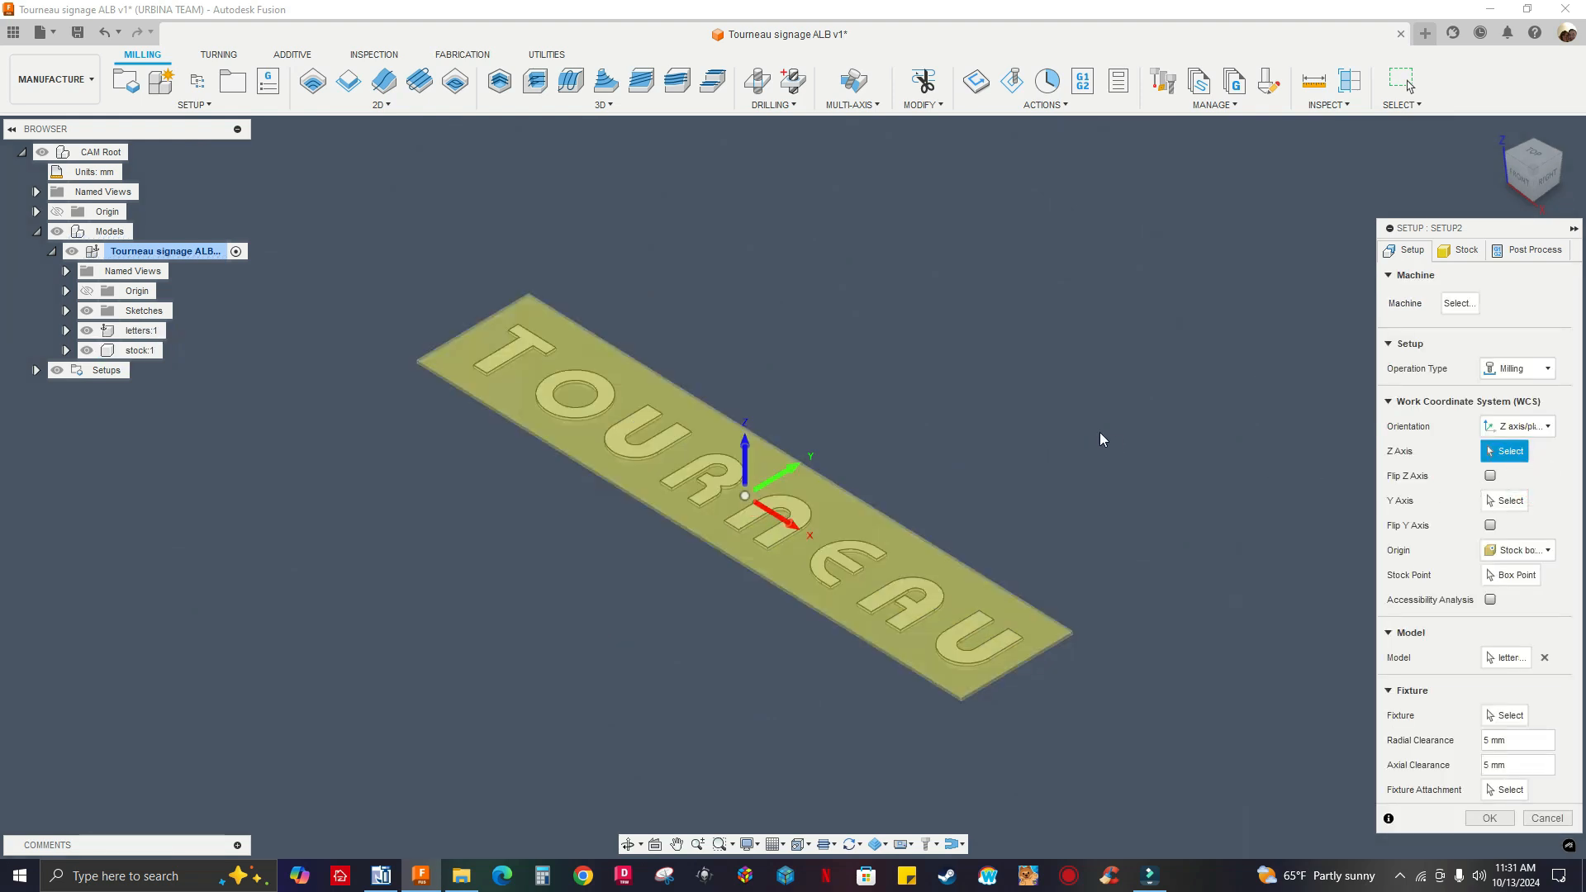
scroll(419, 325, "up", 5)
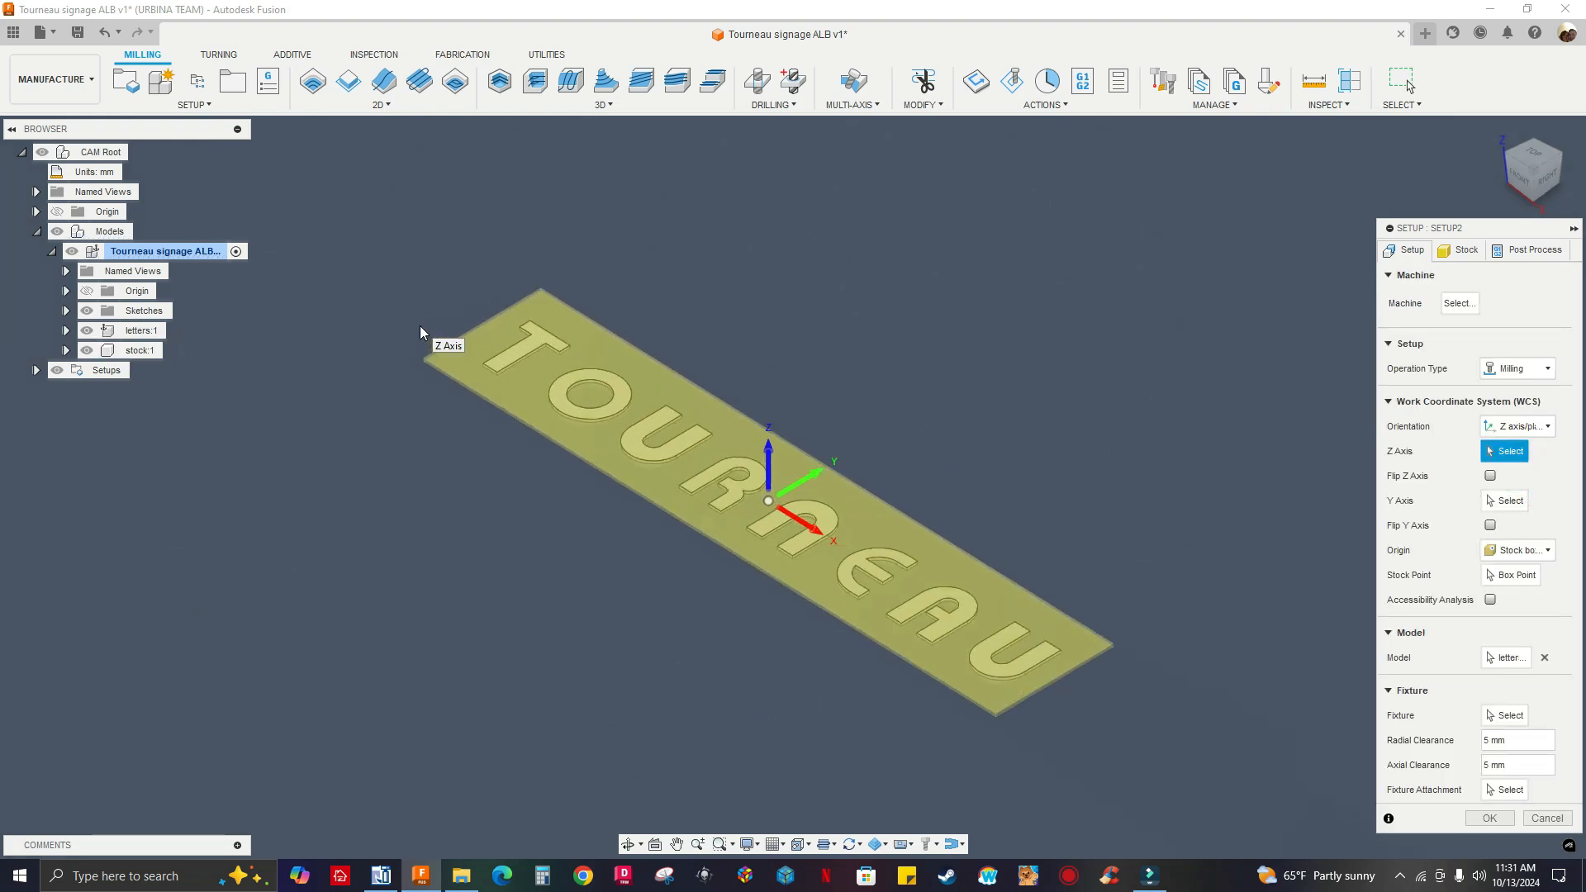
scroll(462, 371, "up", 3)
scroll(438, 384, "down", 4)
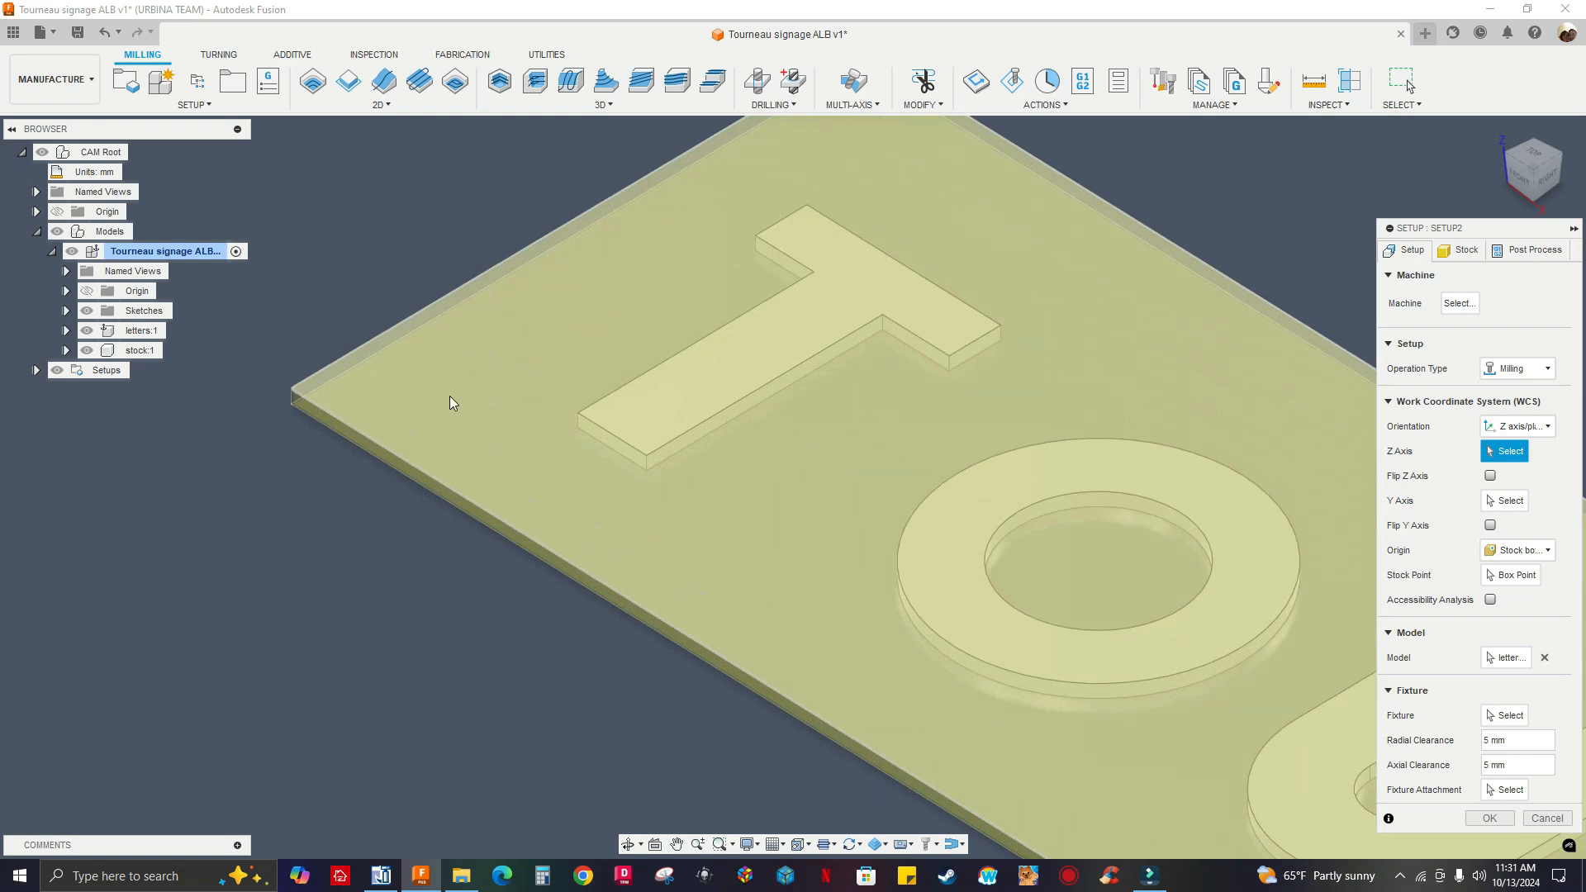
left_click(467, 372)
scroll(413, 363, "down", 5)
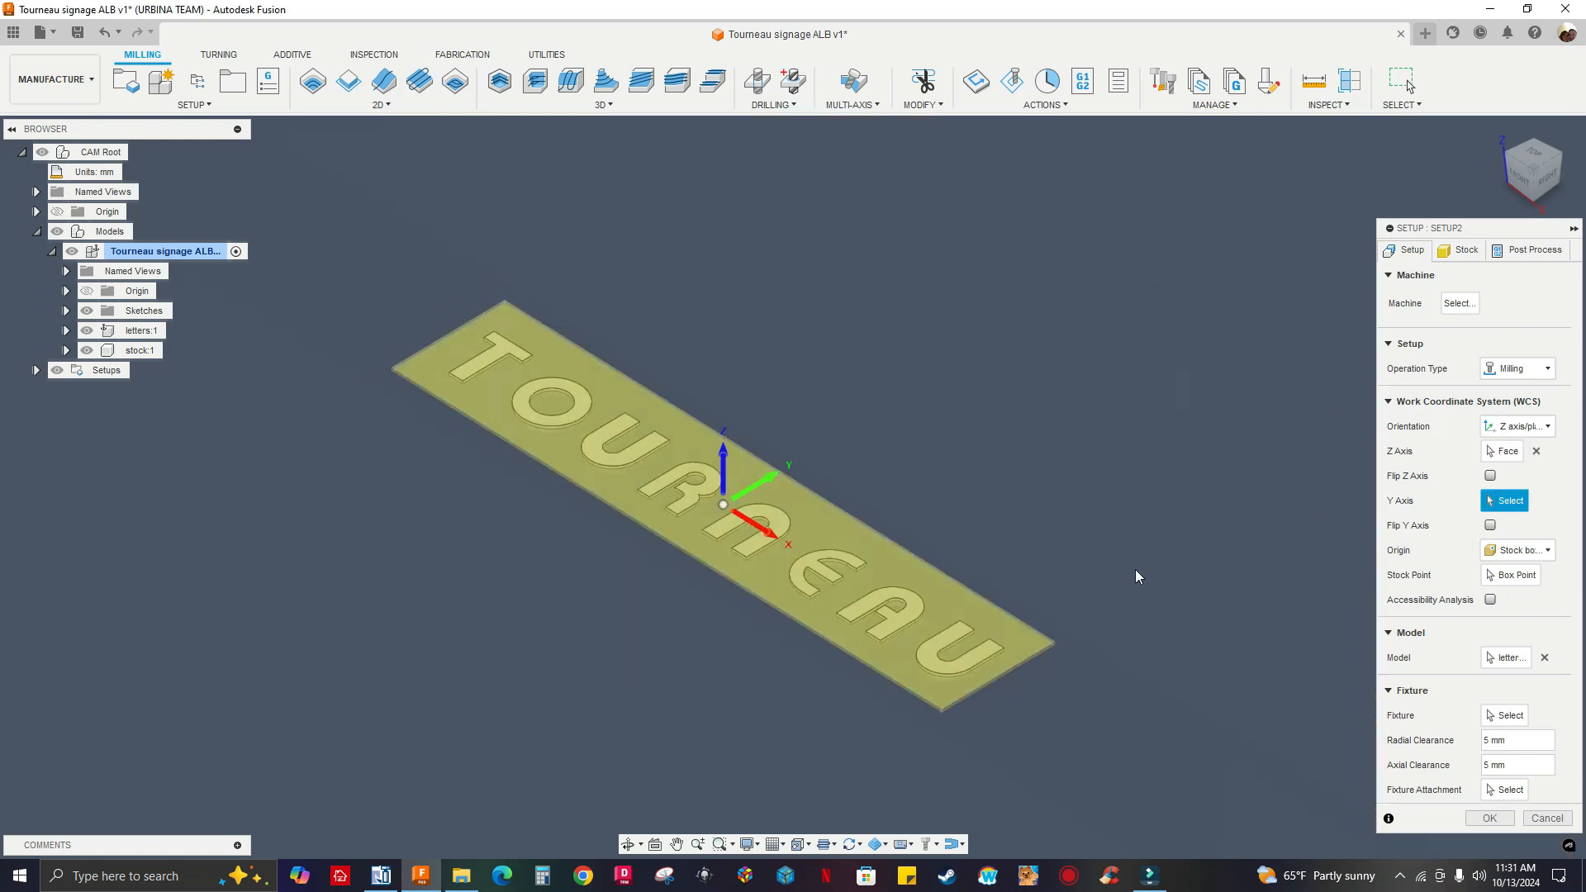
Define the Y axis with the bottom edge of the stock's short end beside the last letter U.
scroll(1010, 666, "up", 6)
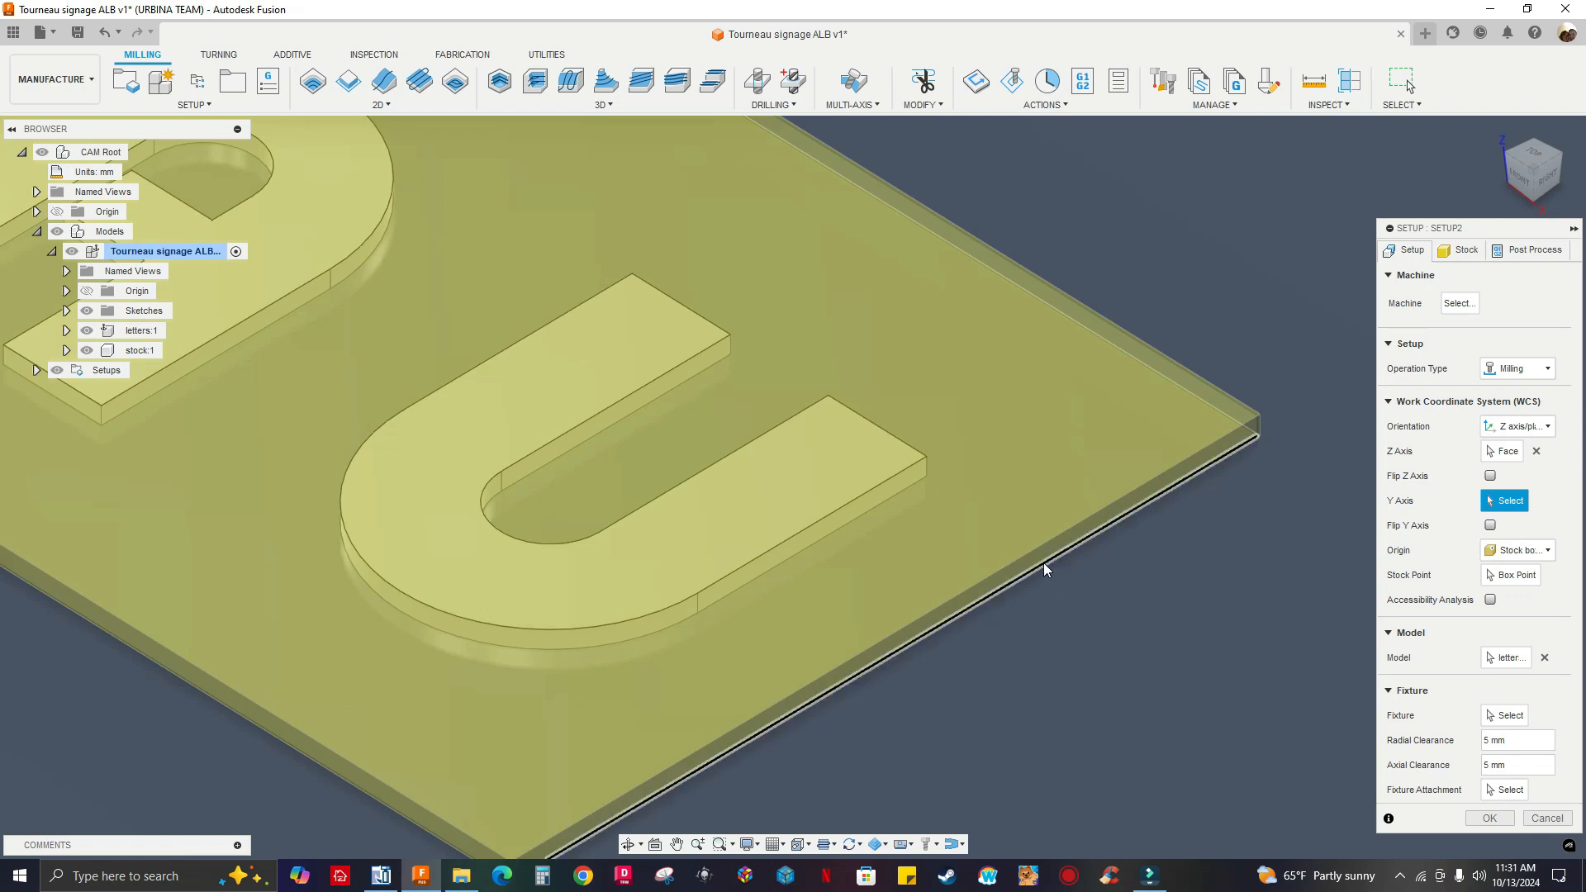
left_click(1042, 562)
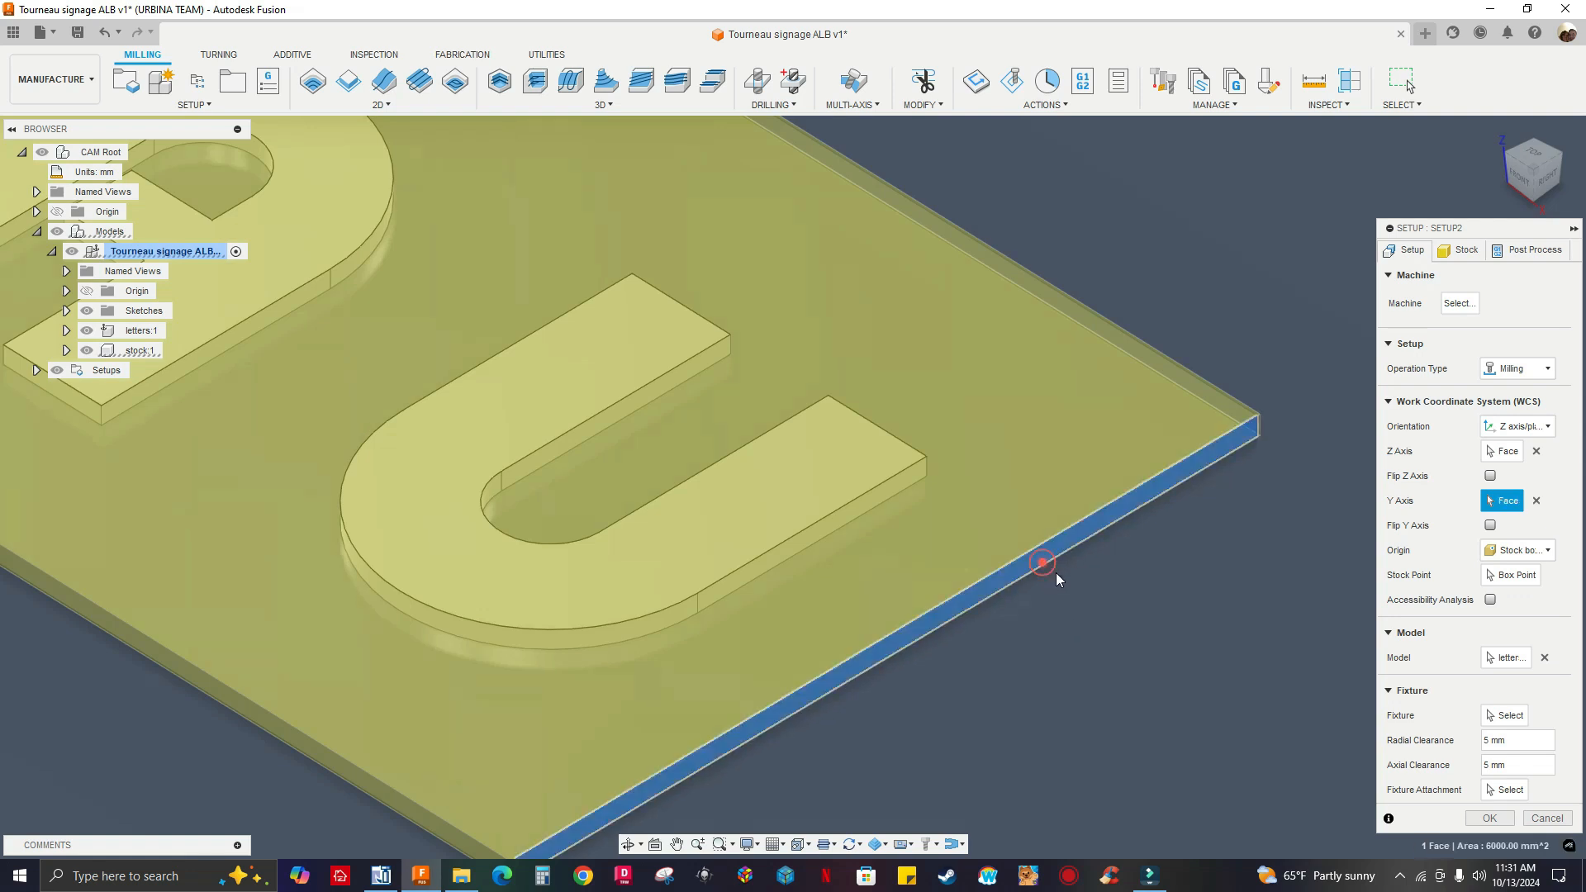
left_click(1535, 501)
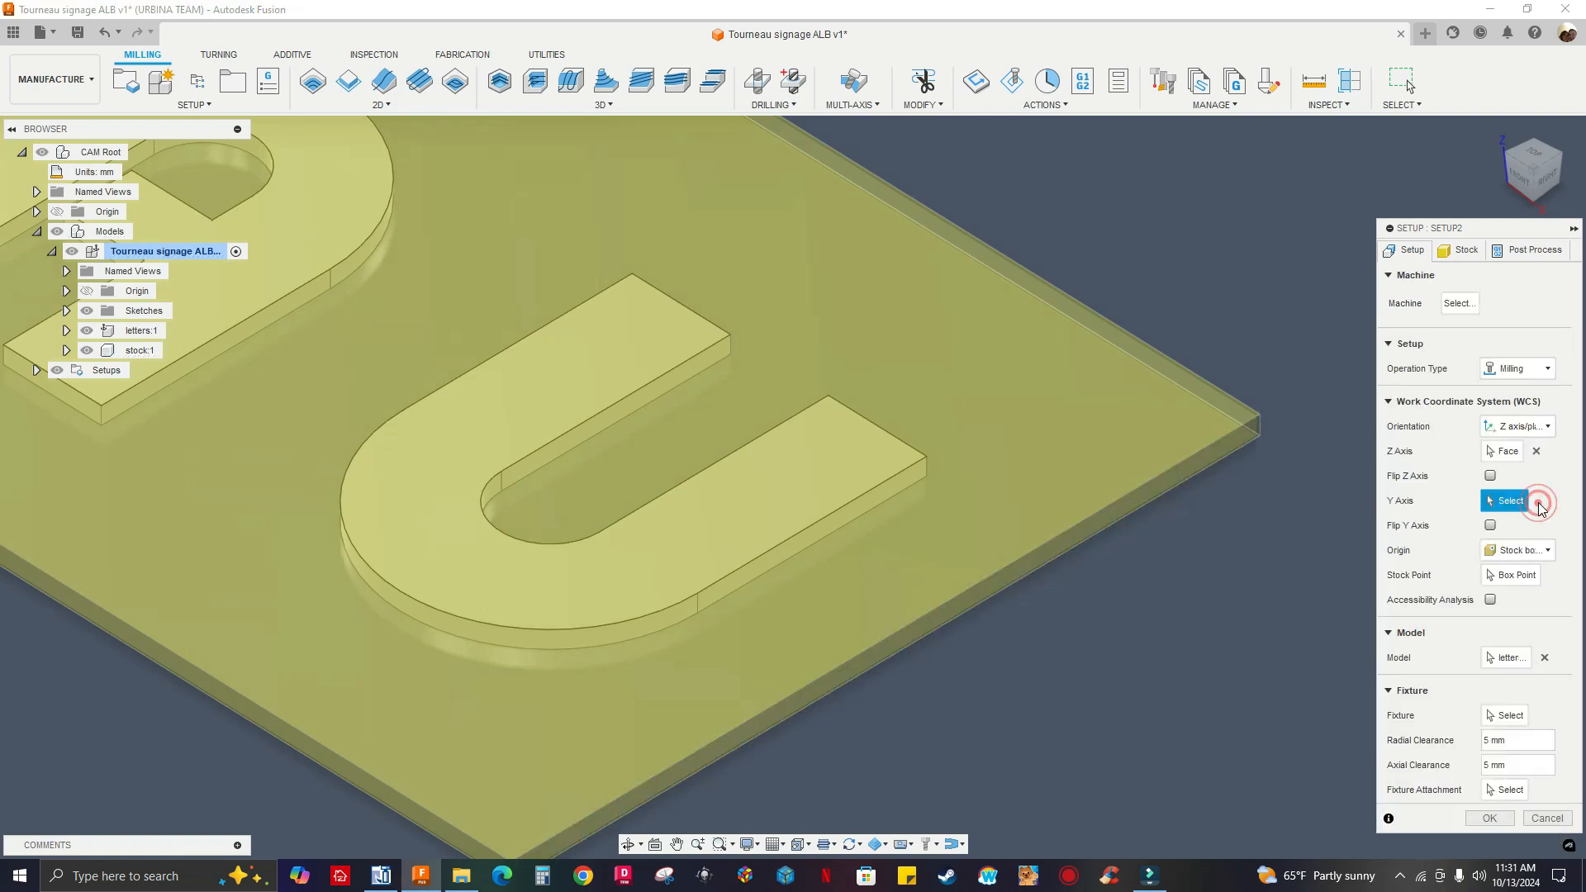
left_click(1166, 496)
middle_click_drag(1166, 496, 1006, 514)
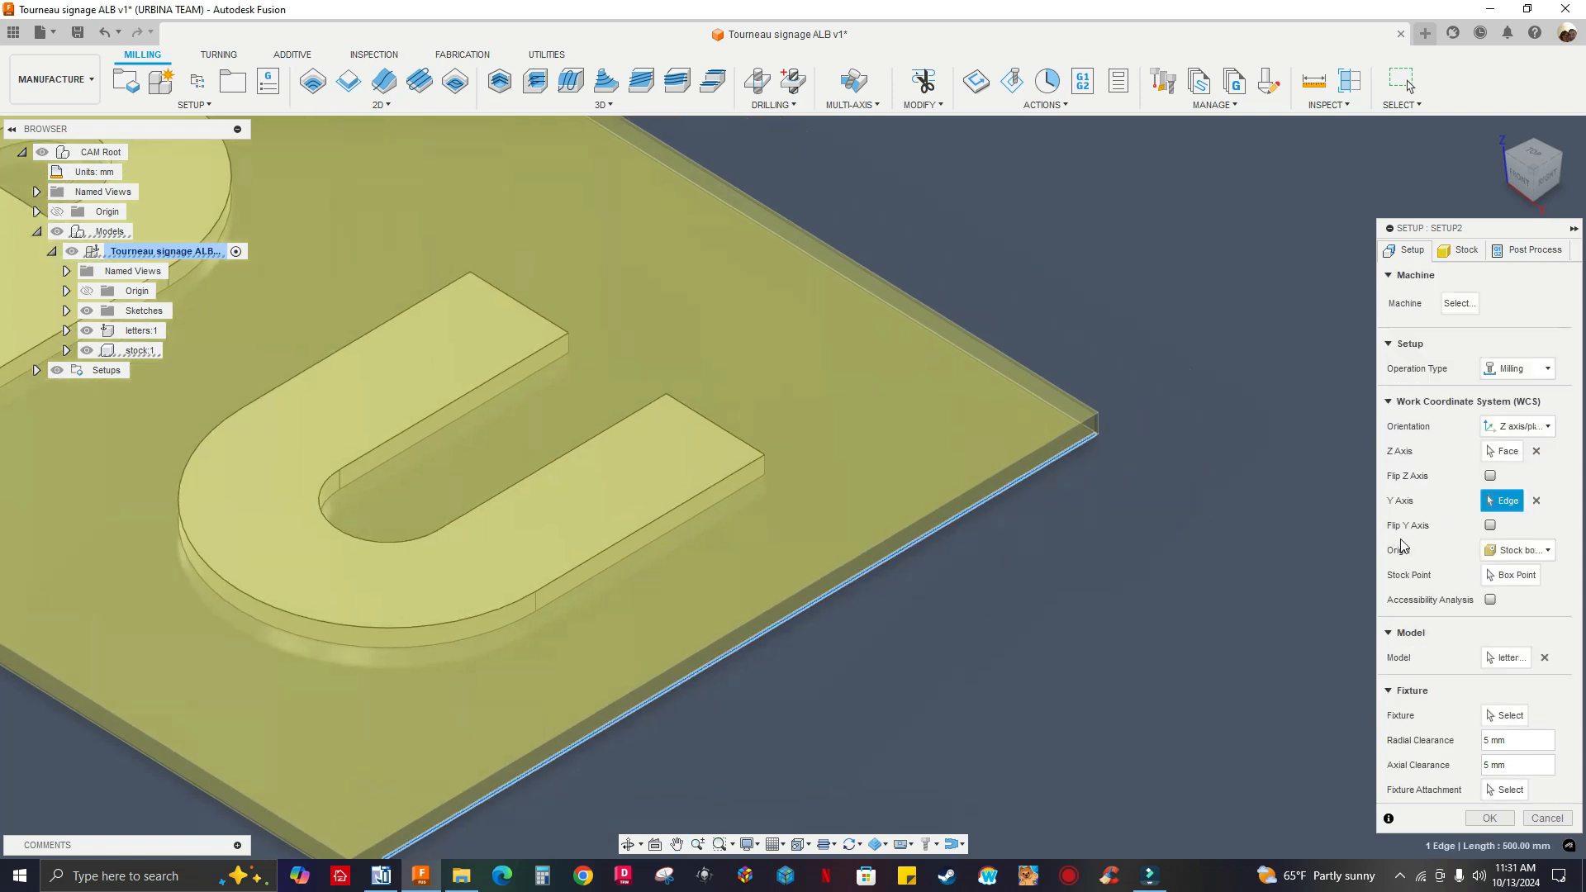
Place the WCS origin on the stock box point at the bottom far corner beside the last letter U.
left_click(1506, 576)
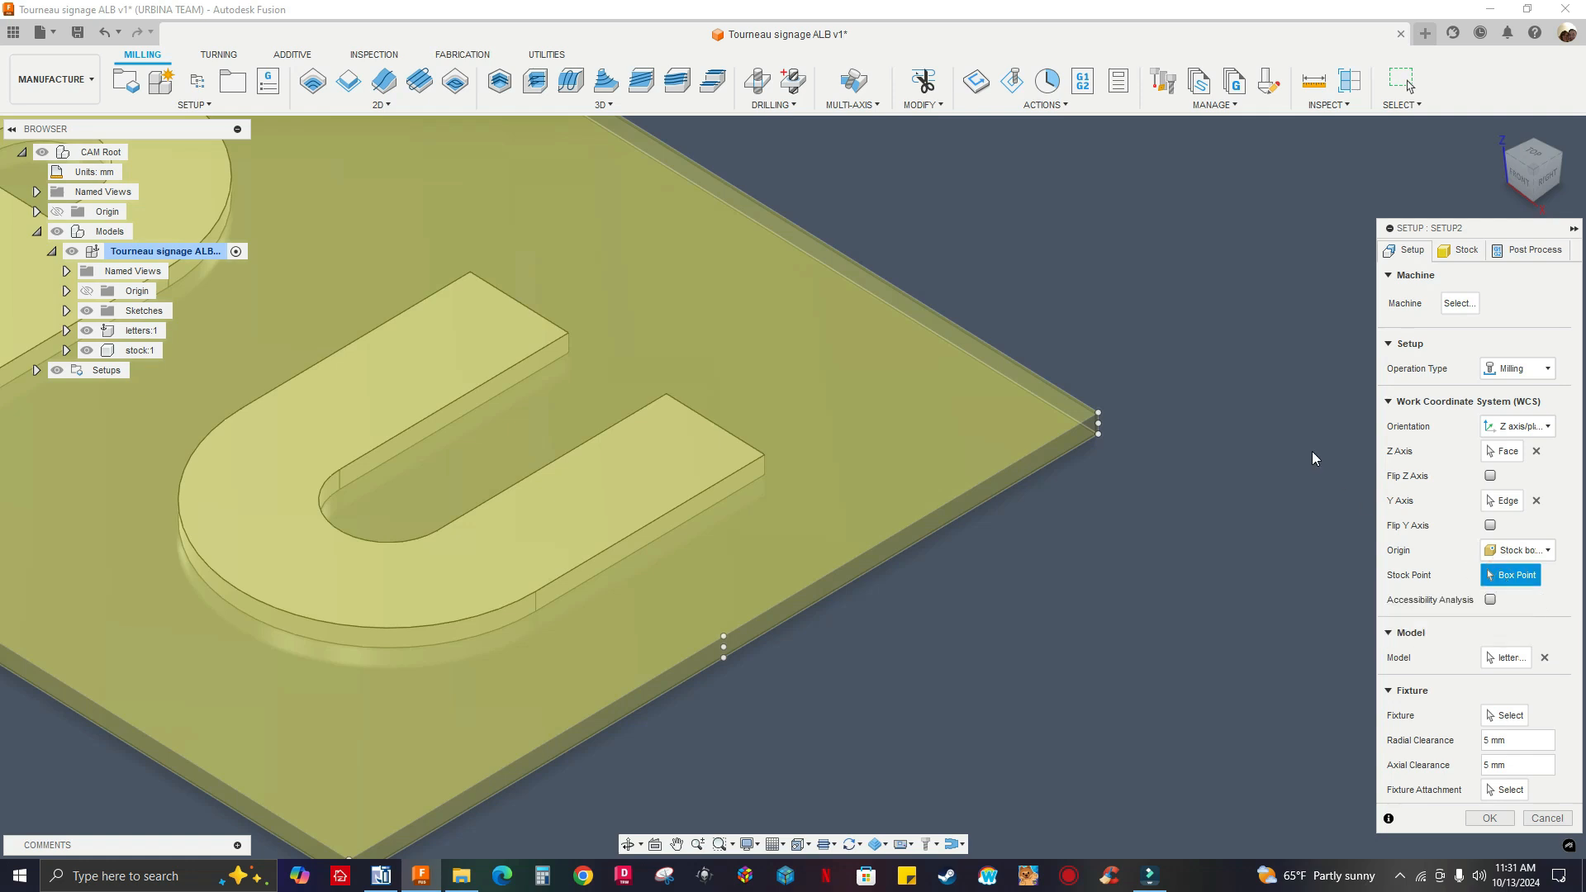
scroll(1123, 424, "up", 5)
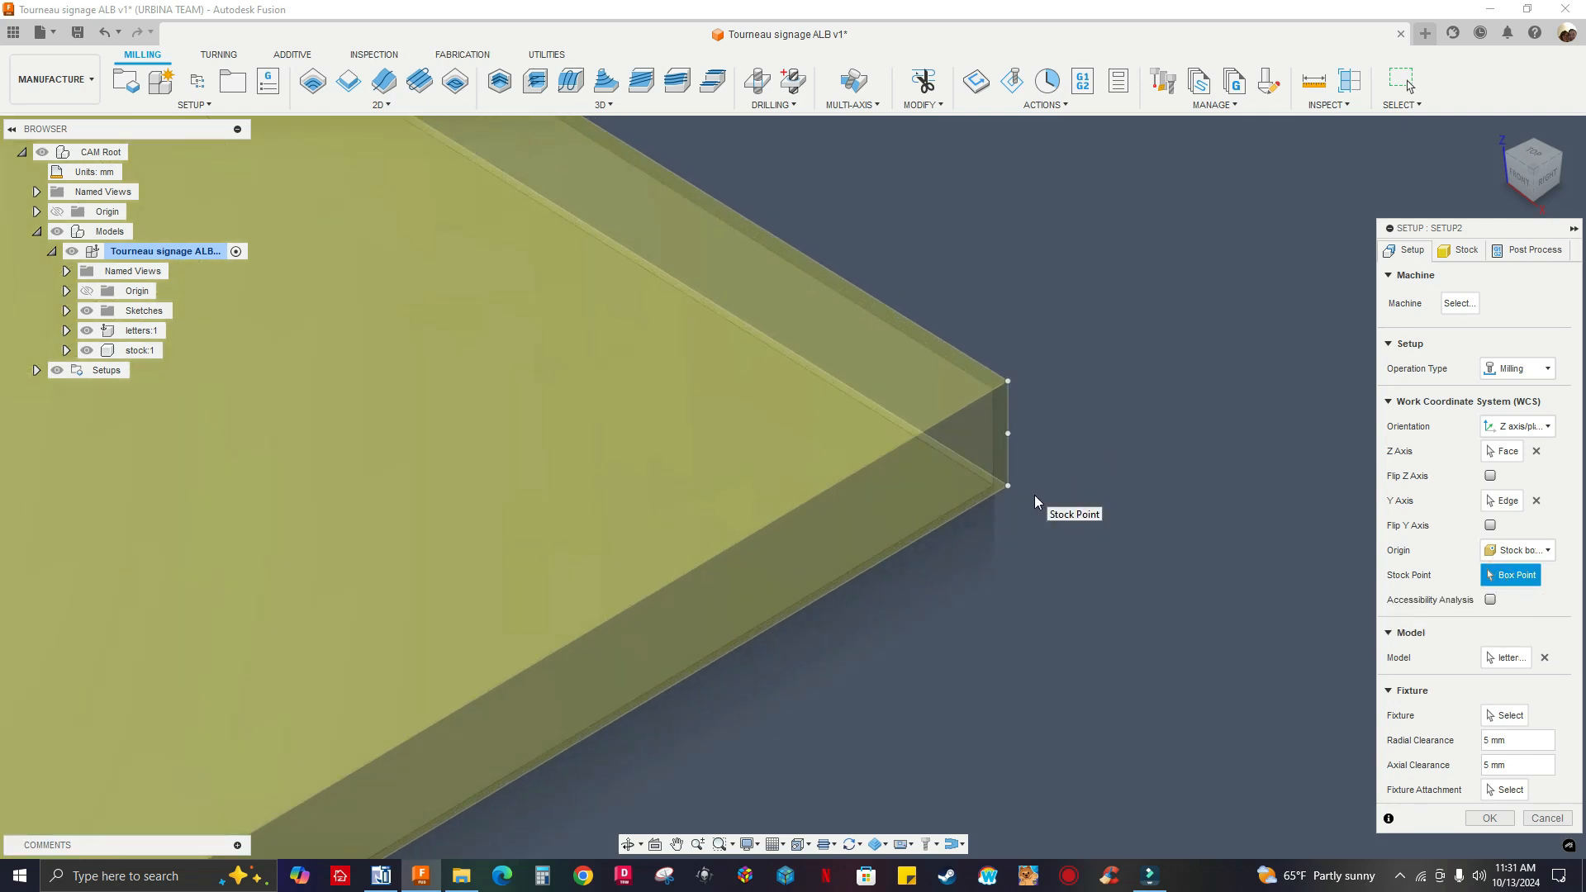
left_click(1008, 486)
scroll(1075, 464, "down", 6)
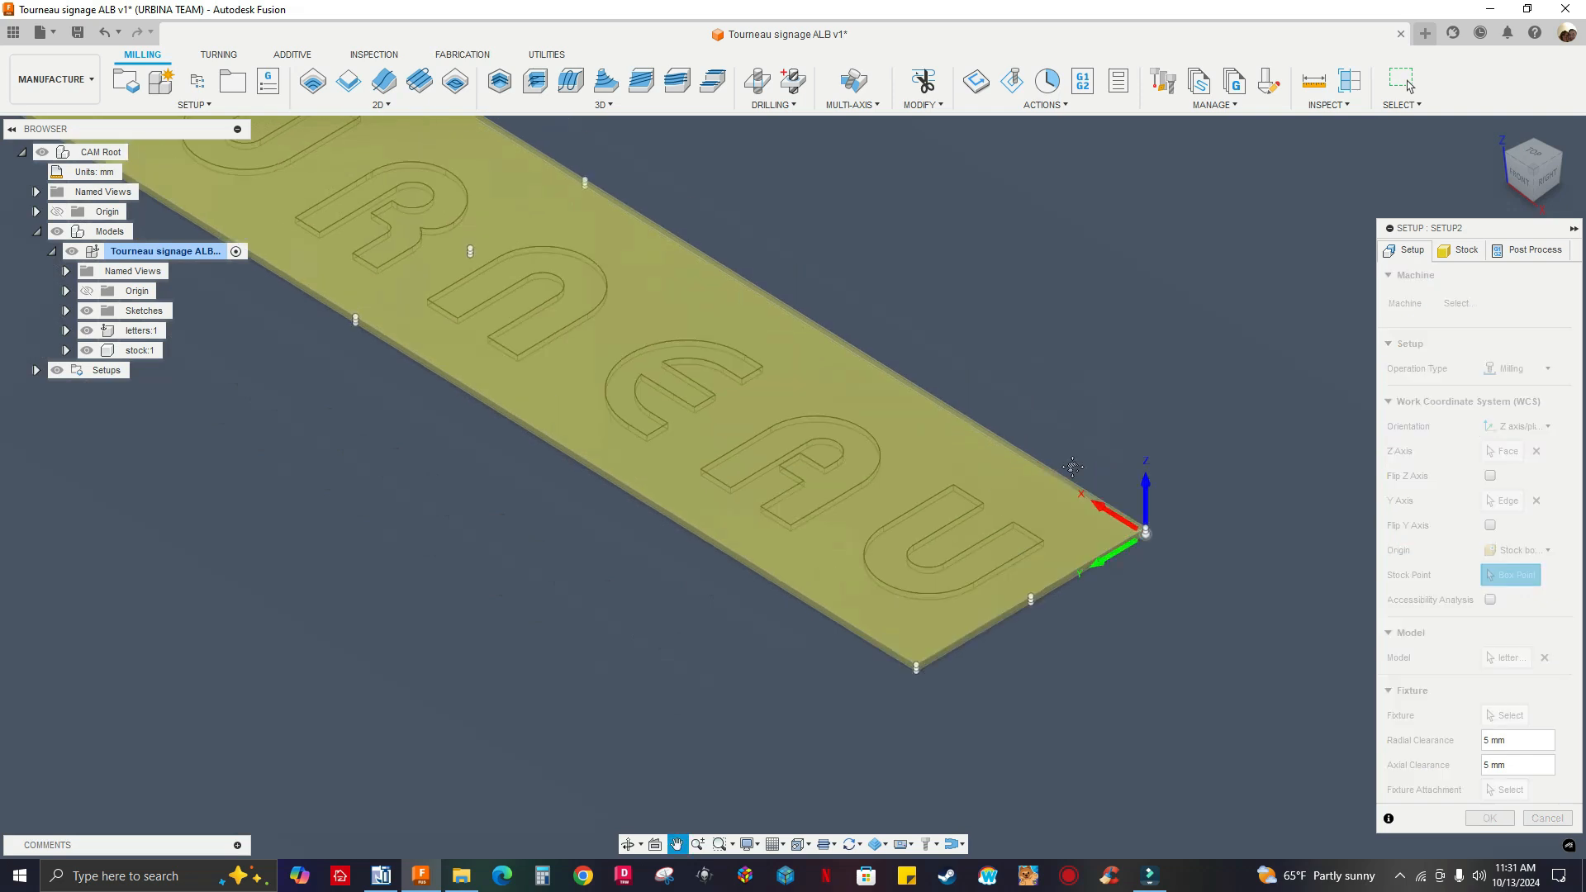
scroll(840, 400, "down", 3)
middle_click_drag(621, 334, 650, 401)
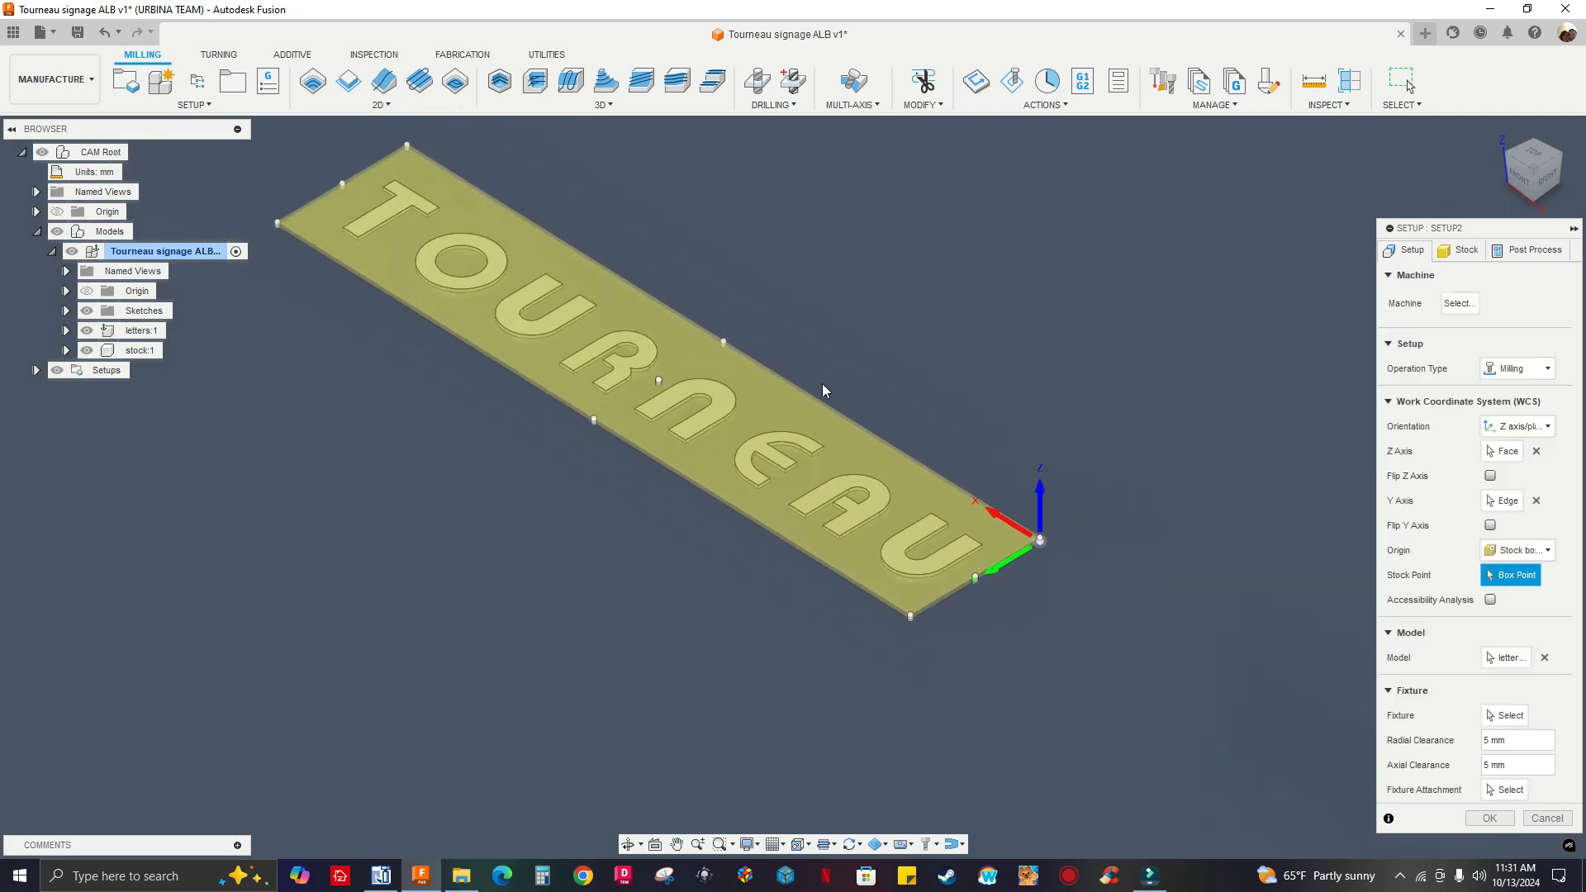
scroll(1033, 582, "up", 10)
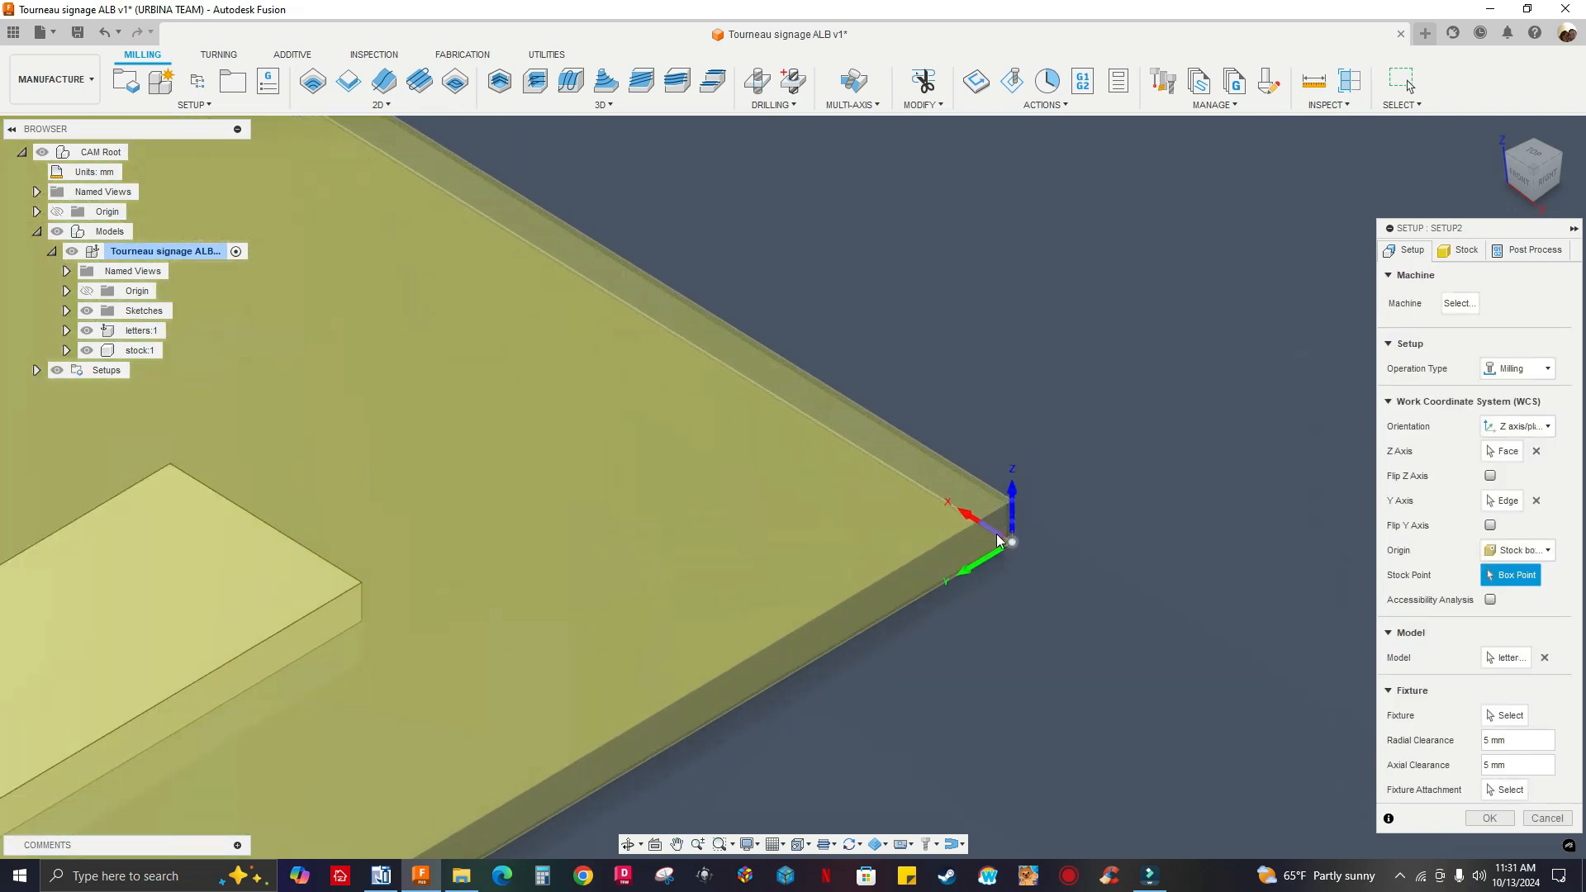
scroll(1015, 477, "up", 2)
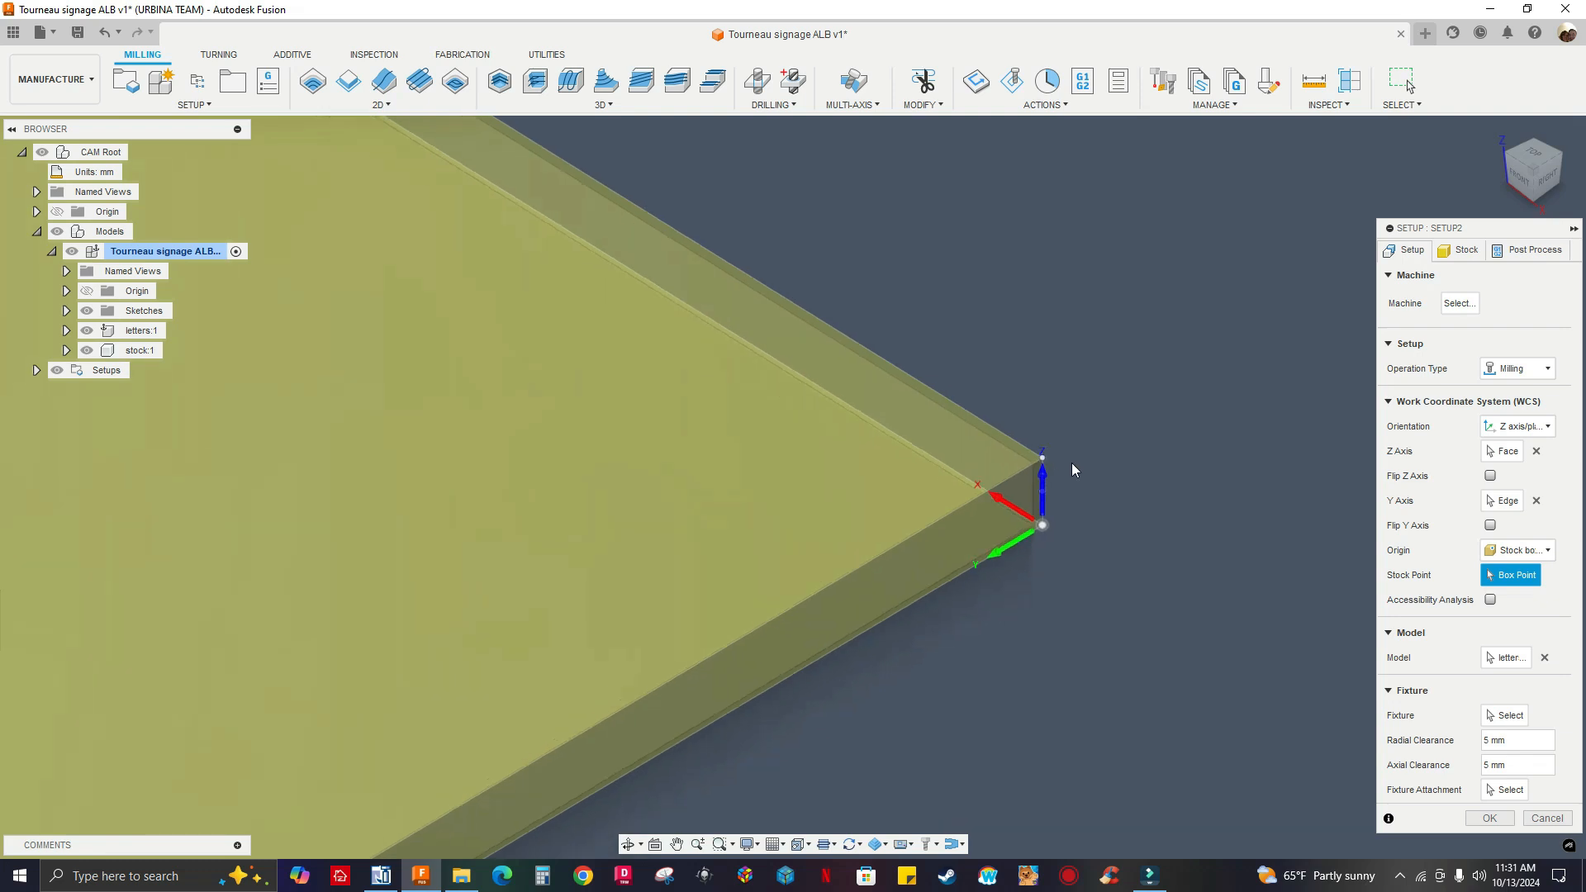
scroll(1028, 477, "down", 8)
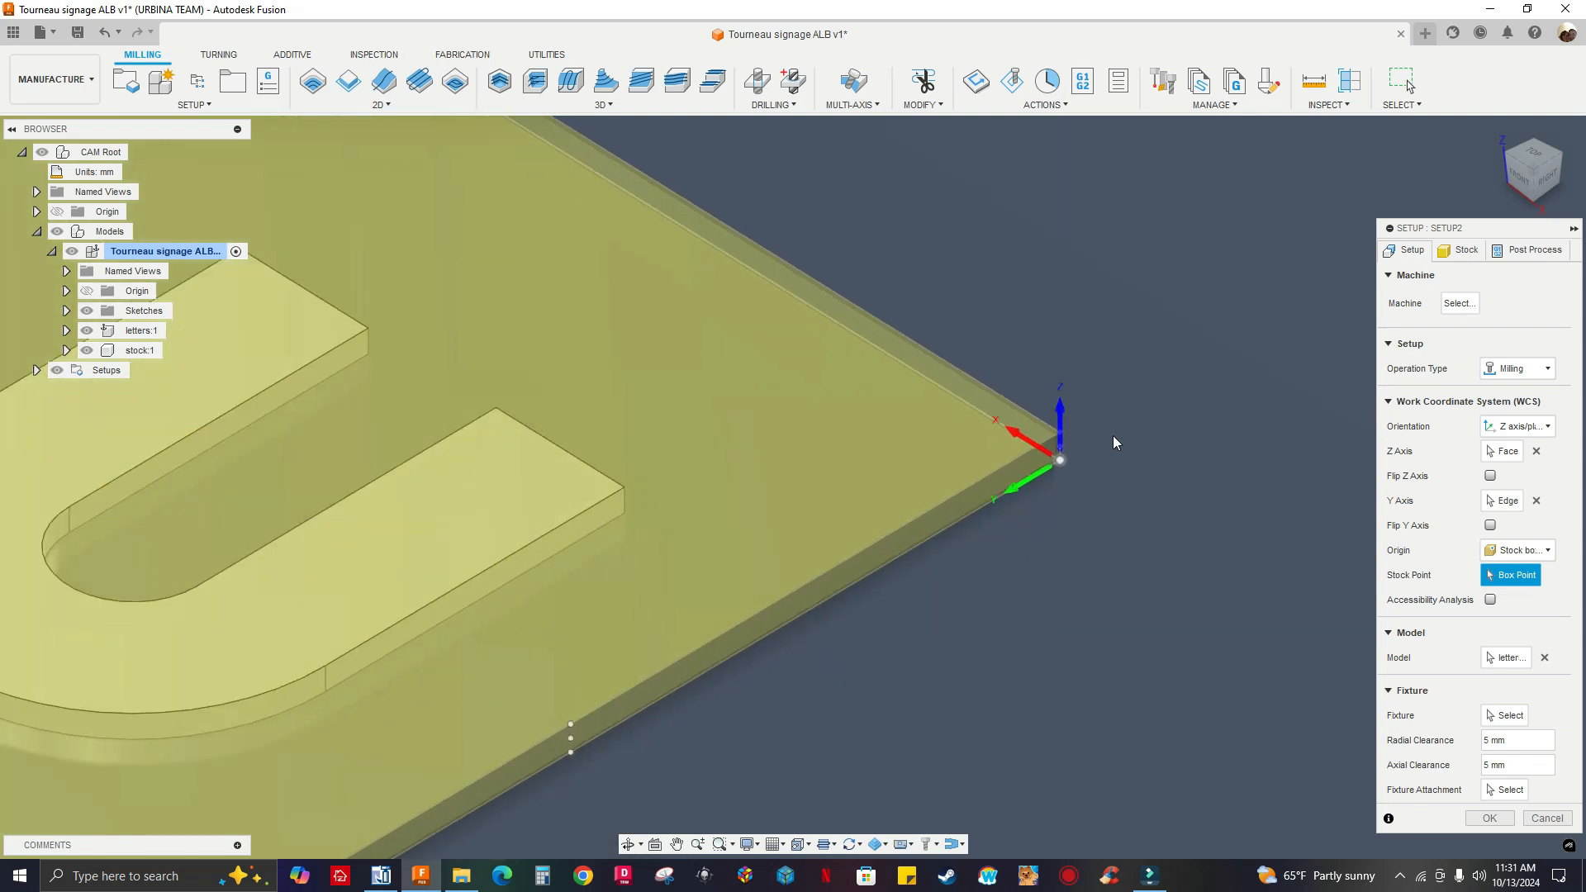
Set the stock side and top offsets to 0 mm and save the side offset as user default.
left_click(1455, 251)
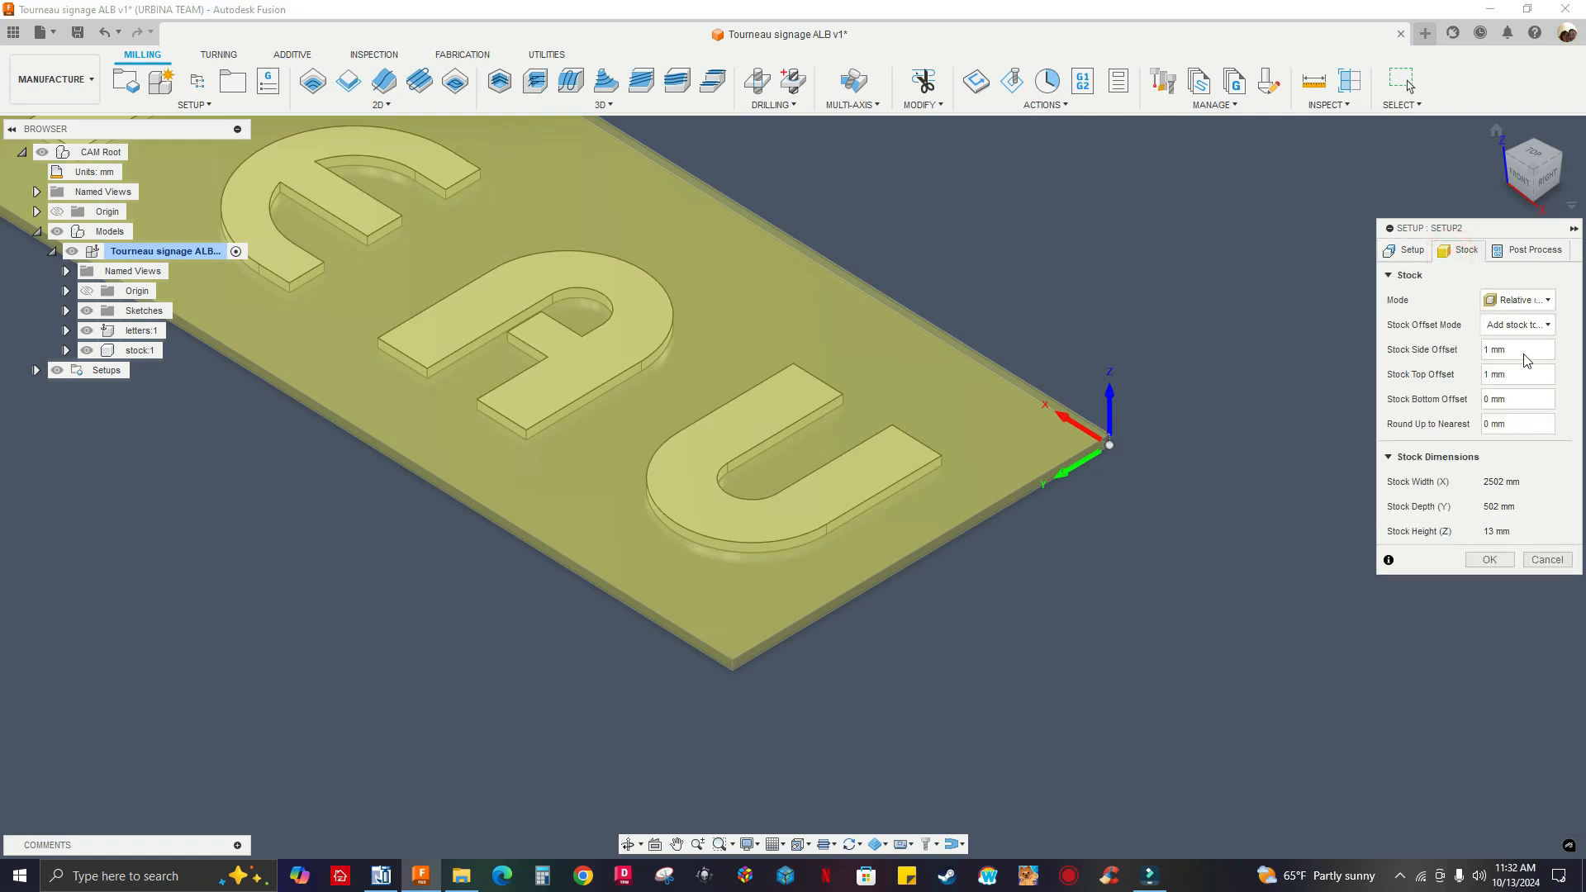
double_click(1488, 349)
type("0")
double_click(1489, 374)
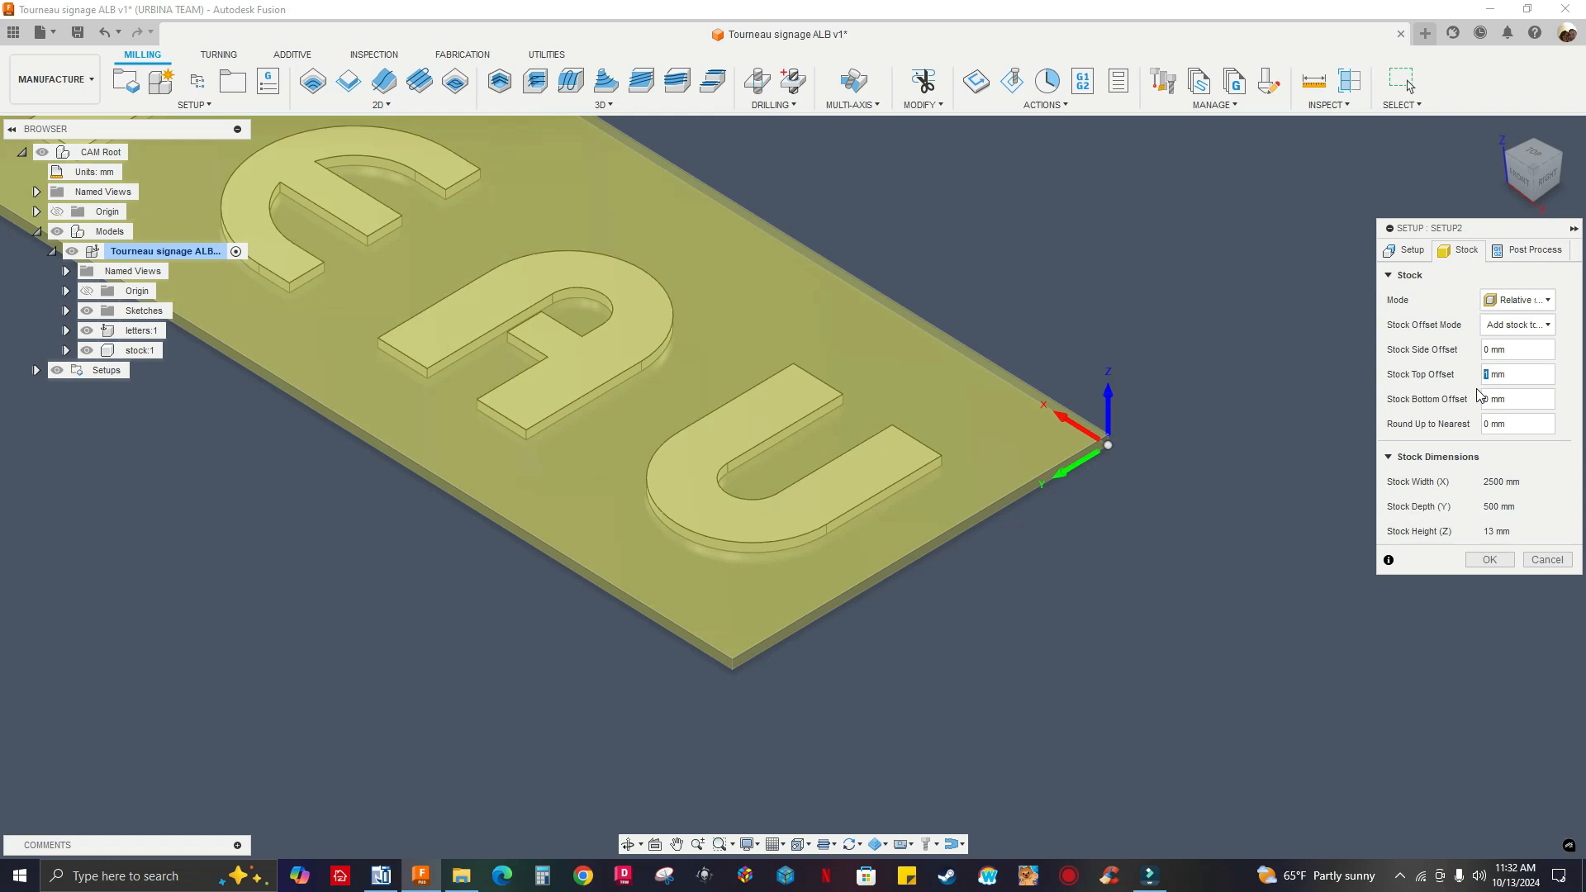
type("0")
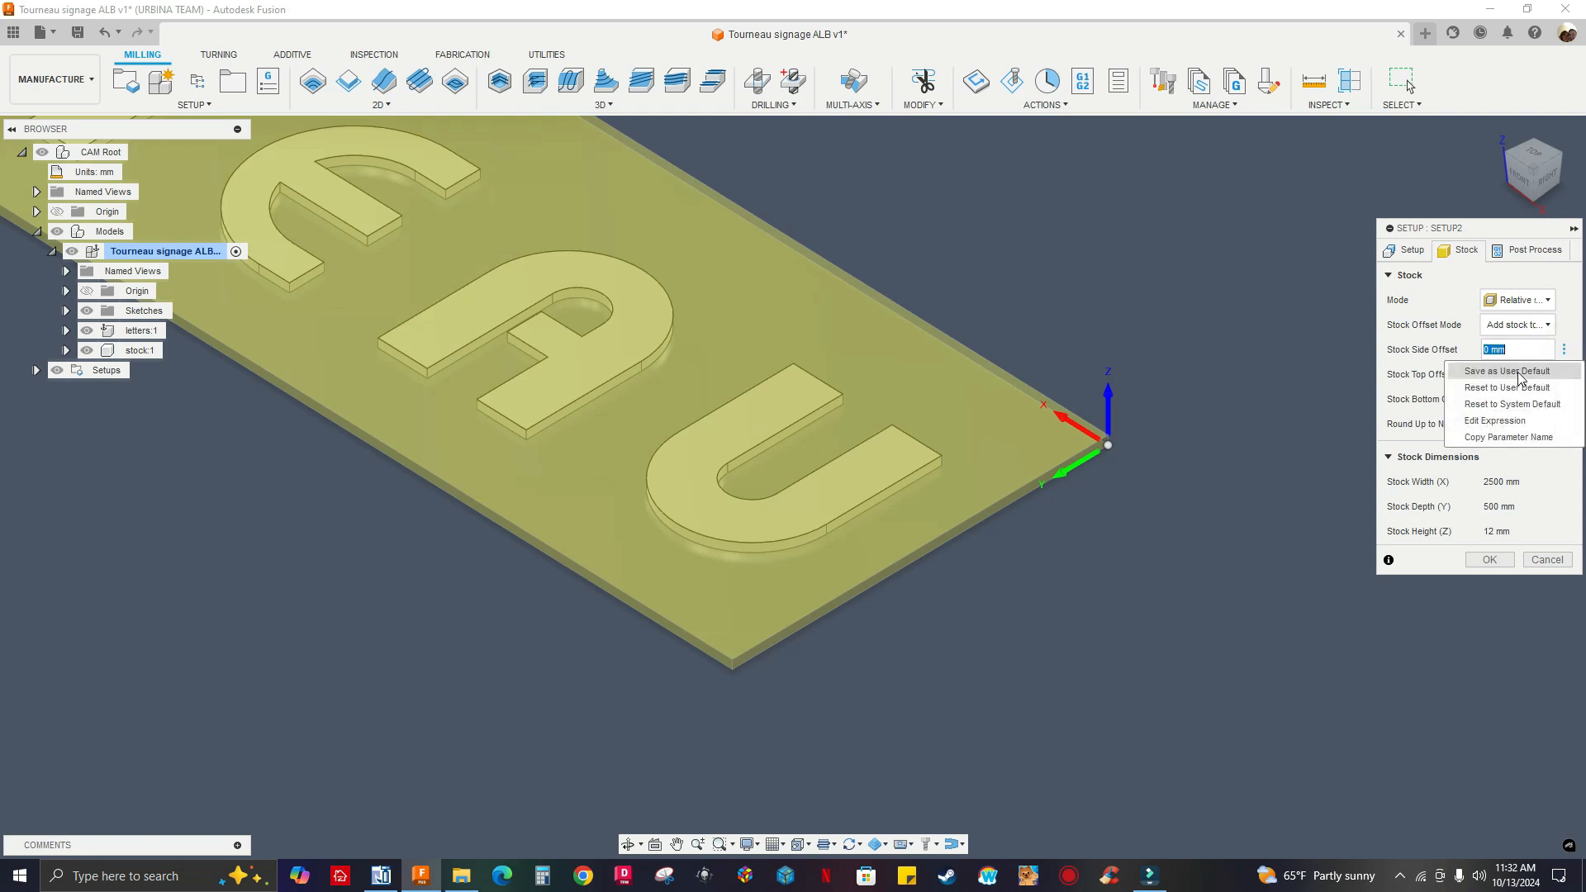
left_click(1519, 377)
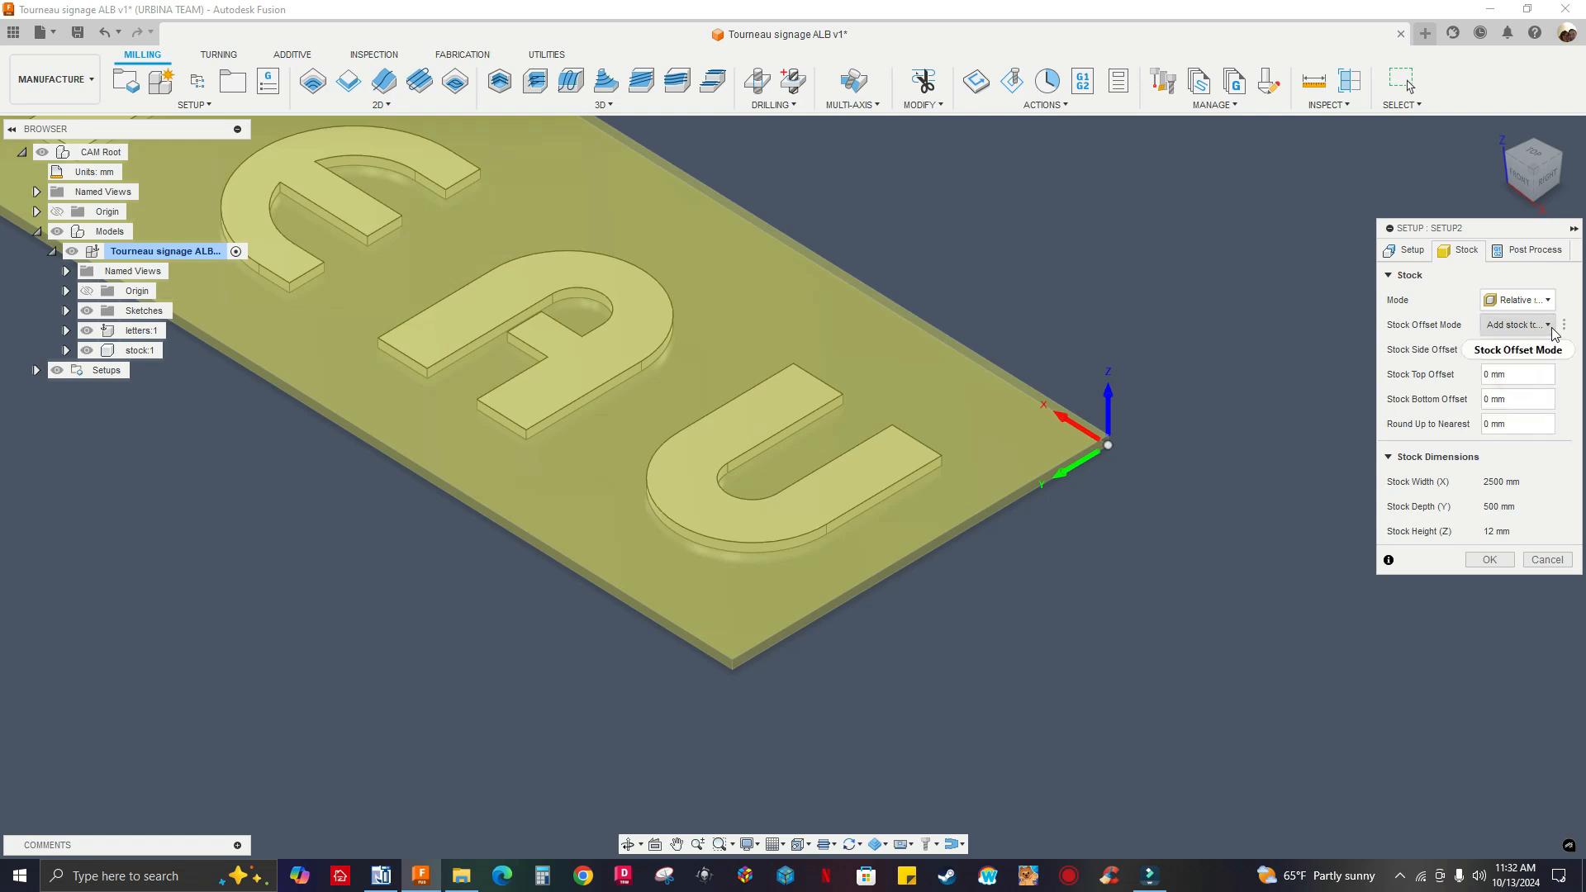
Change the stock offset mode to No additional stock and save it as user default.
left_click(1549, 327)
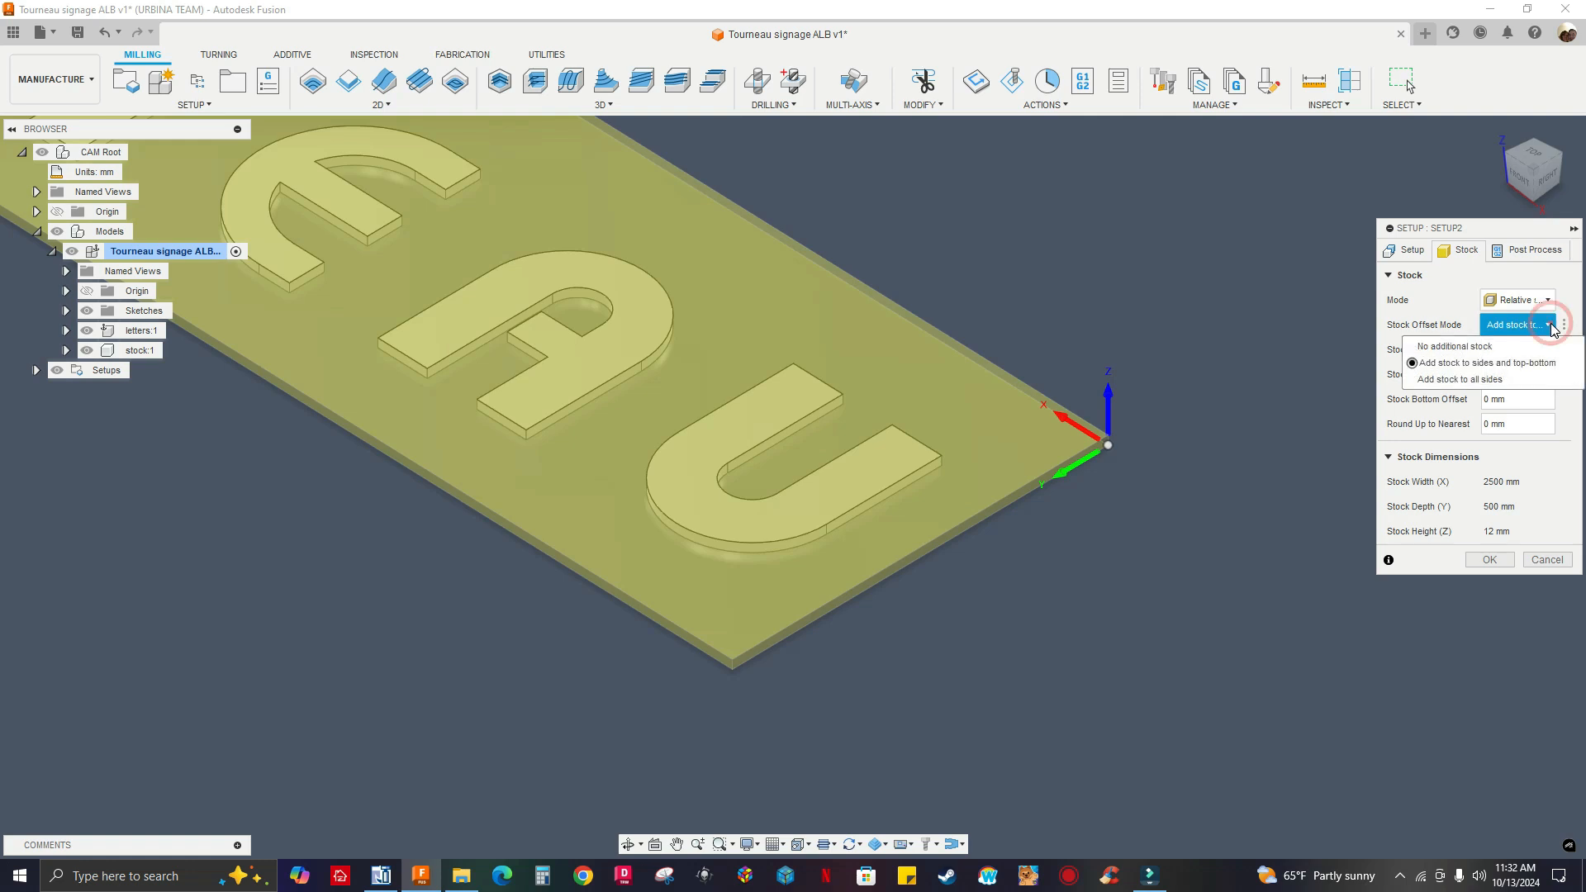
left_click(1445, 350)
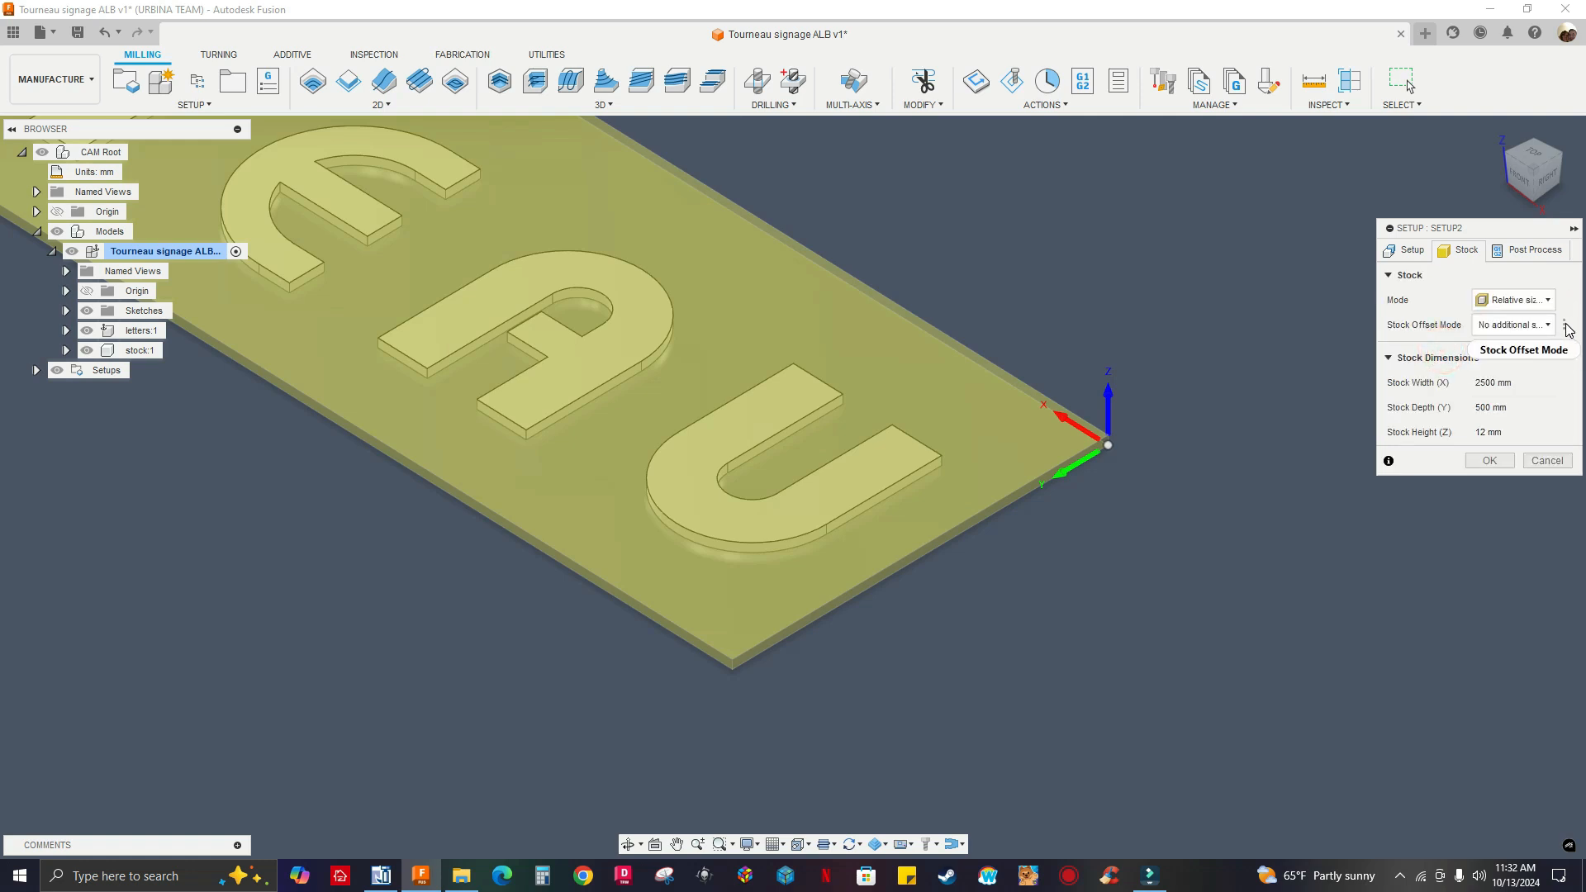
left_click(1564, 327)
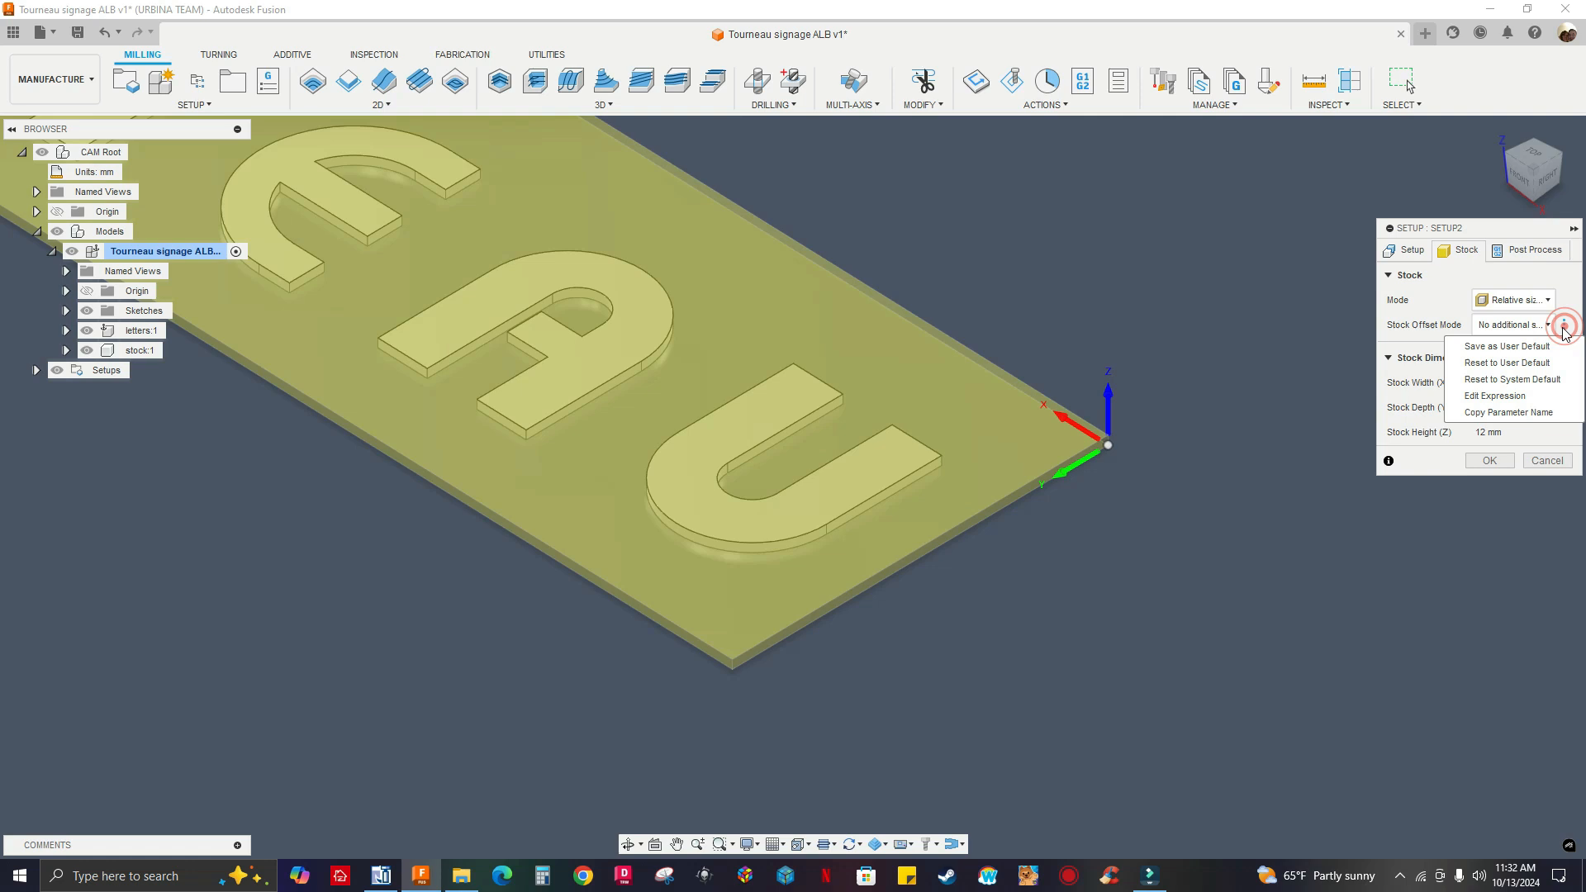
left_click(1488, 350)
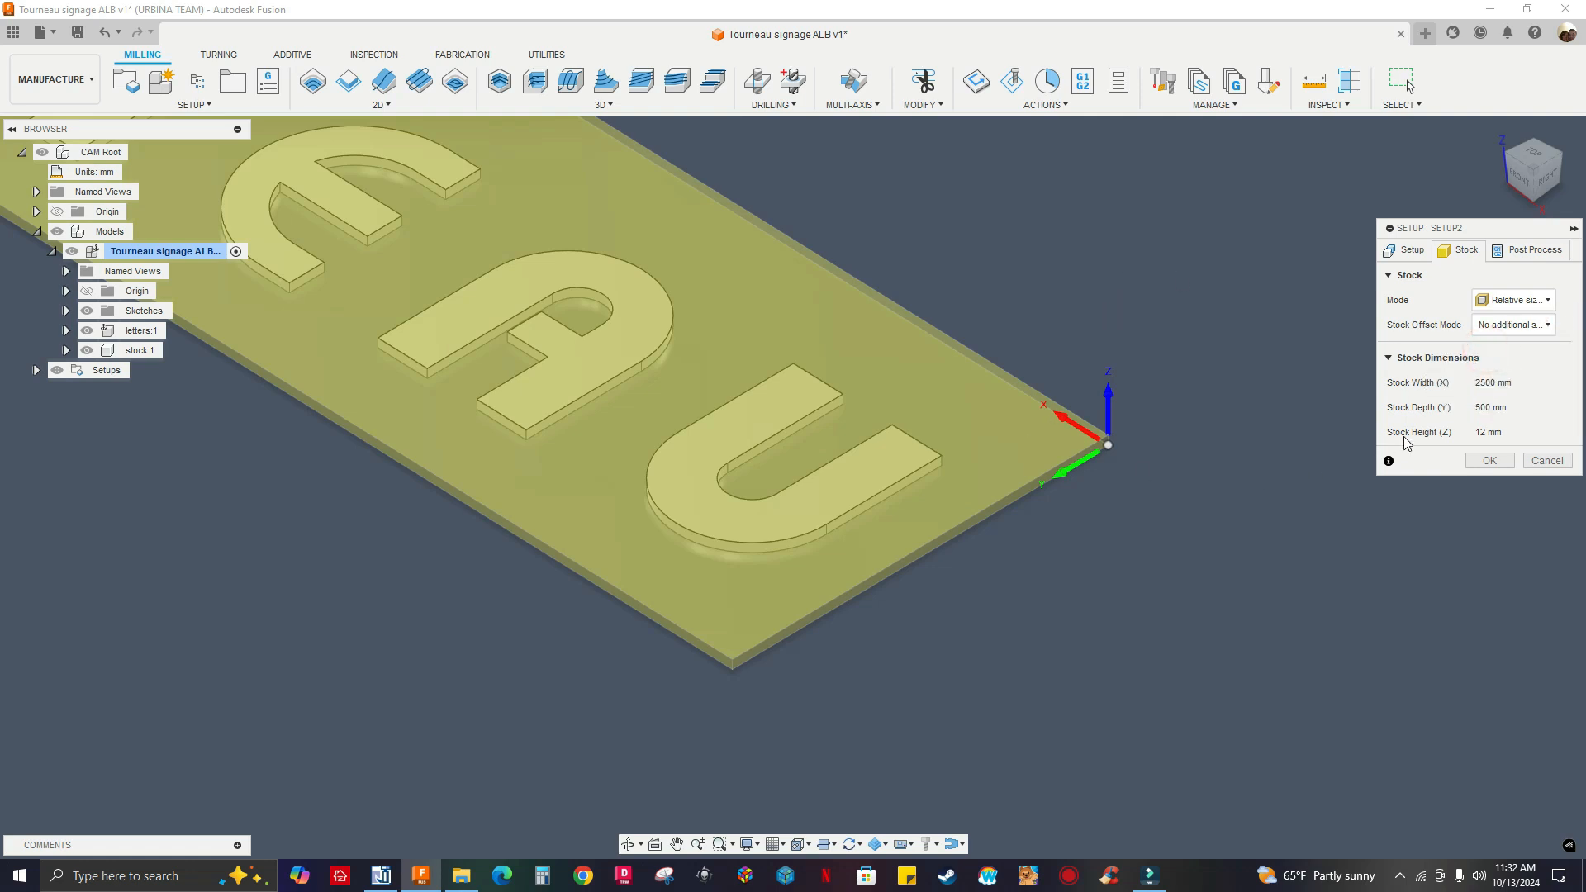
Set the post process program name of the setup to tourneau.
left_click(1510, 258)
left_click(1523, 301)
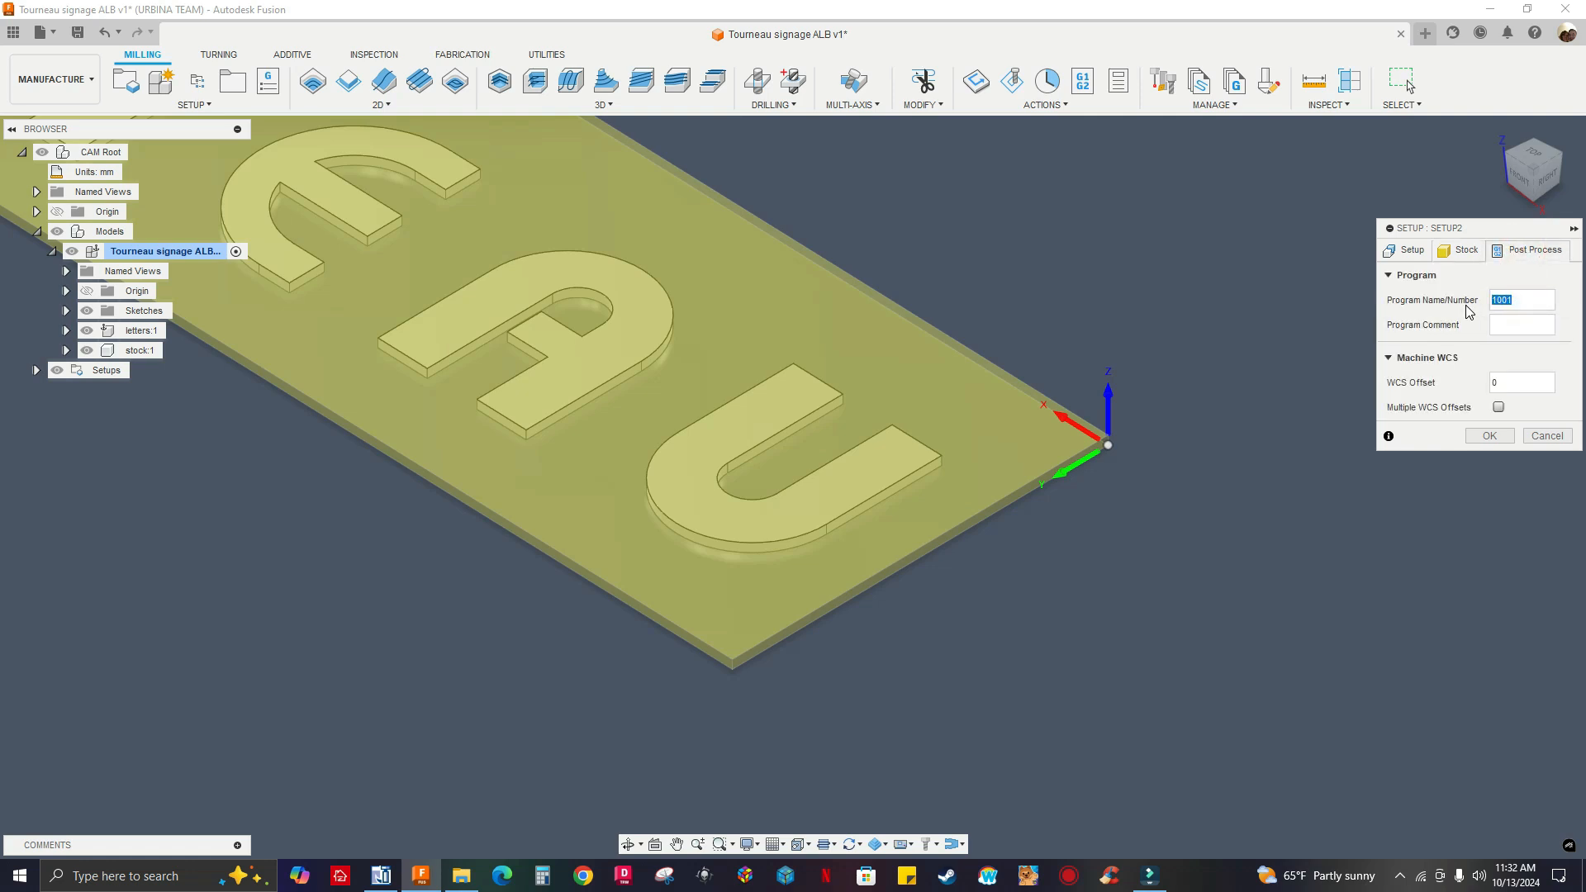
scroll(1272, 339, "down", 6)
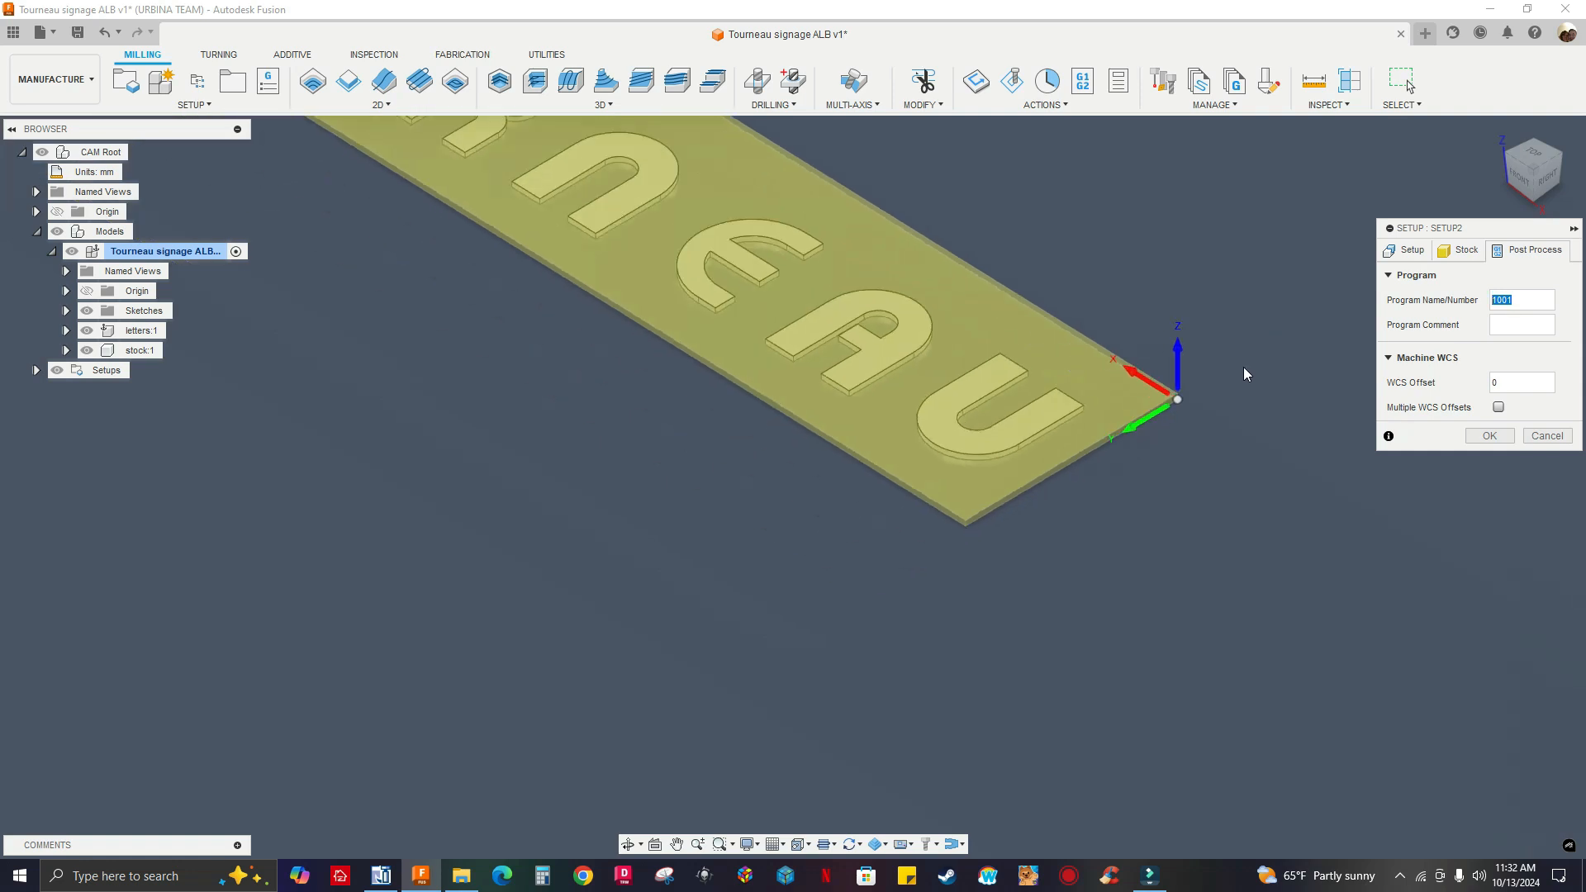
middle_click_drag(1303, 492, 1217, 585)
scroll(954, 396, "down", 3)
middle_click_drag(854, 474, 821, 544)
double_click(1528, 308)
type("1")
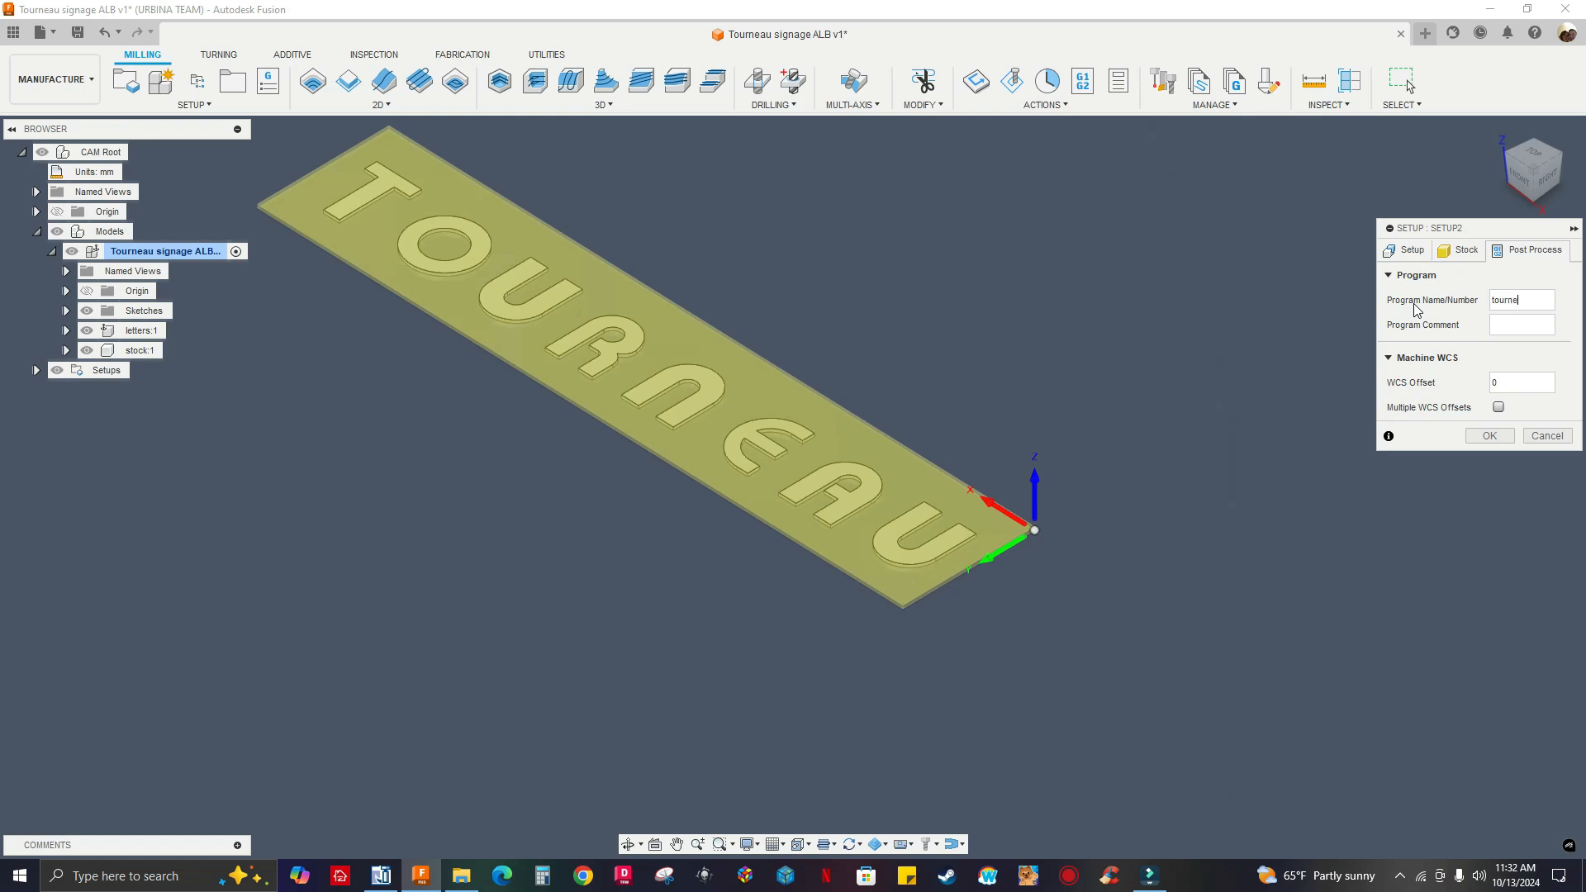
Enter 12mm mdf as the program comment and finish the milling setup.
left_click(1499, 326)
left_click(1506, 325)
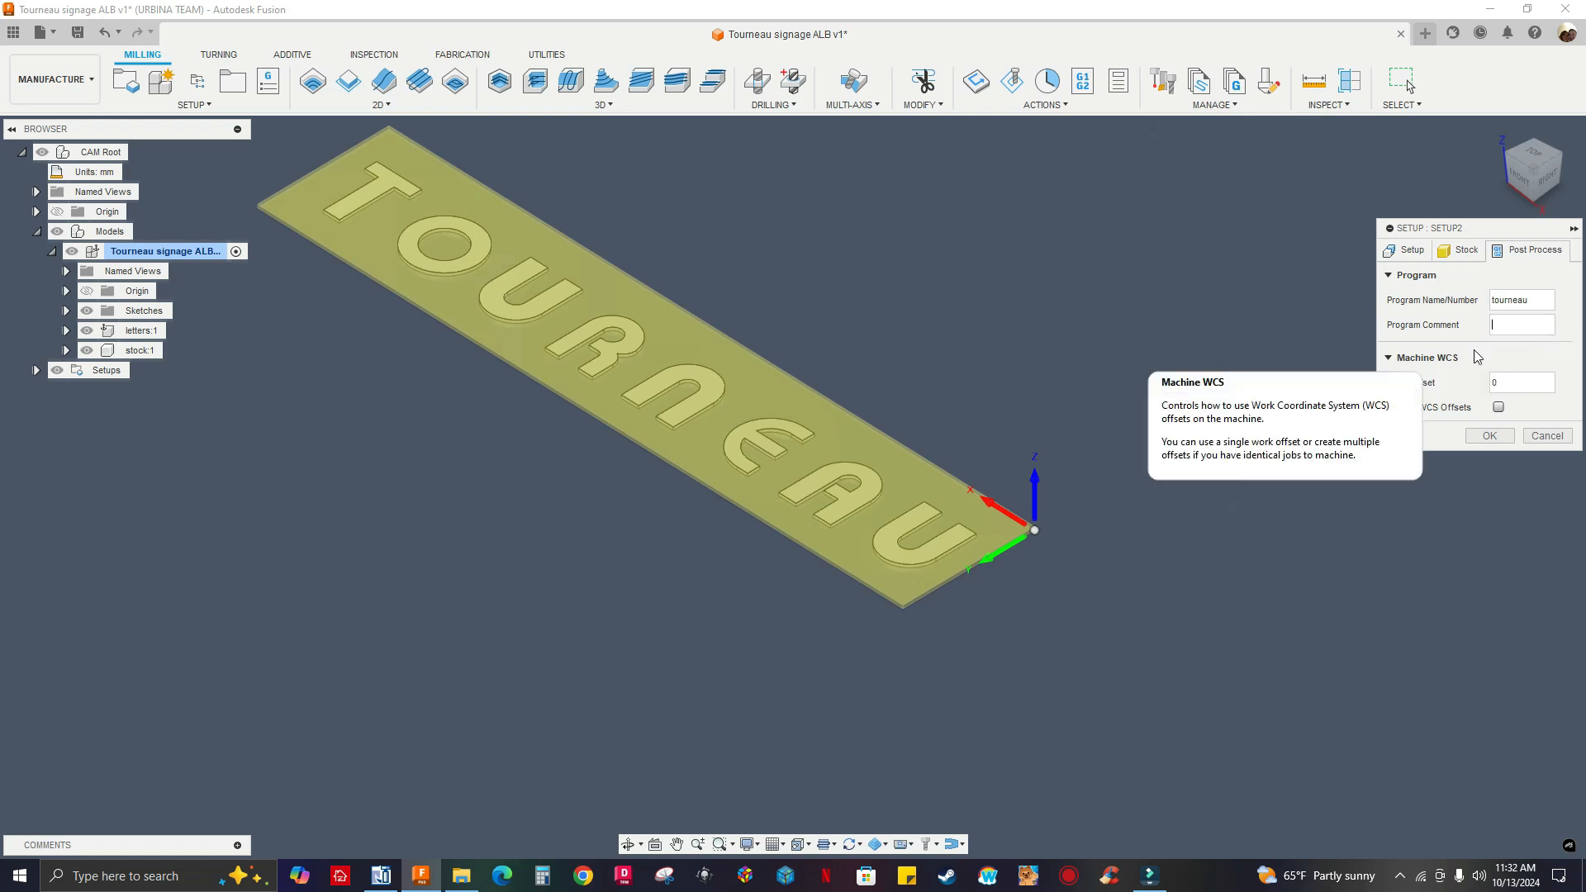
type("12mm")
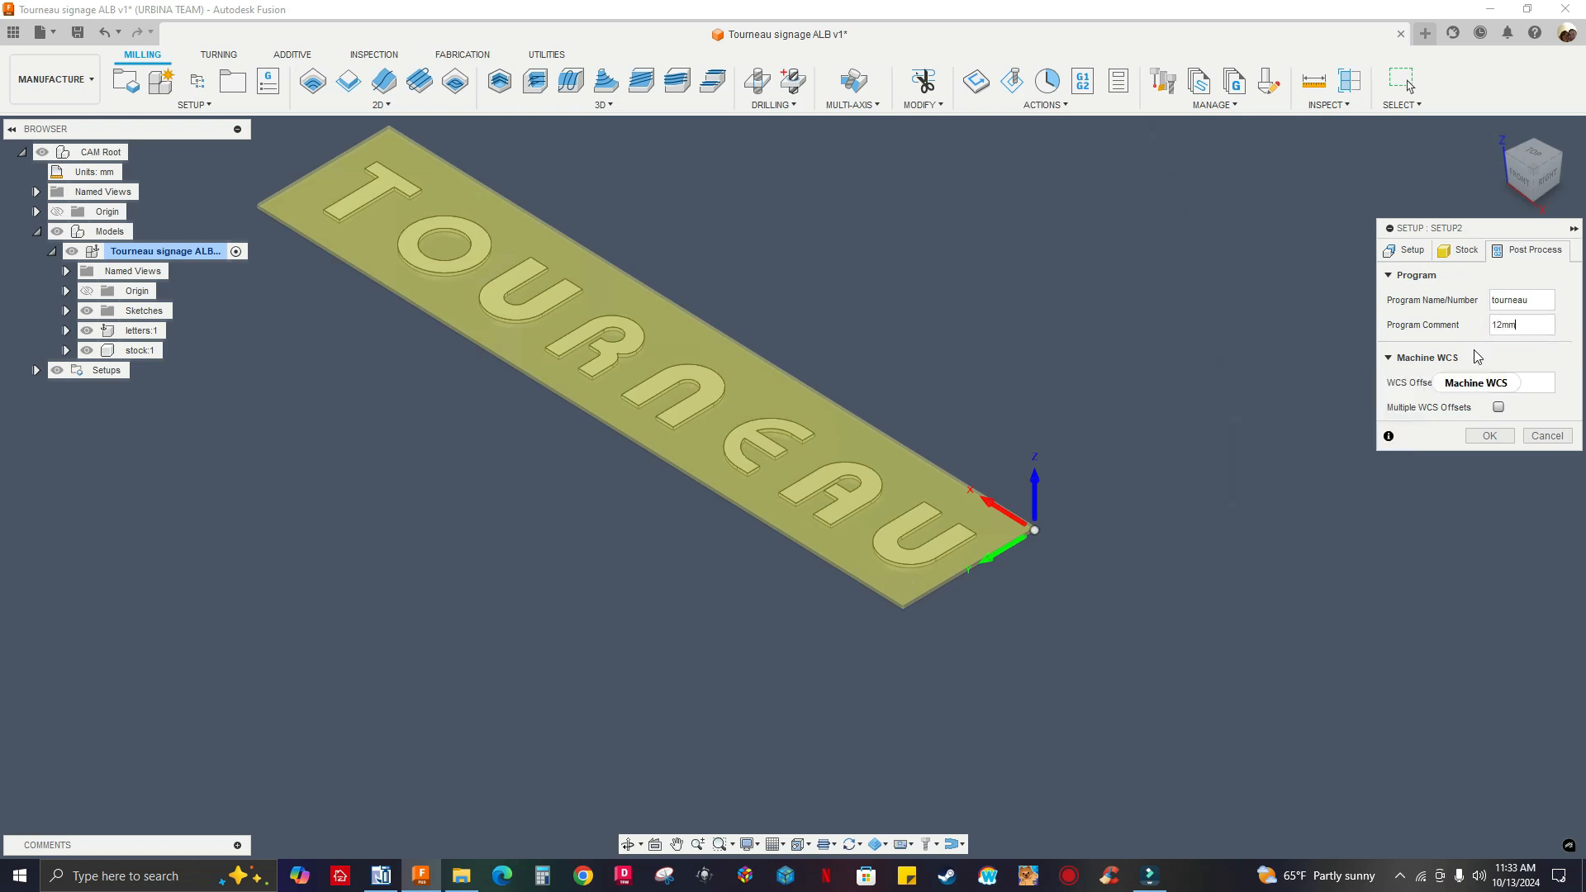
type(" mdf")
left_click(1488, 435)
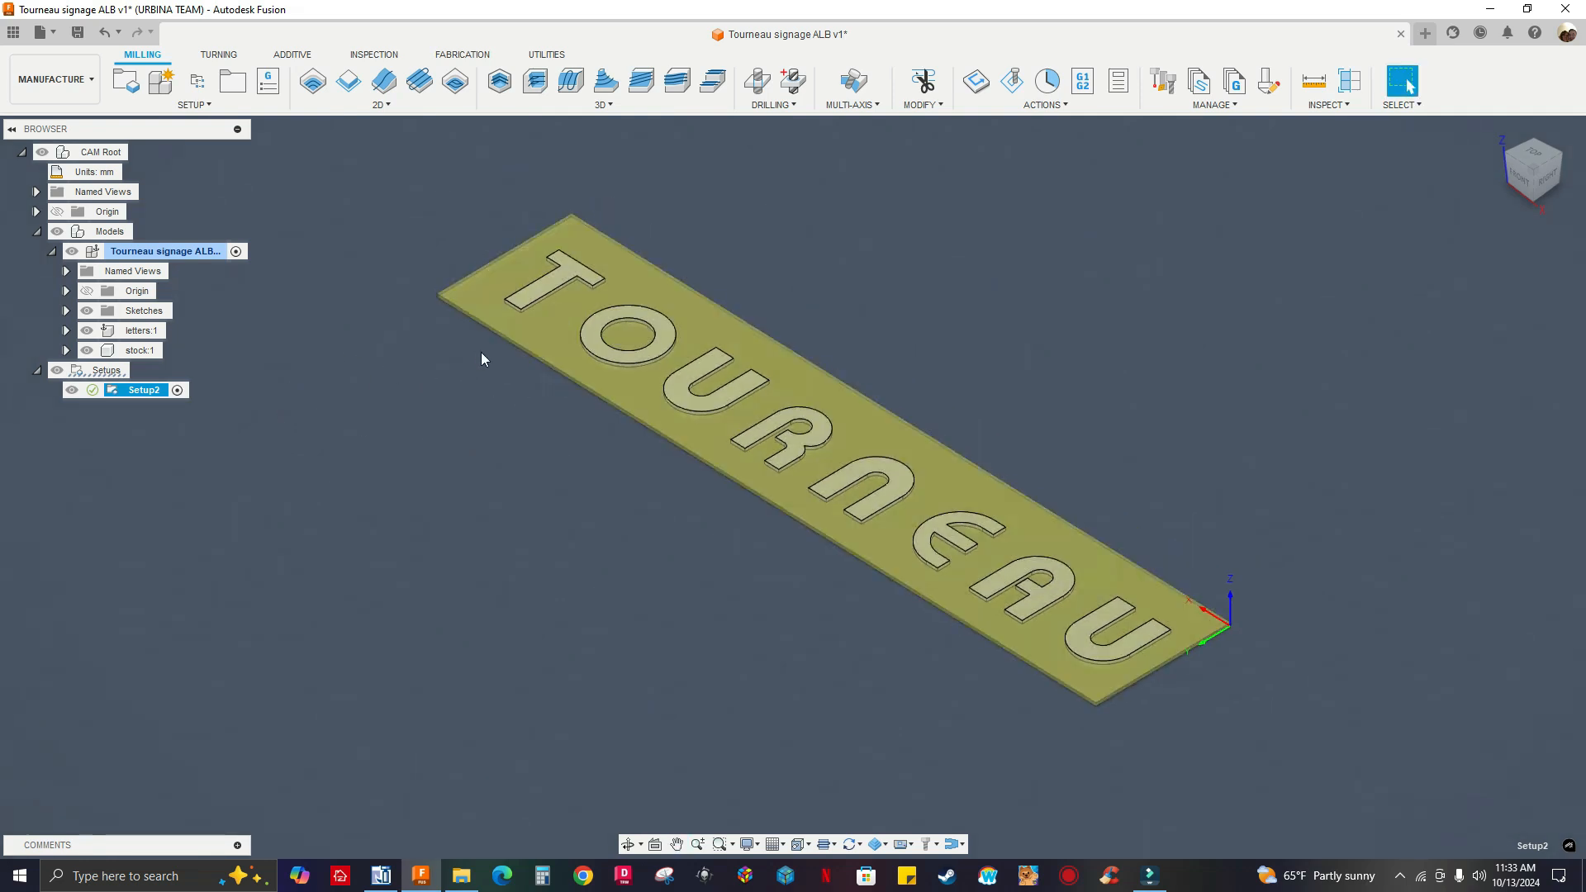
middle_click_drag(442, 383, 464, 438)
middle_click_drag(837, 341, 831, 329)
scroll(587, 354, "up", 3)
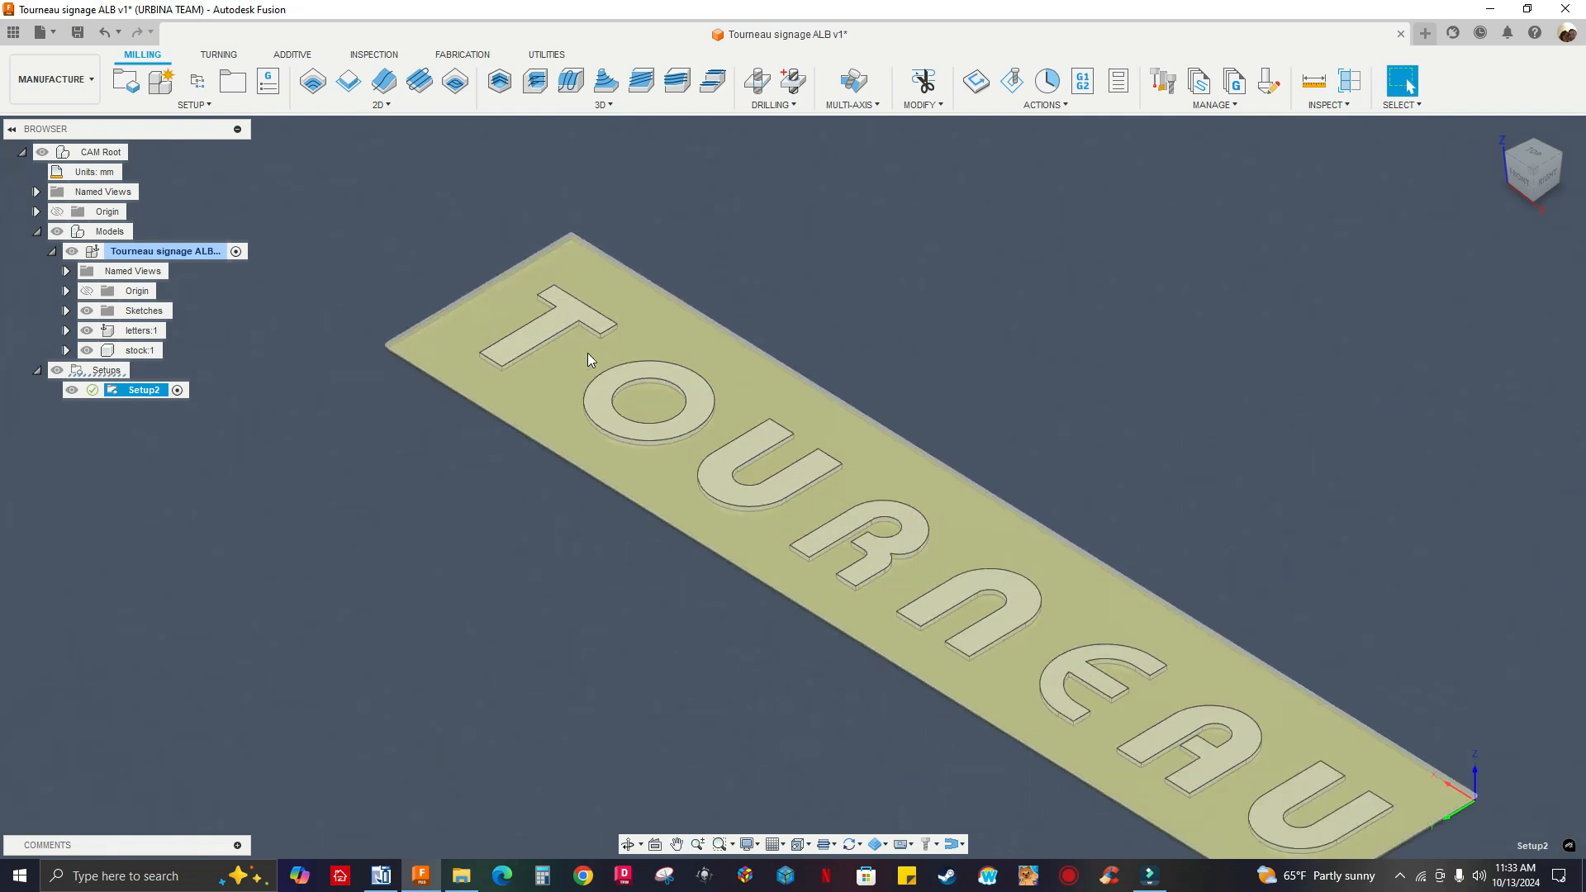
scroll(587, 353, "up", 1)
middle_click_drag(460, 429, 469, 370)
scroll(403, 349, "down", 1)
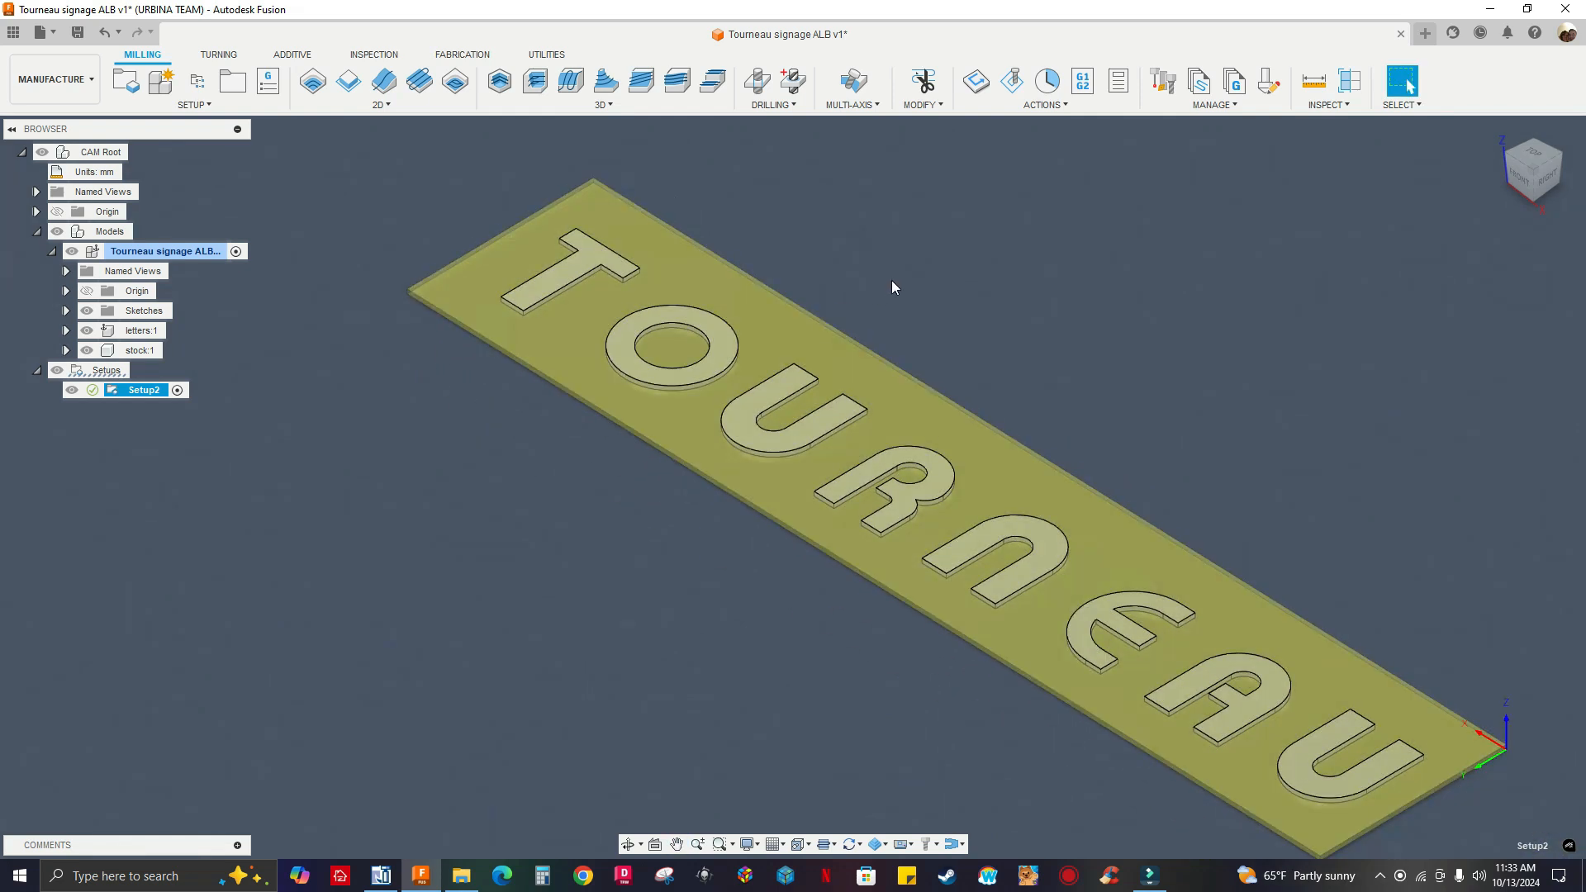
scroll(891, 283, "down", 1)
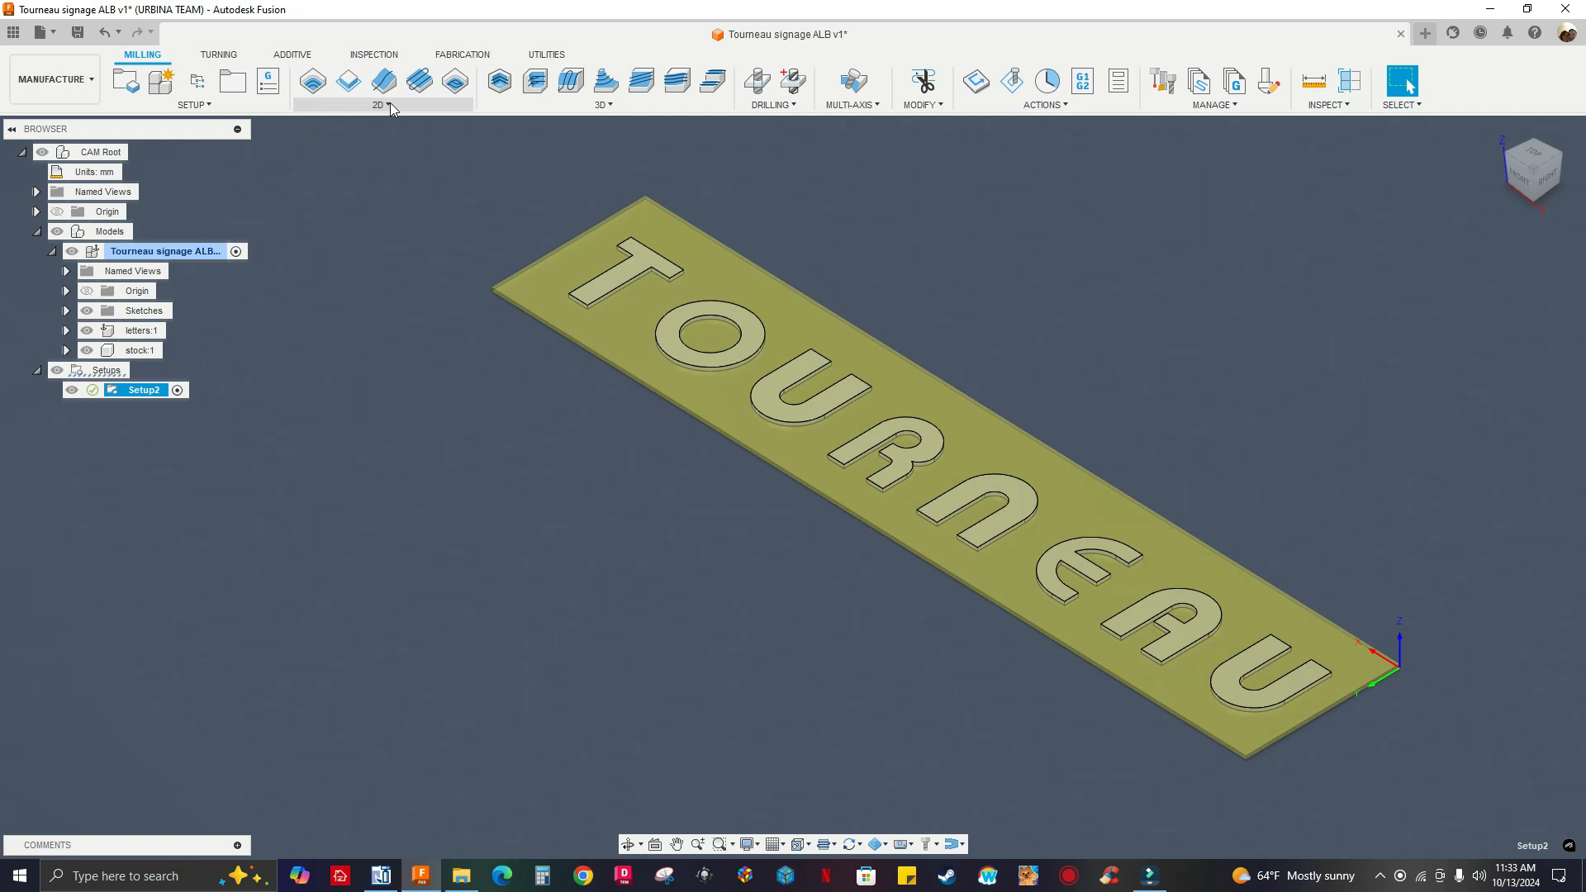
Start a 2D Contour operation and assign the 3/8" 46172 CNC Solid Carbide Compression Spiral from the Weeke WOOD FLAT ENDMILLS library.
left_click(346, 82)
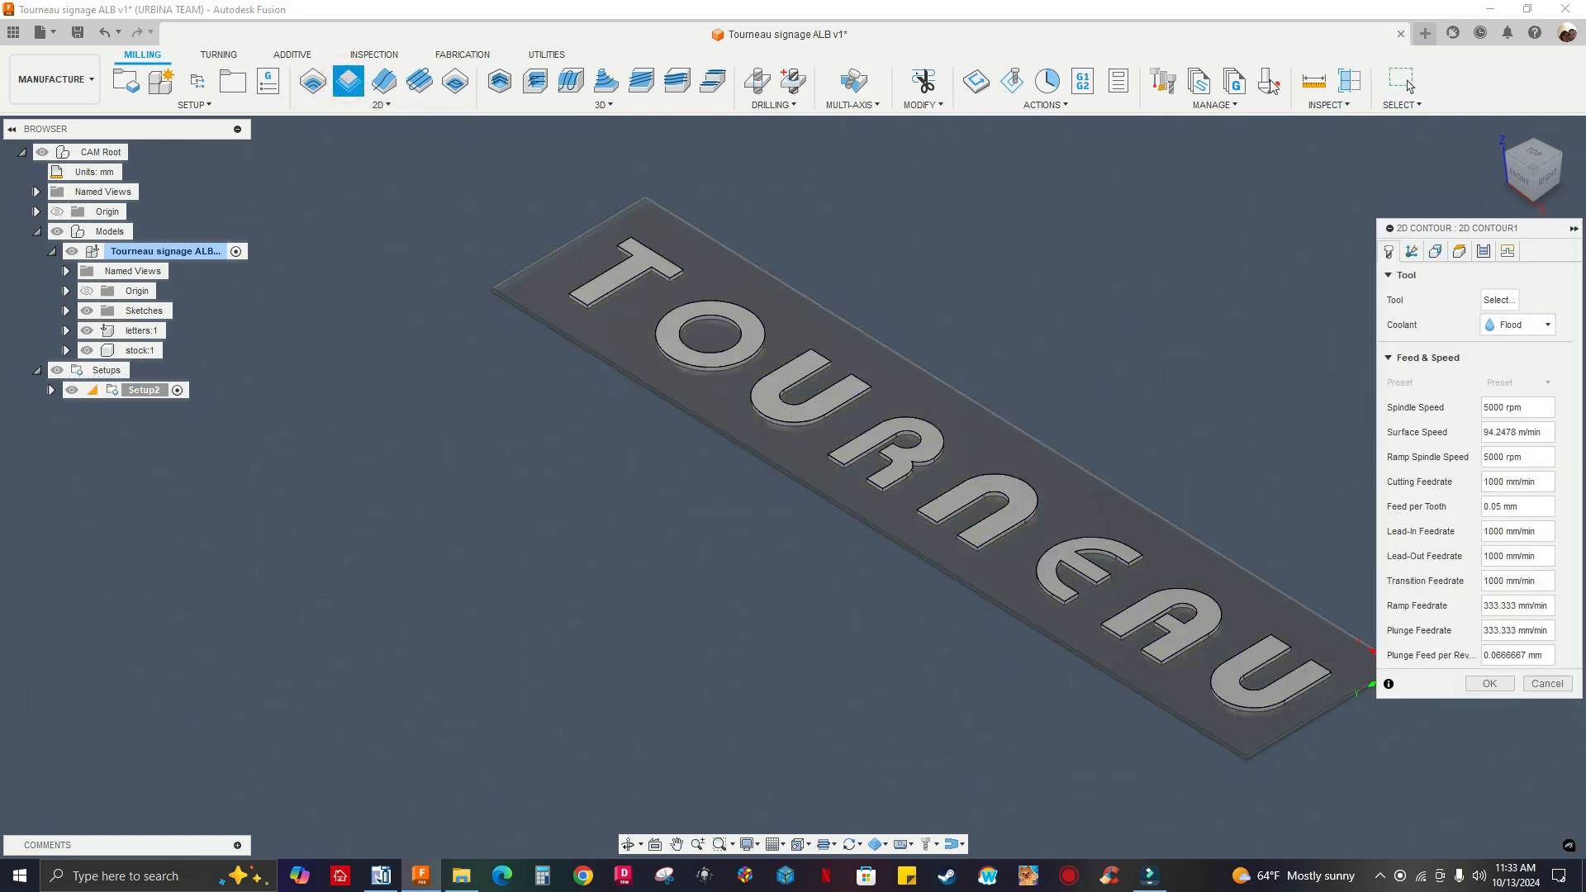
left_click(1497, 300)
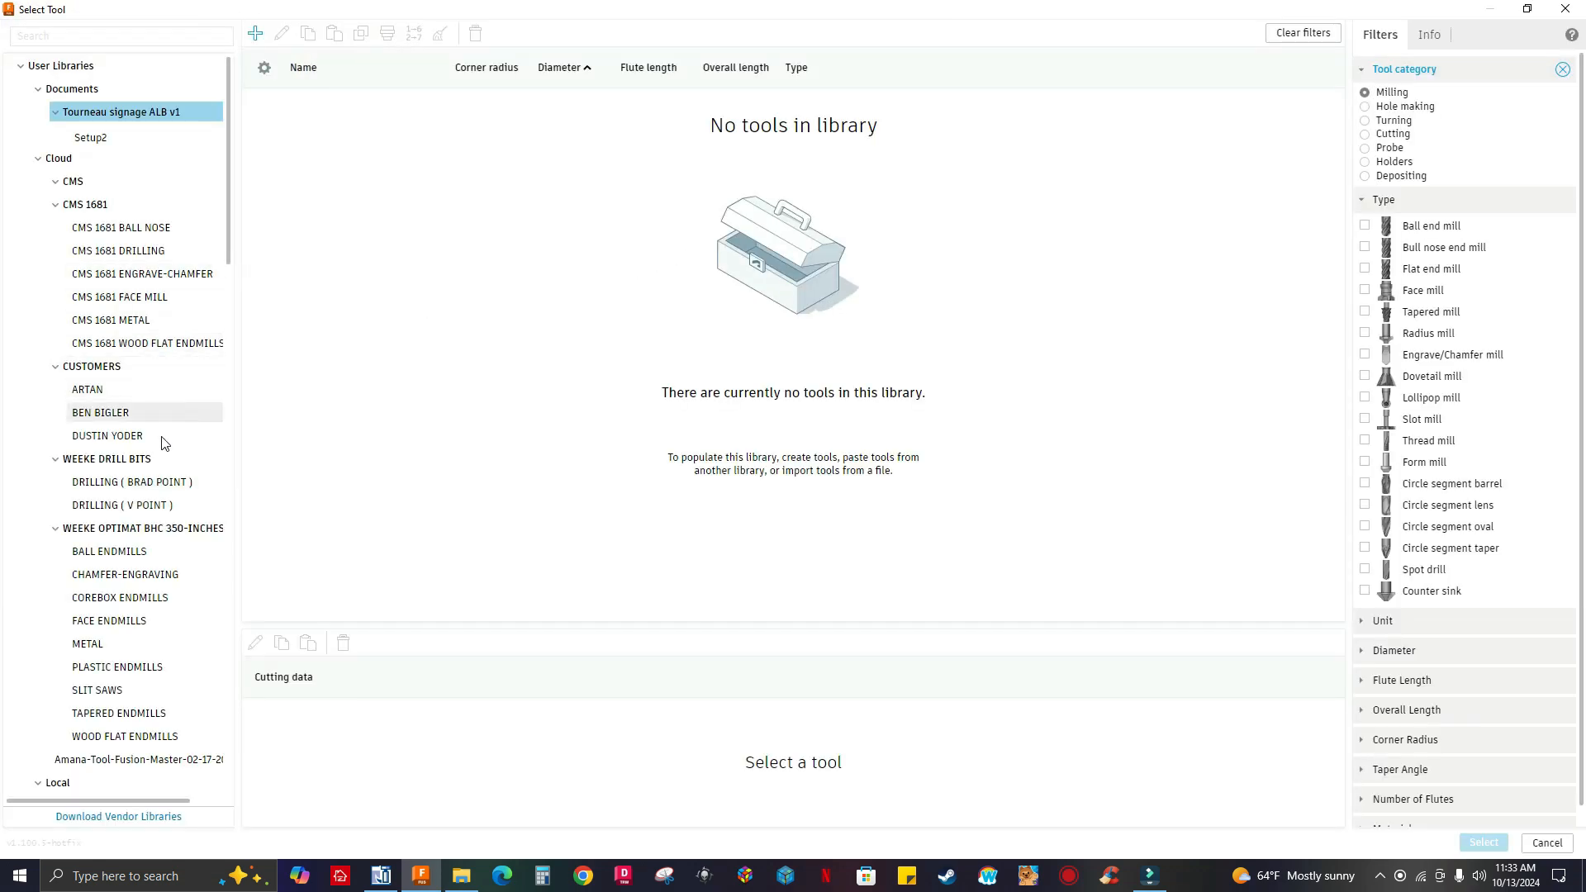
scroll(164, 462, "down", 2)
scroll(164, 471, "down", 4)
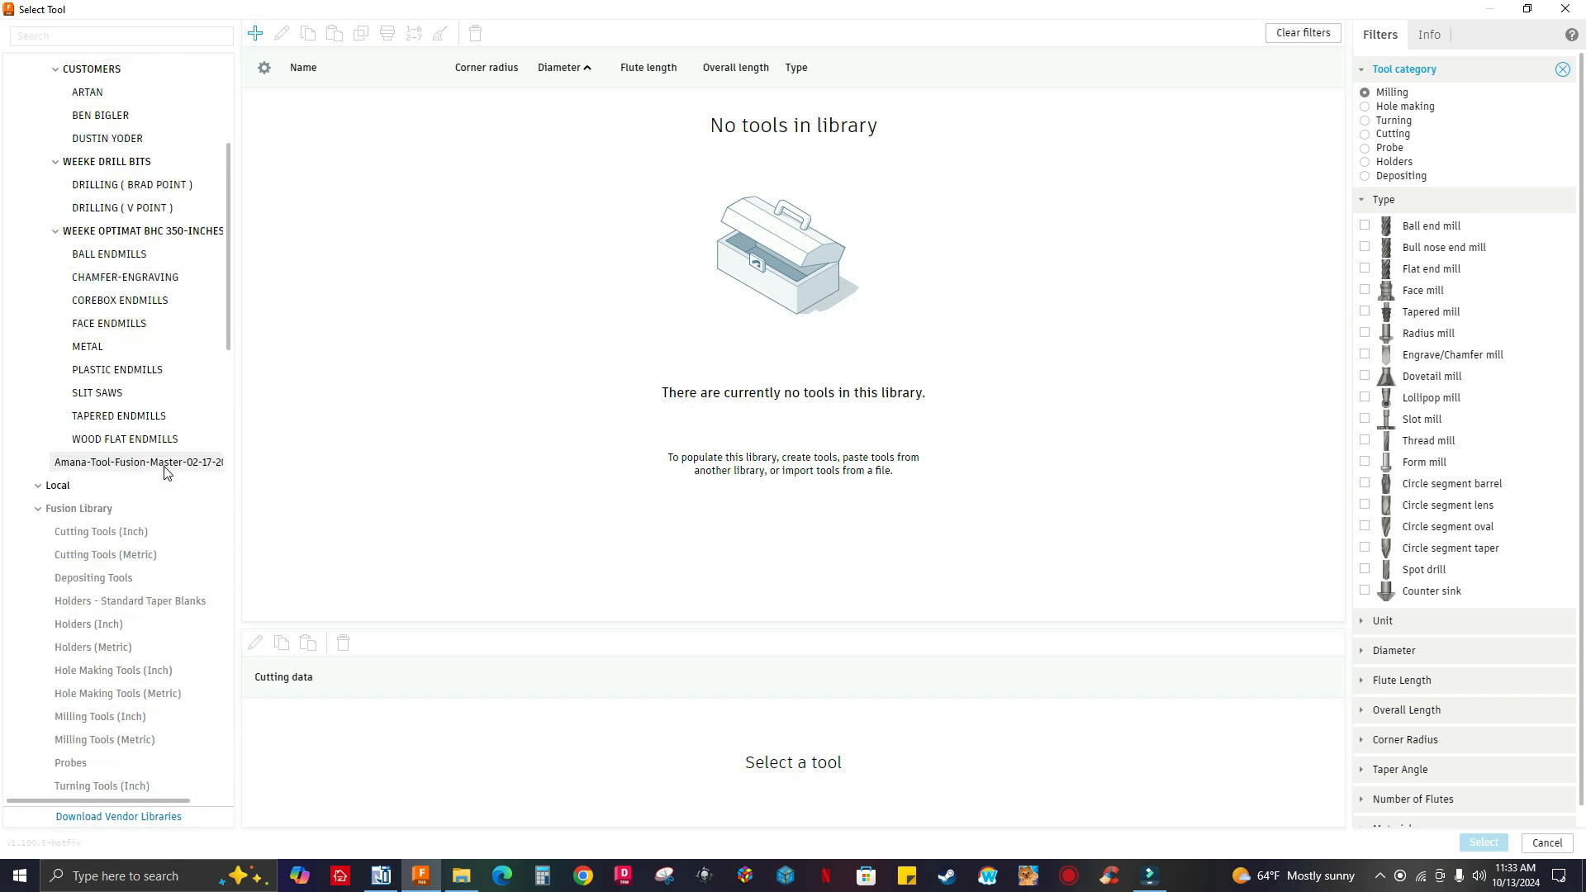
scroll(157, 372, "up", 1)
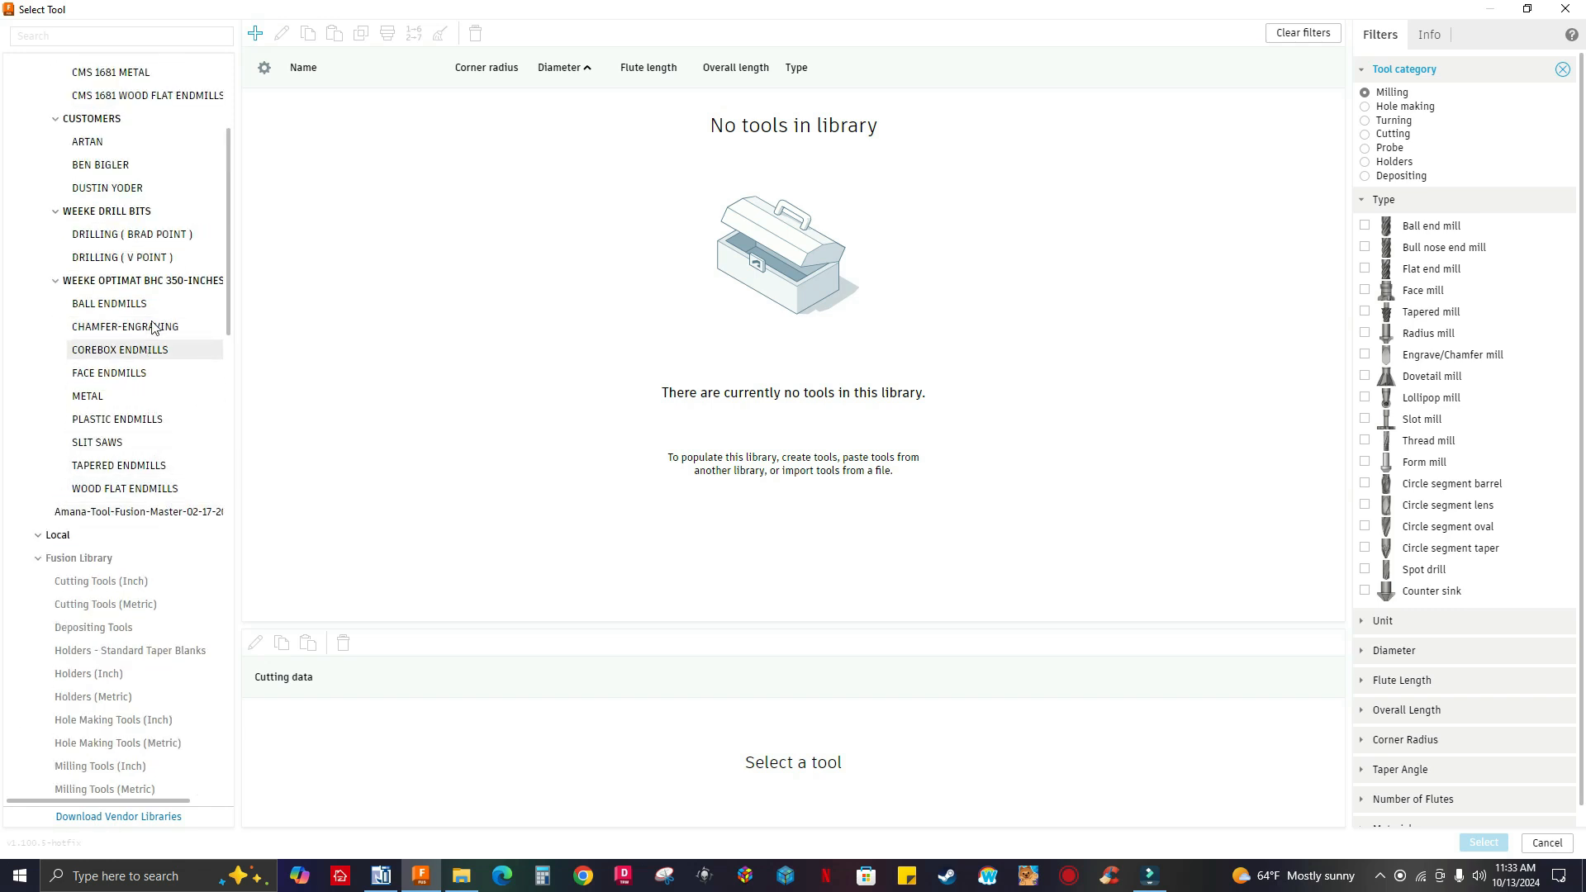
scroll(124, 346, "down", 4)
scroll(121, 384, "down", 10)
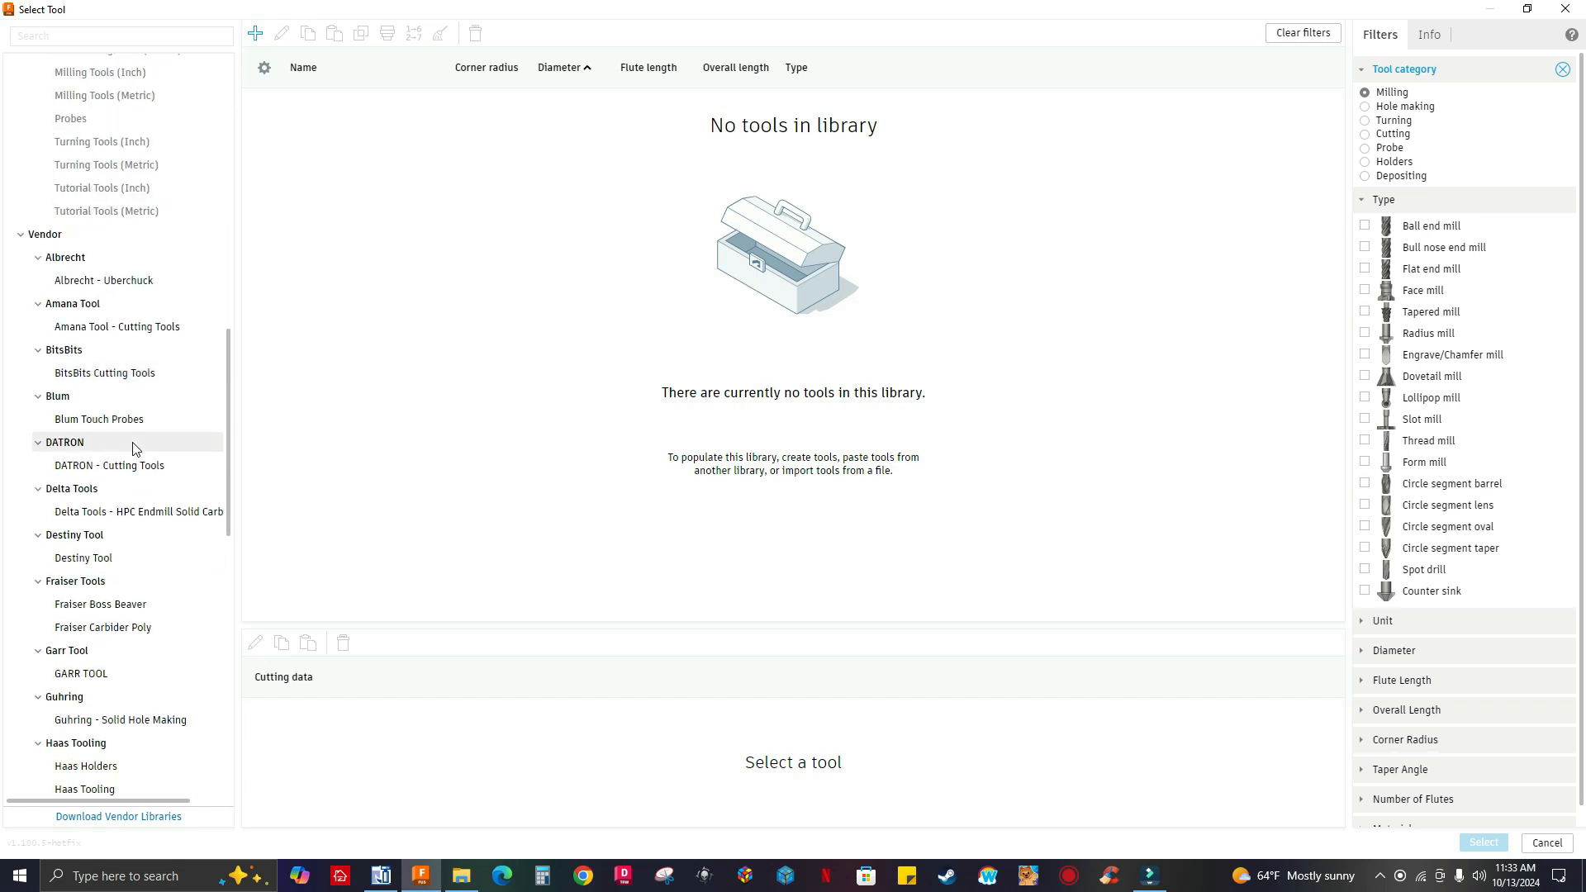
scroll(130, 436, "up", 11)
scroll(139, 429, "up", 6)
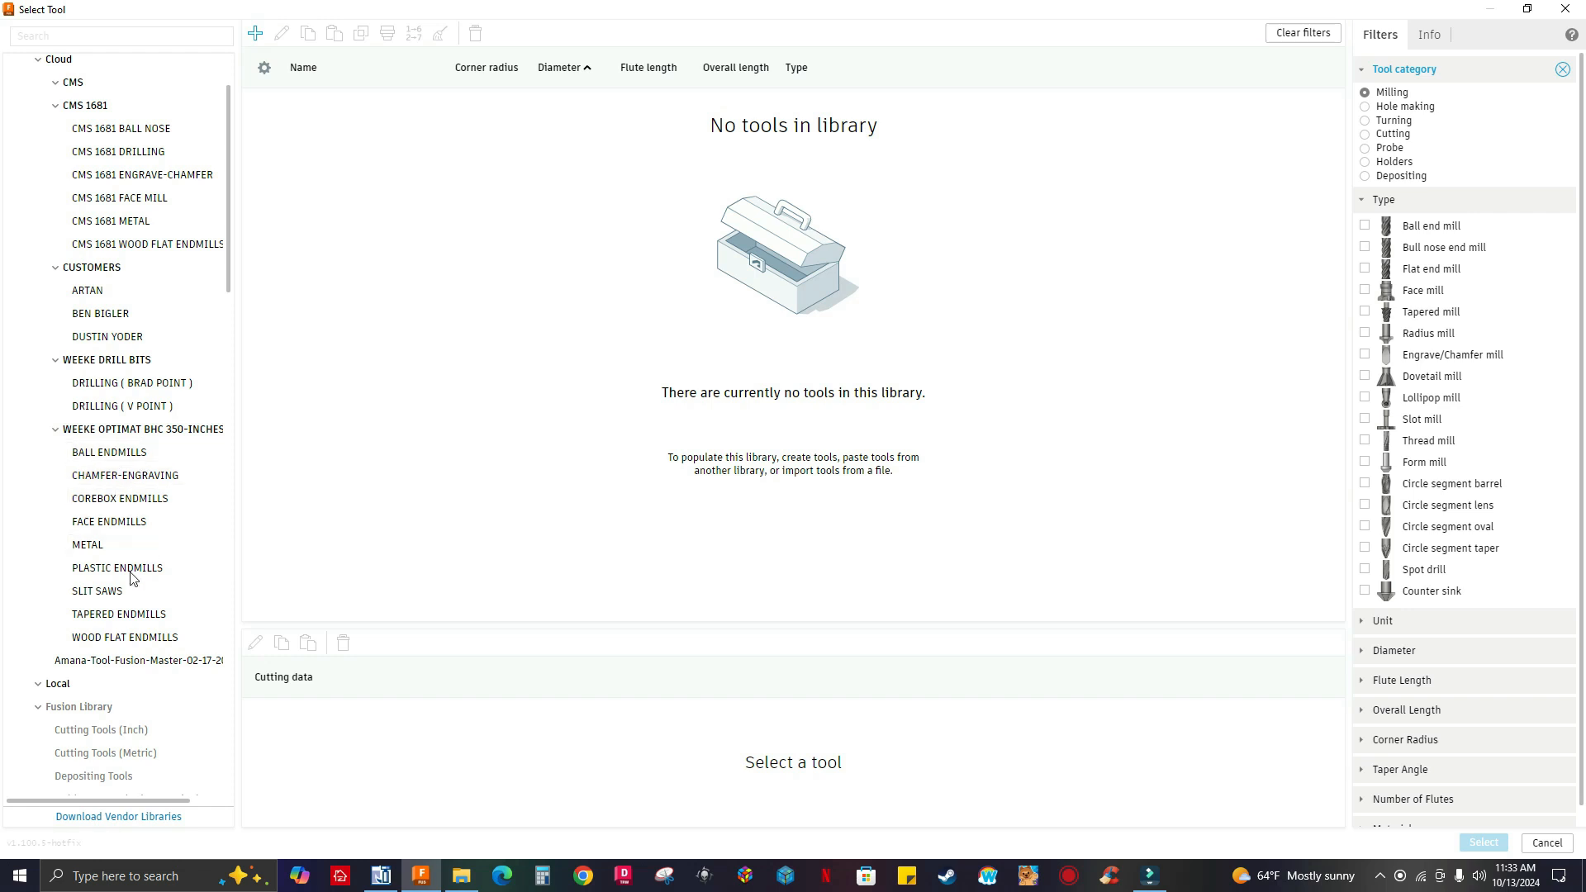
left_click(110, 637)
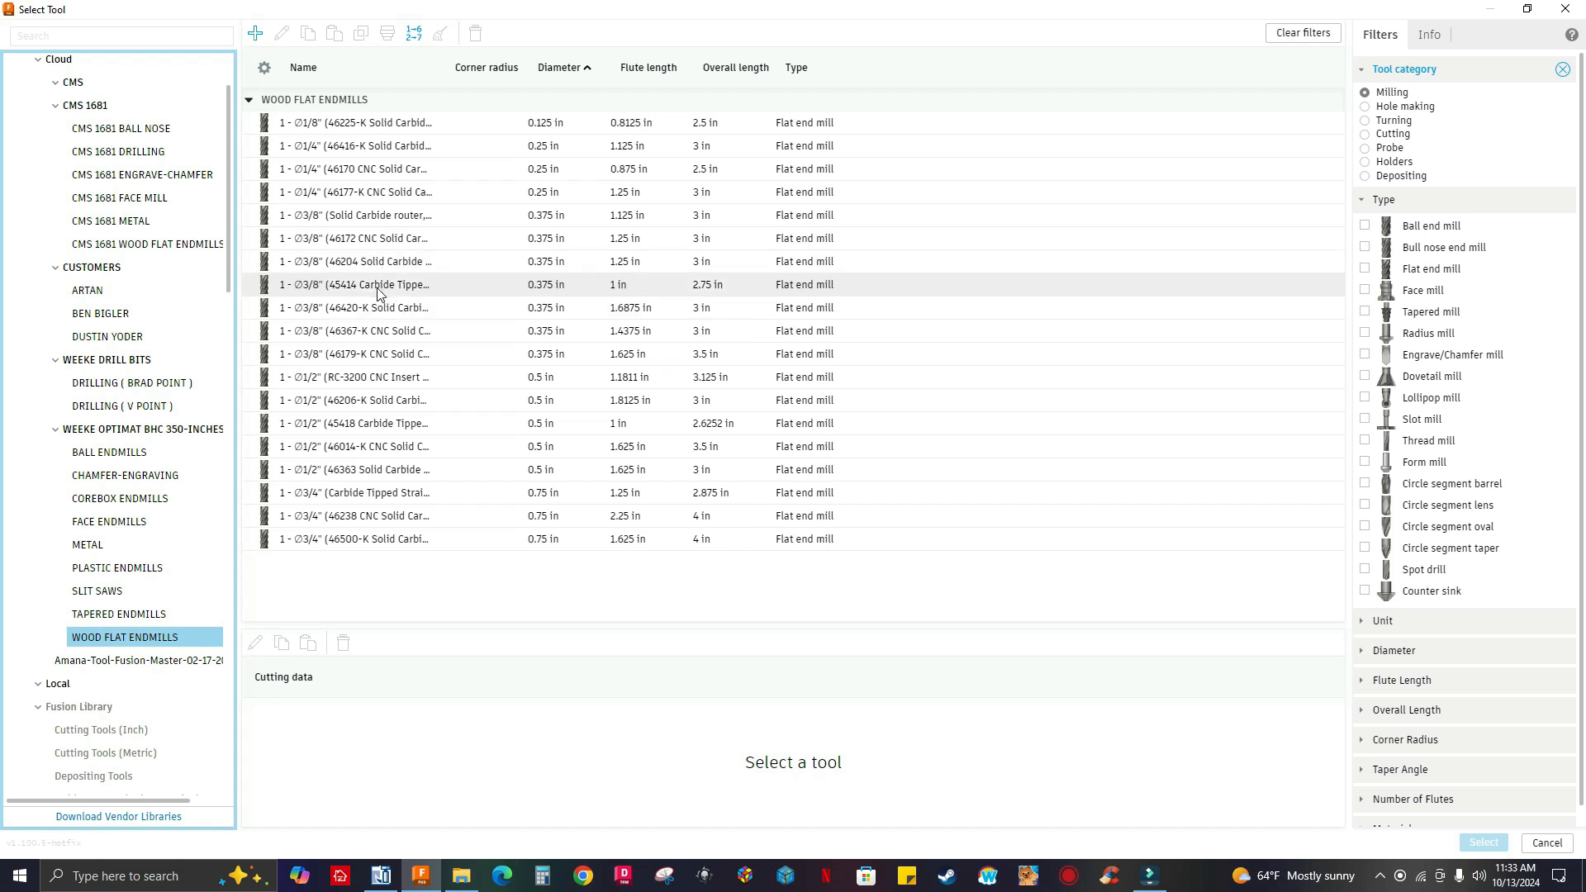
left_click(353, 238)
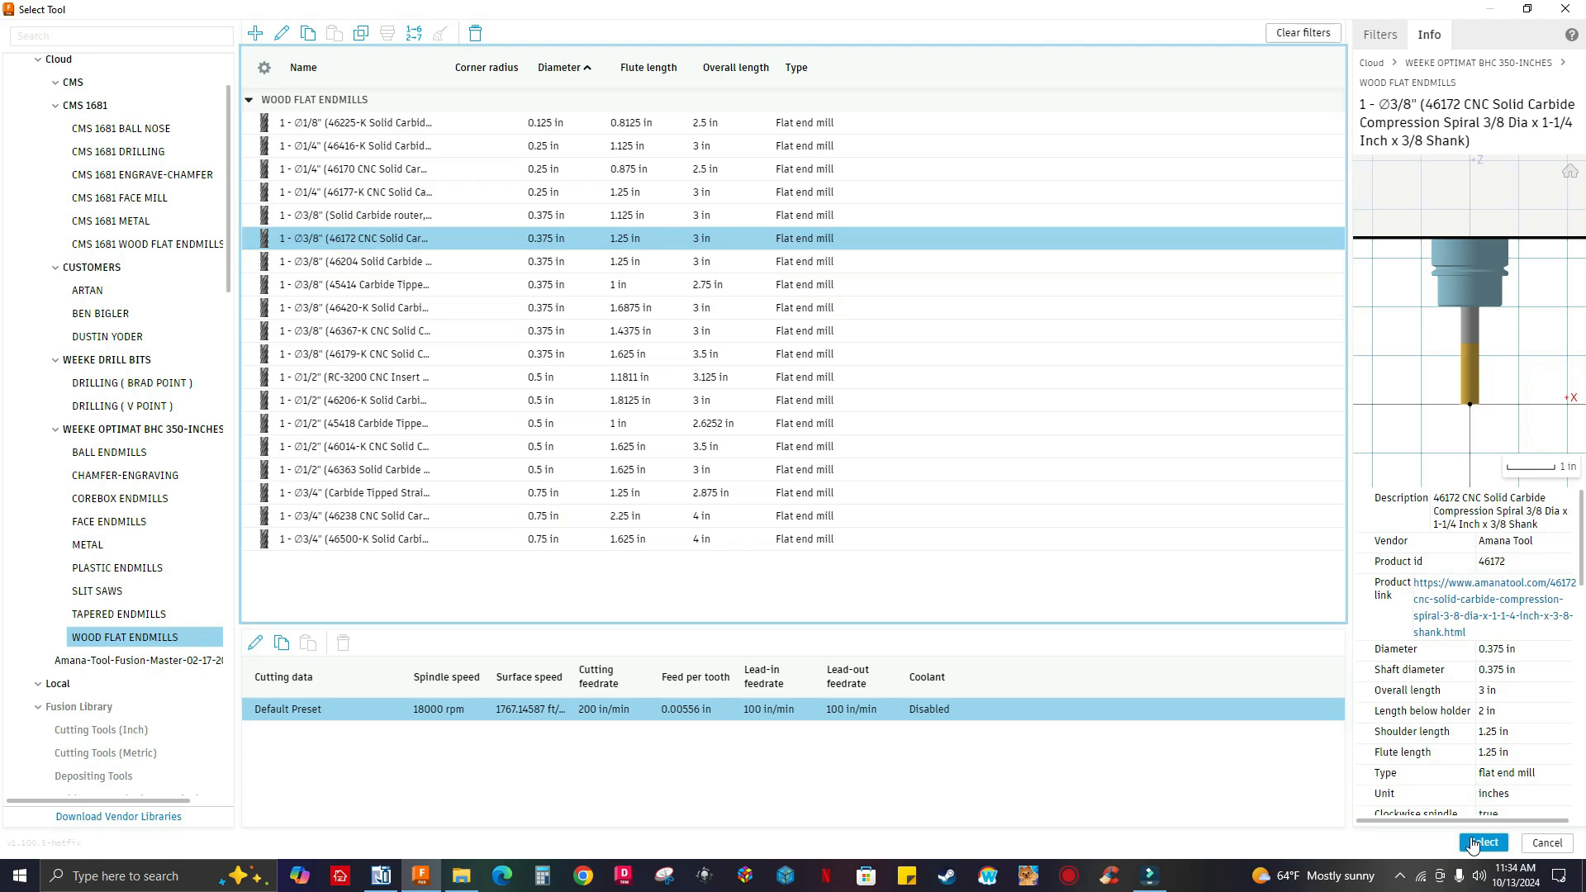
left_click(1472, 843)
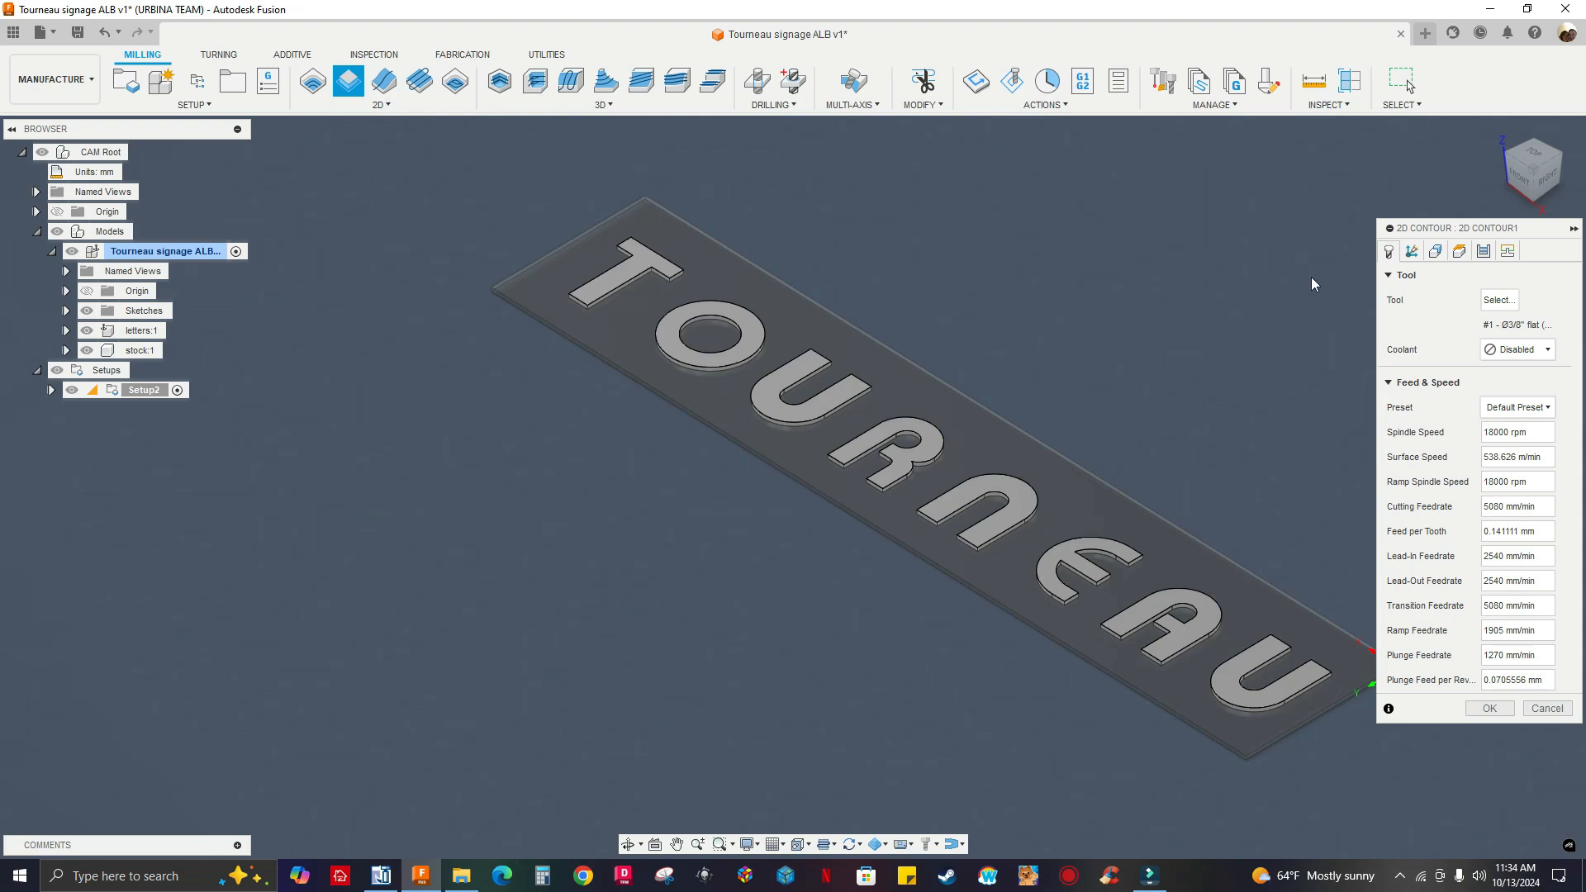
Switch to the contour operation's geometry settings and hide the stock component so that only the letters show.
left_click(1435, 251)
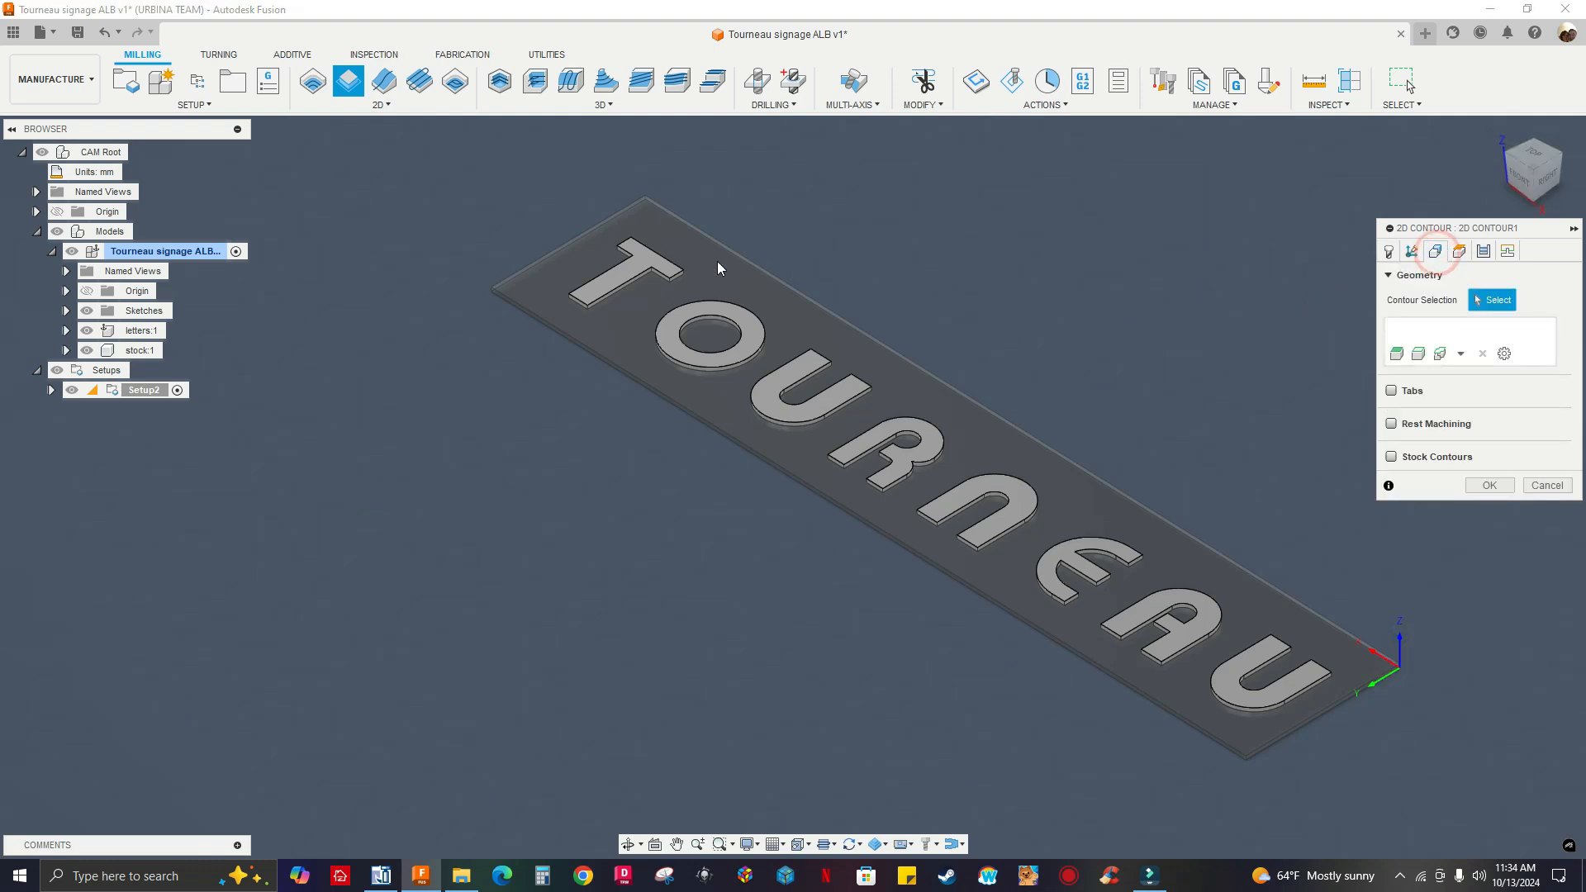
middle_click_drag(785, 275, 682, 328)
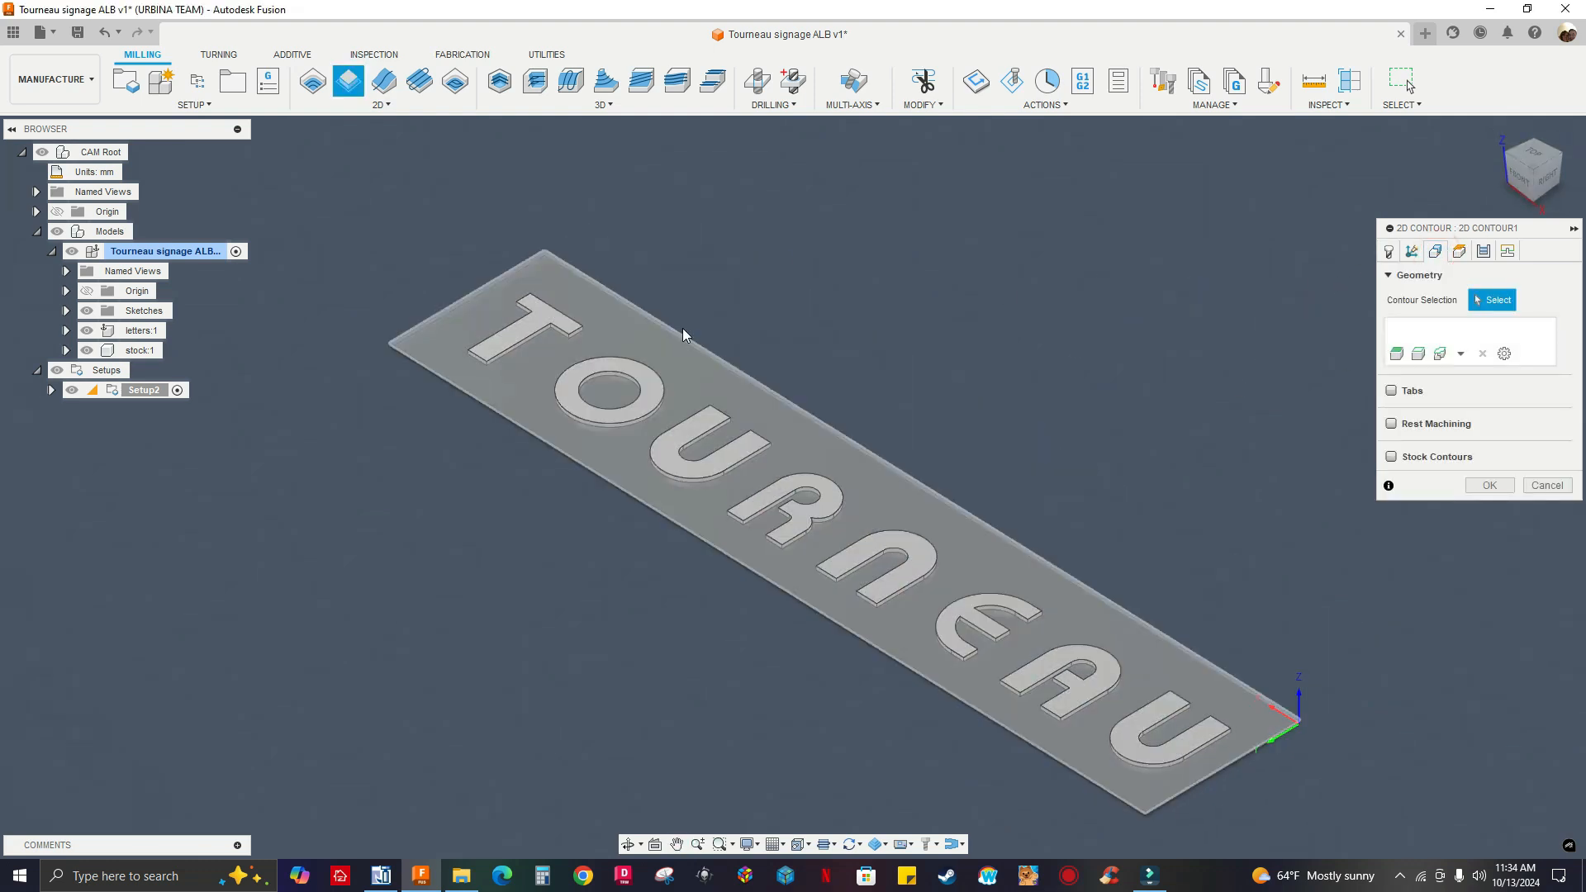
scroll(585, 309, "up", 2)
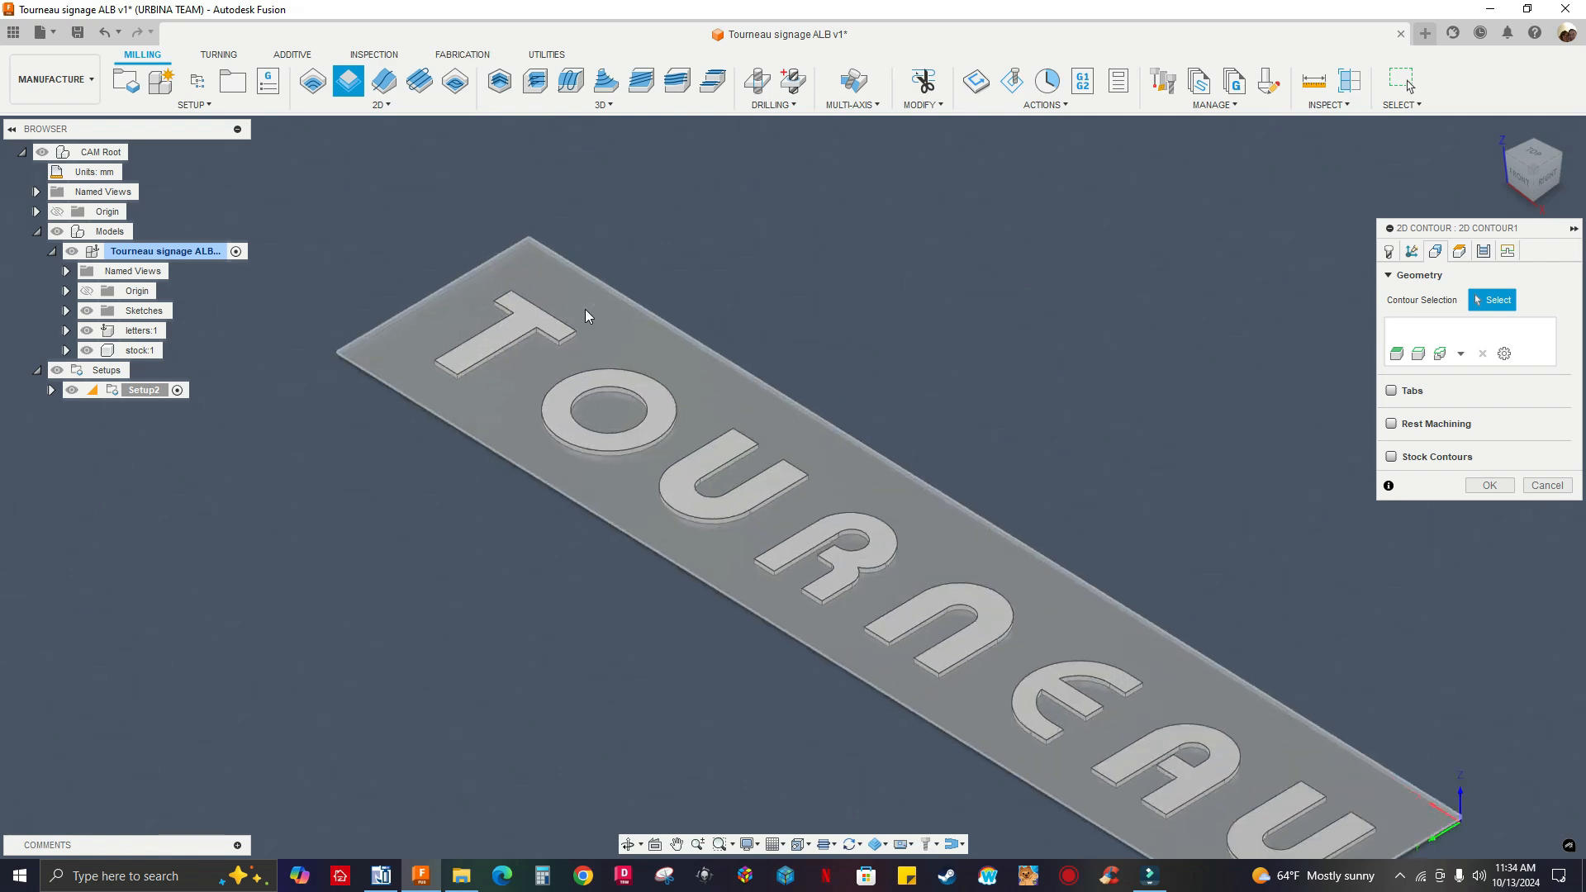
scroll(585, 309, "up", 4)
scroll(785, 355, "down", 2)
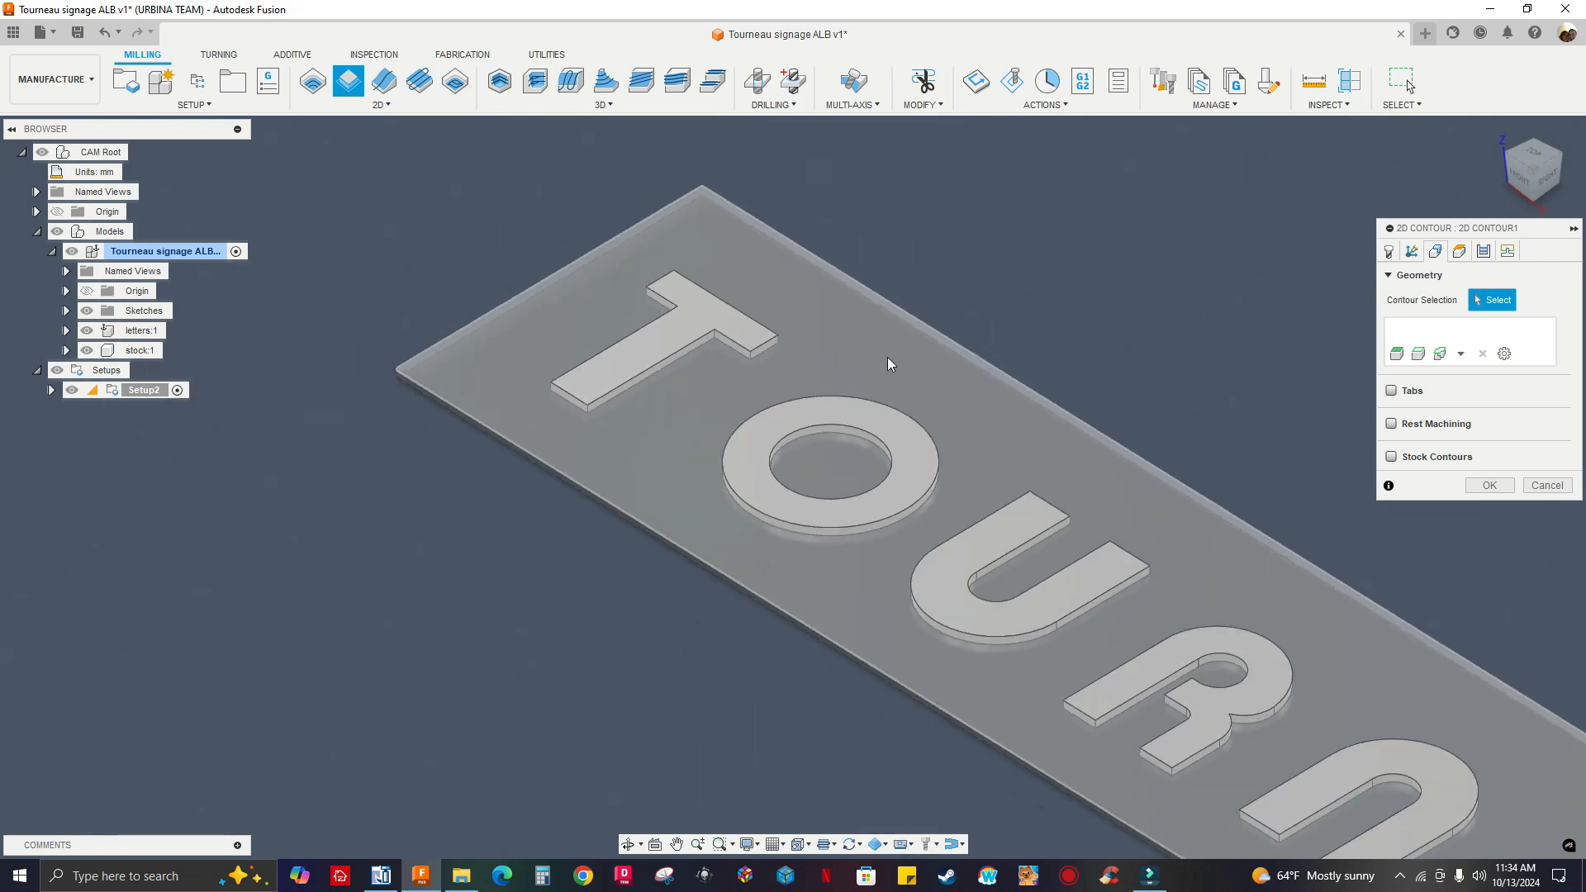
scroll(887, 358, "down", 3)
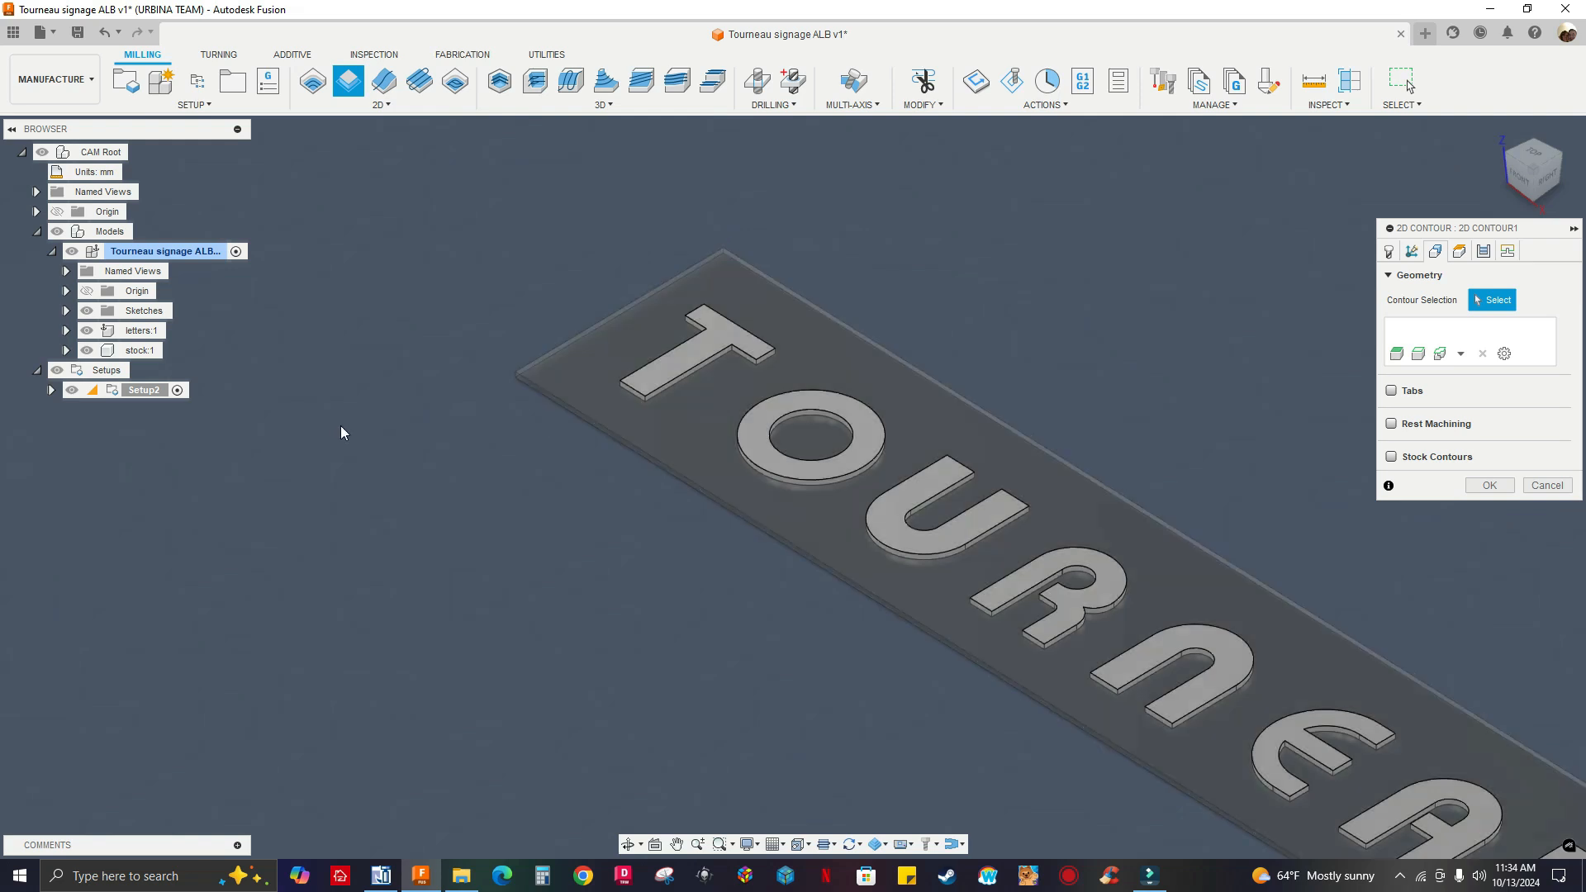
left_click(87, 350)
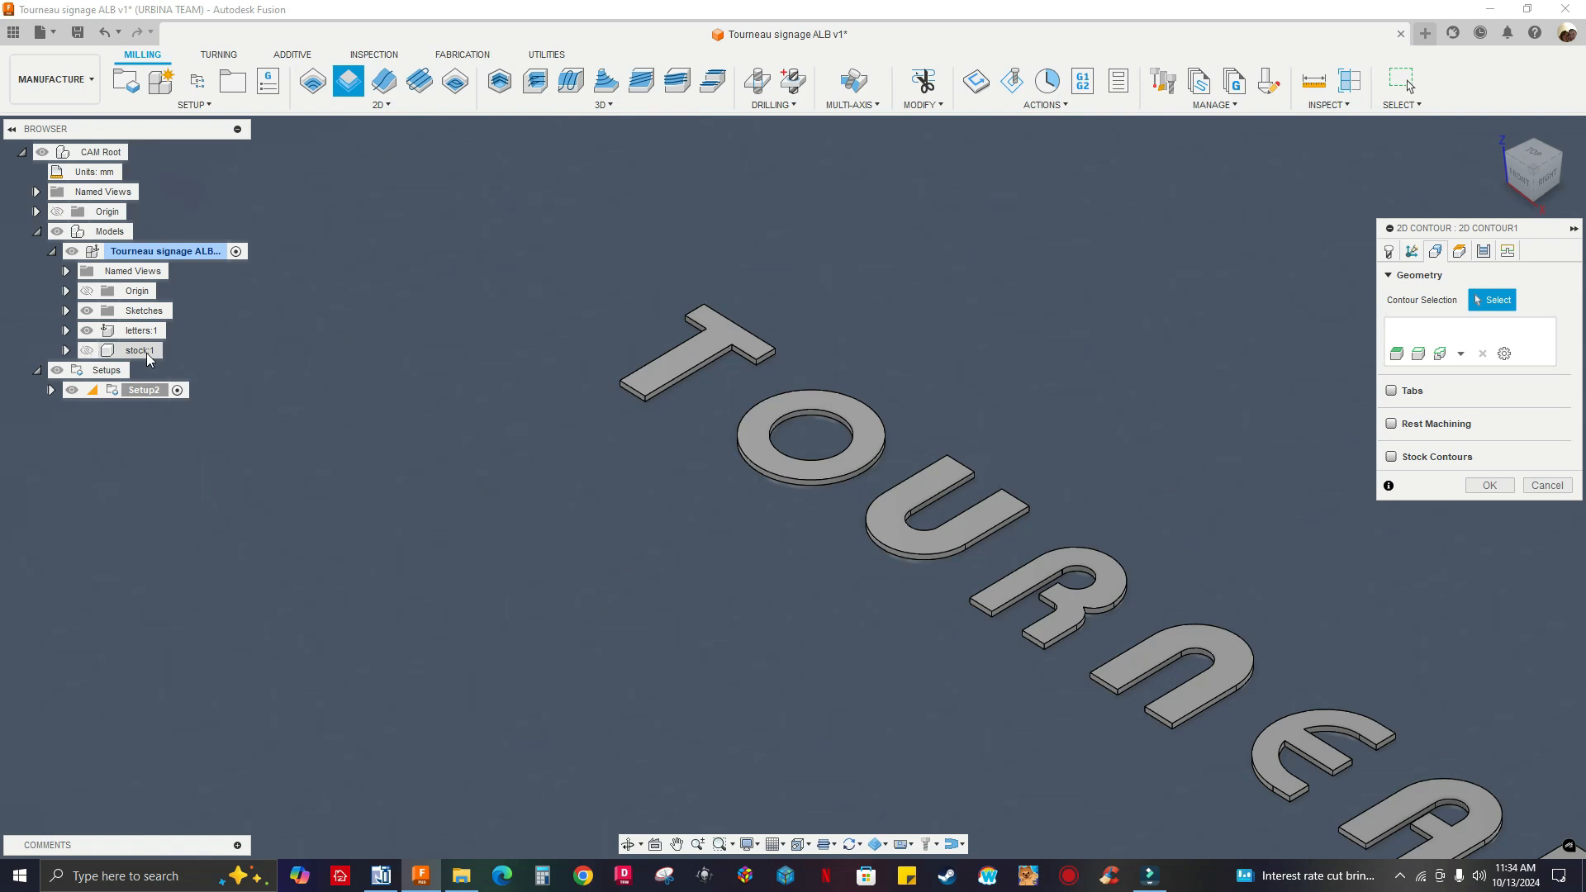
scroll(226, 374, "down", 2)
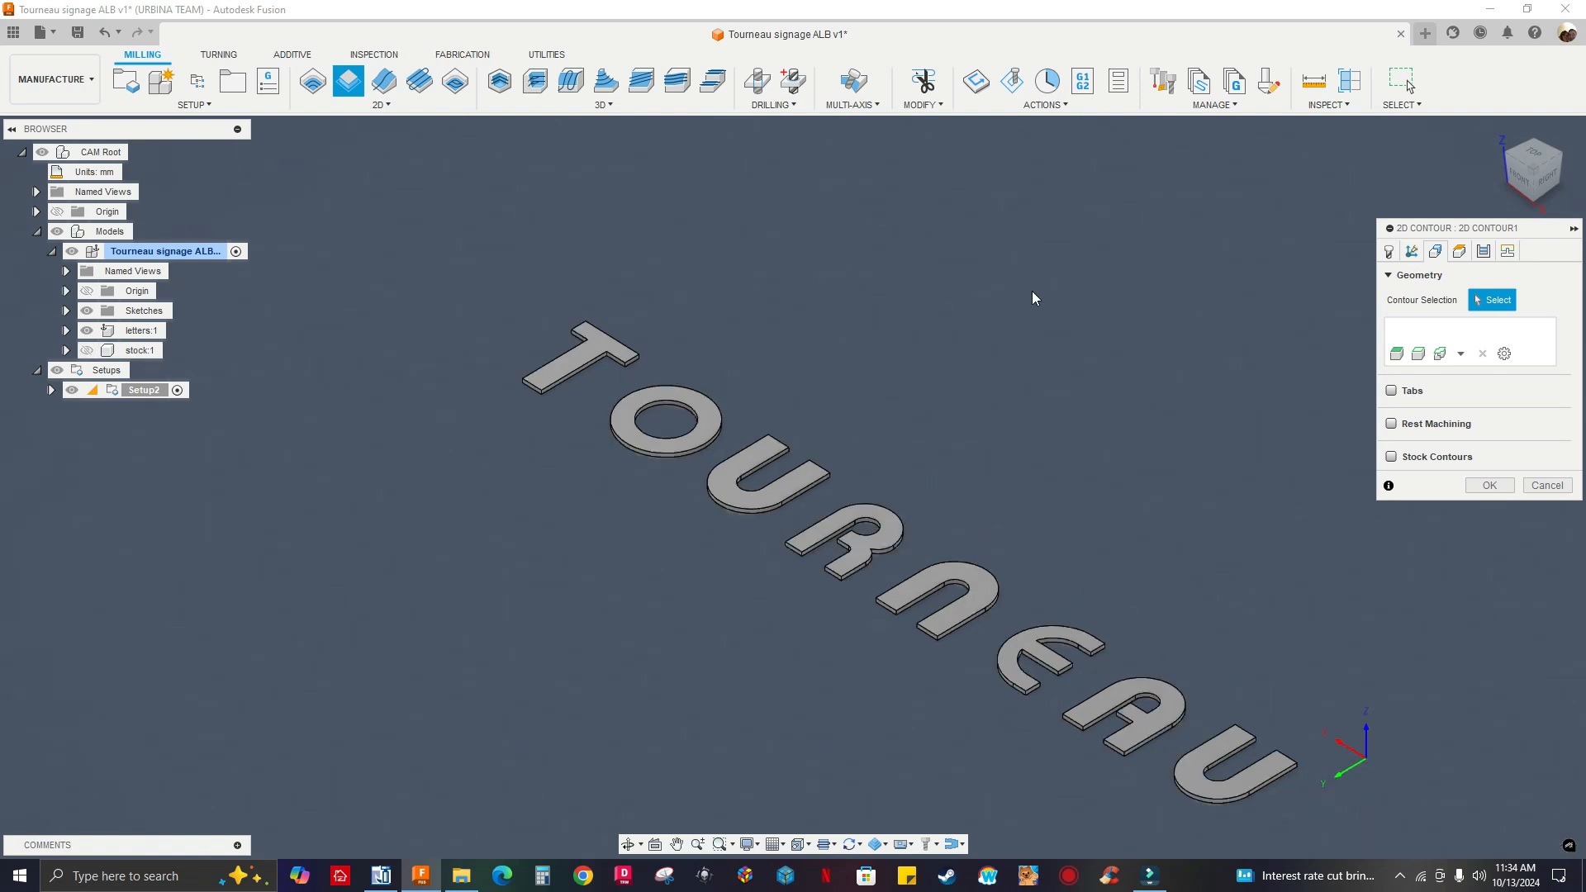
left_click(1417, 353)
scroll(554, 399, "up", 5)
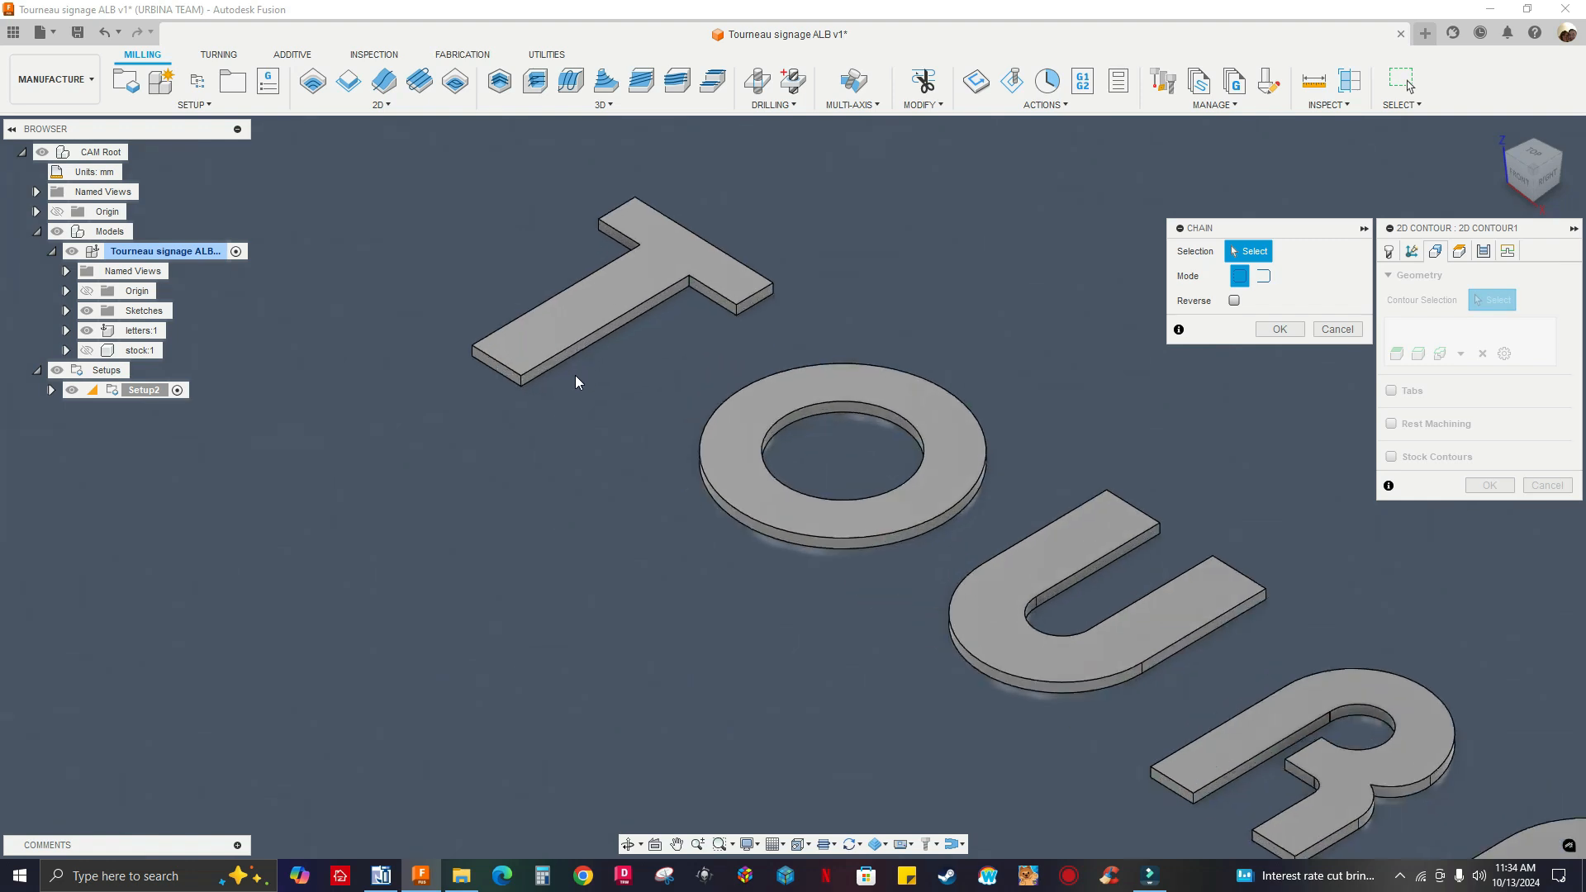
left_click(574, 359)
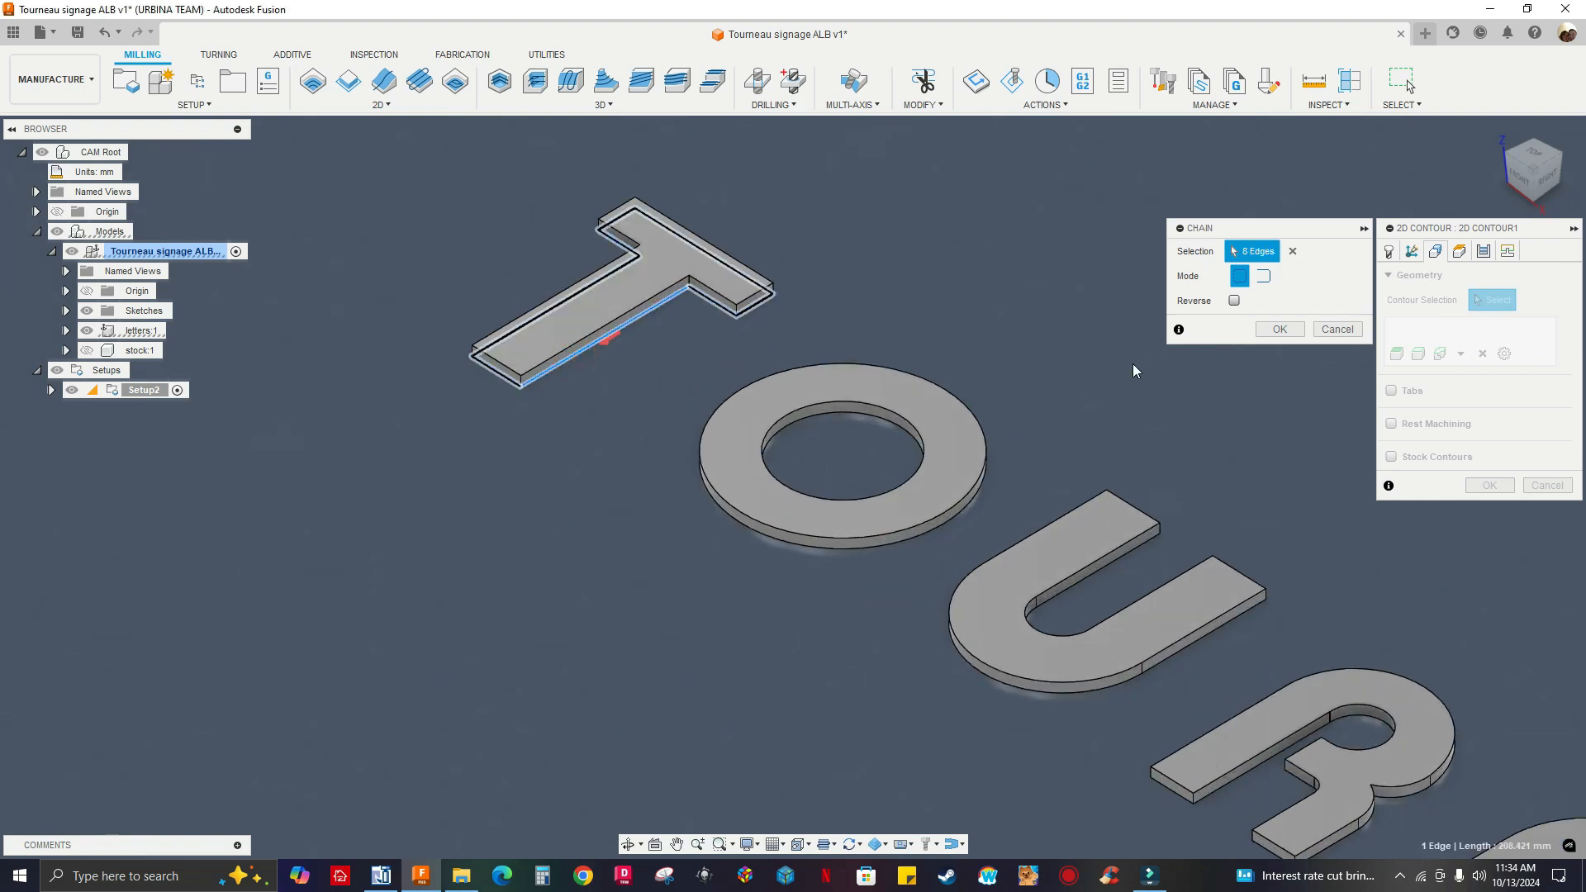
left_click(1292, 251)
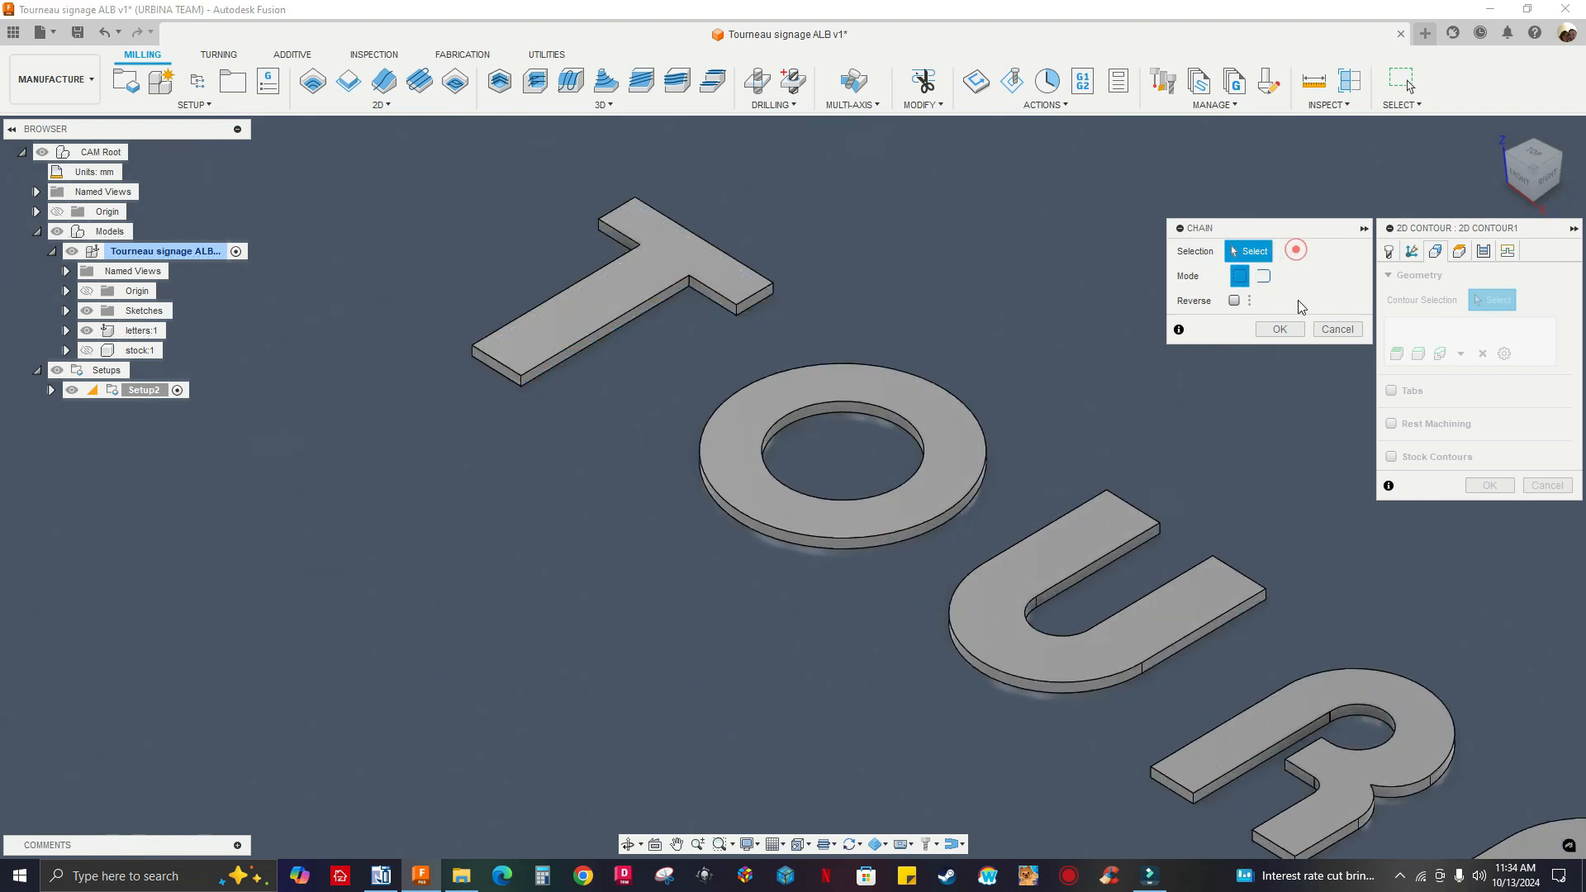
left_click(1335, 329)
Try picking the bottom edge chains of the T and the inner and outer O as contours, and clear the selection.
scroll(592, 361, "up", 2)
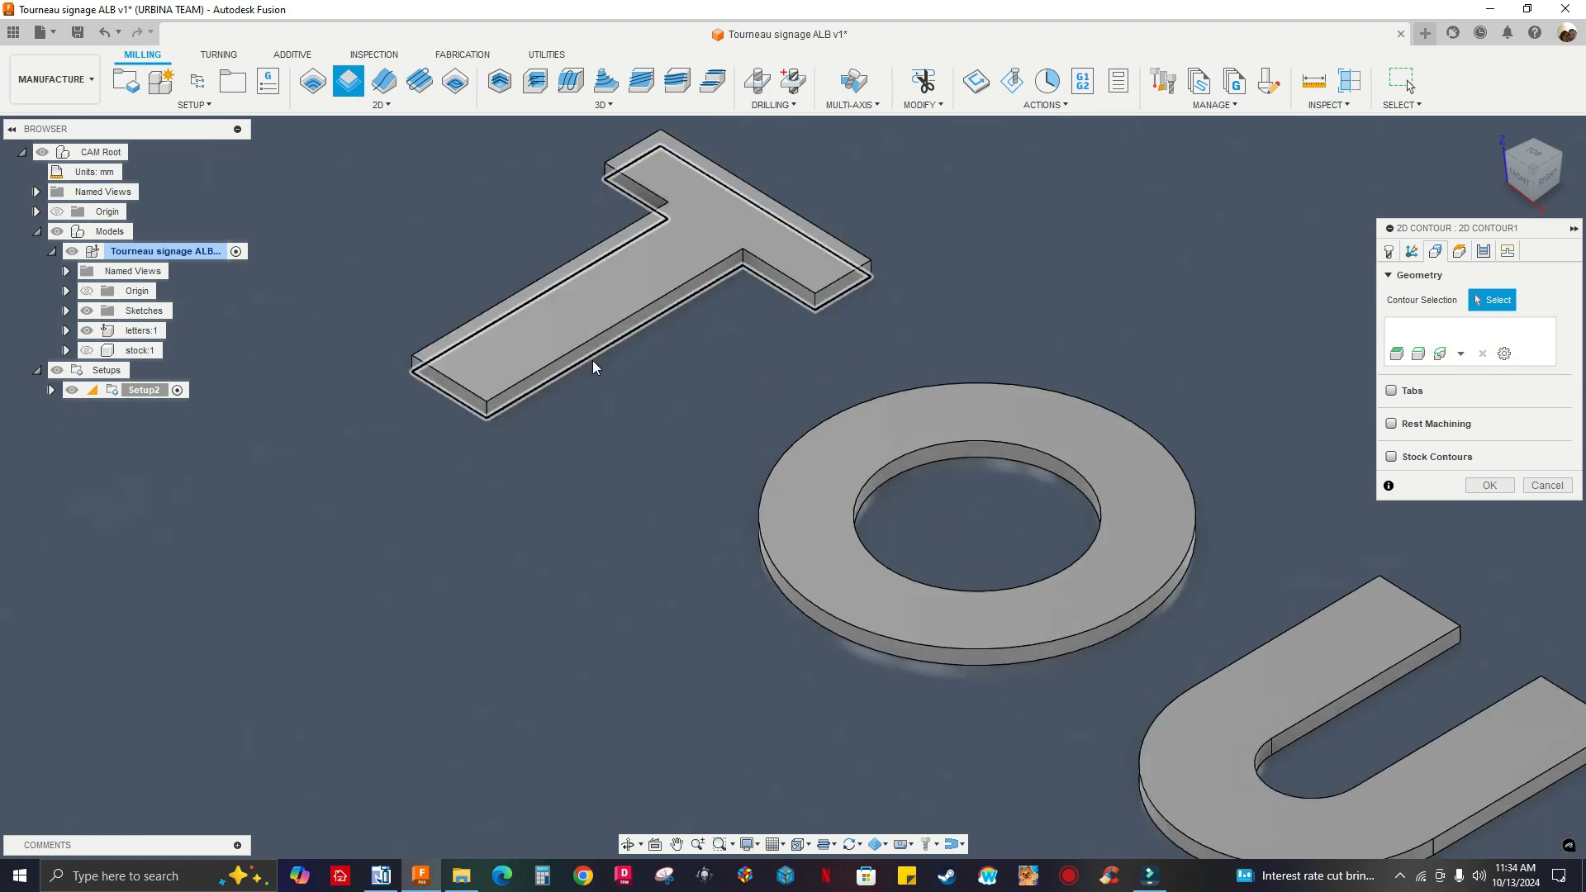
left_click(593, 363)
scroll(587, 368, "down", 4)
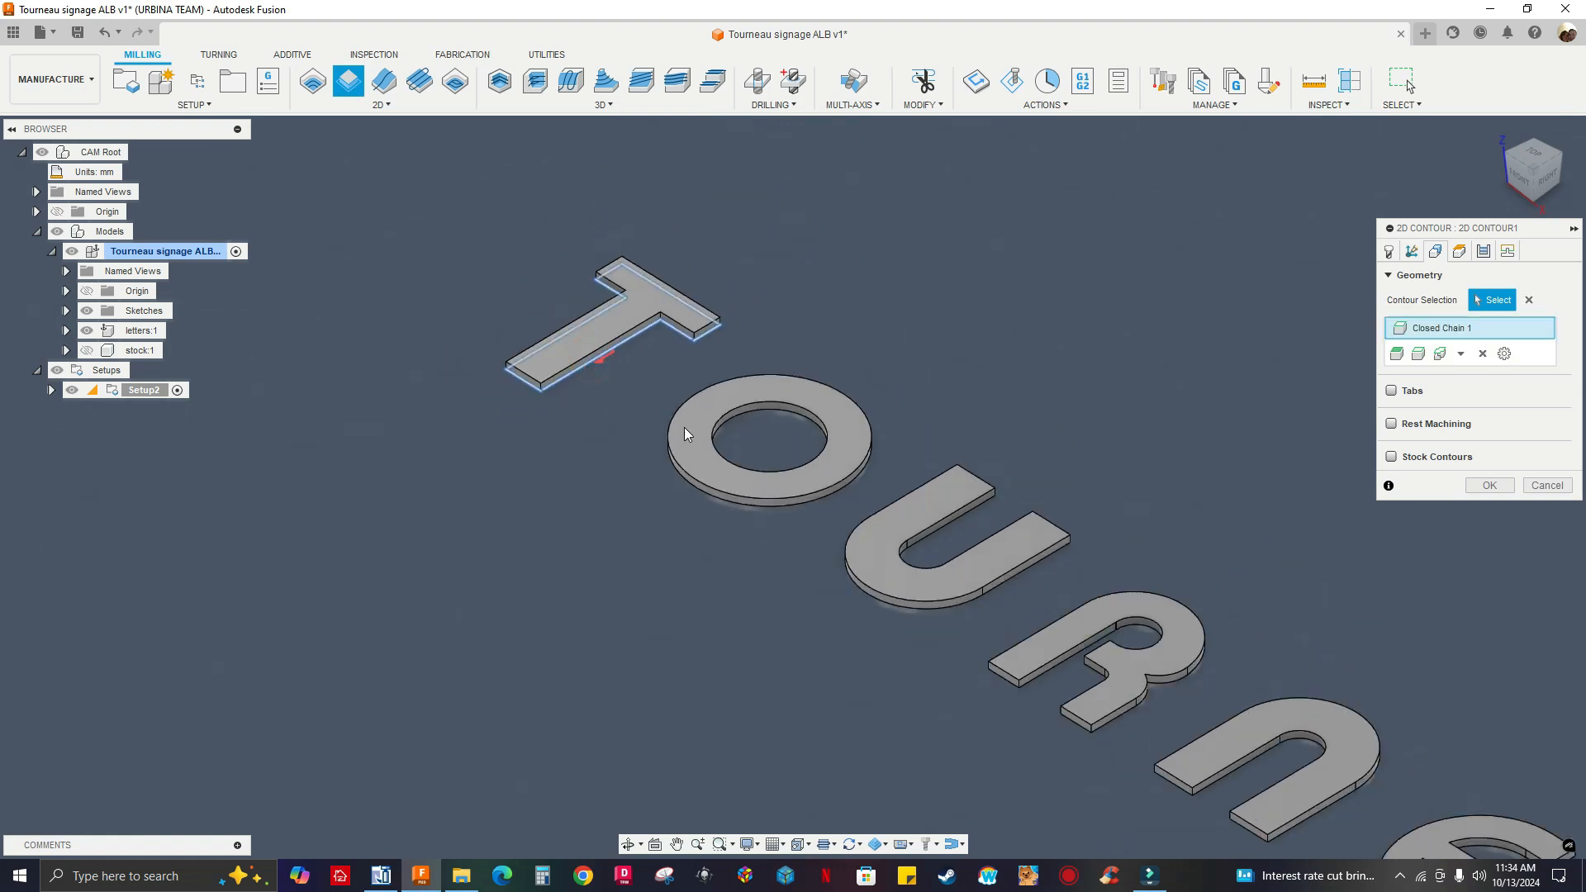
left_click(759, 408)
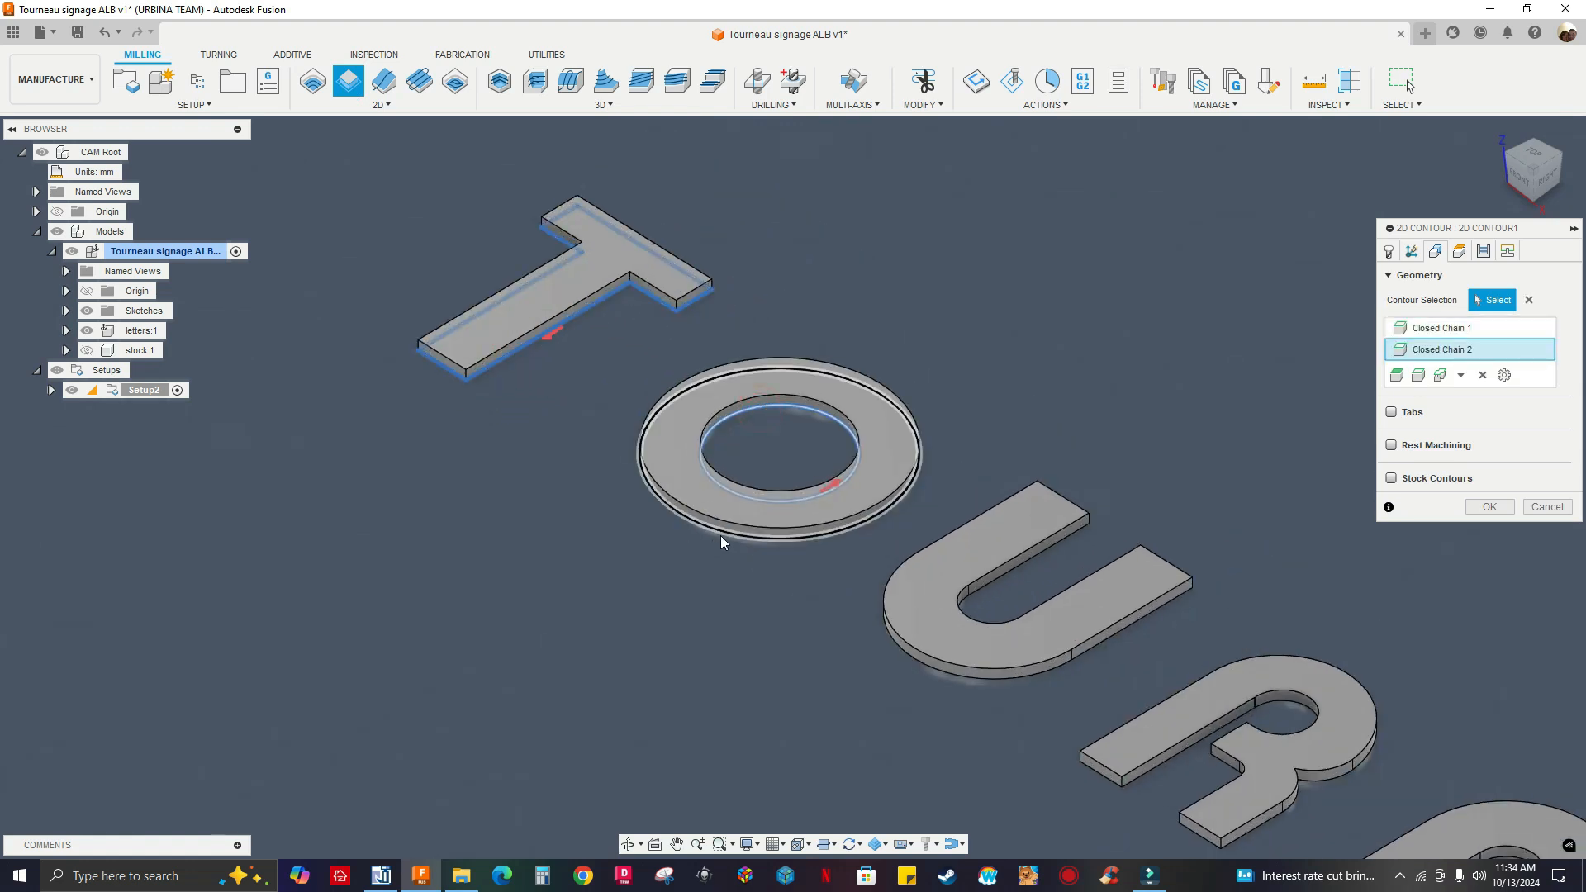
left_click(720, 535)
scroll(815, 429, "down", 3)
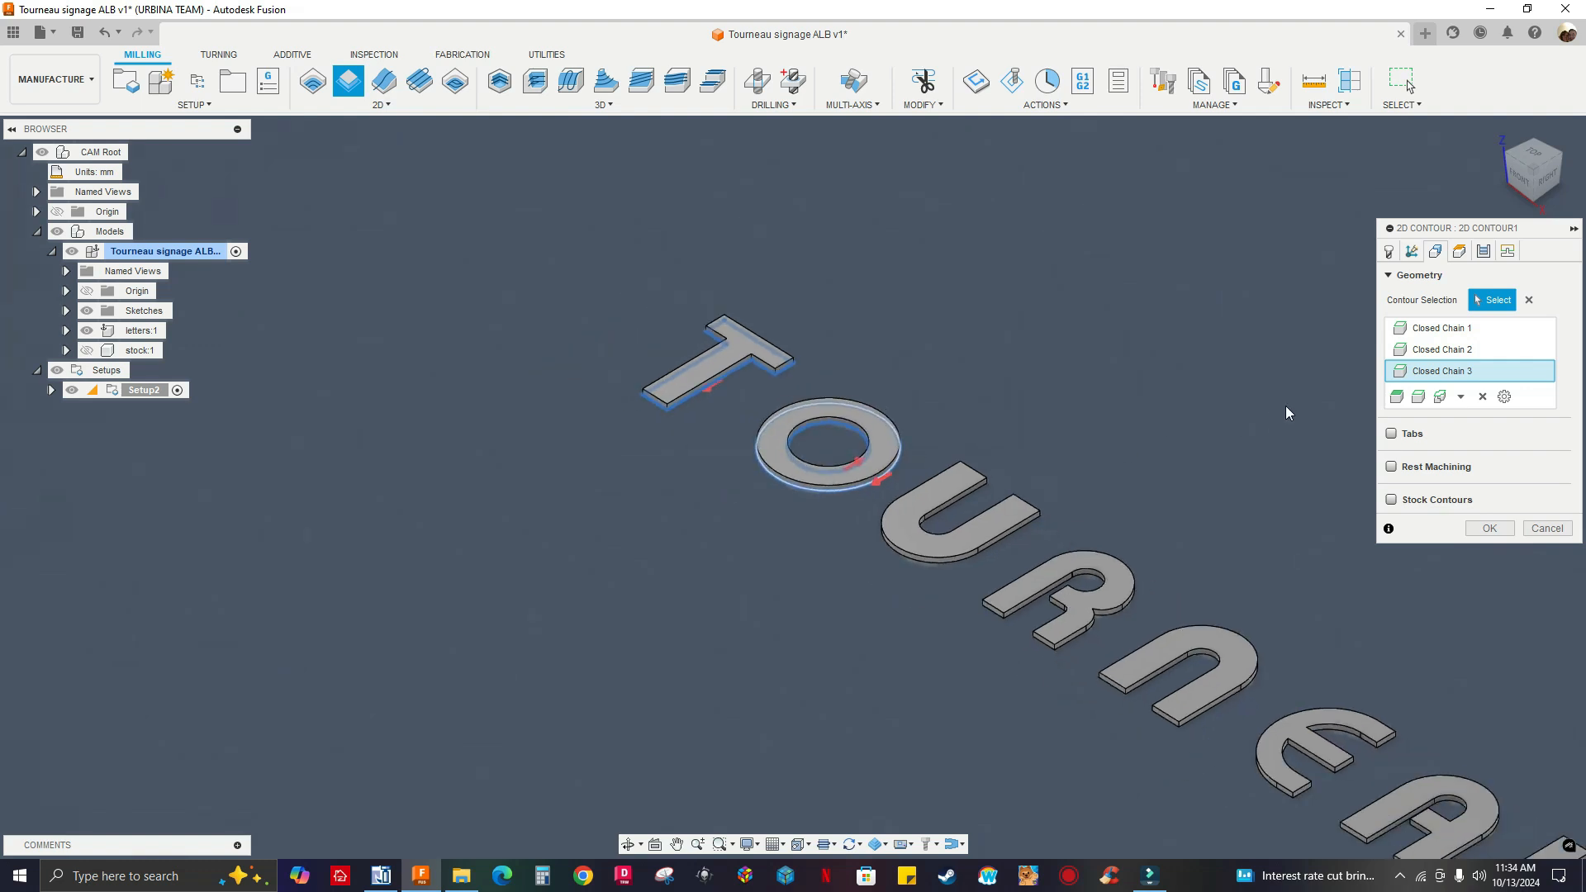
left_click(1527, 300)
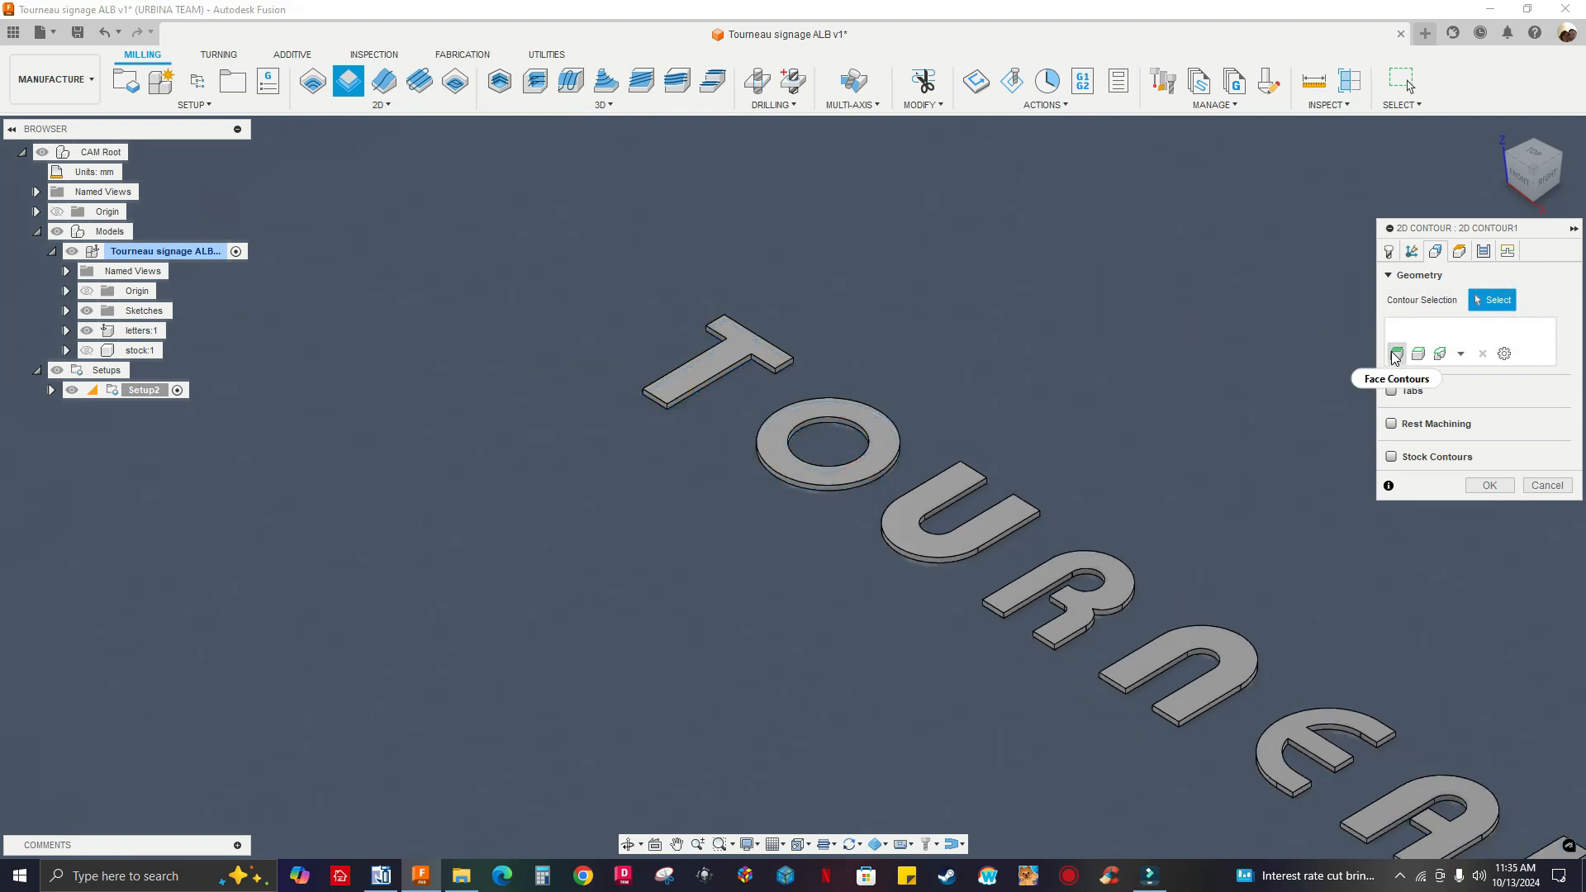
Start a Face Contours selection, pick the bottom face of the T, and enable selection of faces on the same plane.
left_click(1396, 357)
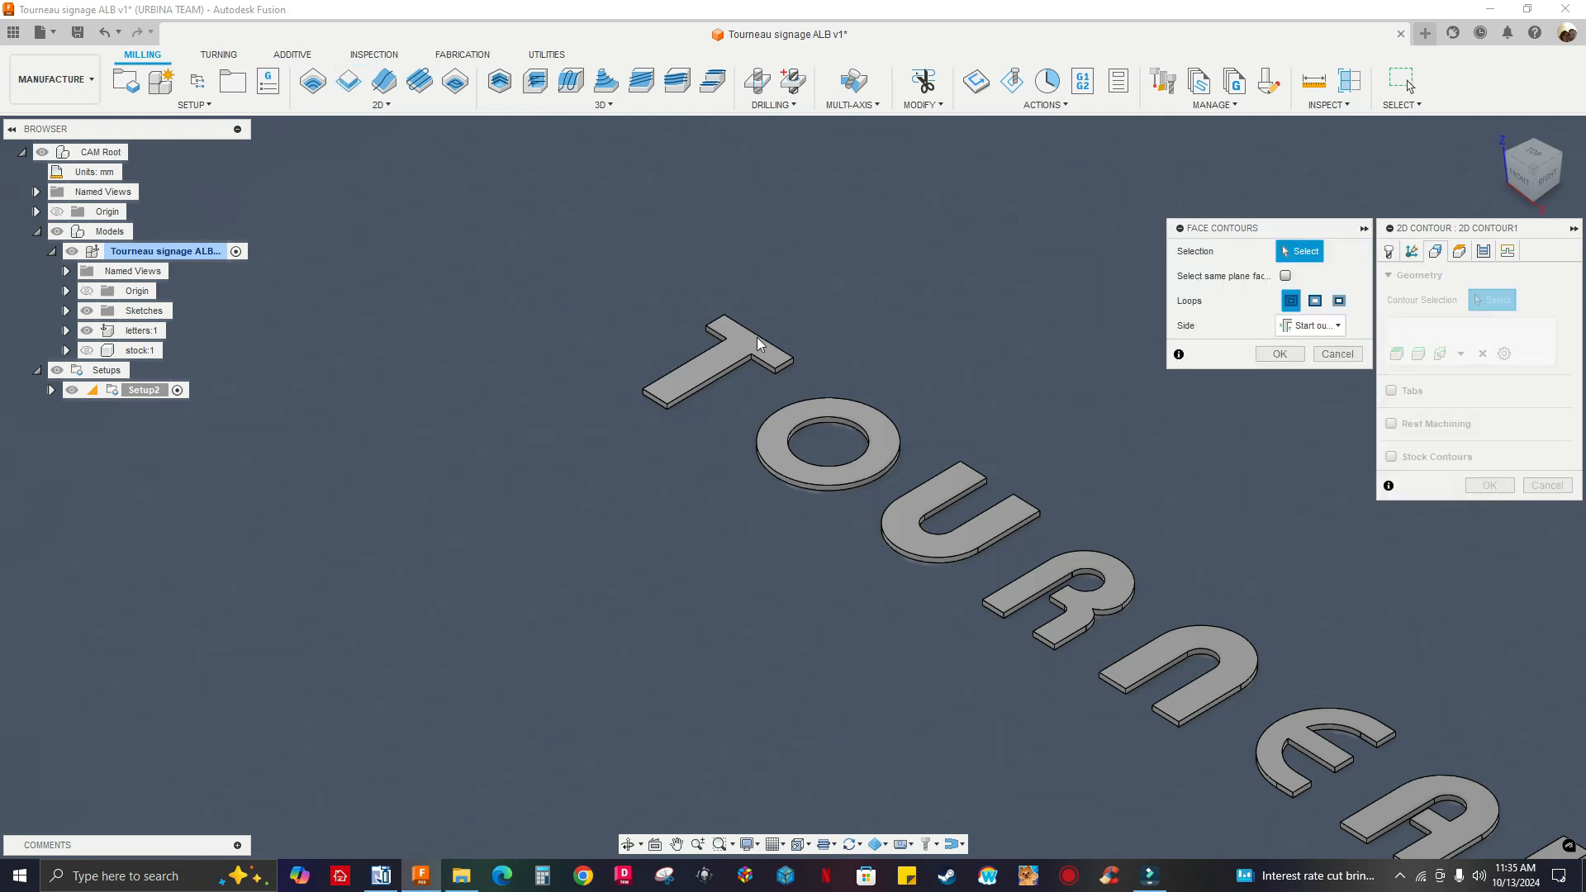
scroll(563, 448, "up", 2)
middle_click_drag(683, 413, 824, 414, "shift")
scroll(718, 340, "down", 2)
scroll(548, 408, "up", 4)
left_click(435, 517)
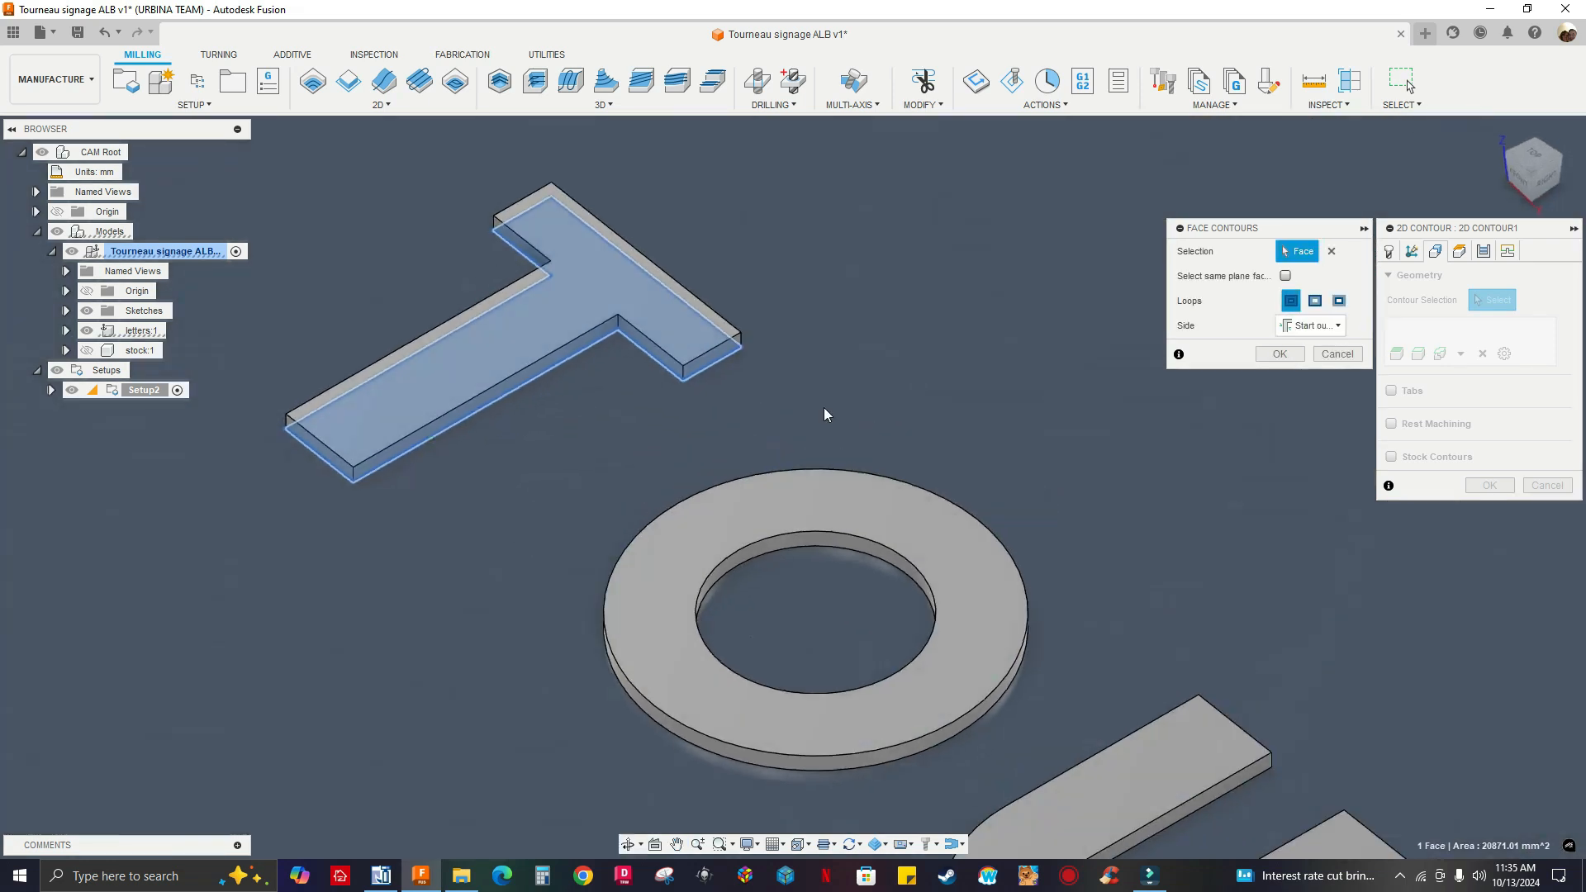
left_click(1285, 276)
scroll(840, 313, "up", 2)
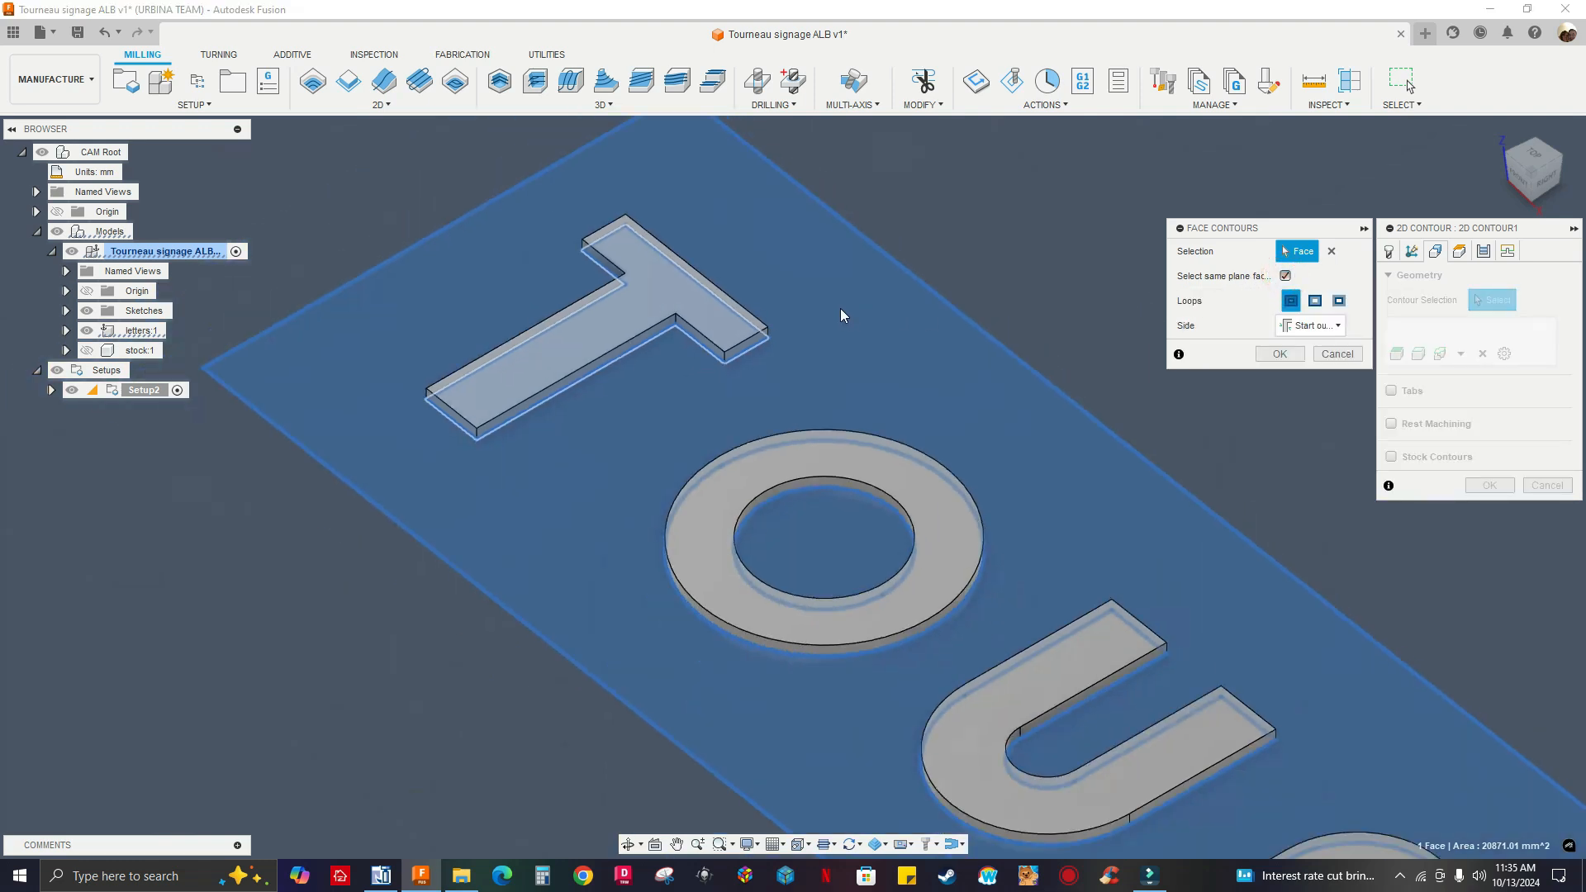
scroll(840, 309, "up", 5)
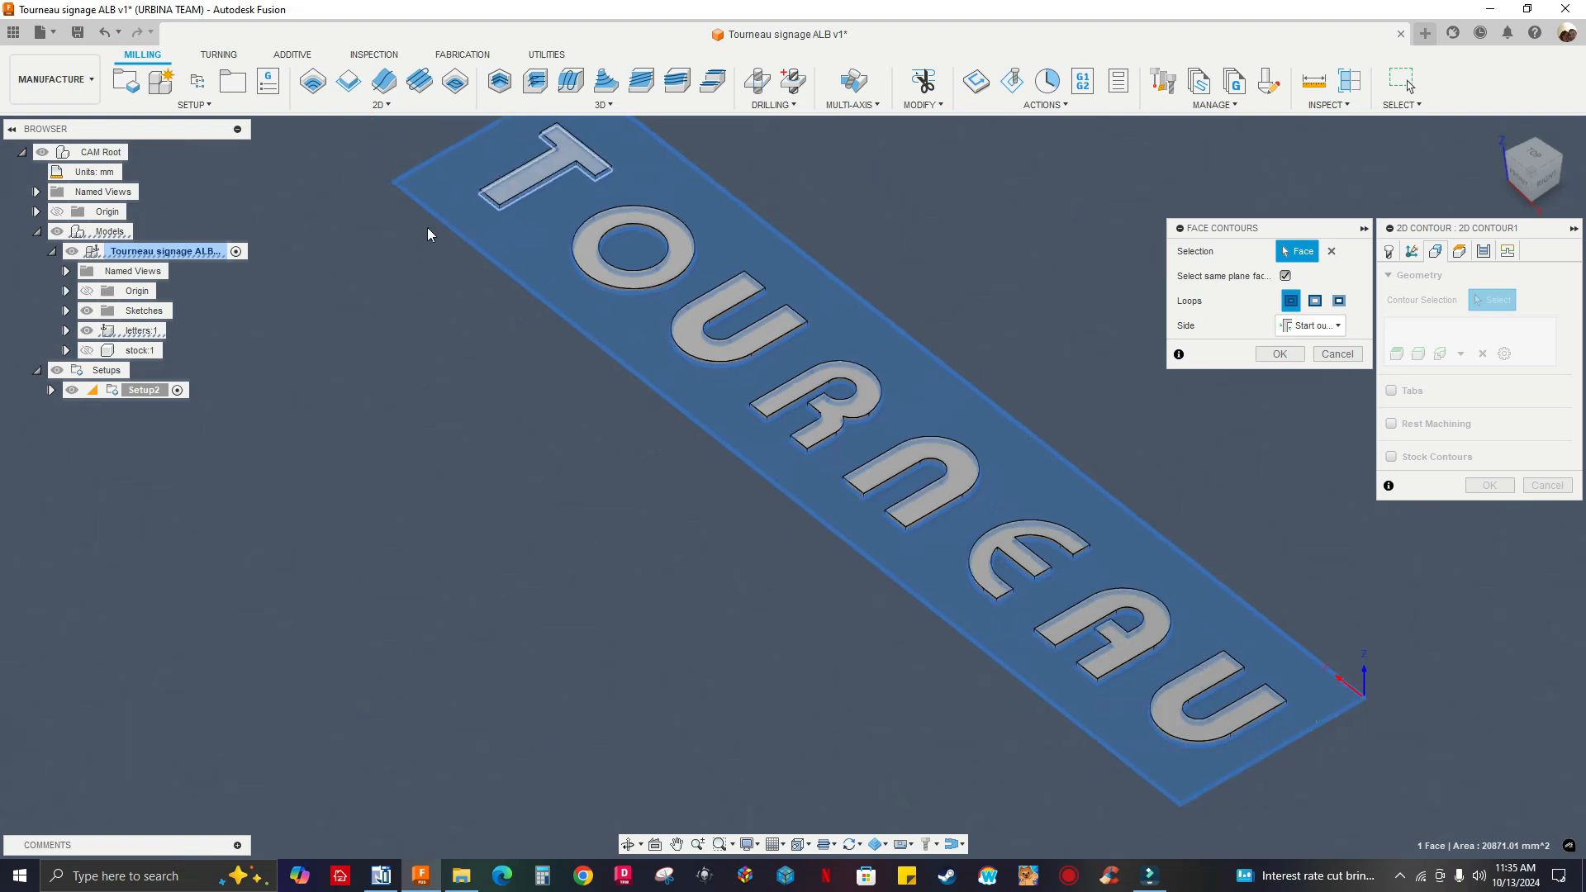
middle_click_drag(427, 229, 441, 294)
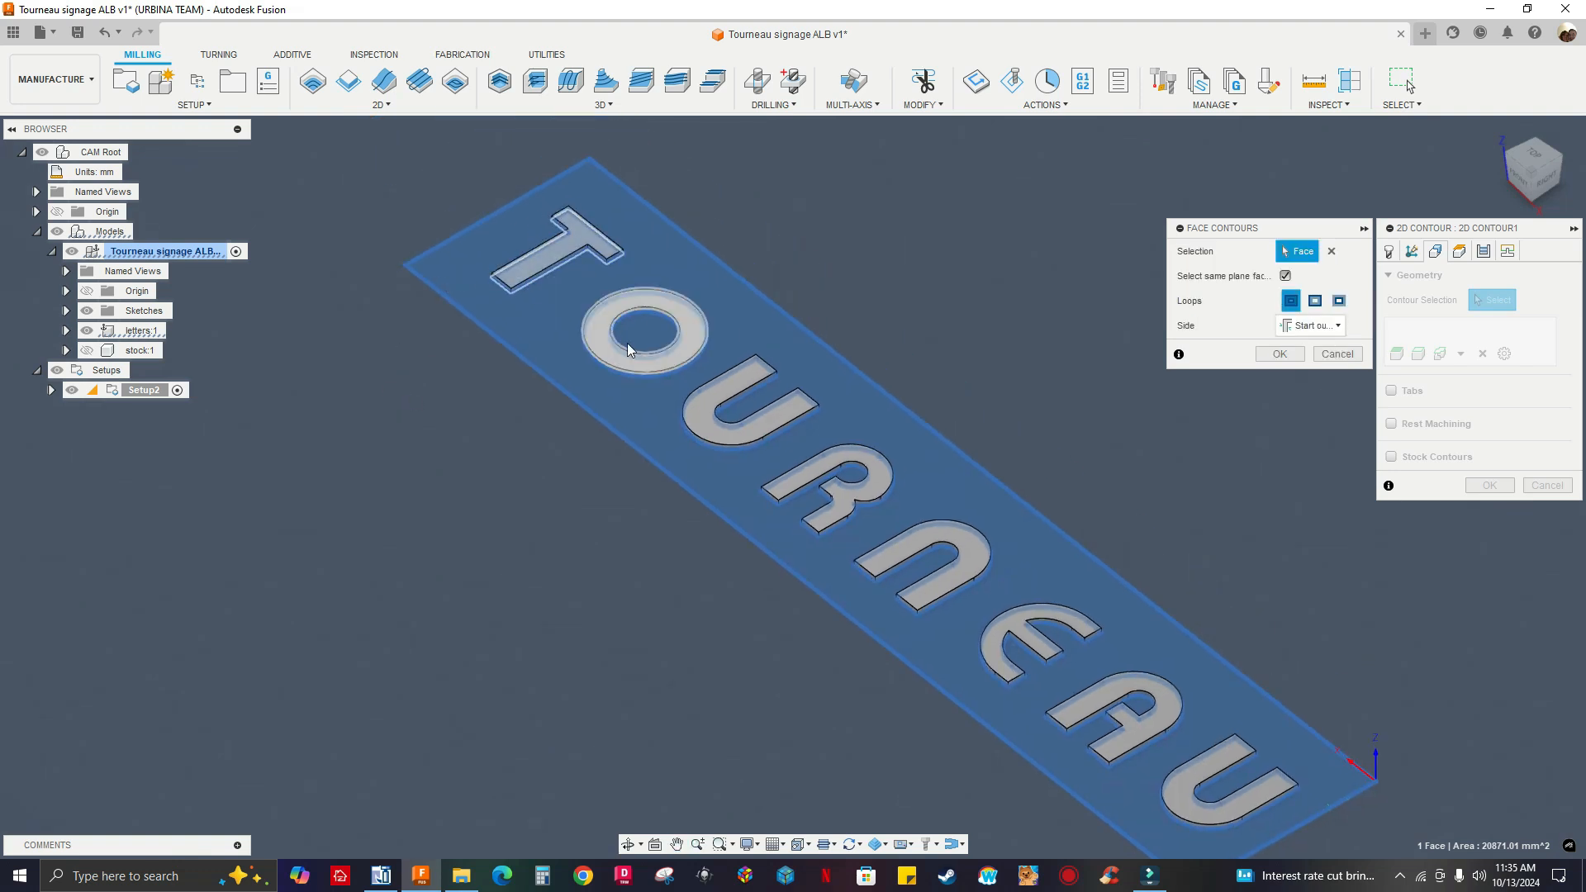
Limit the face contour loops to the inside ones, excluding the stock's outer boundary and keeping the letter outlines.
left_click(1315, 303)
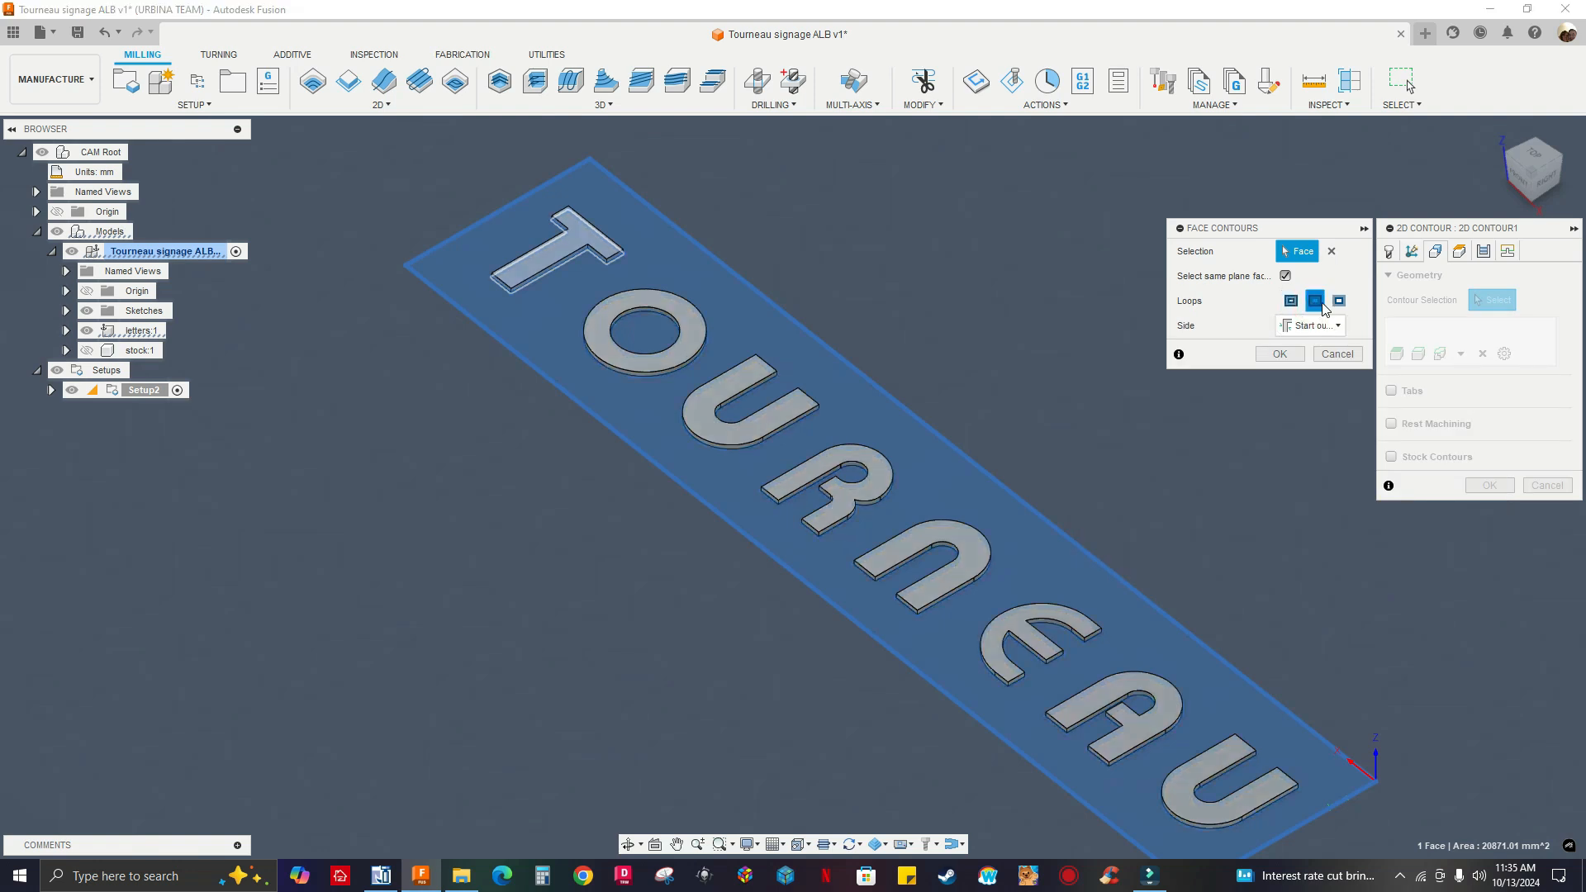
left_click(1339, 301)
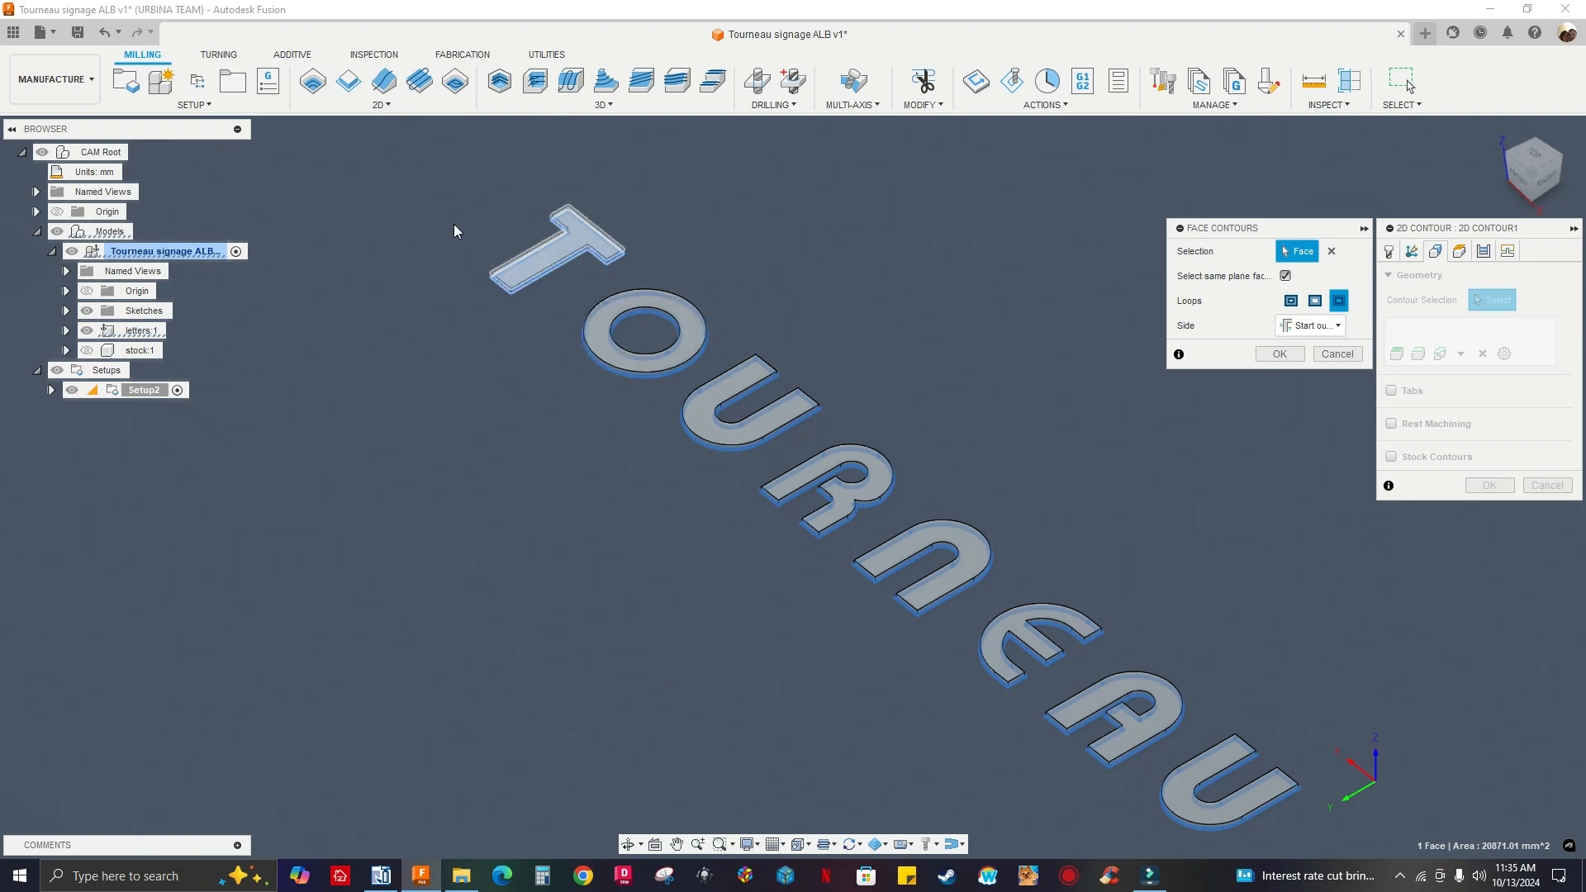
middle_click_drag(527, 340, 510, 242)
scroll(514, 246, "down", 2)
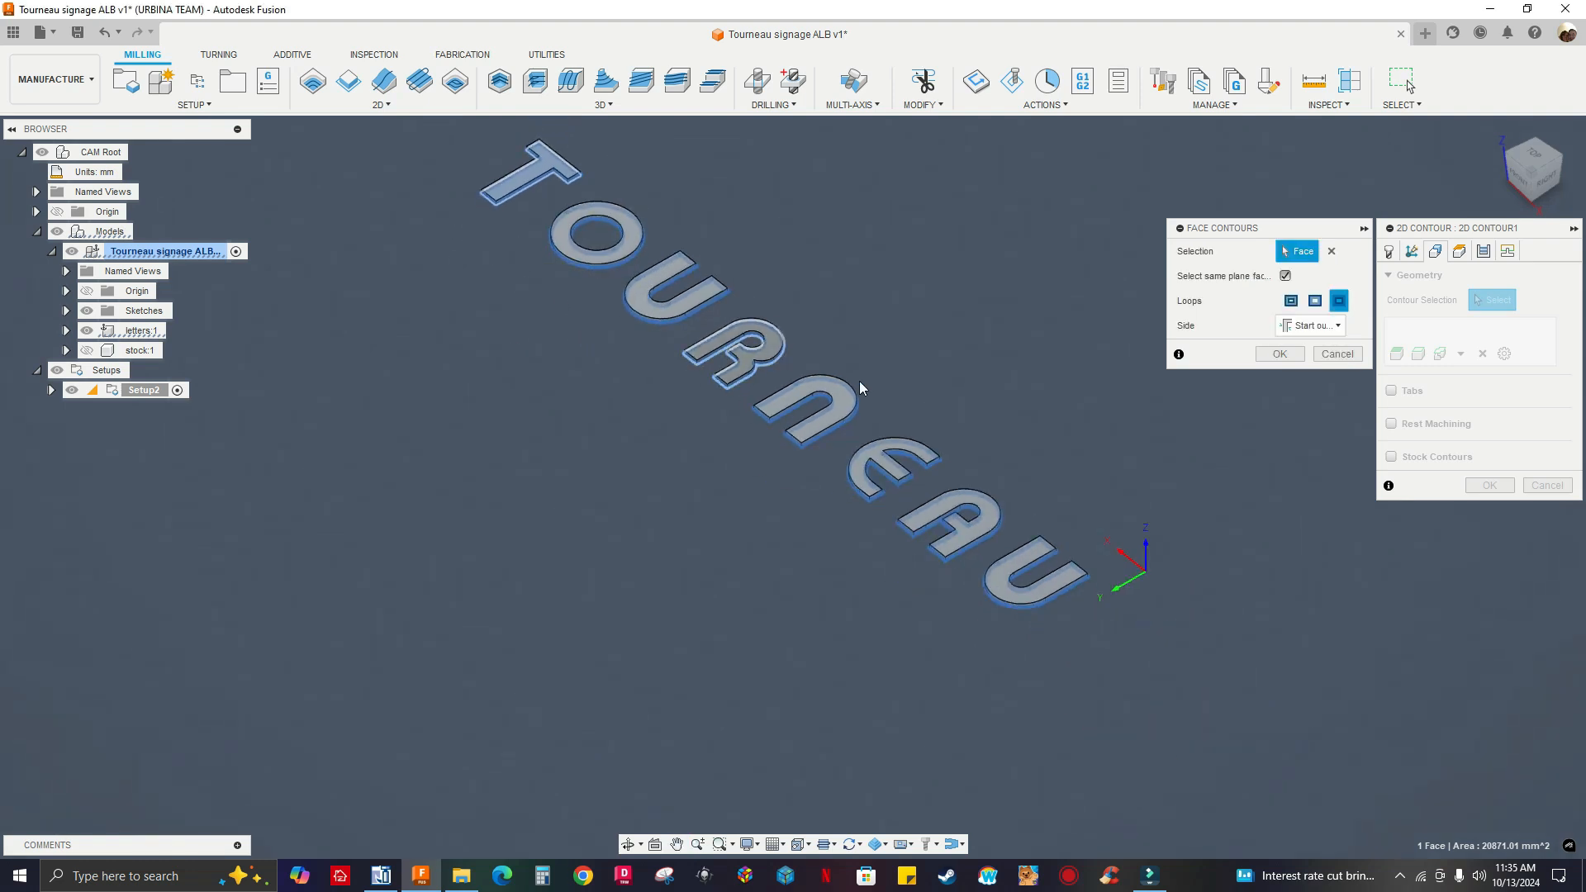
Review the side options for the face contours, keep Start outside, and accept the contour selection.
left_click(1308, 327)
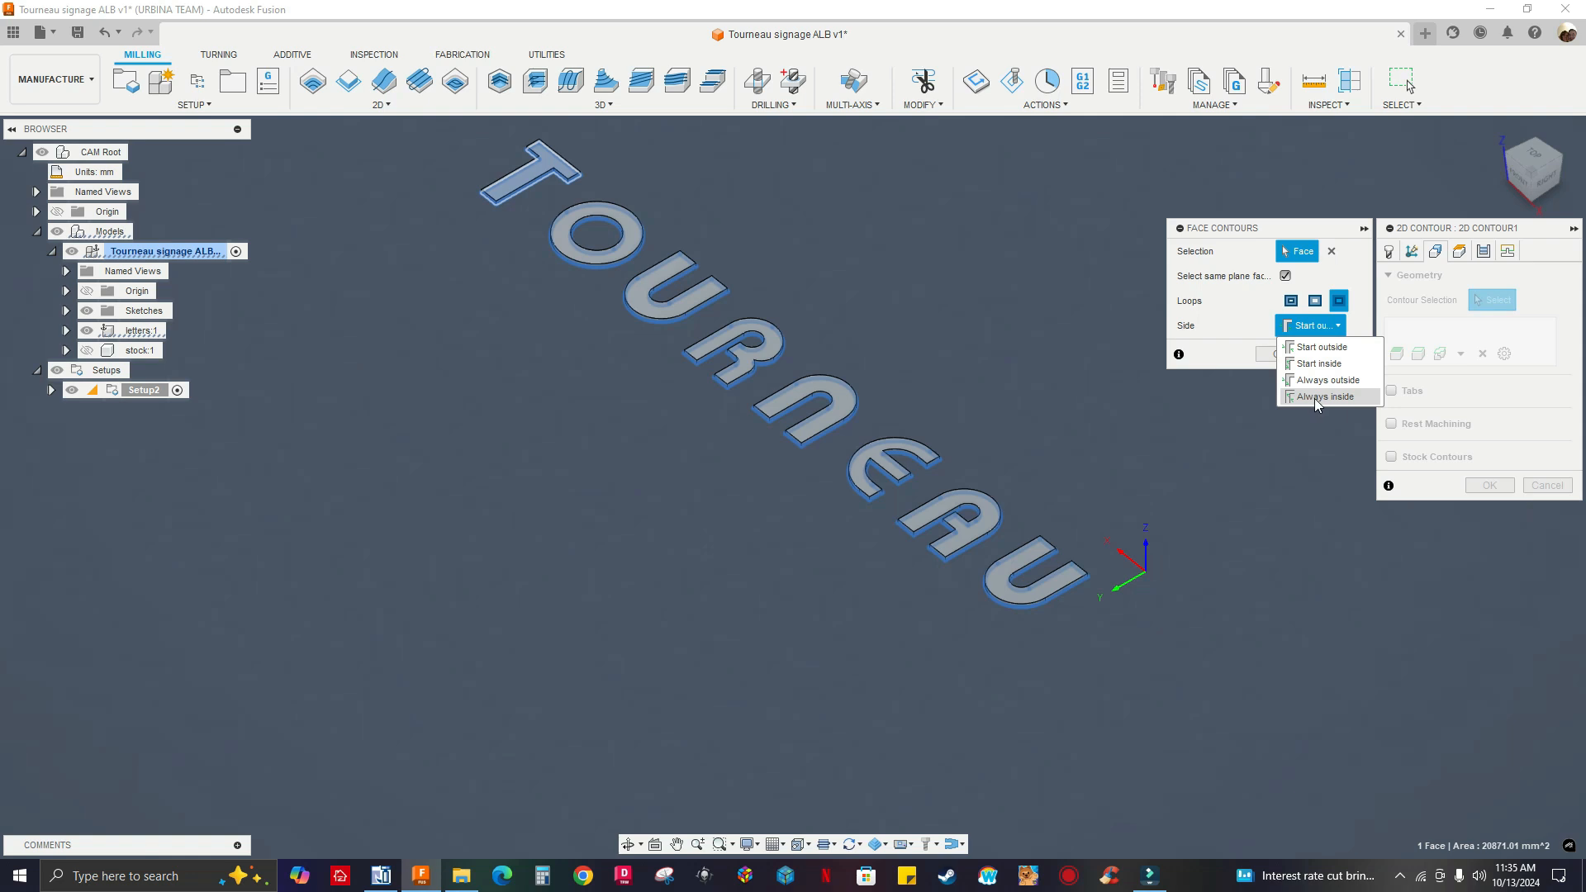
left_click(1231, 323)
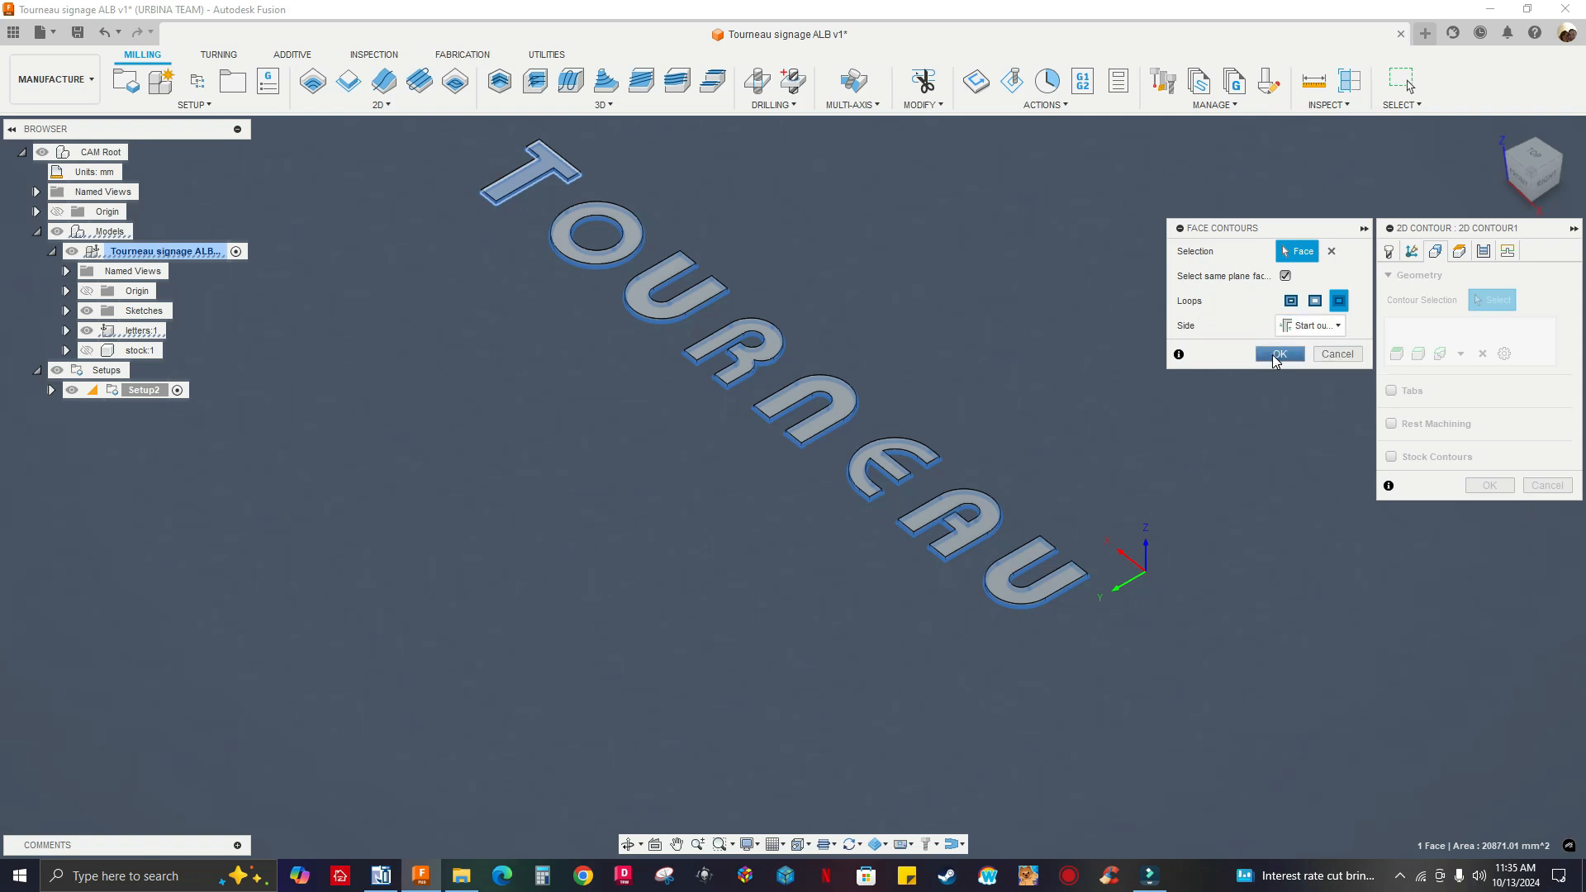
left_click(1278, 355)
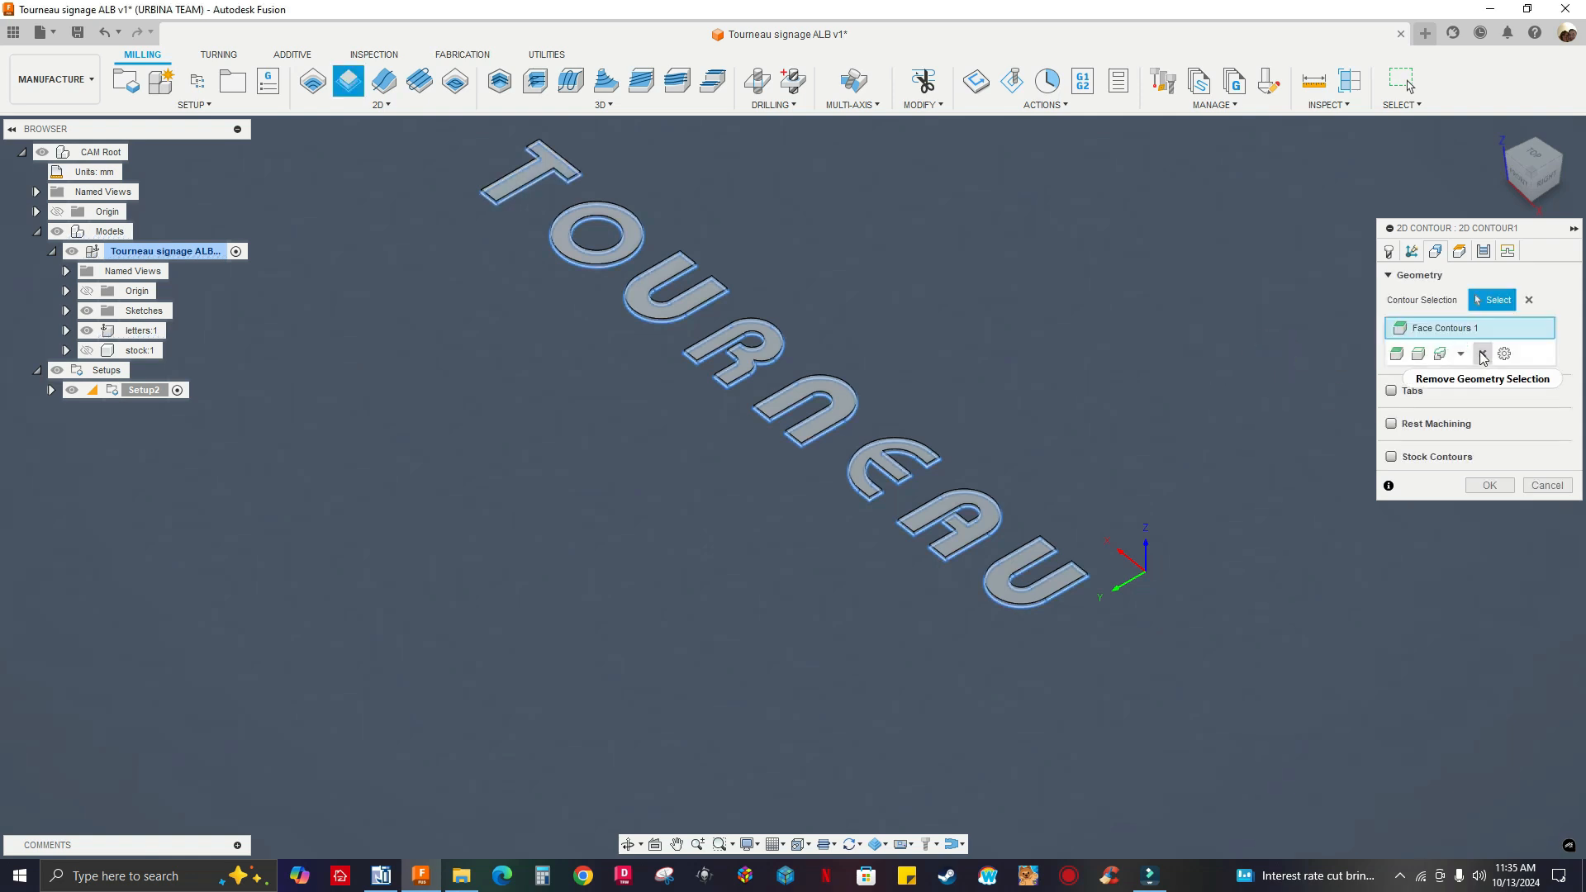
In the contour operation's heights, set the bottom height offset to -0.5 mm from the selected contours.
left_click(1459, 251)
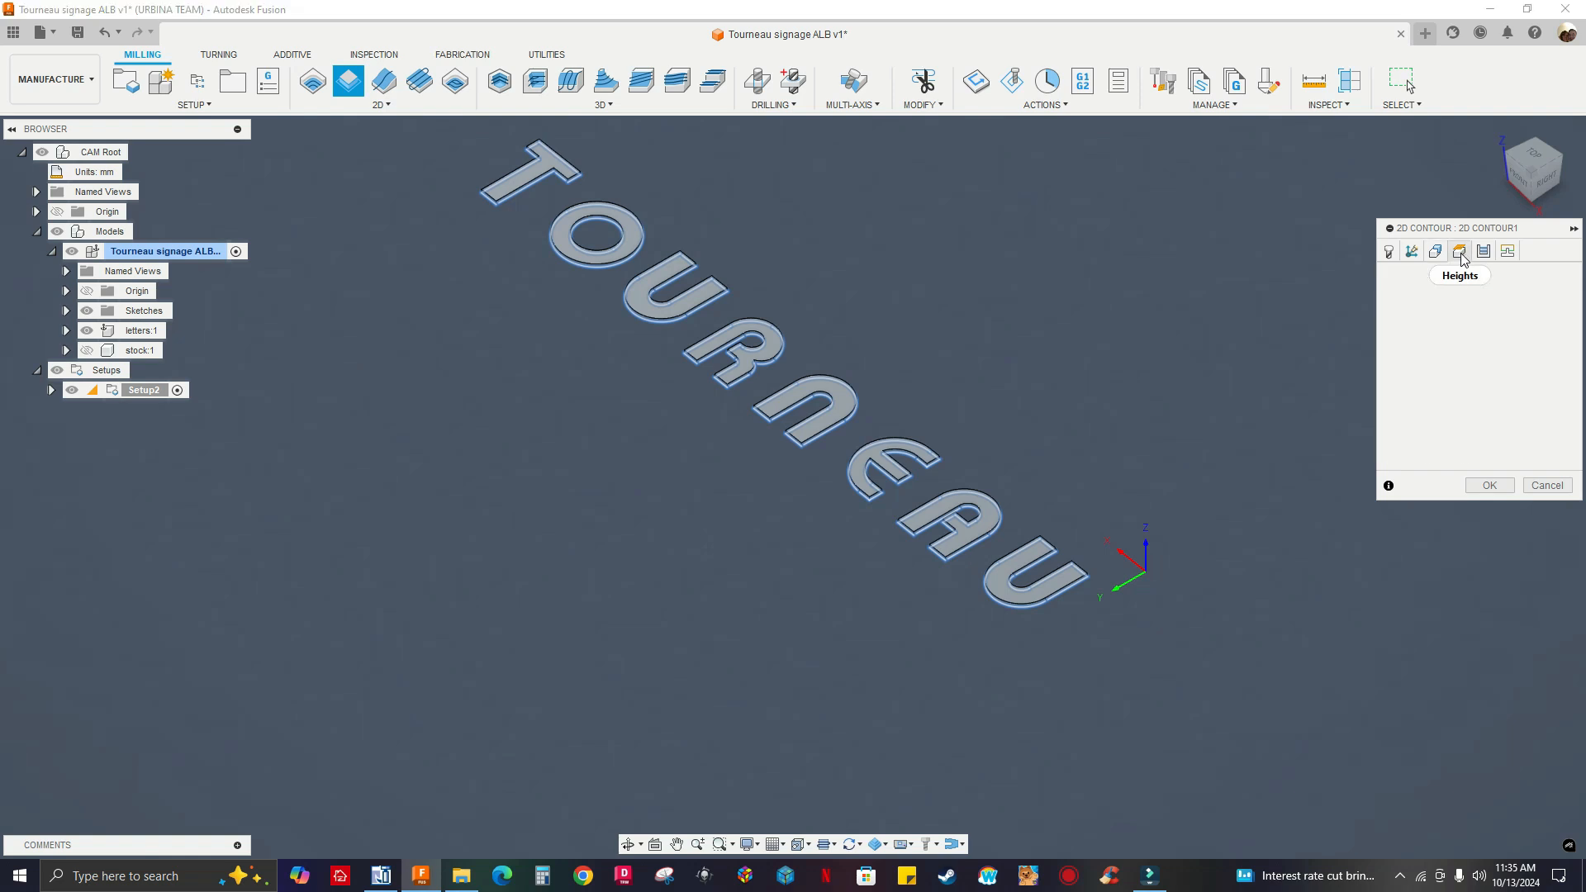
scroll(1375, 683, "down", 2)
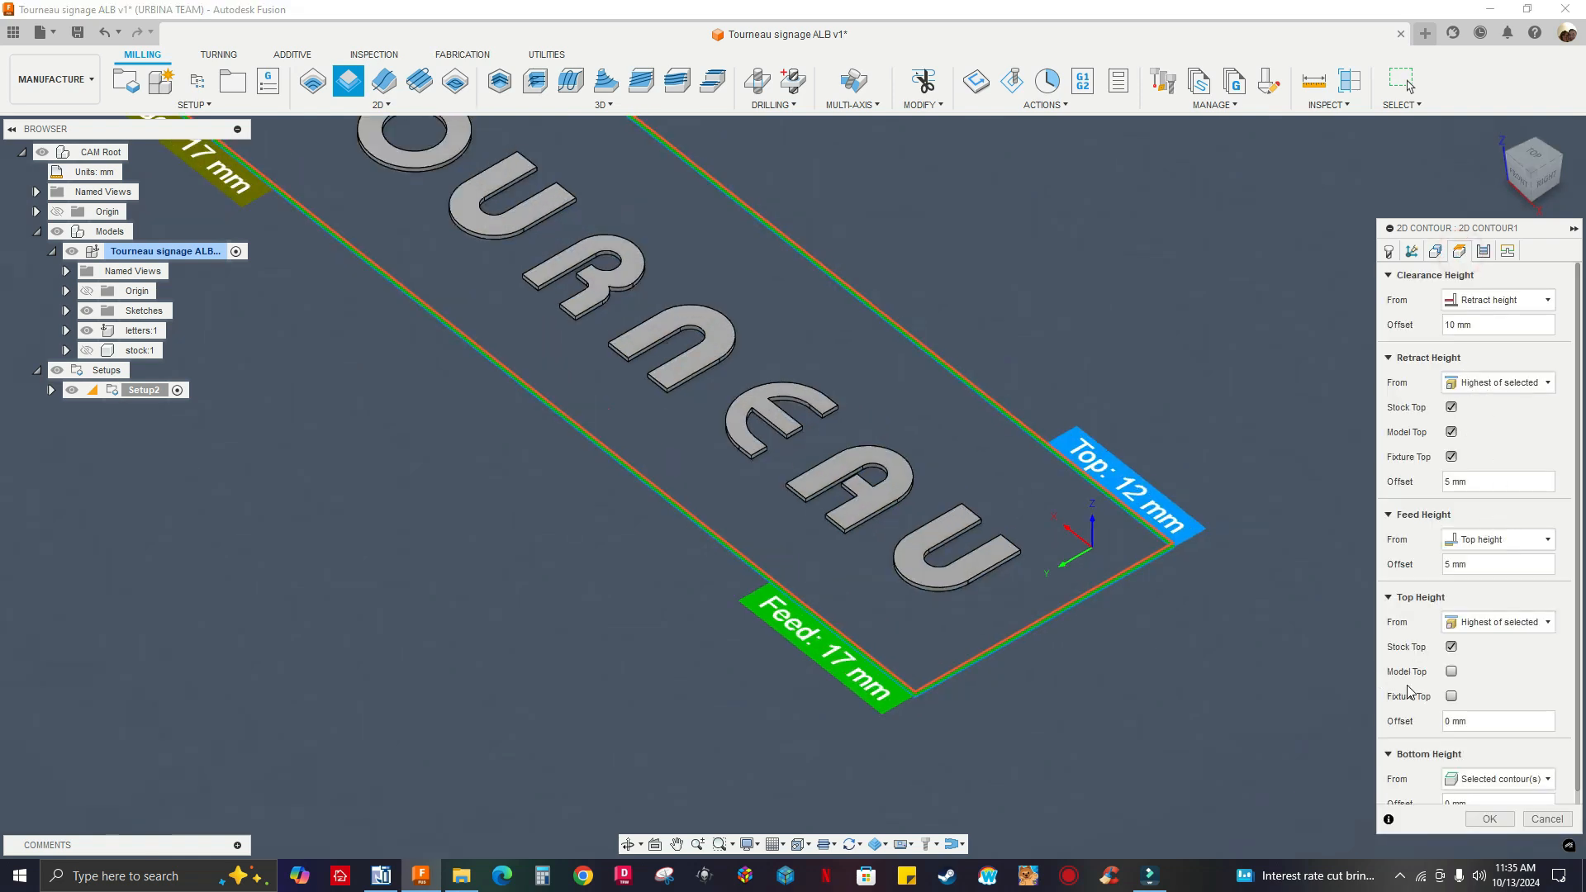
scroll(1521, 711, "down", 1)
scroll(962, 556, "up", 3)
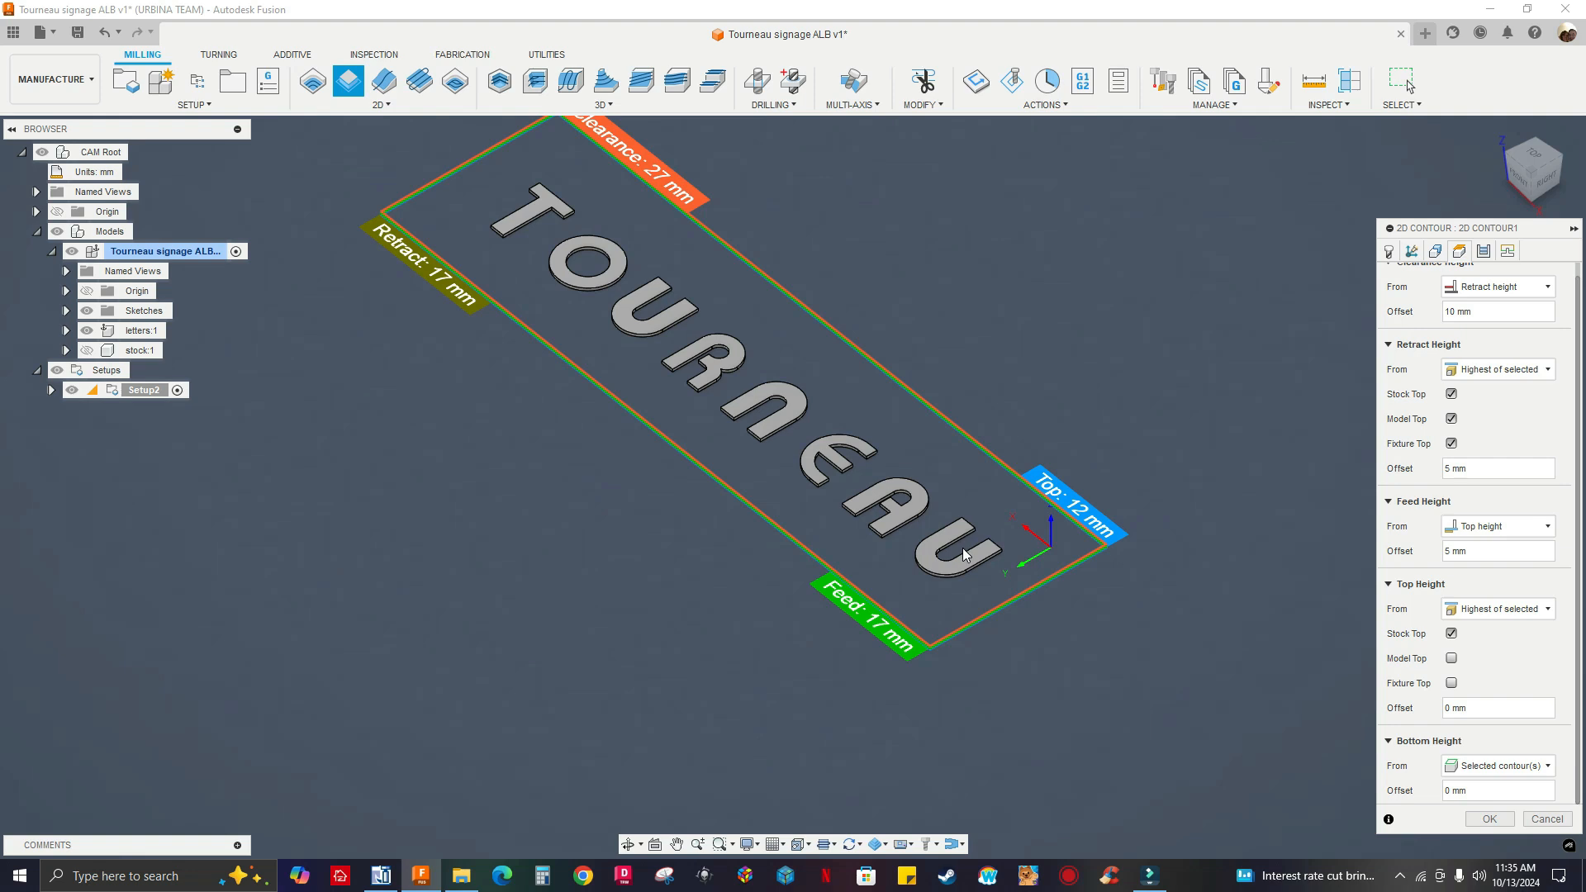
left_click(1447, 791)
scroll(1453, 380, "up", 1)
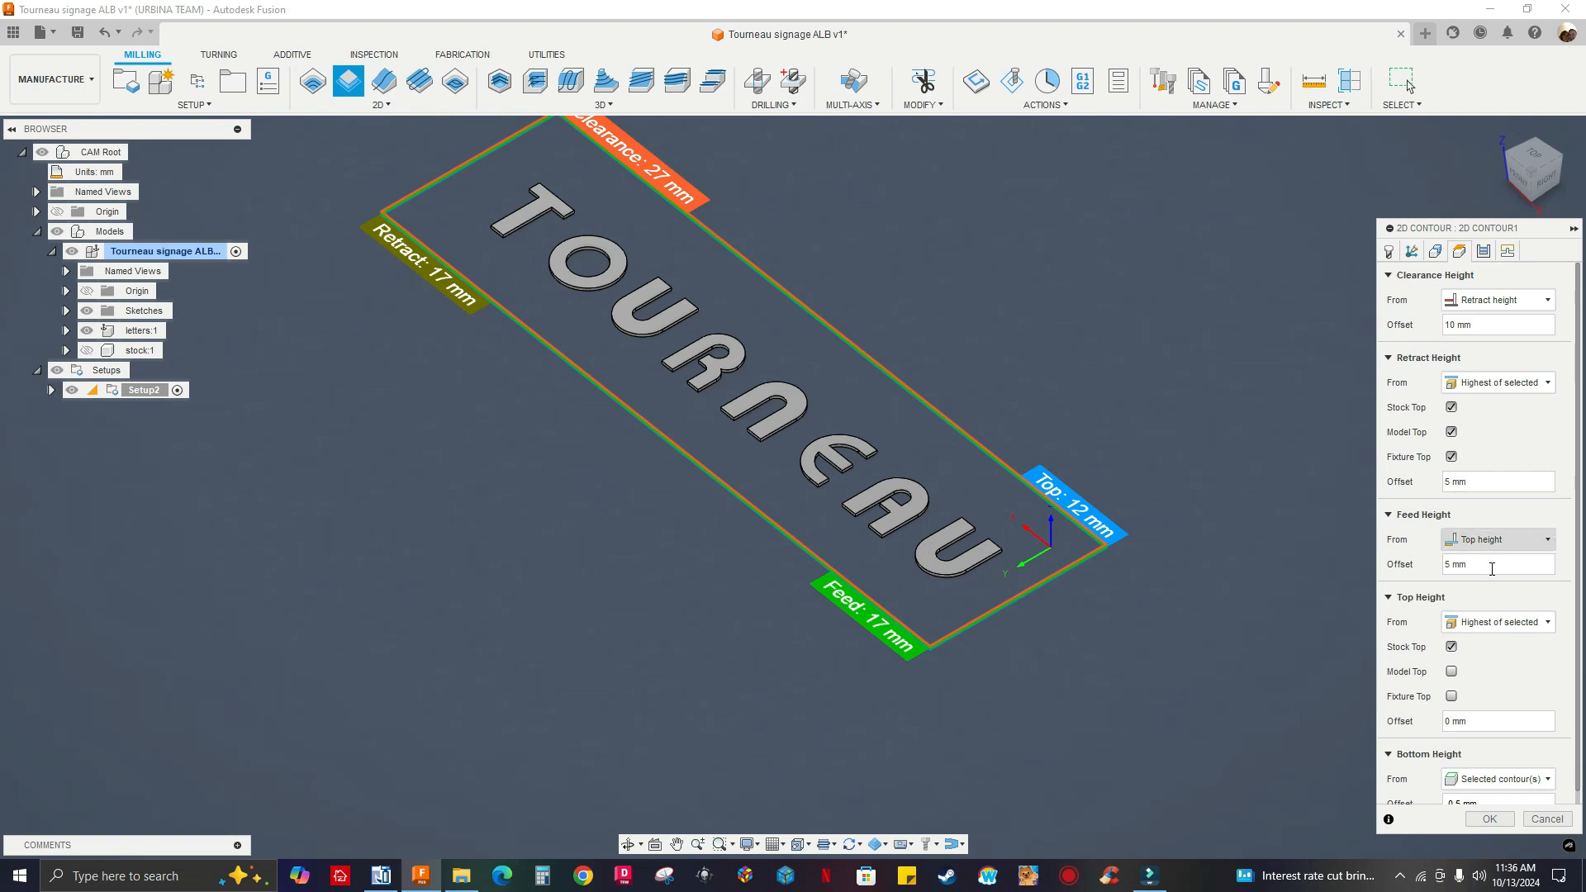
Enable multiple depths in the contour's passes, with a maximum roughing stepdown of 7 mm and a finishing stepdown of 7 mm.
left_click(1484, 253)
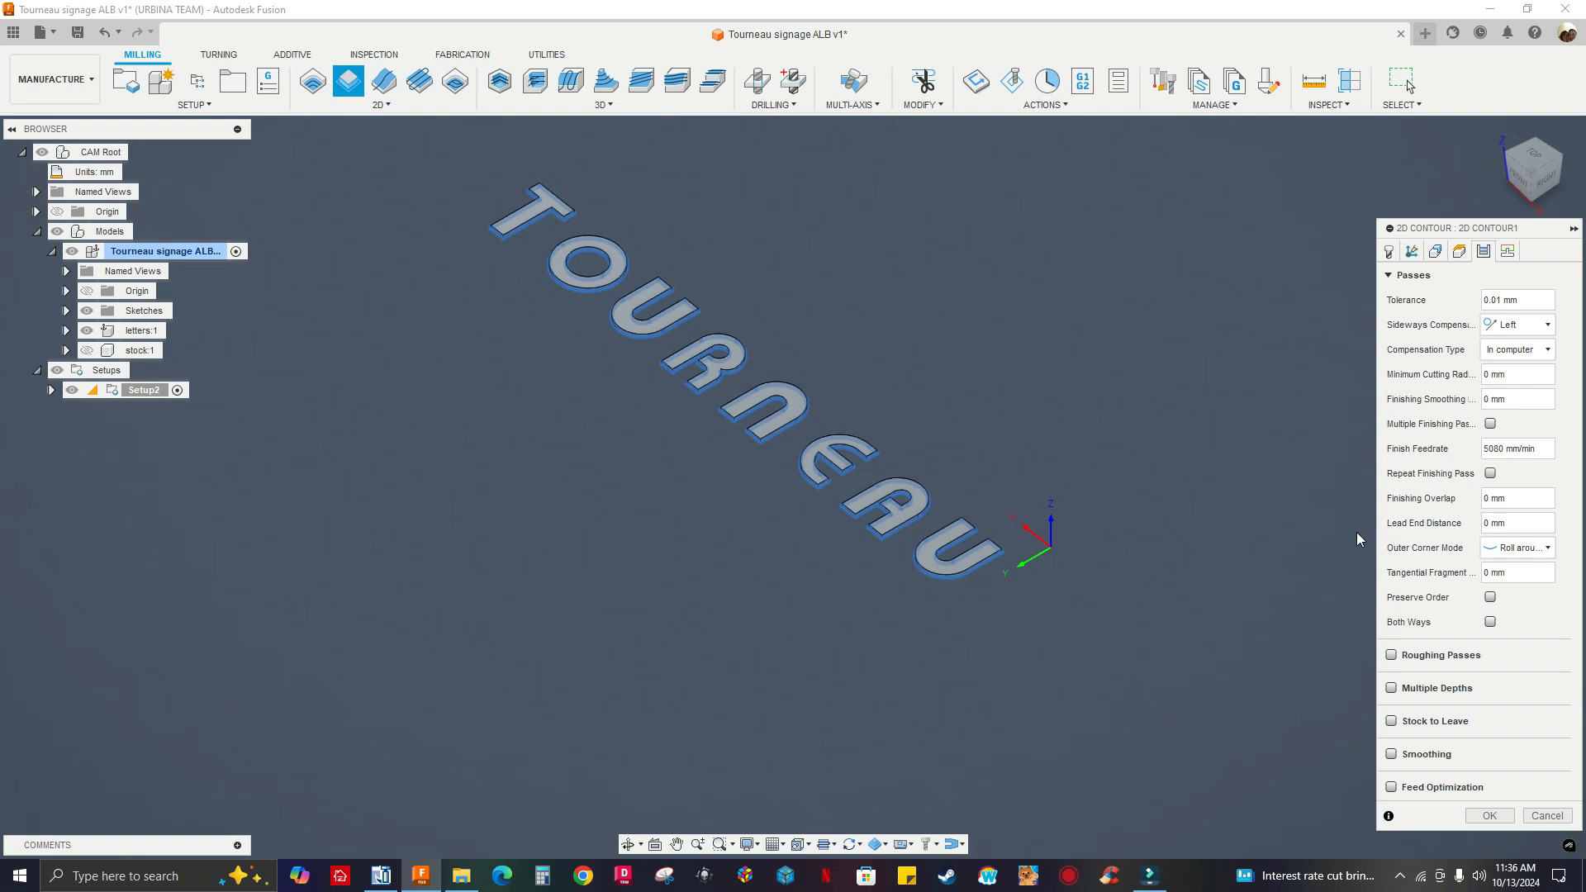
scroll(978, 599, "up", 4)
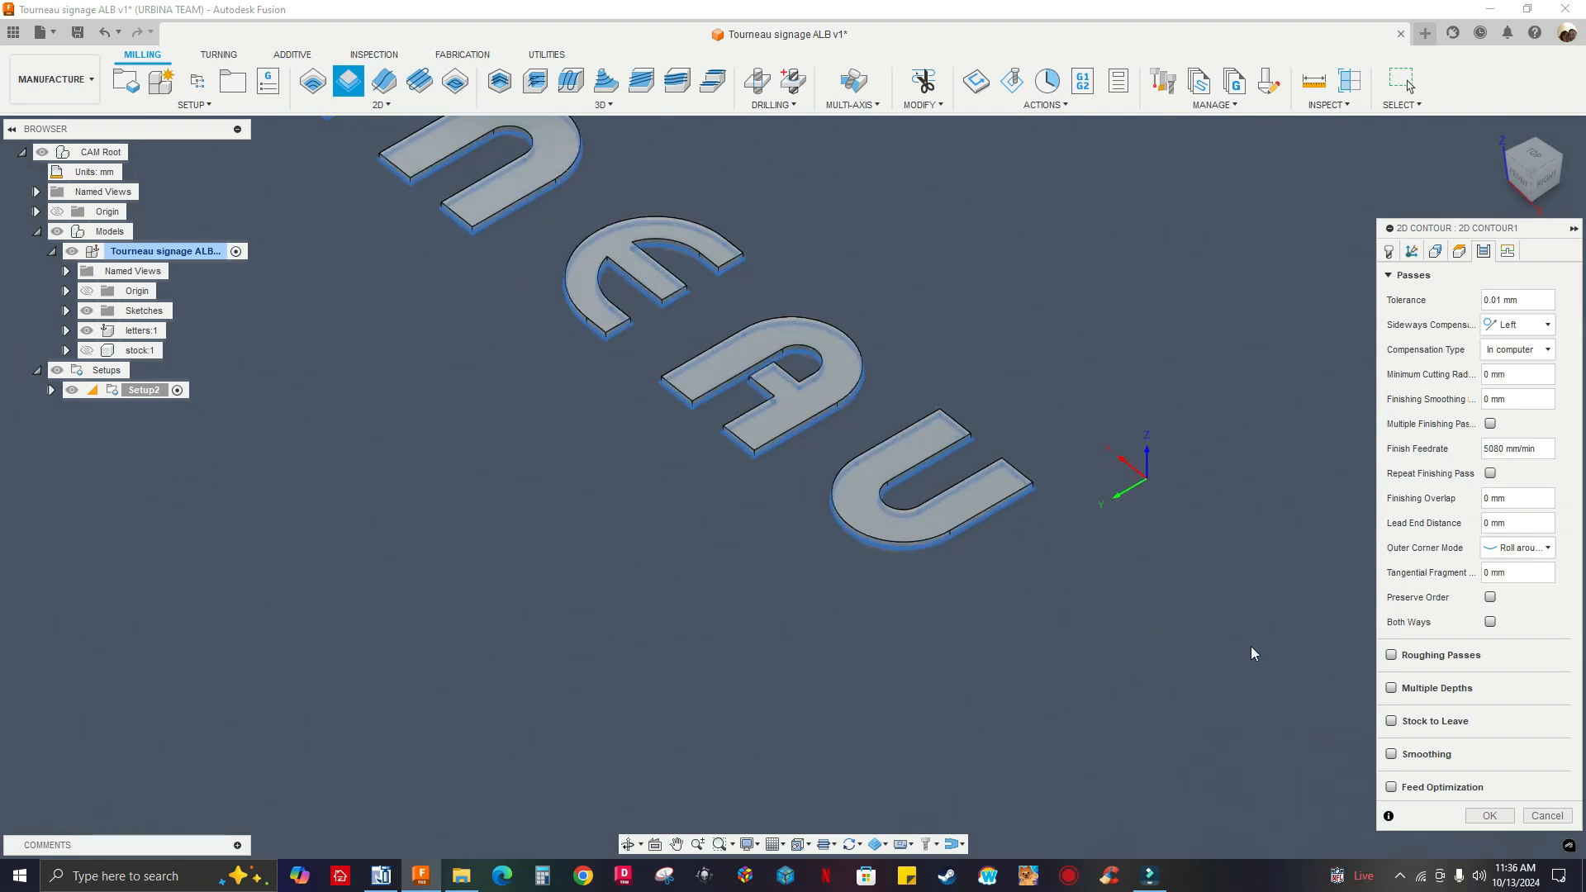
left_click(1391, 656)
left_click(1403, 704)
left_click(1391, 690)
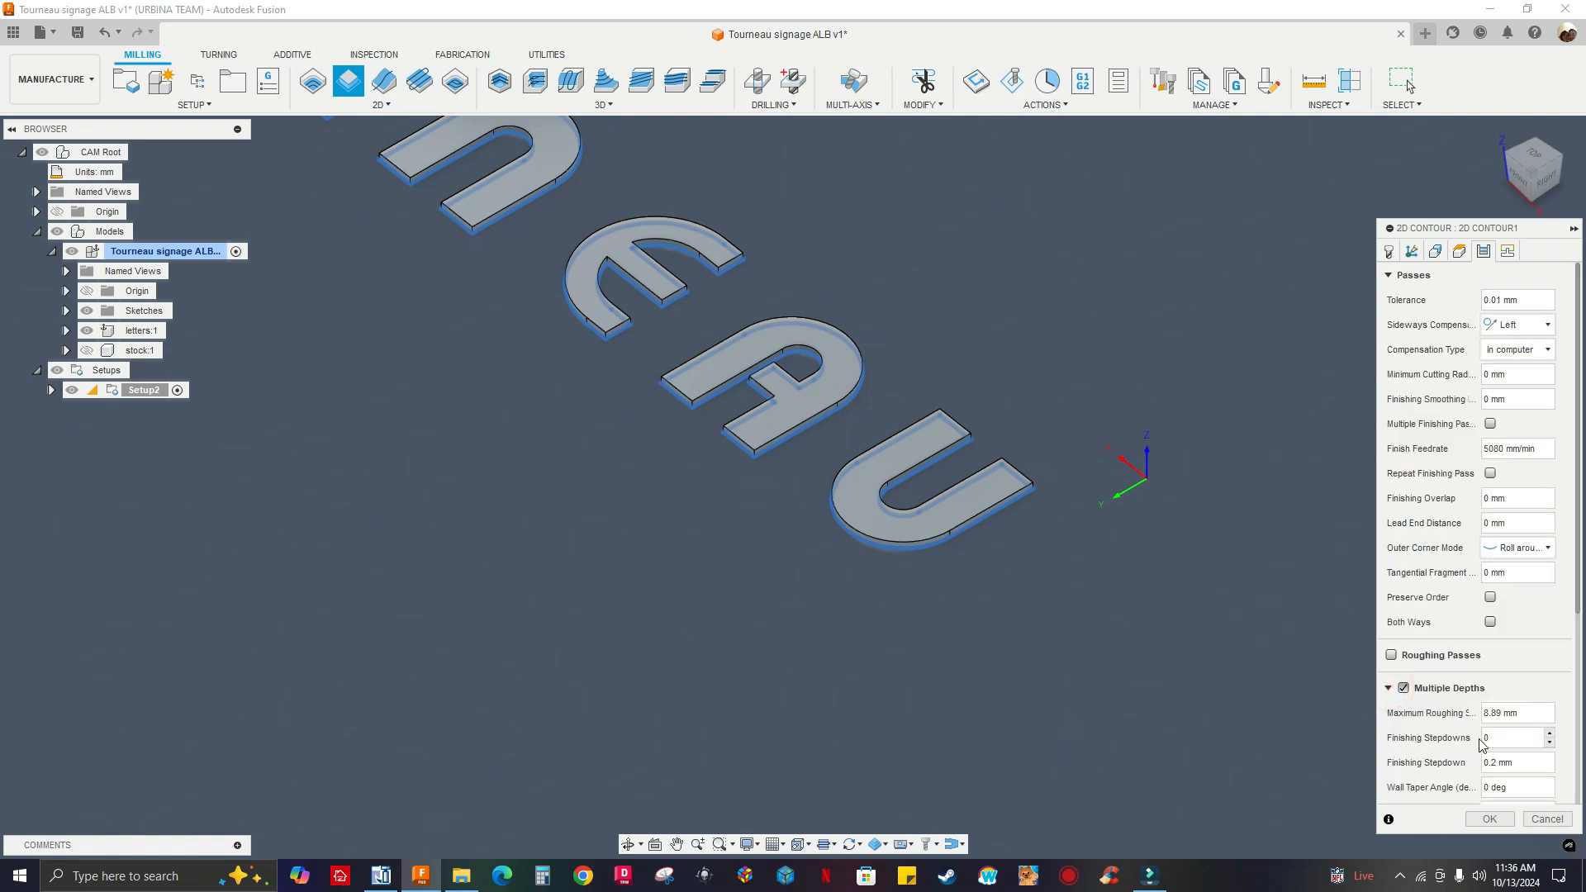
double_click(1501, 714)
type("7")
left_click(1510, 764)
type("7")
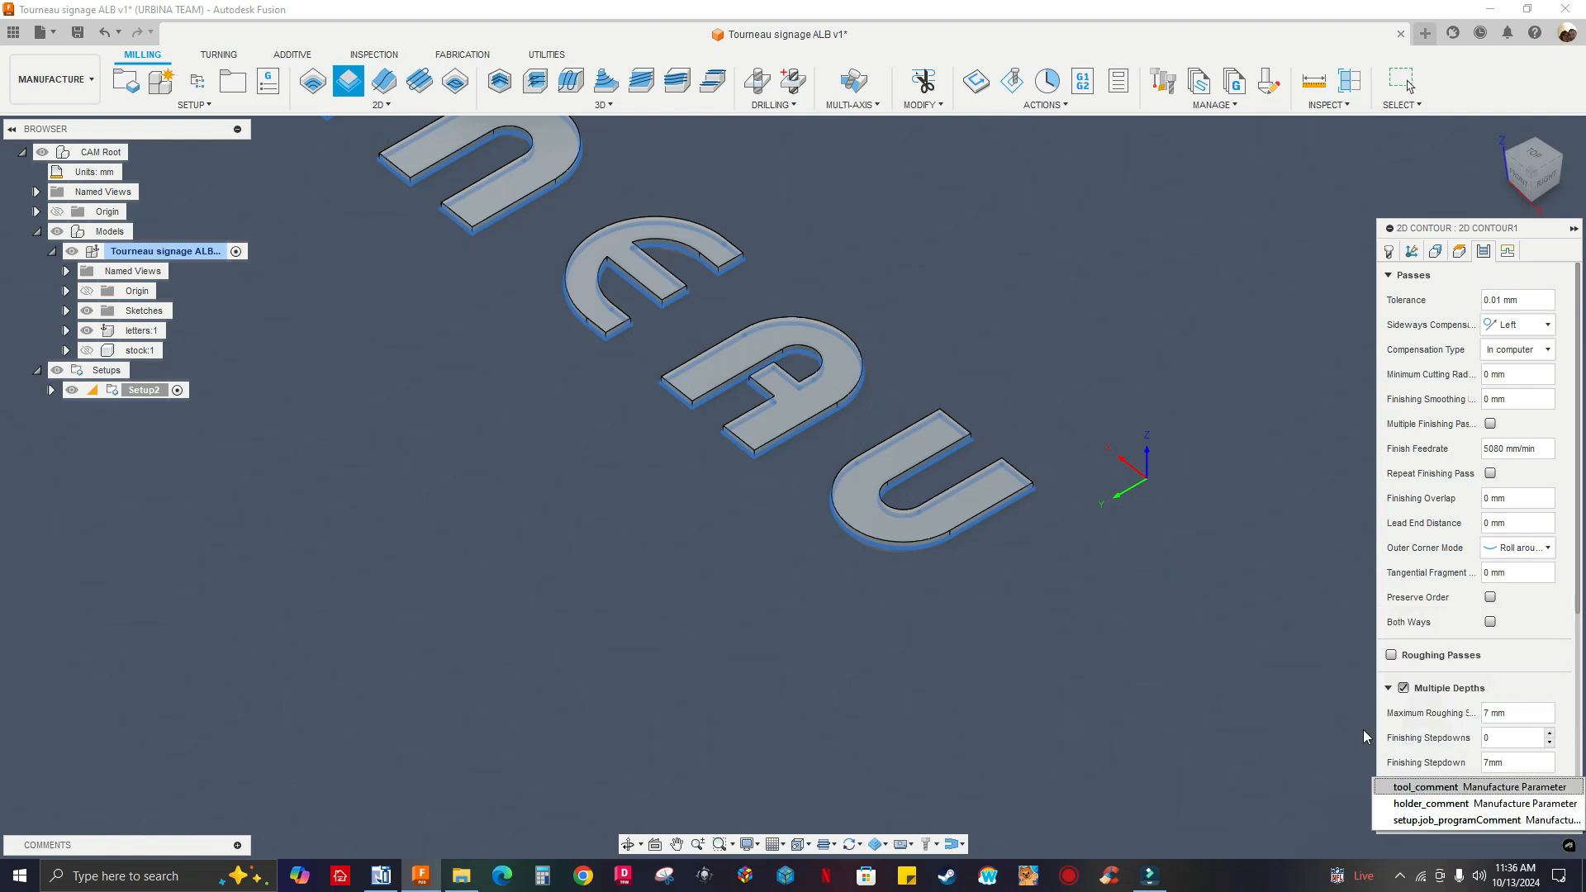
left_click(1500, 654)
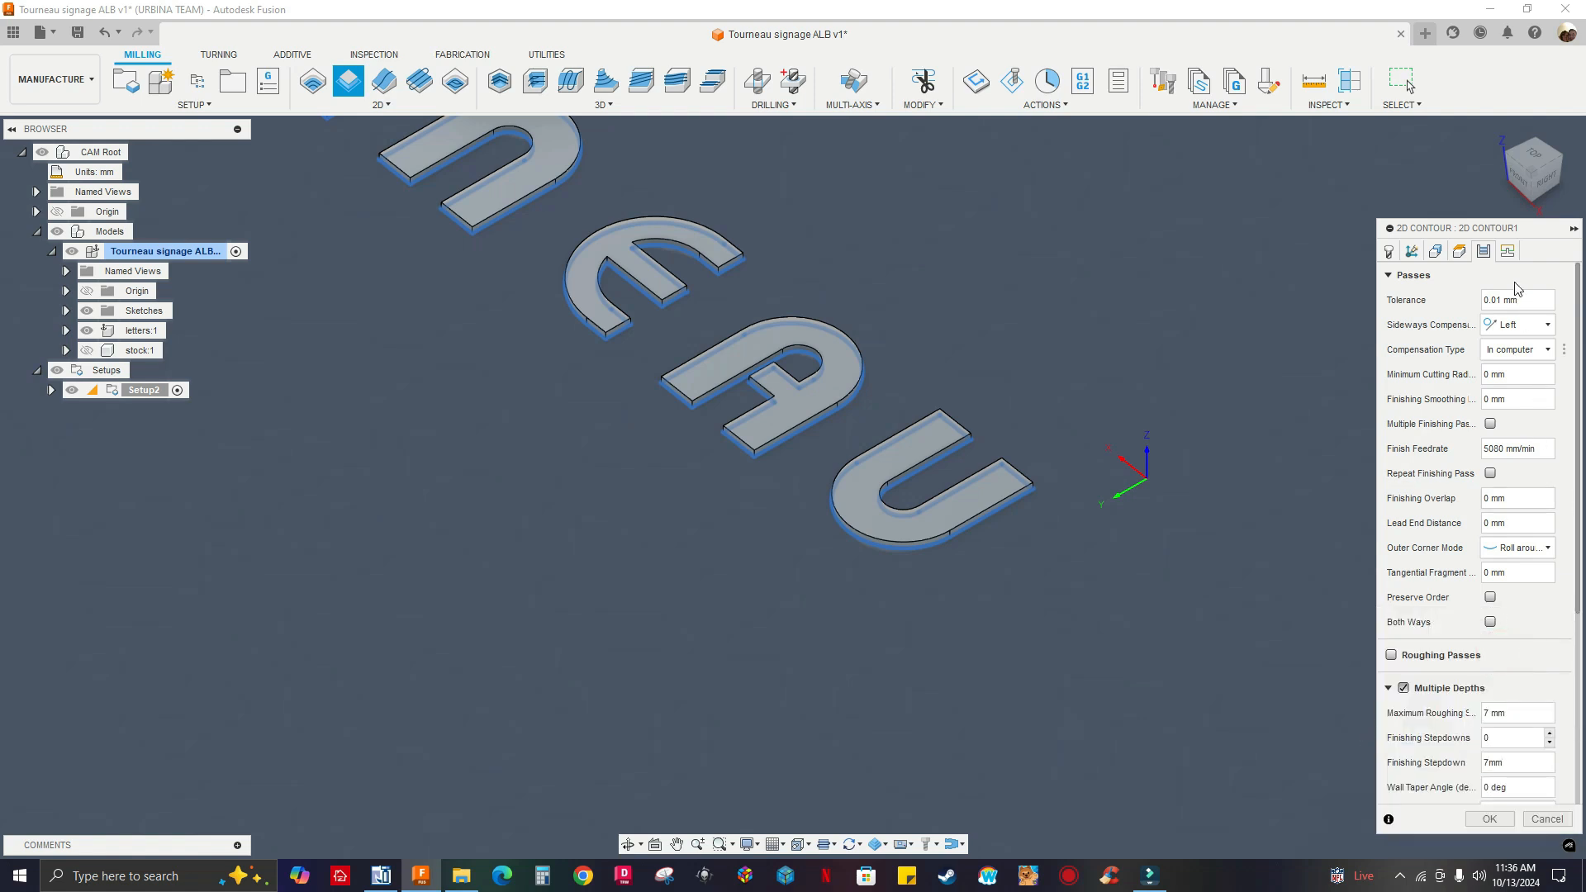
Turn off both lead-in and lead-out in the contour operation's linking settings.
left_click(1508, 252)
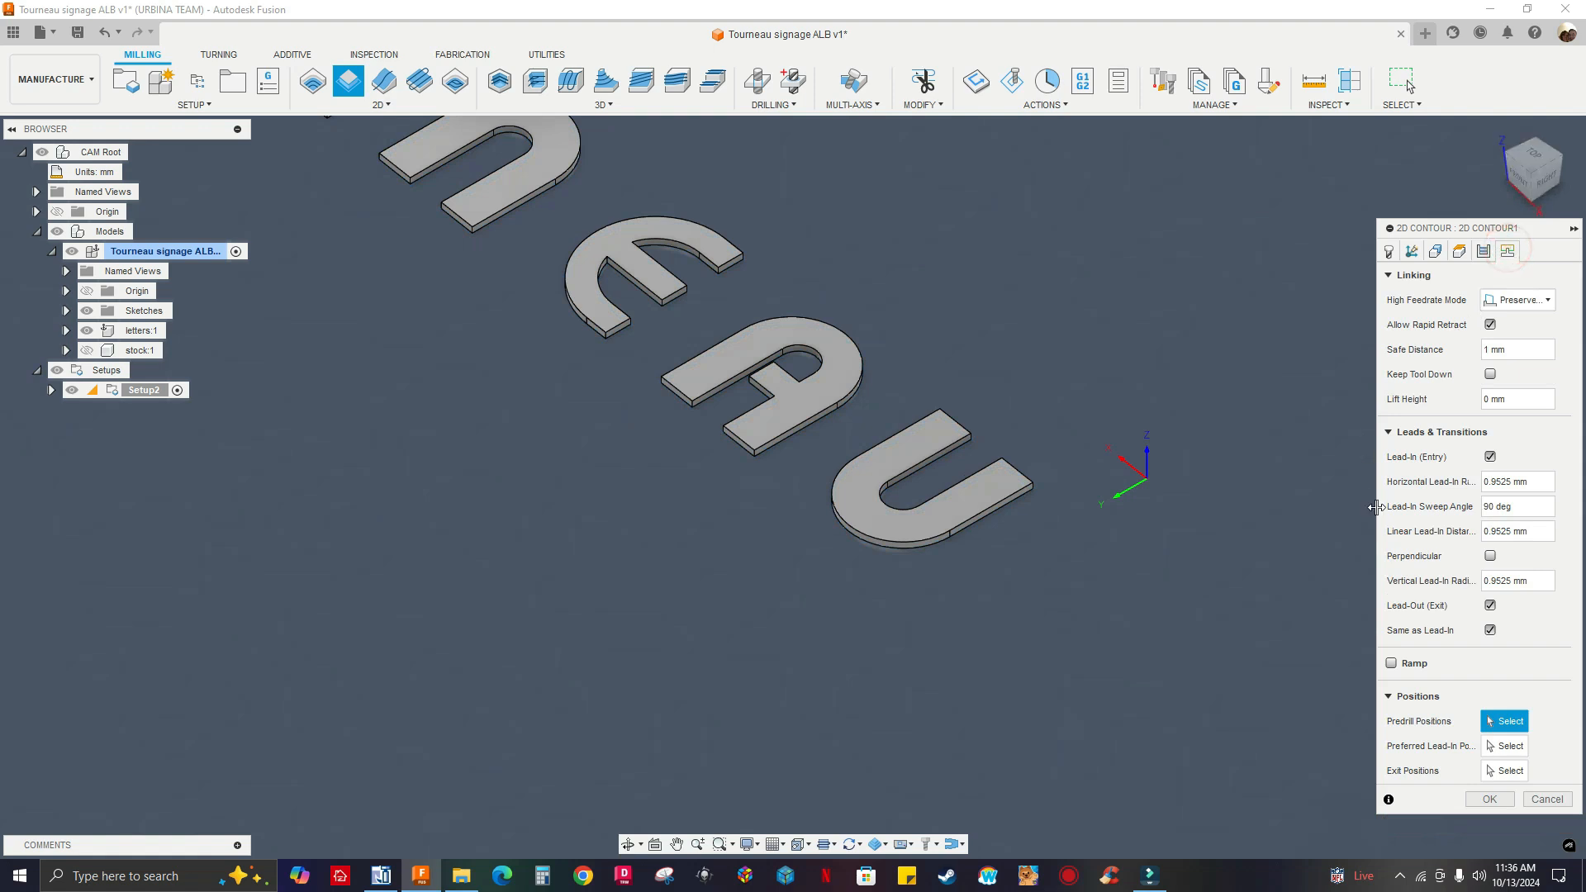
left_click(1490, 457)
left_click(1490, 481)
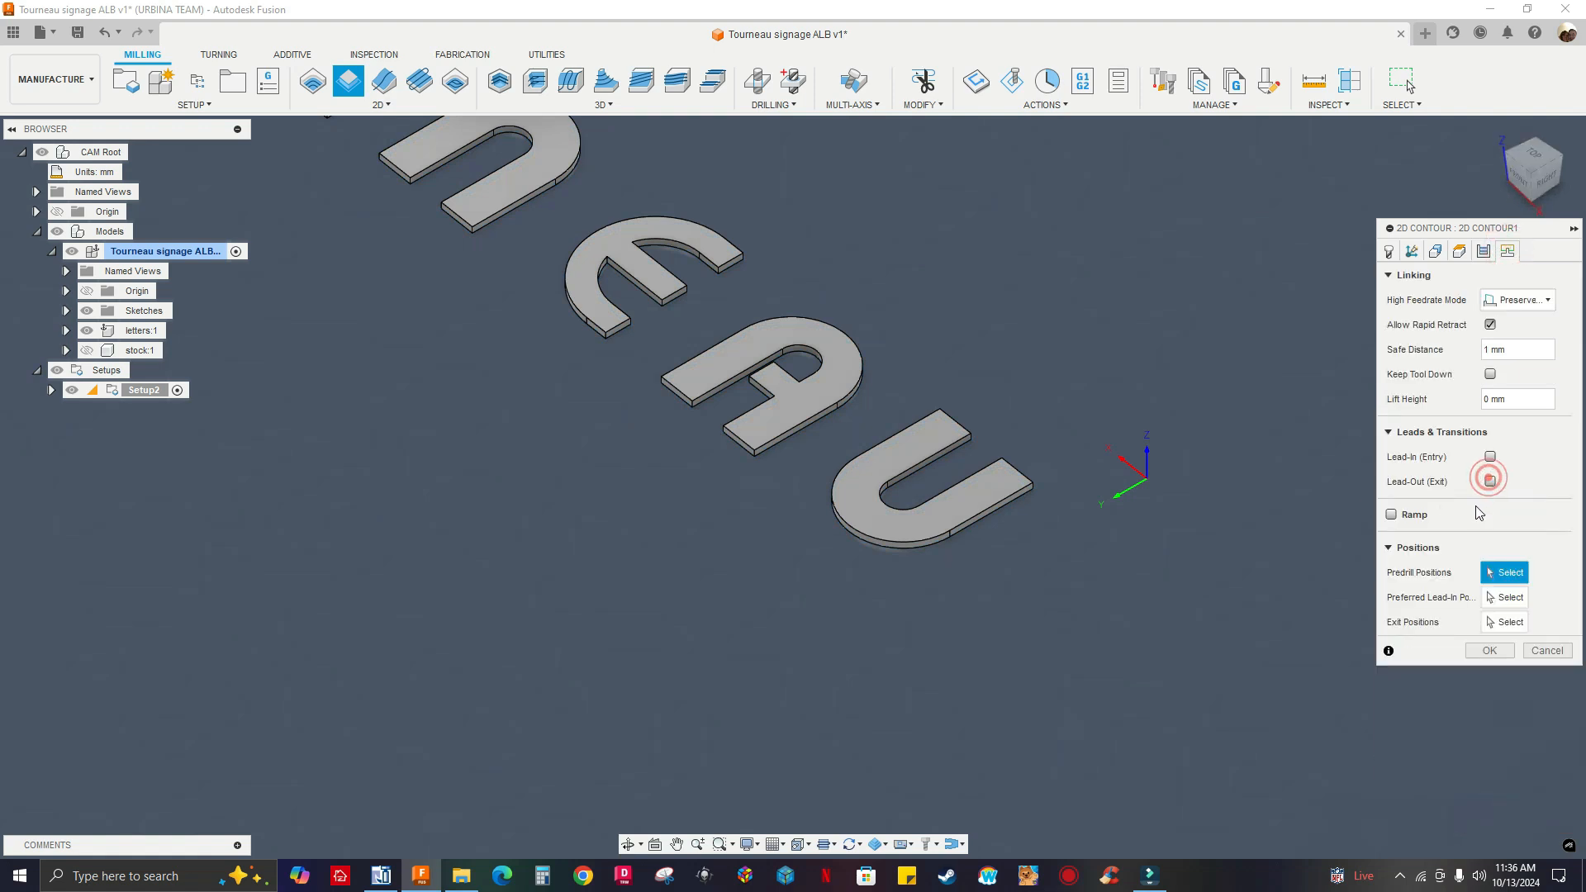
Enable ramping with a 15 degree ramping angle and generate the 2D contour toolpath.
left_click(1397, 515)
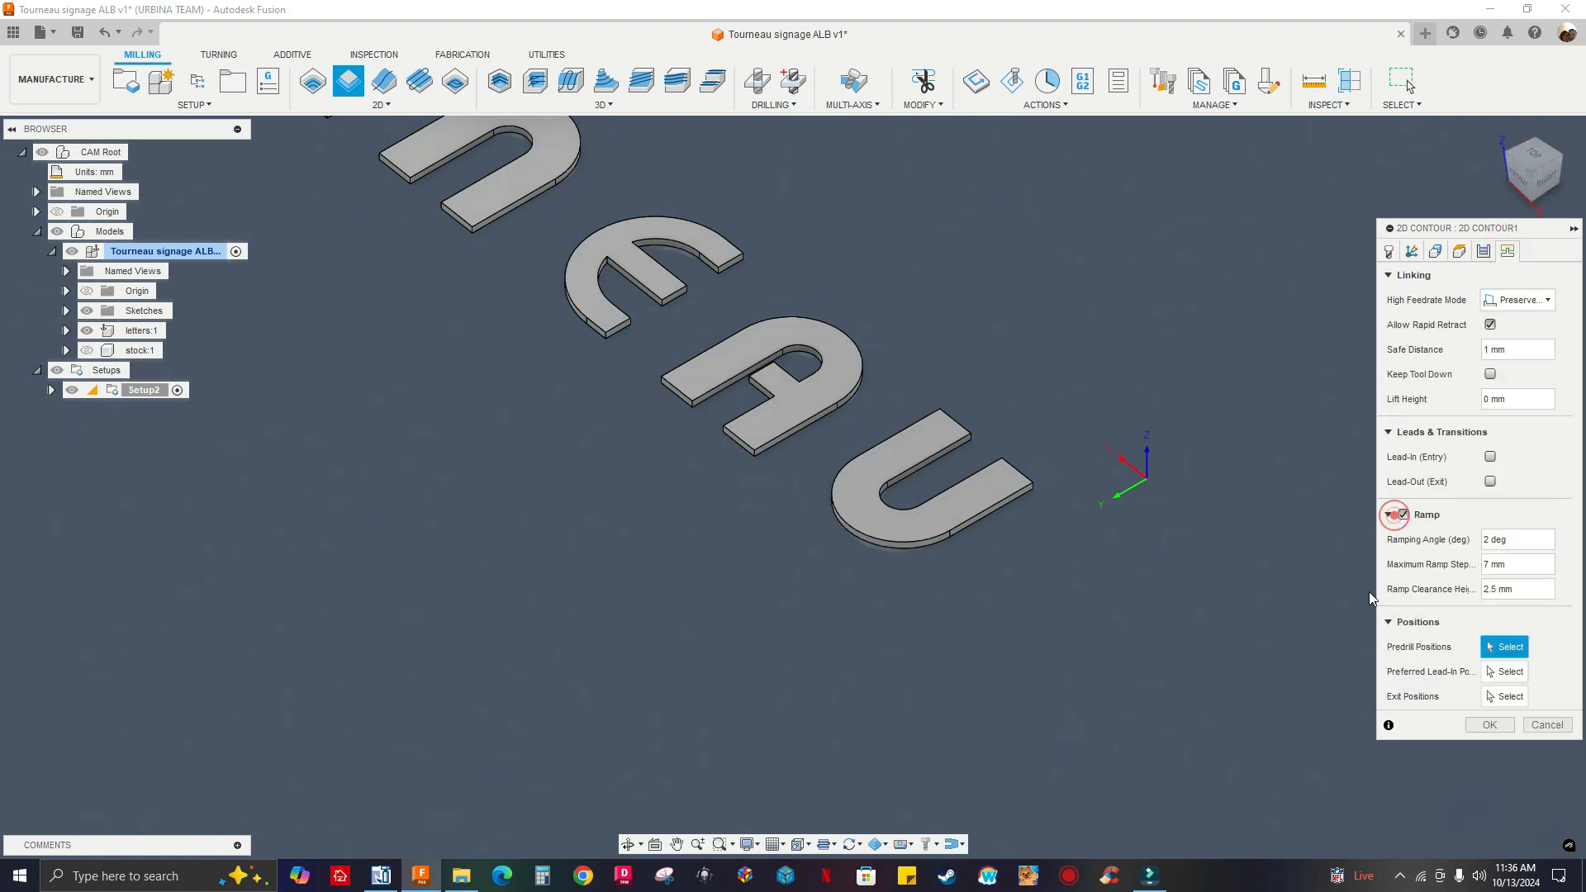
double_click(1486, 541)
type("15")
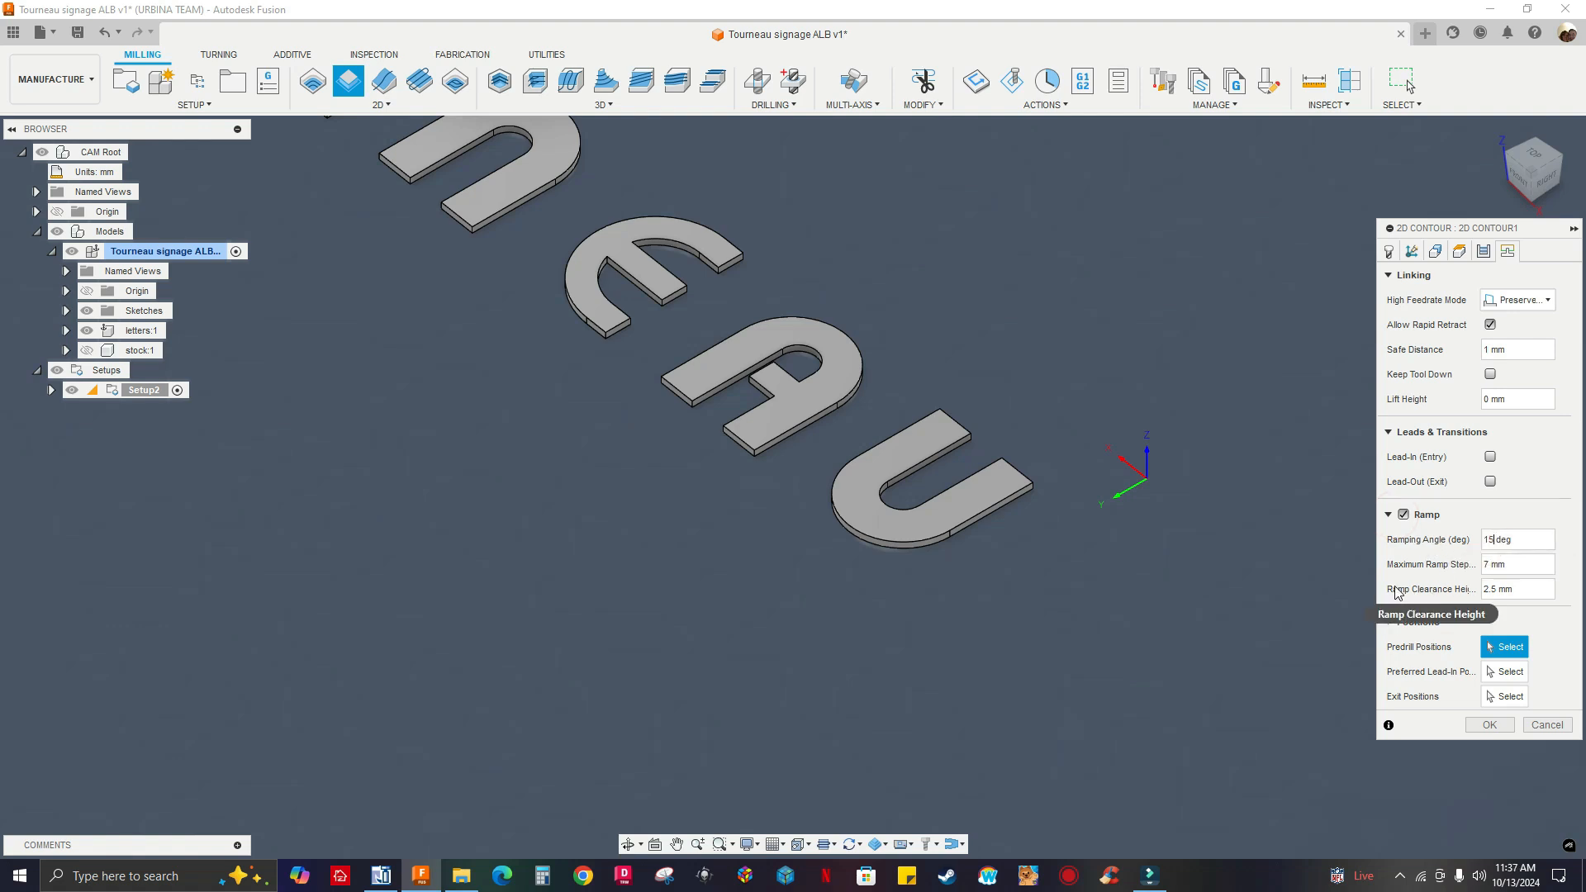
left_click(1491, 591)
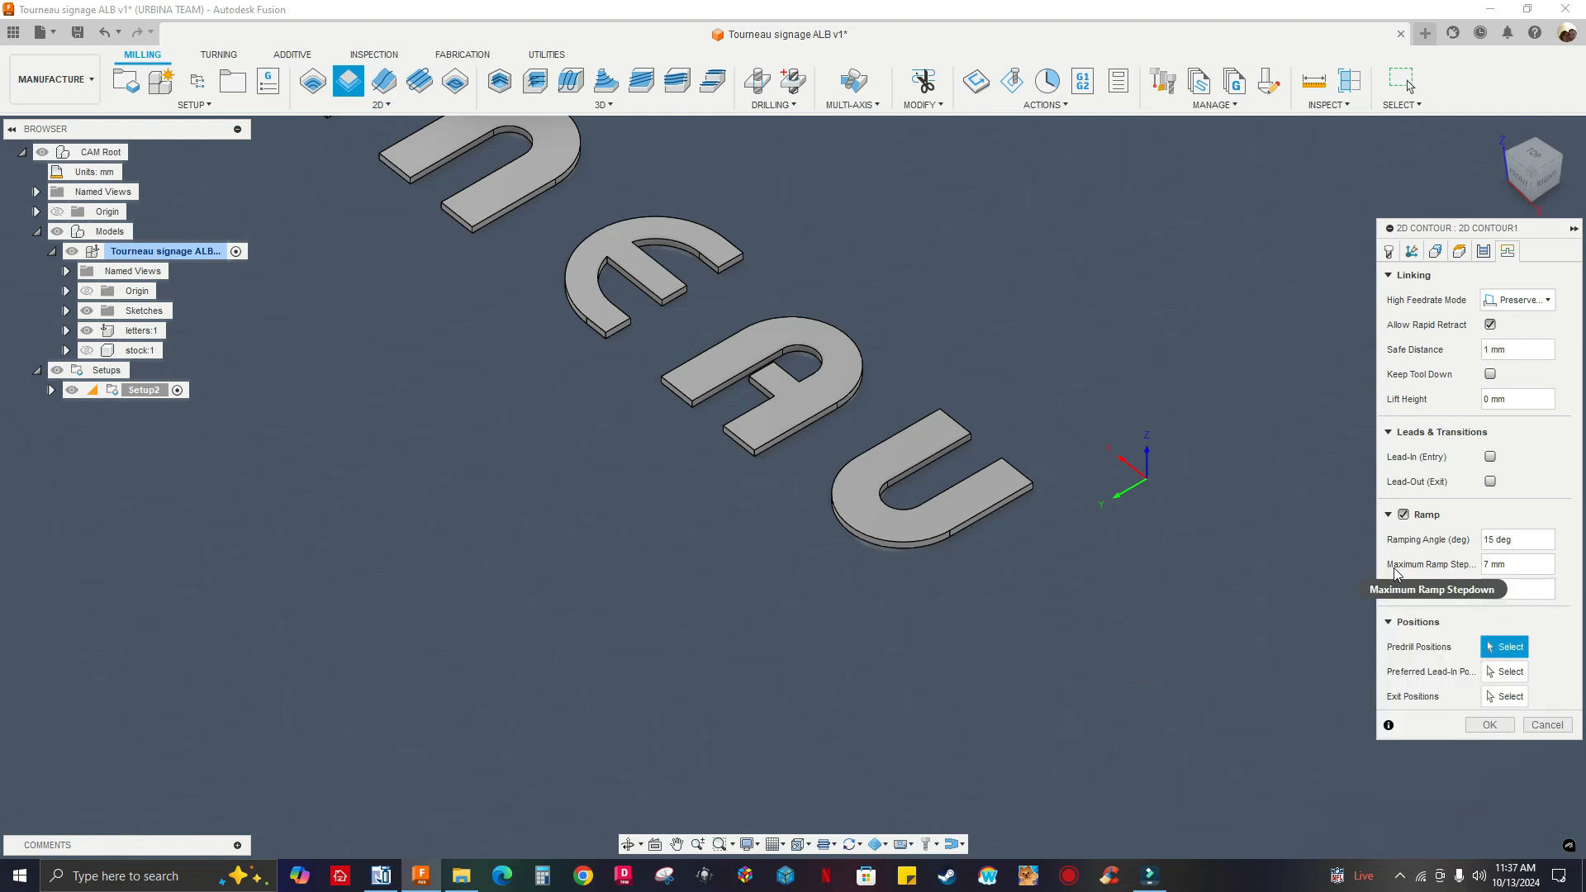
left_click(1474, 728)
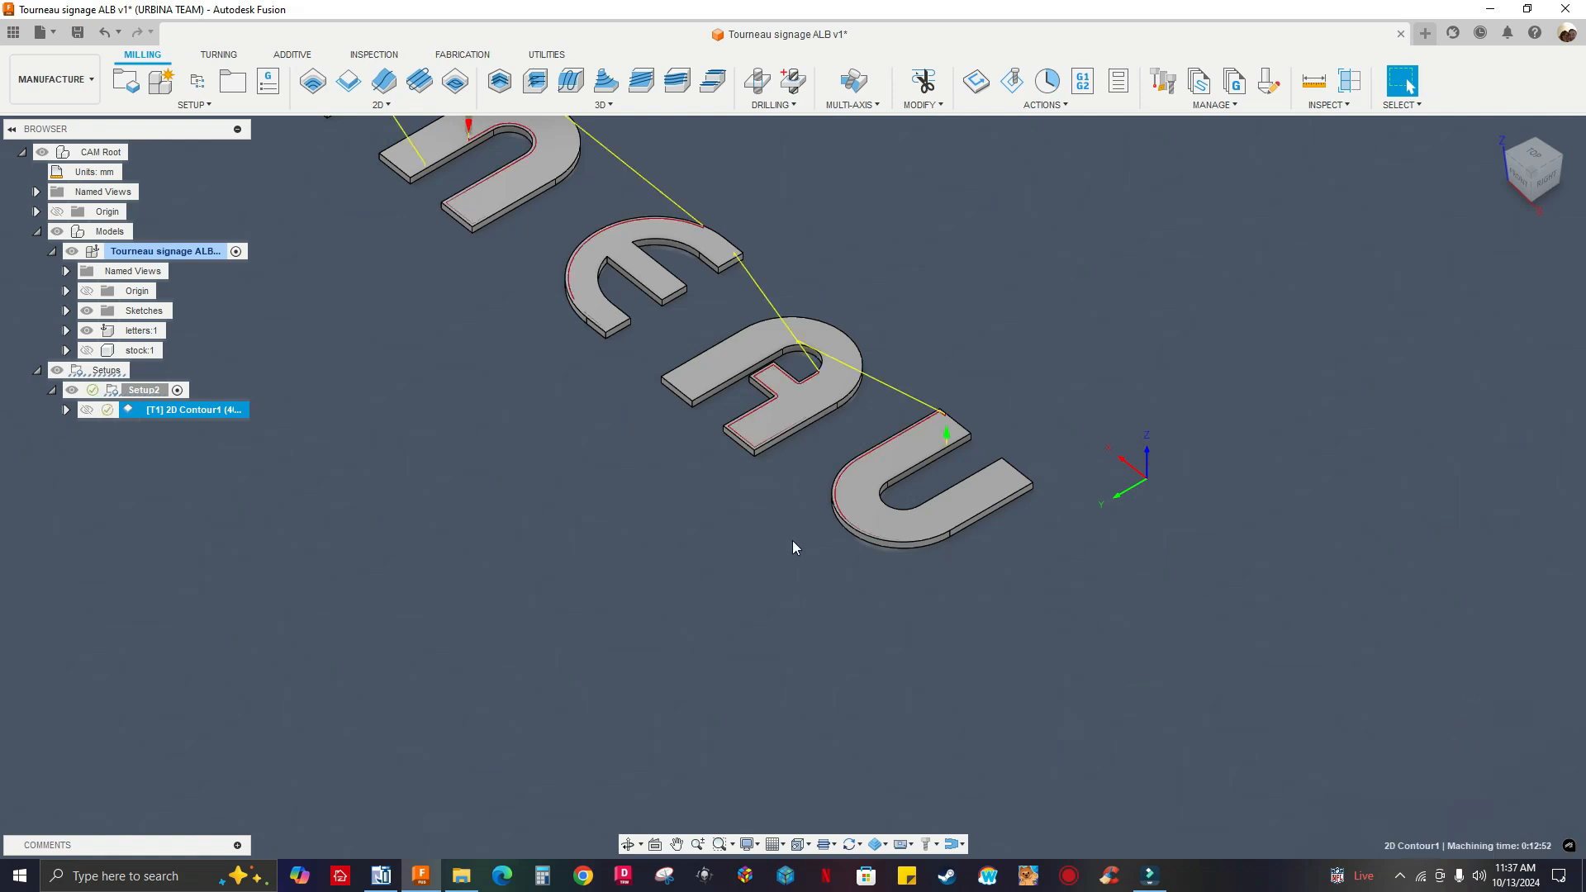
Examine from several angles on which side of the letter outlines the generated toolpath runs, especially around the R and N.
middle_click_drag(796, 545, 739, 552, "shift")
scroll(740, 553, "down", 4)
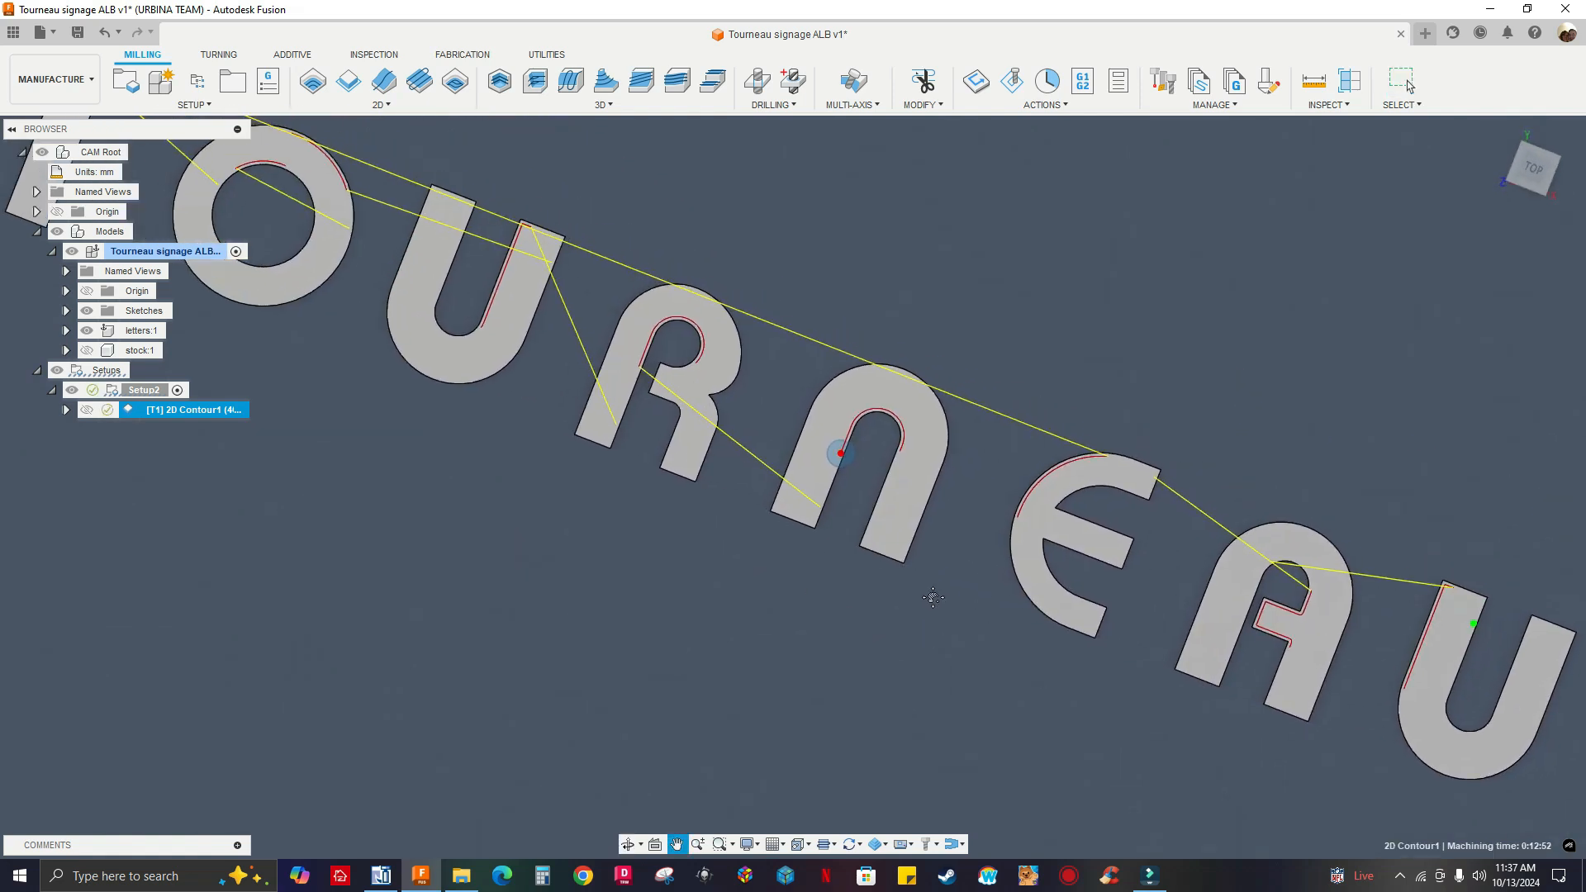
scroll(723, 448, "up", 5)
scroll(724, 447, "up", 3)
scroll(917, 481, "down", 2)
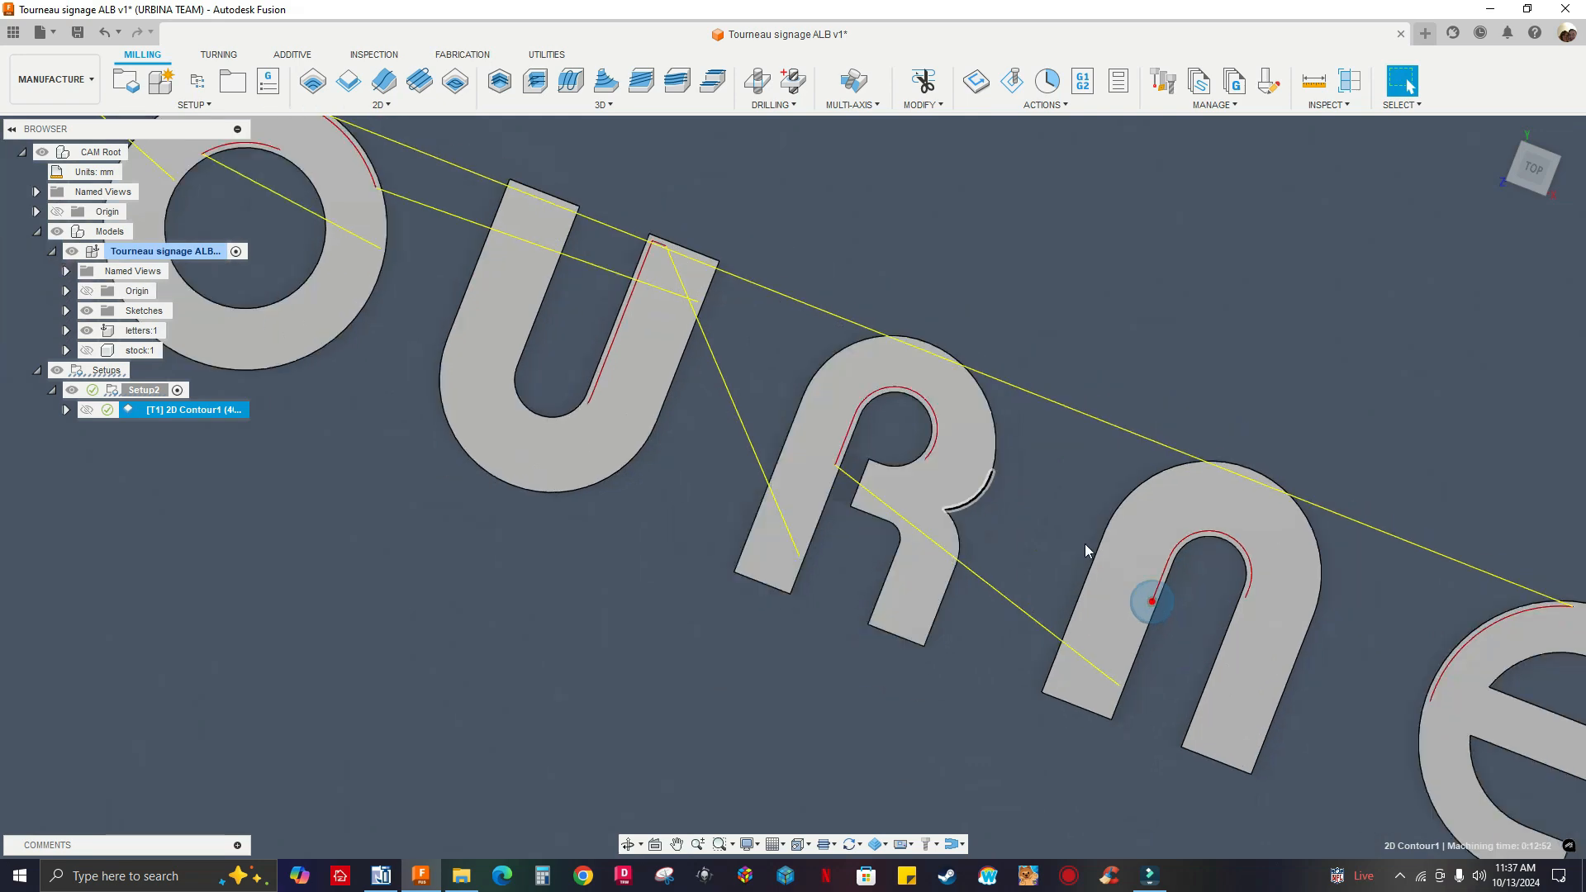
middle_click_drag(1171, 597, 1109, 545)
scroll(1117, 541, "up", 6)
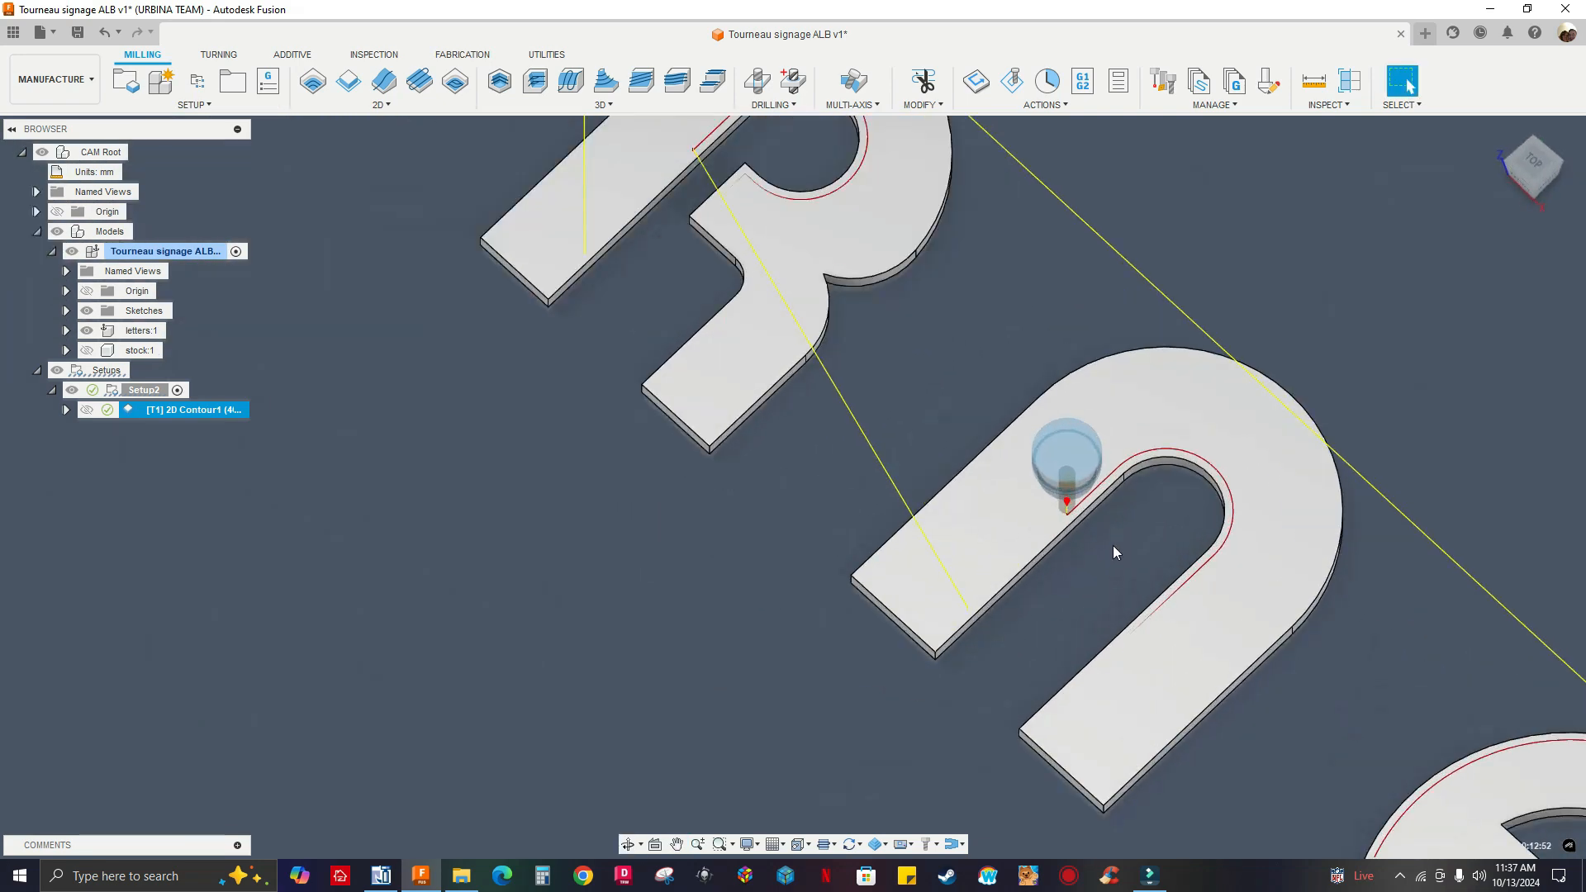
scroll(890, 404, "down", 3)
middle_click_drag(1052, 489, 890, 459)
scroll(874, 580, "down", 2)
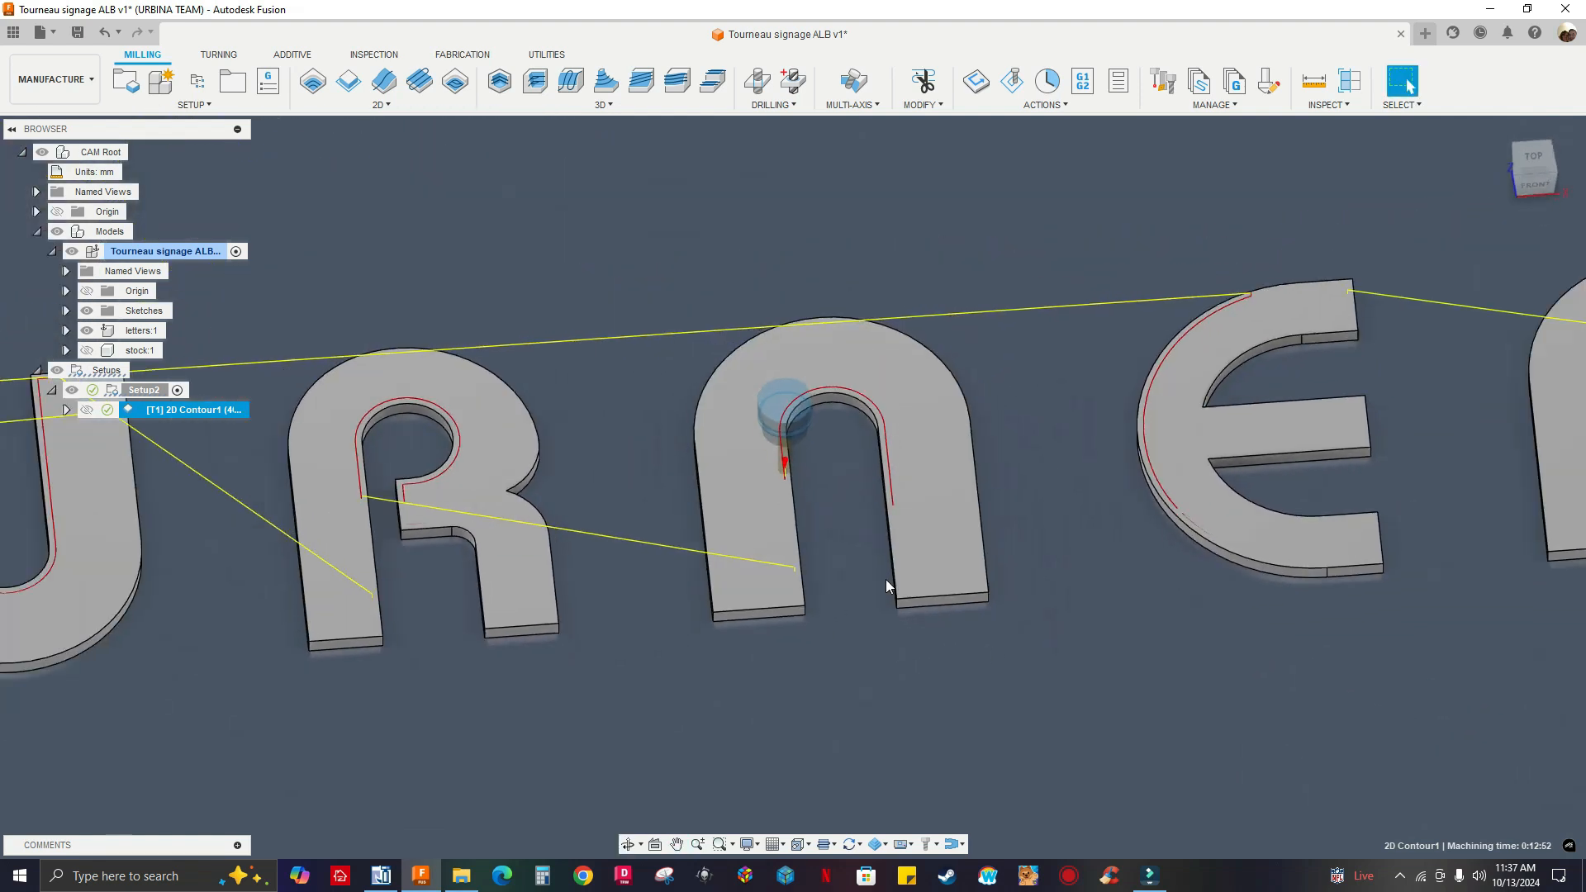
middle_click_drag(874, 577, 820, 575, "shift")
scroll(799, 535, "down", 6)
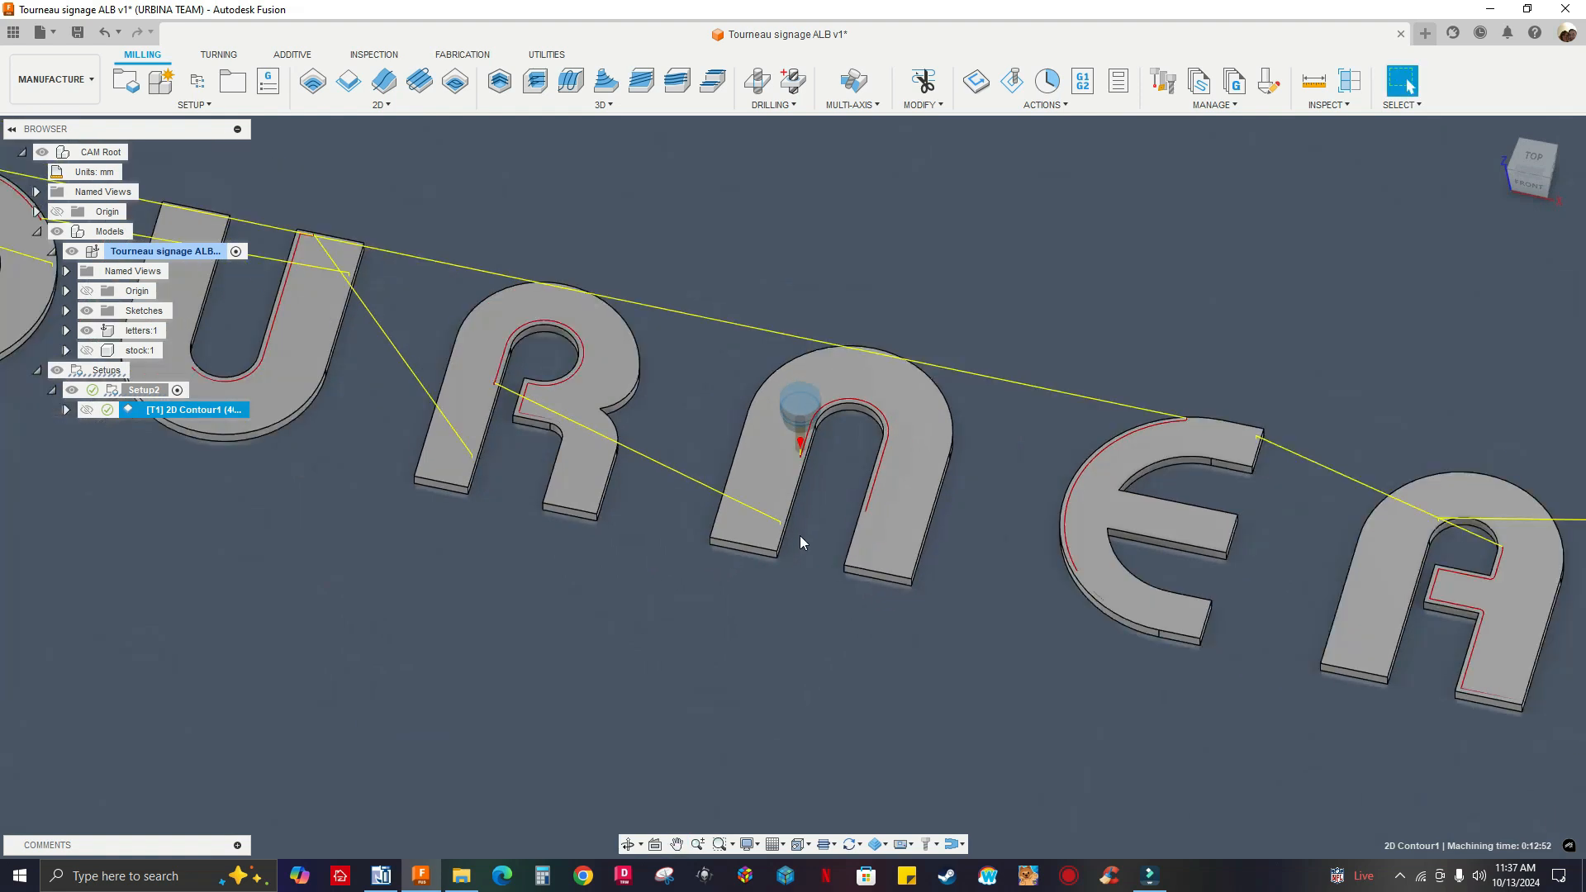
middle_click_drag(652, 583, 568, 590, "shift")
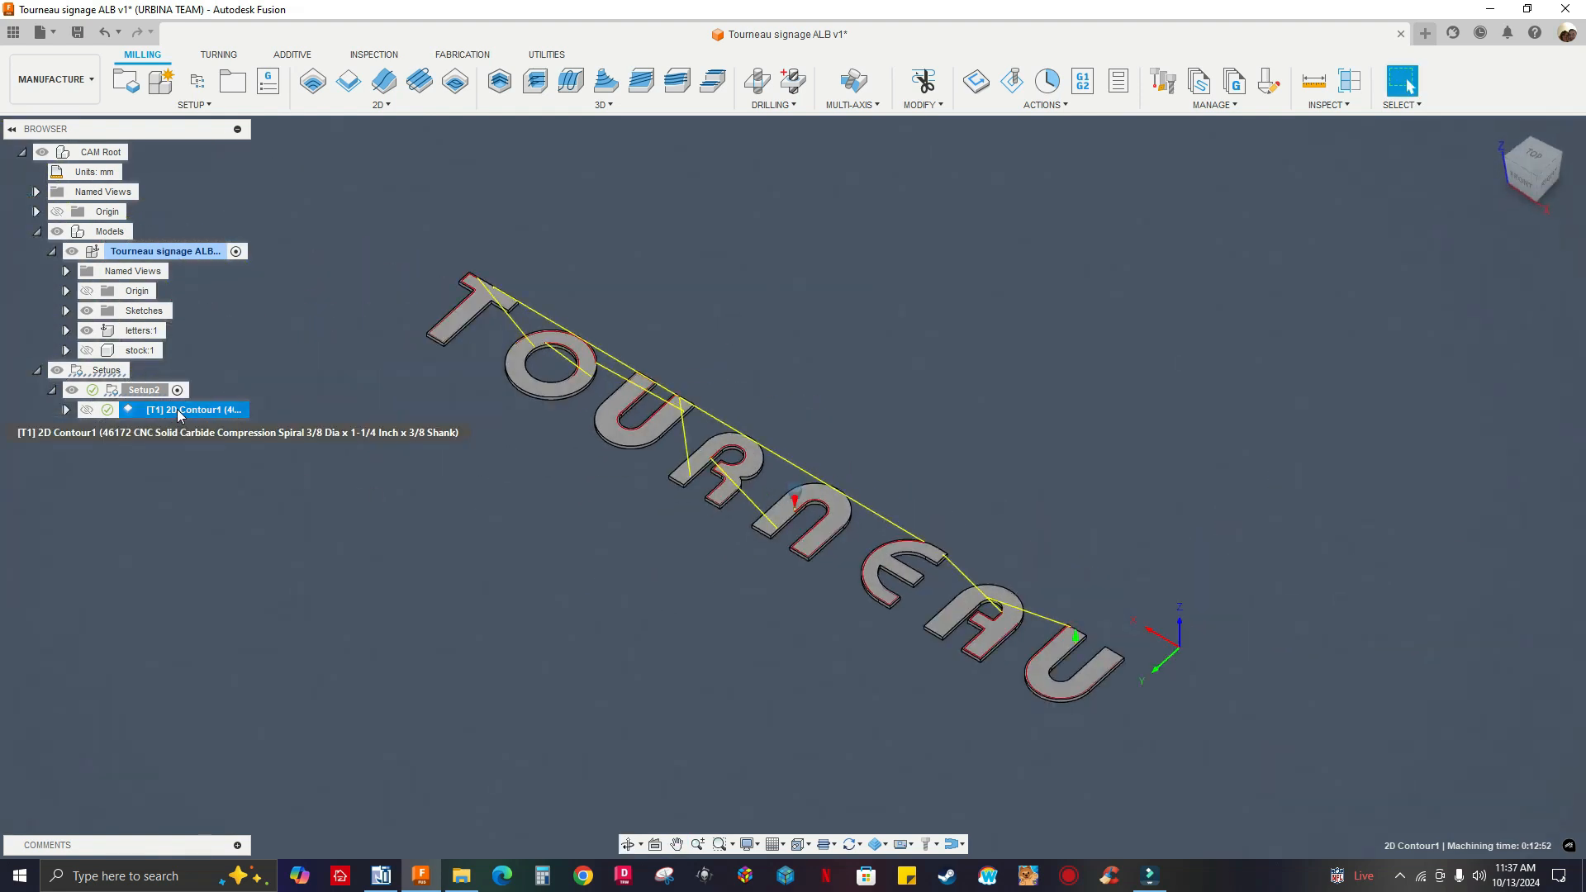
Edit the 2D contour operation, change the face contours' side to Start inside, and regenerate the toolpath.
right_click(189, 417)
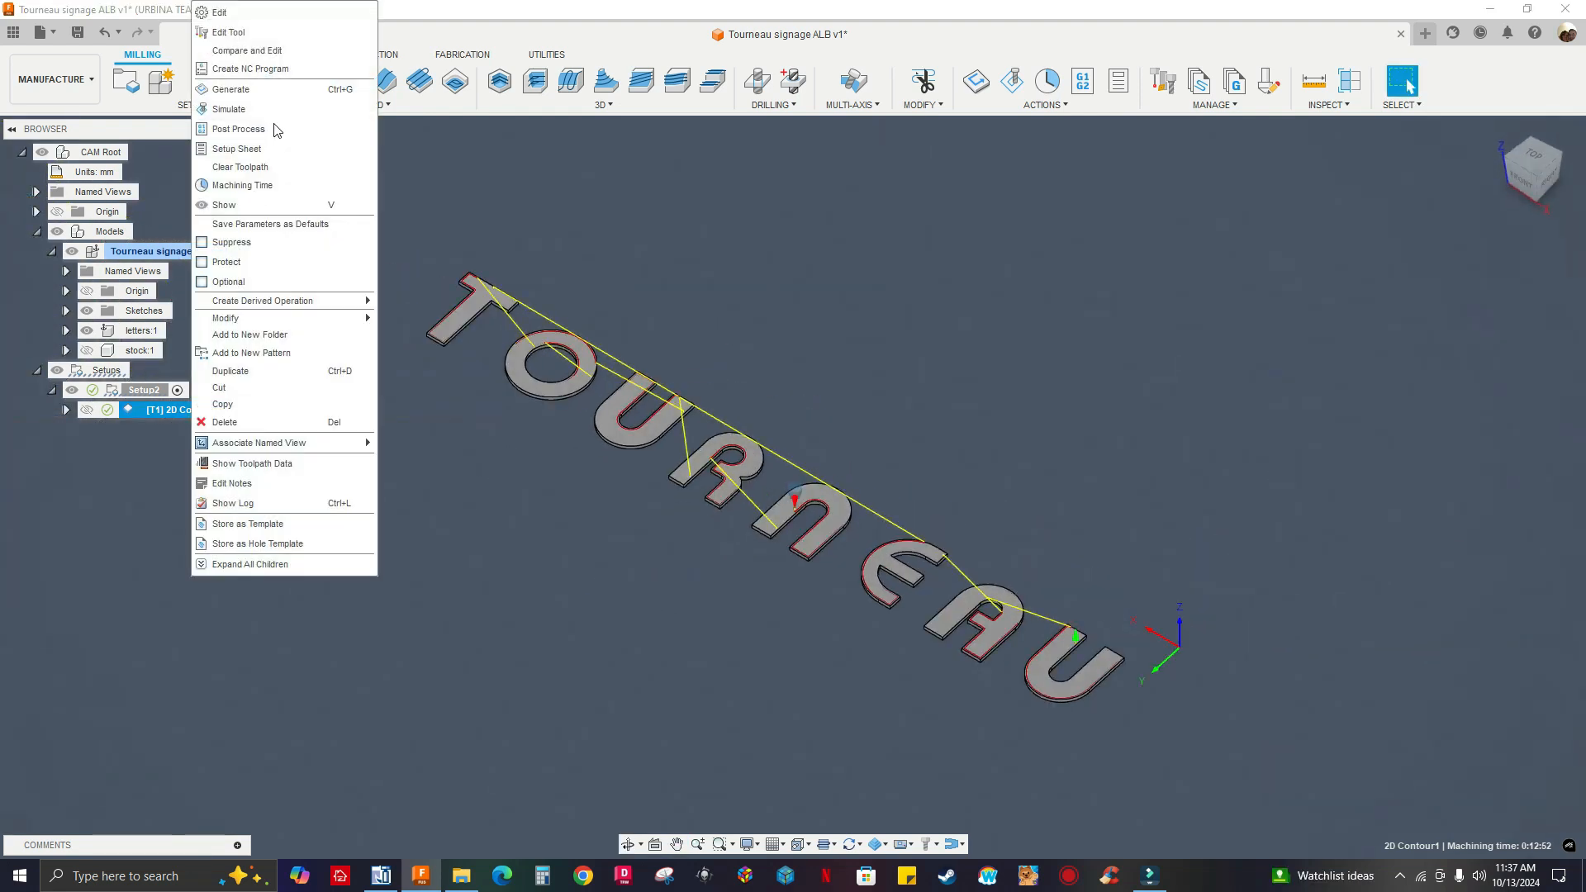
left_click(244, 13)
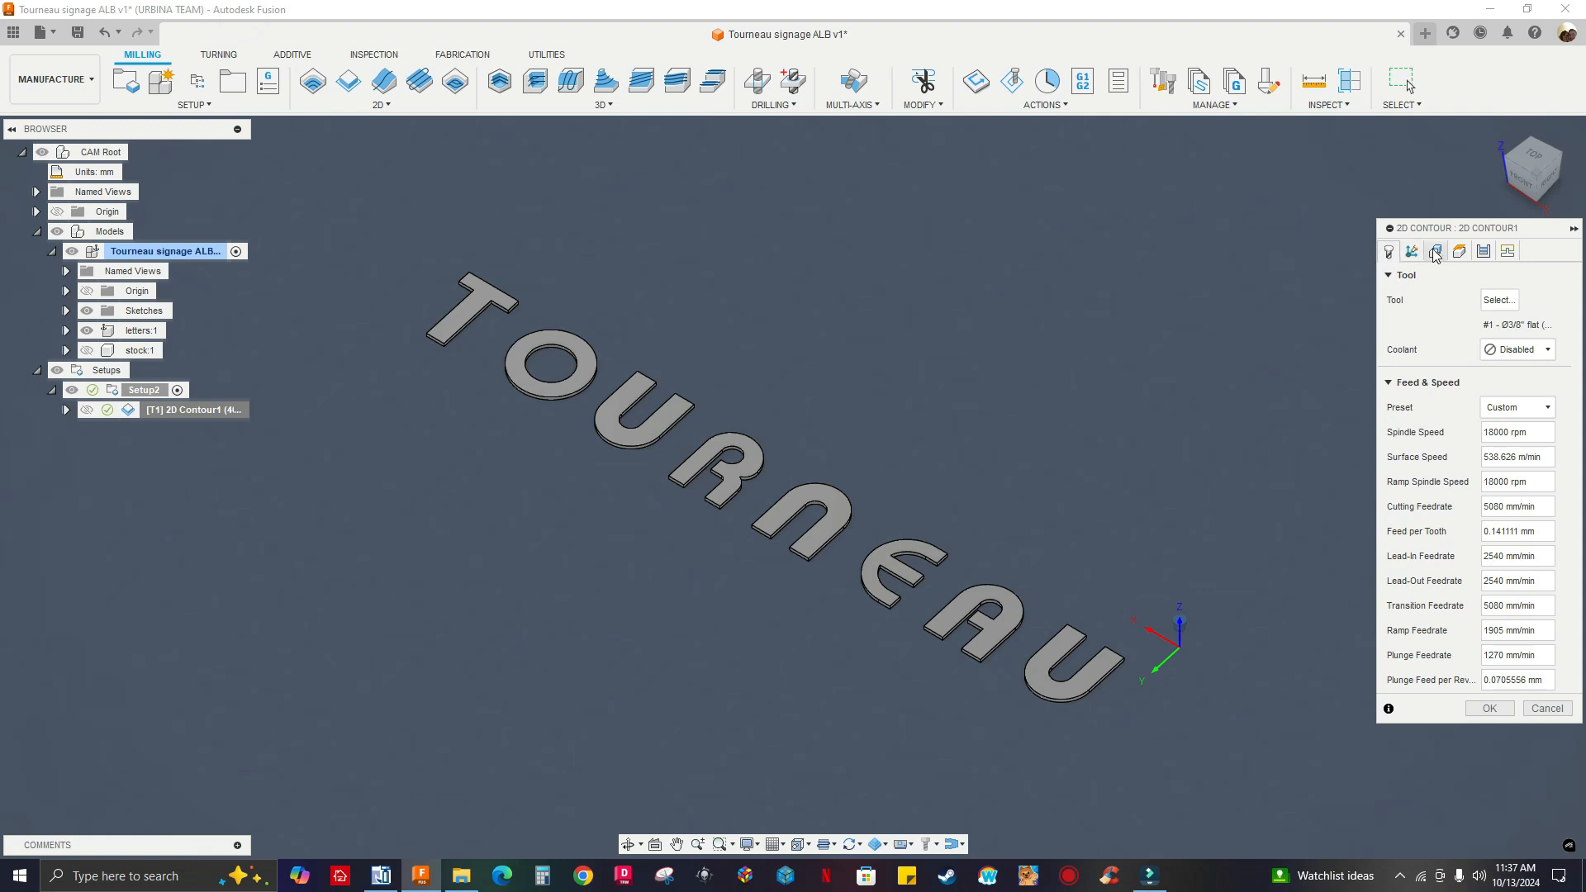
left_click(1437, 250)
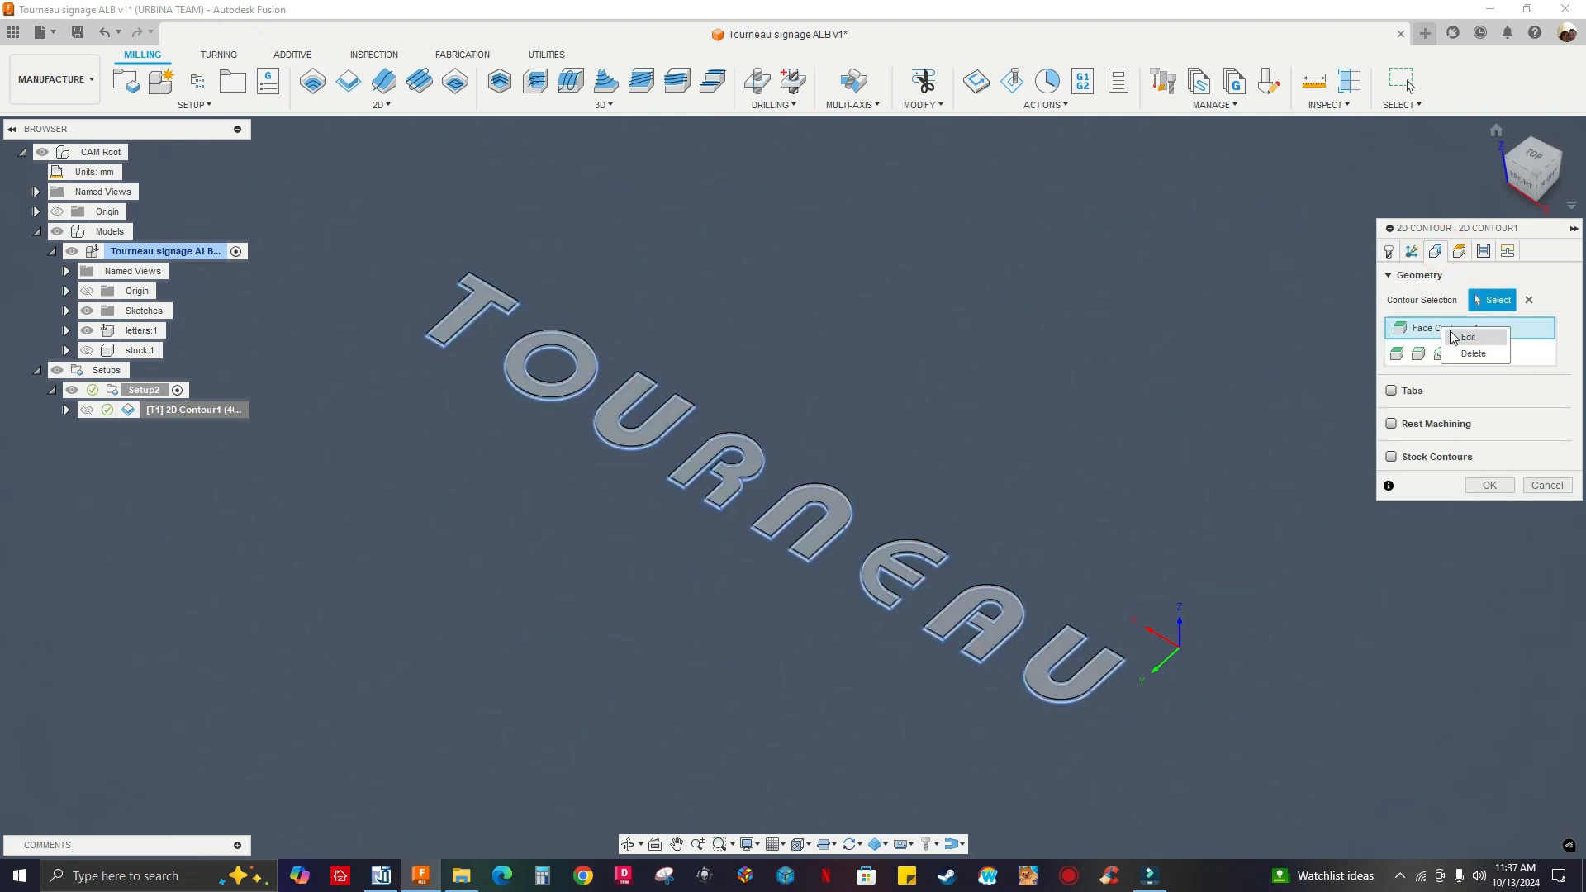
left_click(1457, 331)
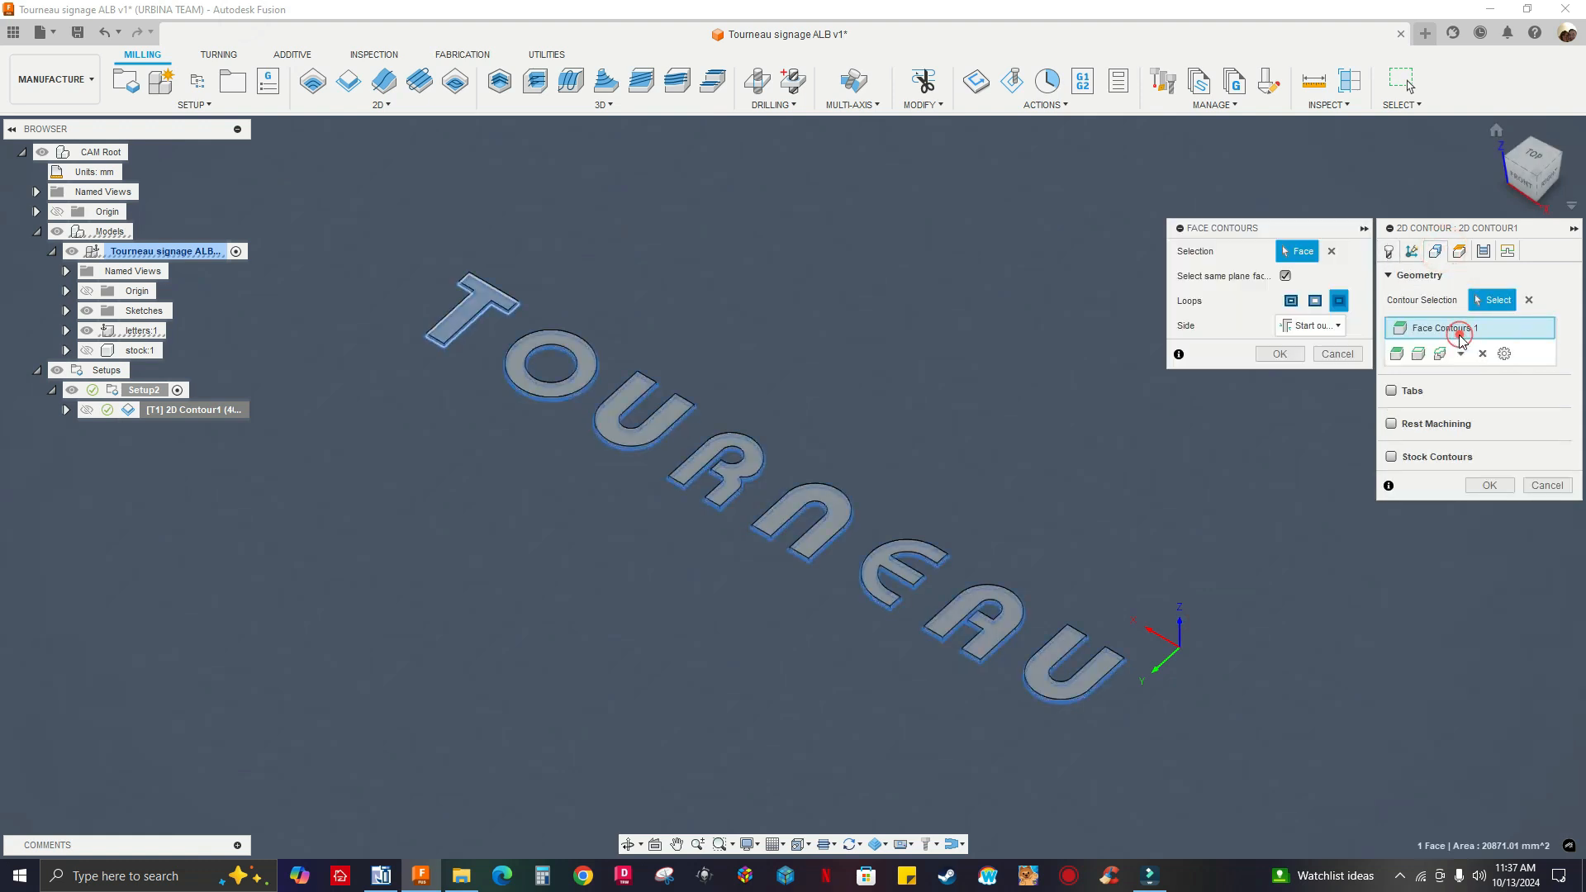
left_click(1339, 328)
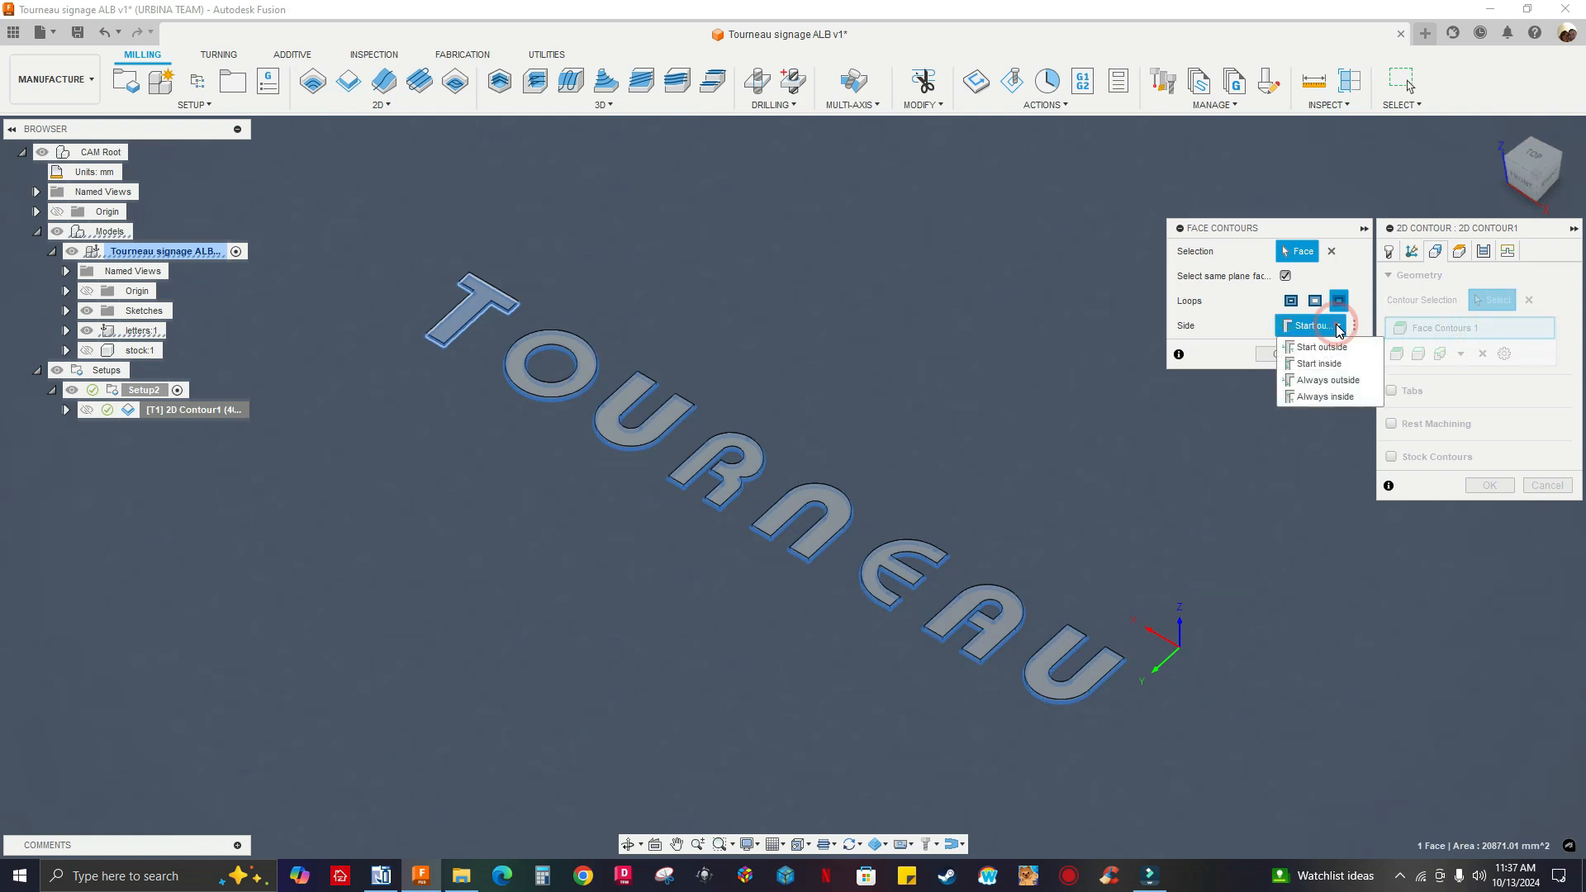
left_click(1317, 364)
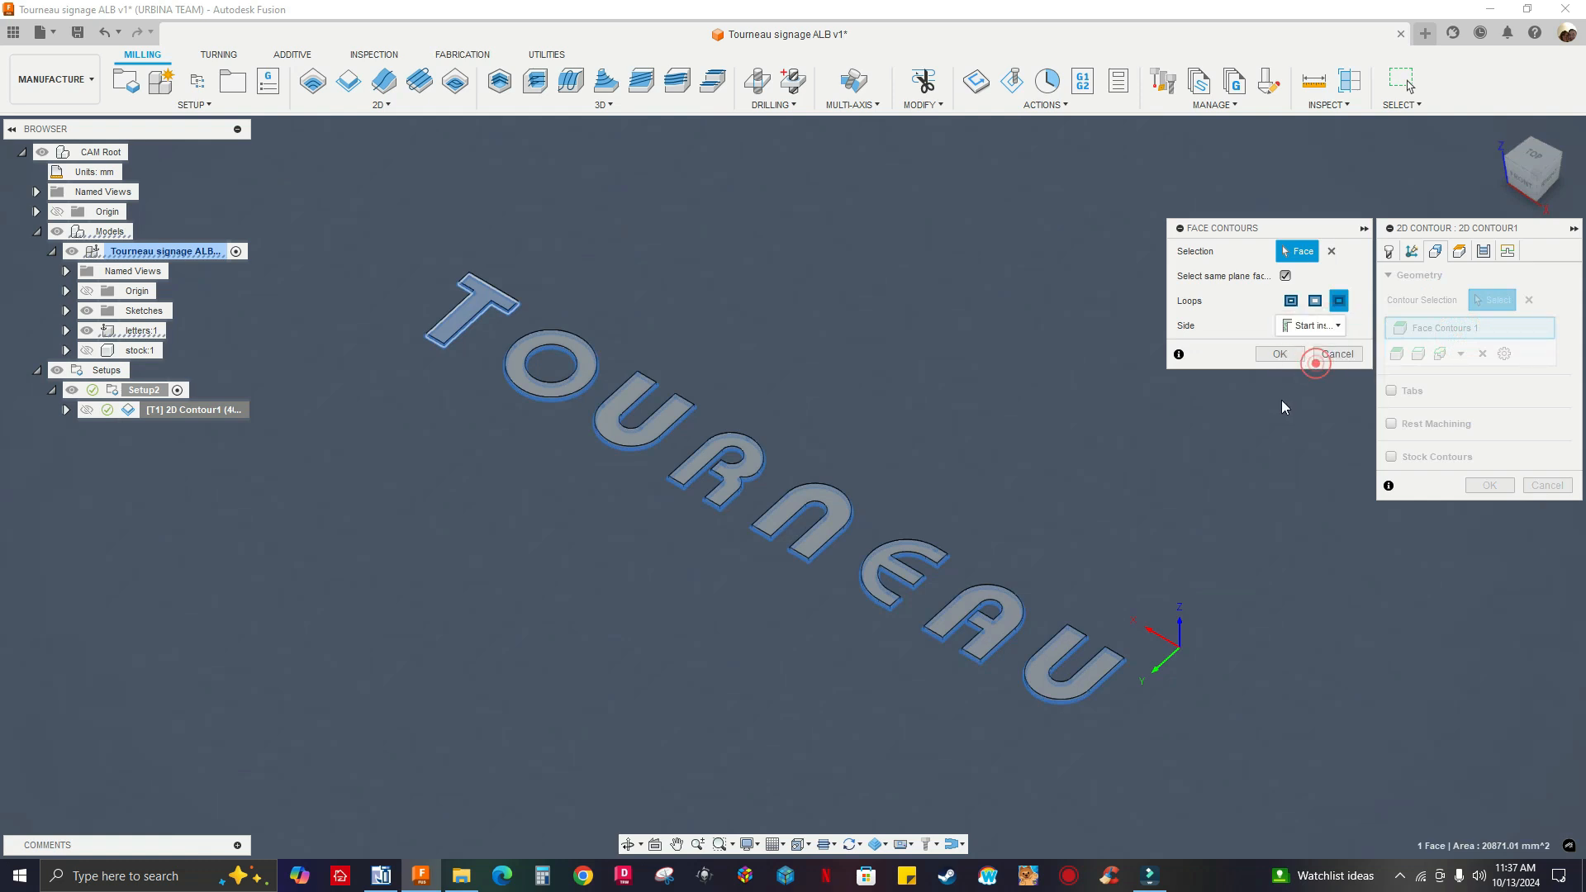
left_click(1279, 355)
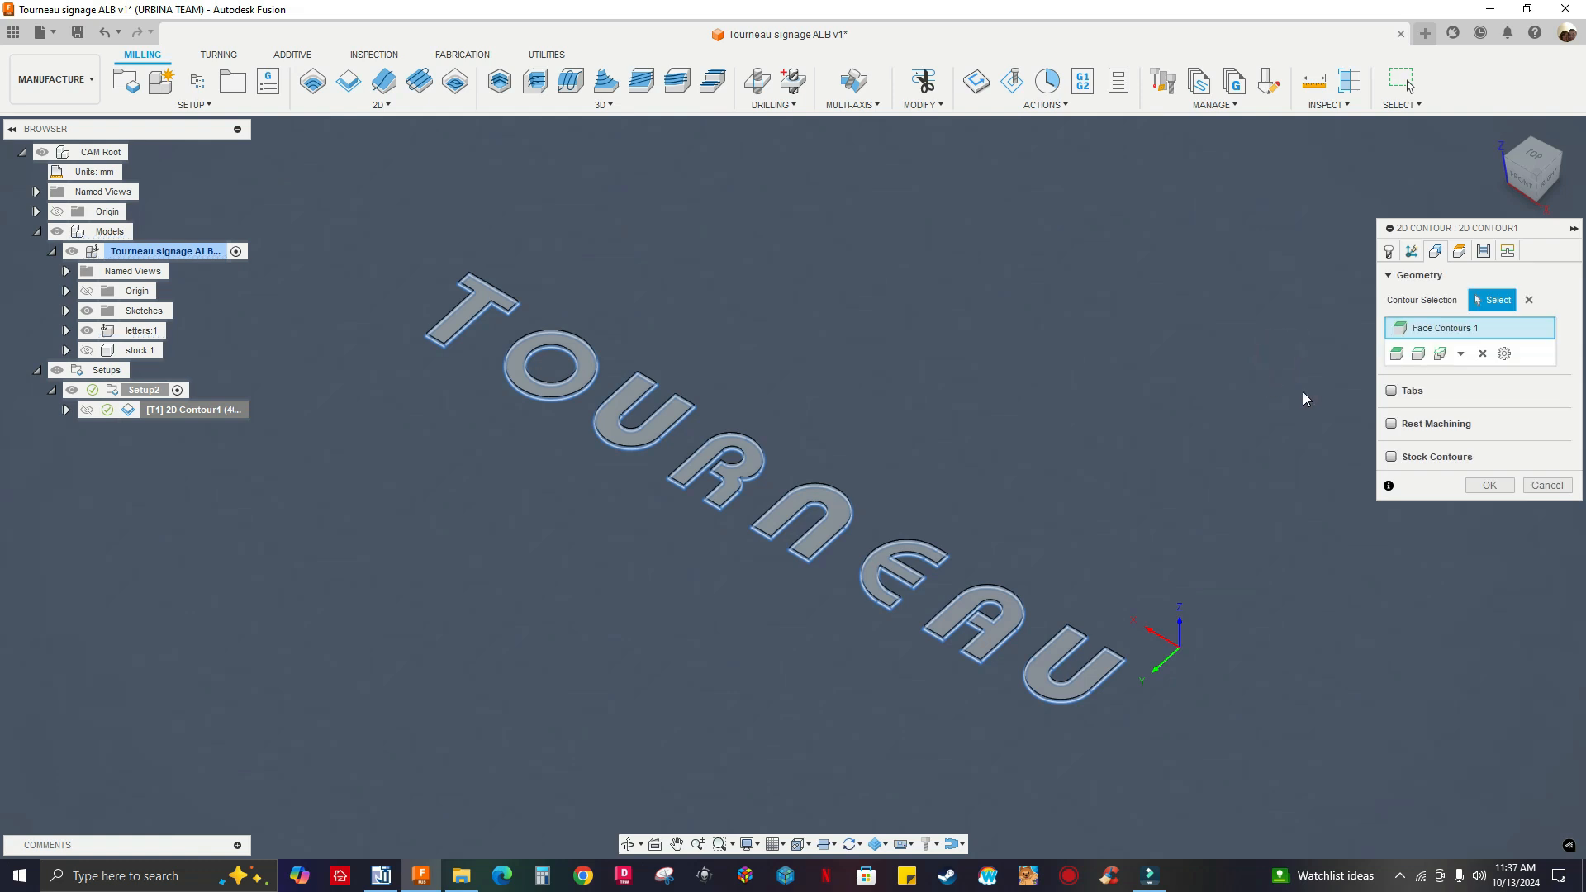
left_click(1491, 485)
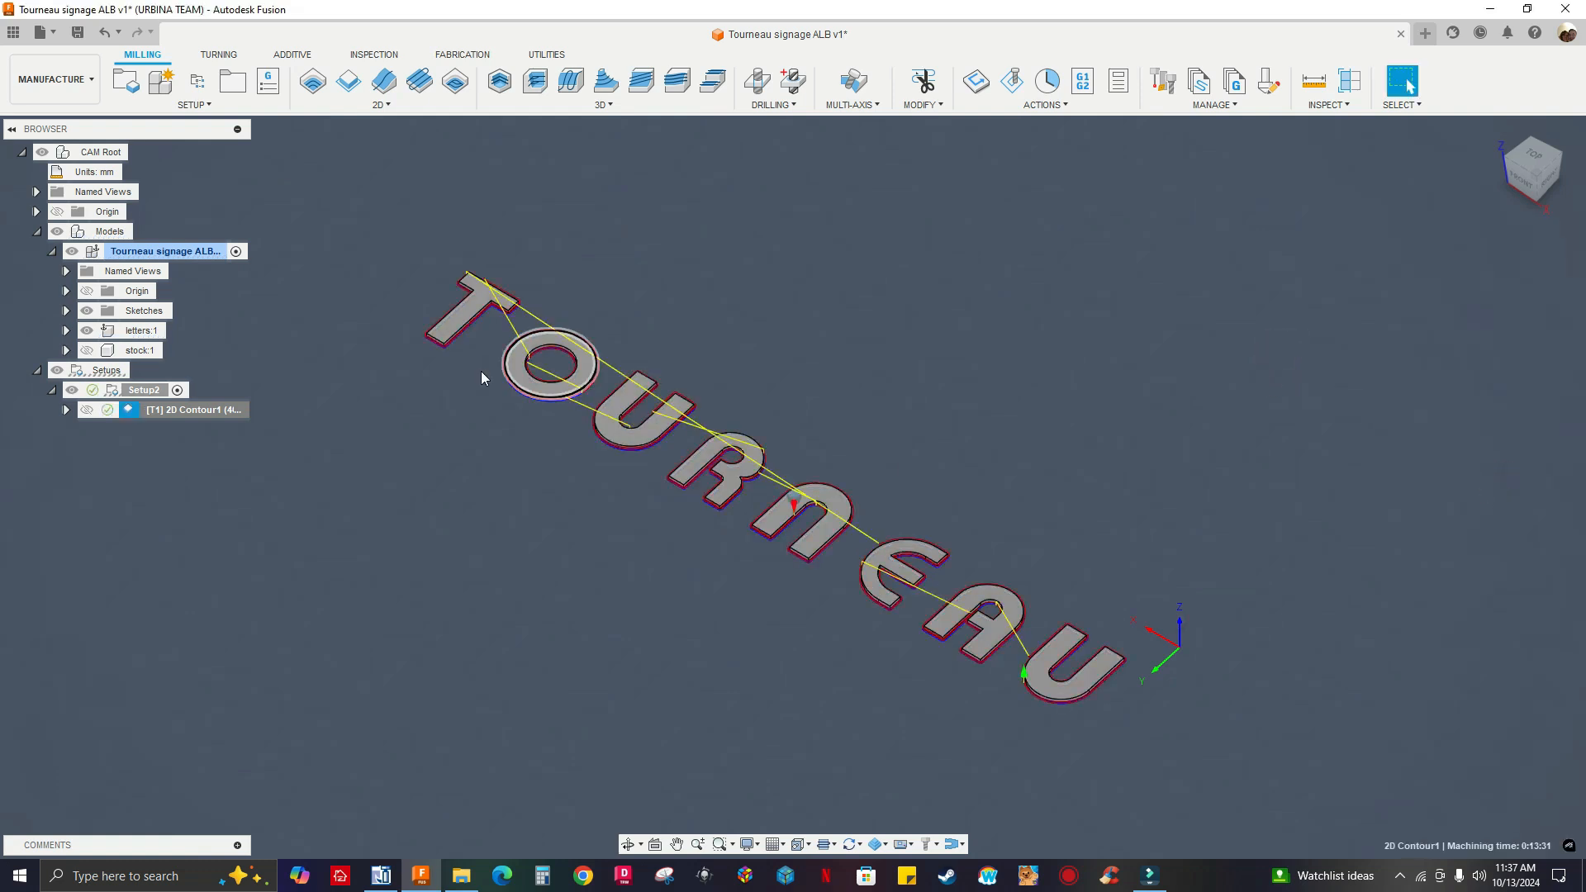
Check the regenerated toolpath around the letters from the top view and open the 2D contour's simulation.
scroll(540, 334, "up", 5)
scroll(540, 334, "down", 5)
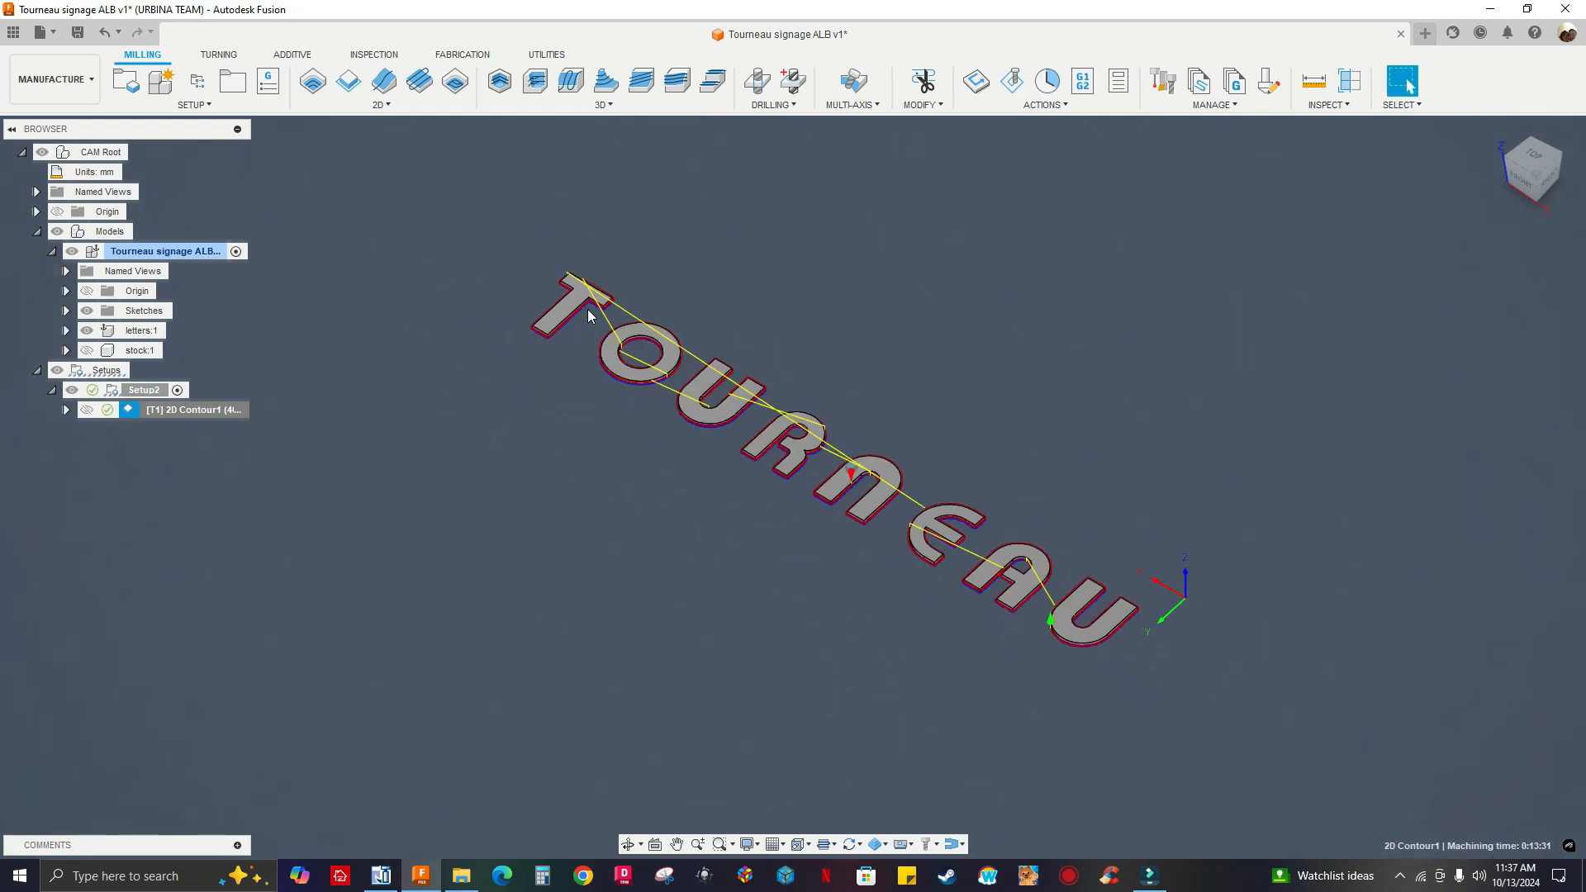
middle_click(607, 394)
left_click(1530, 161)
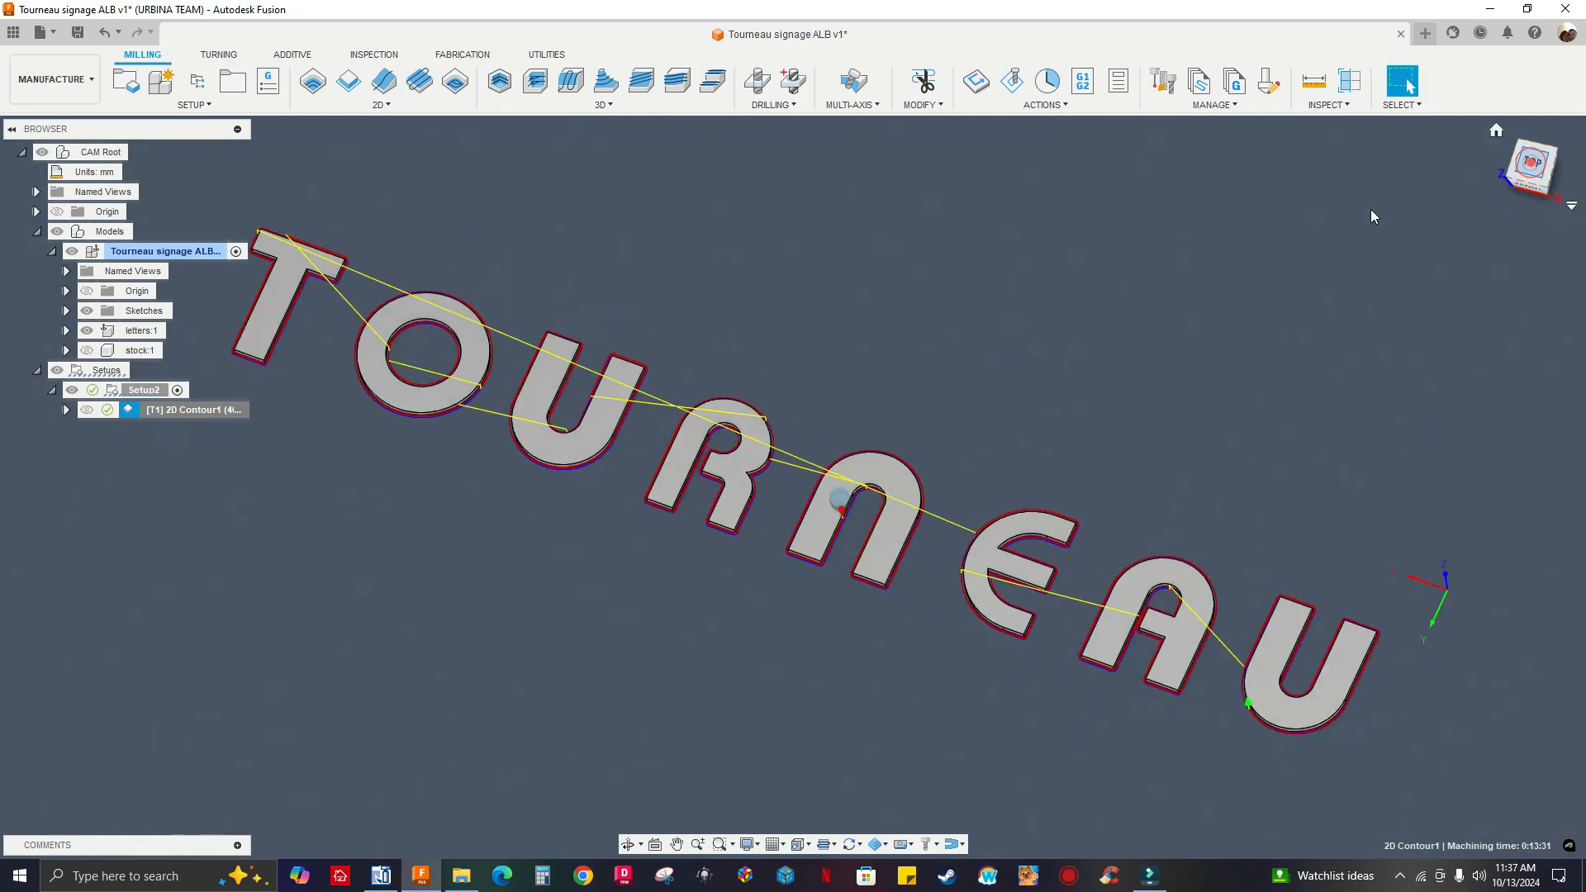
right_click(150, 402)
left_click(203, 111)
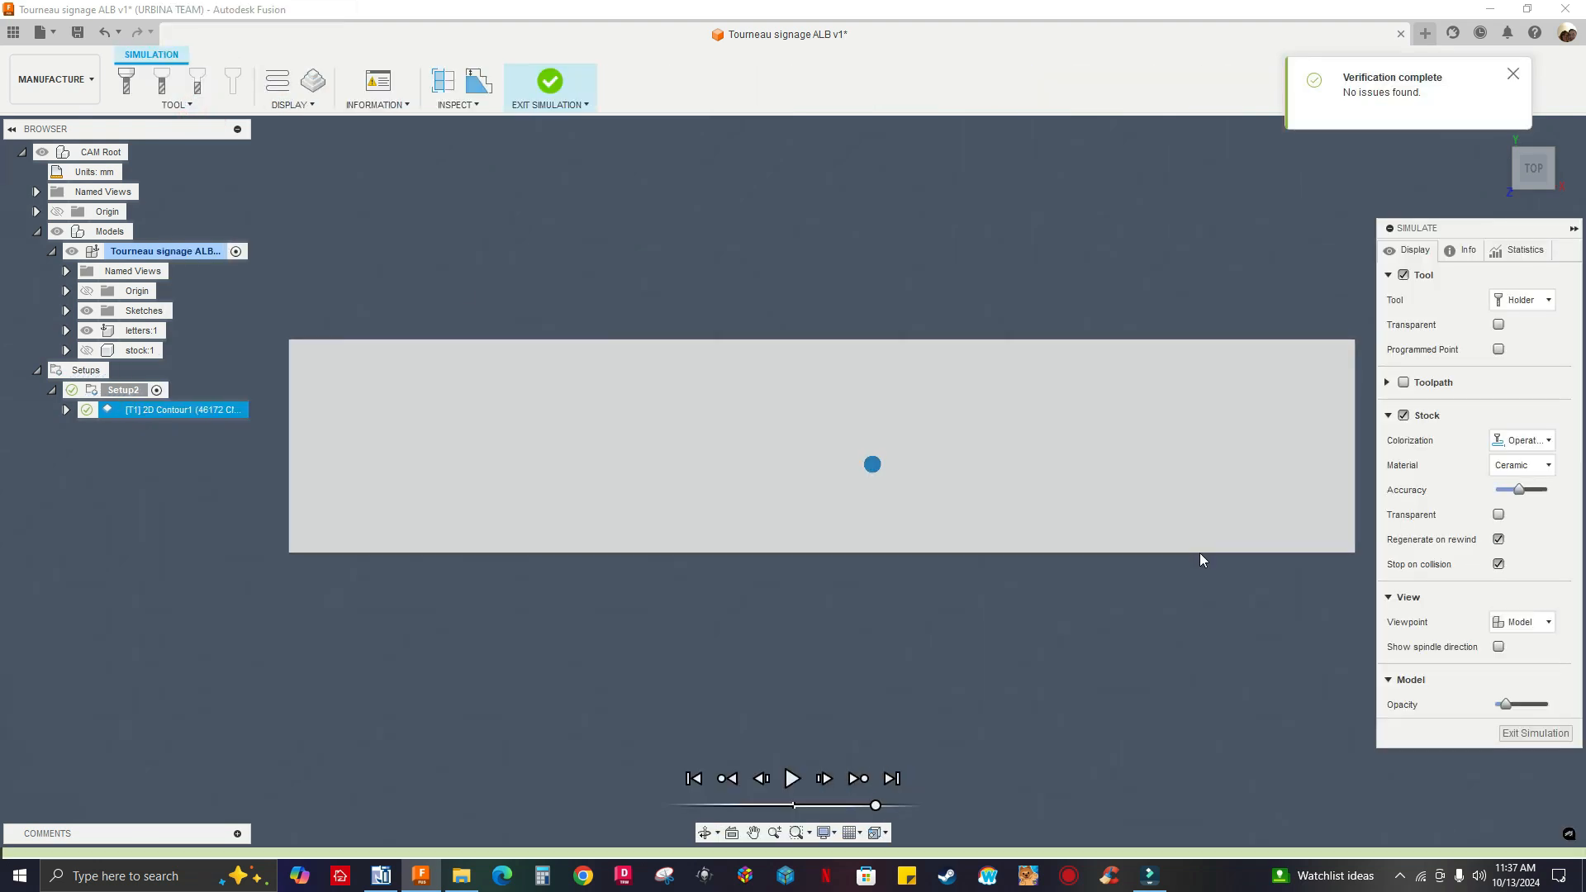
Play the 2D contour simulation, examine the cut outlines for loose inner pieces in the A and O, and exit the simulation.
left_click(792, 778)
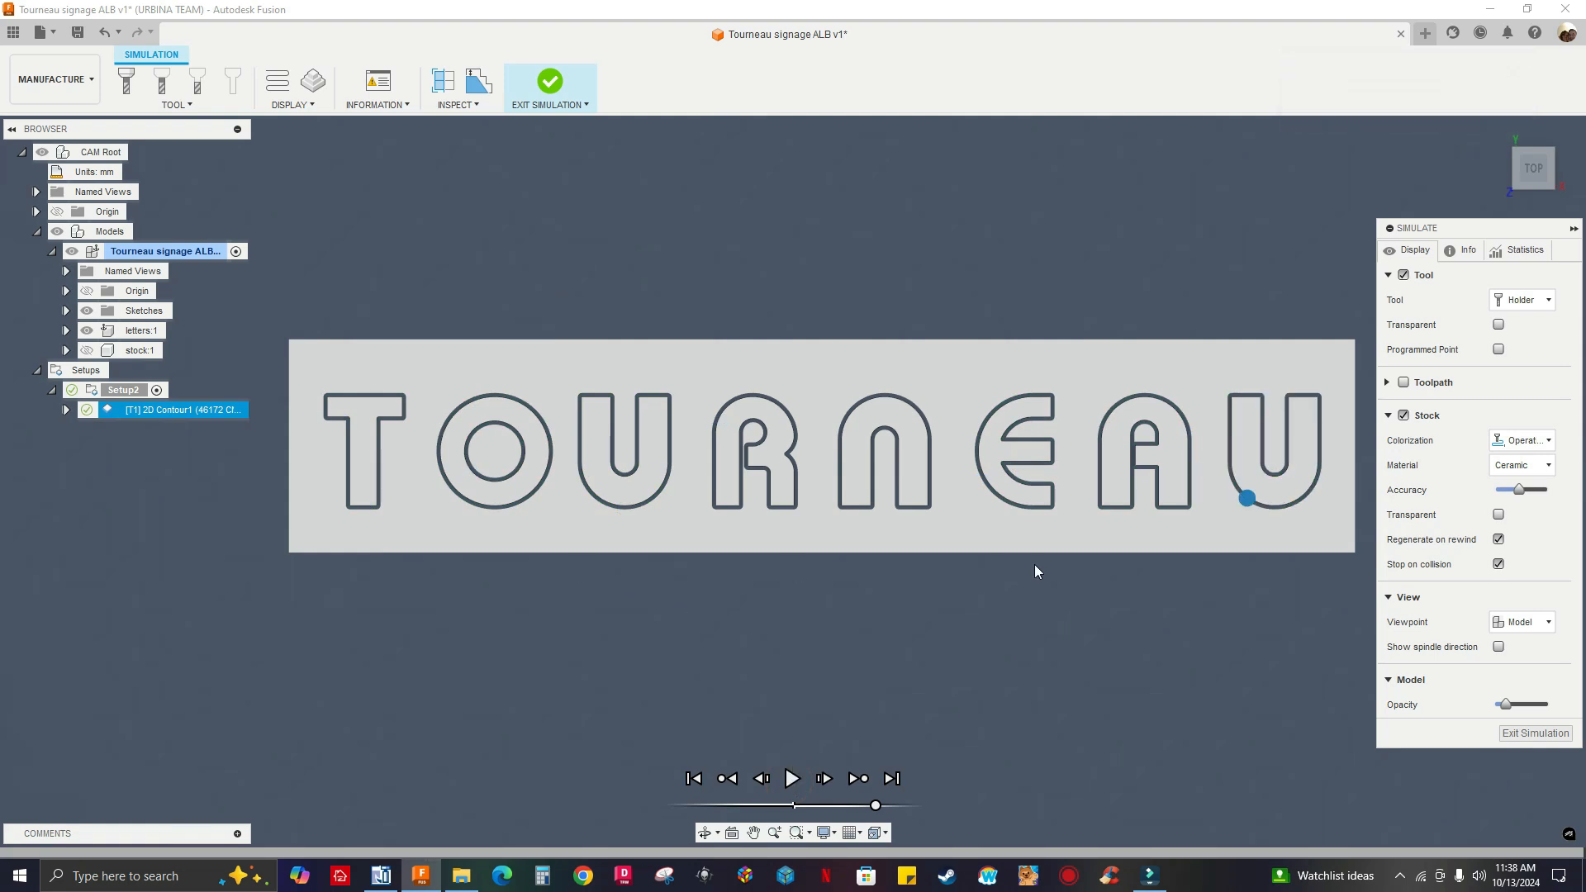
scroll(1206, 453, "up", 10)
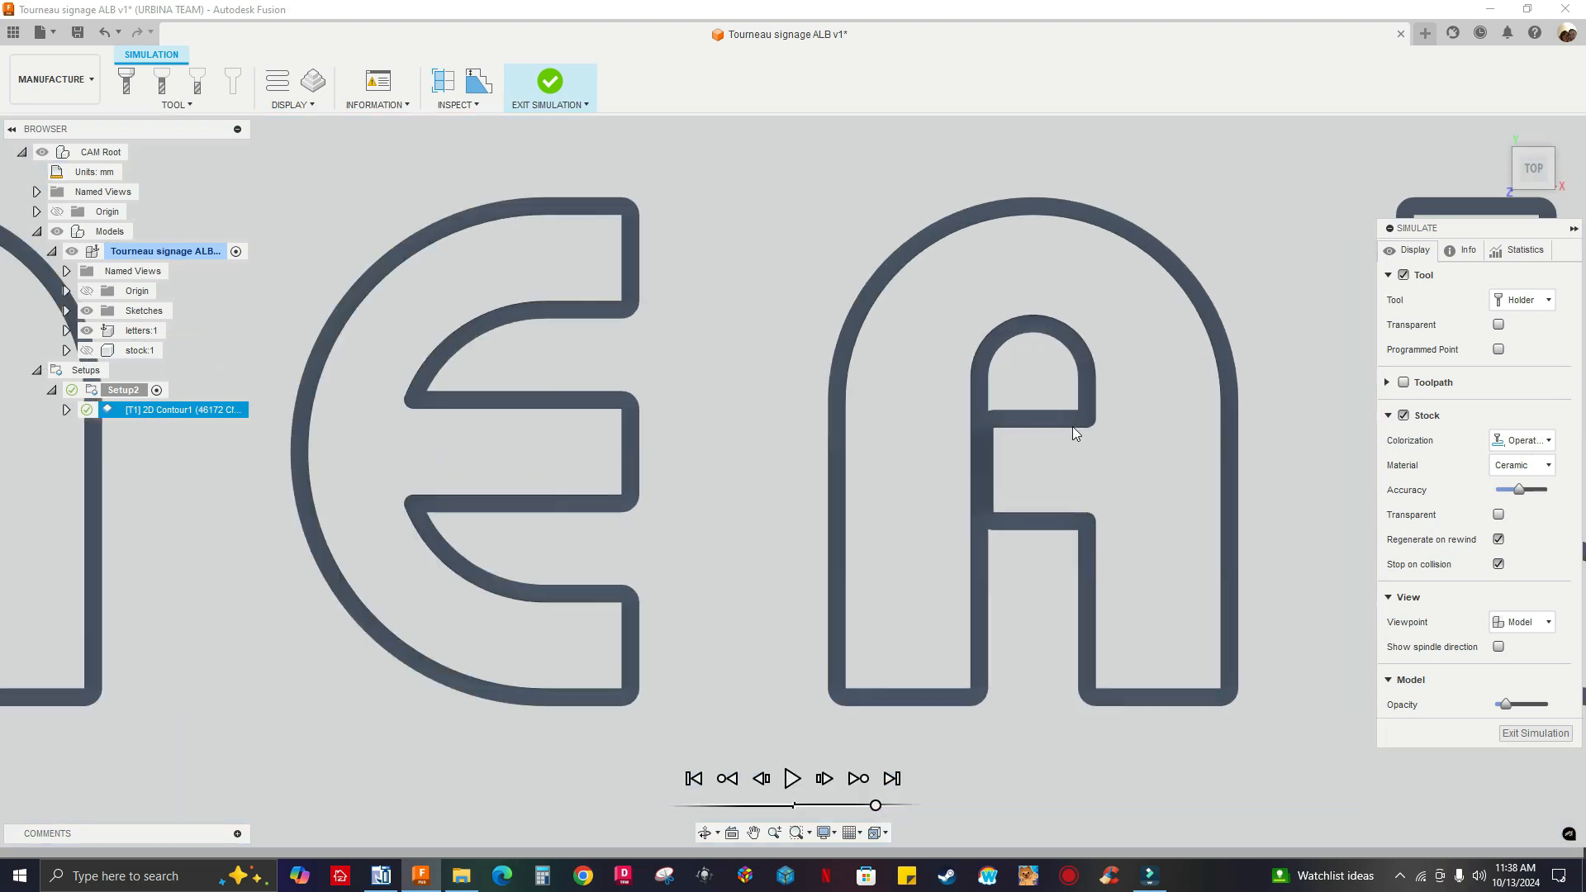
scroll(1009, 376, "down", 10)
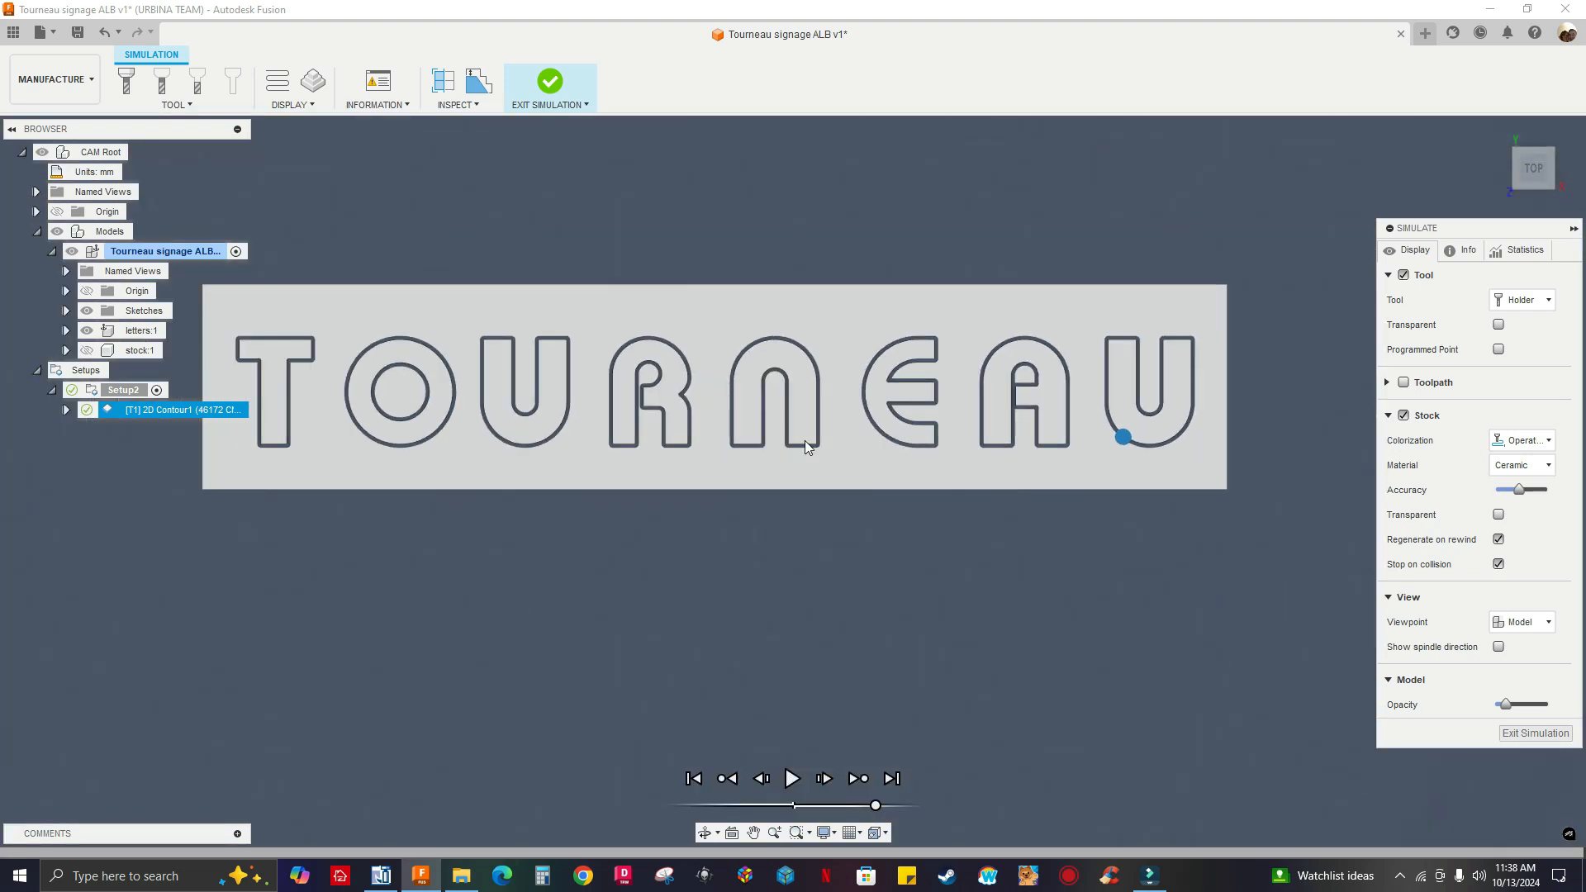
scroll(1018, 400, "up", 8)
scroll(1034, 388, "down", 4)
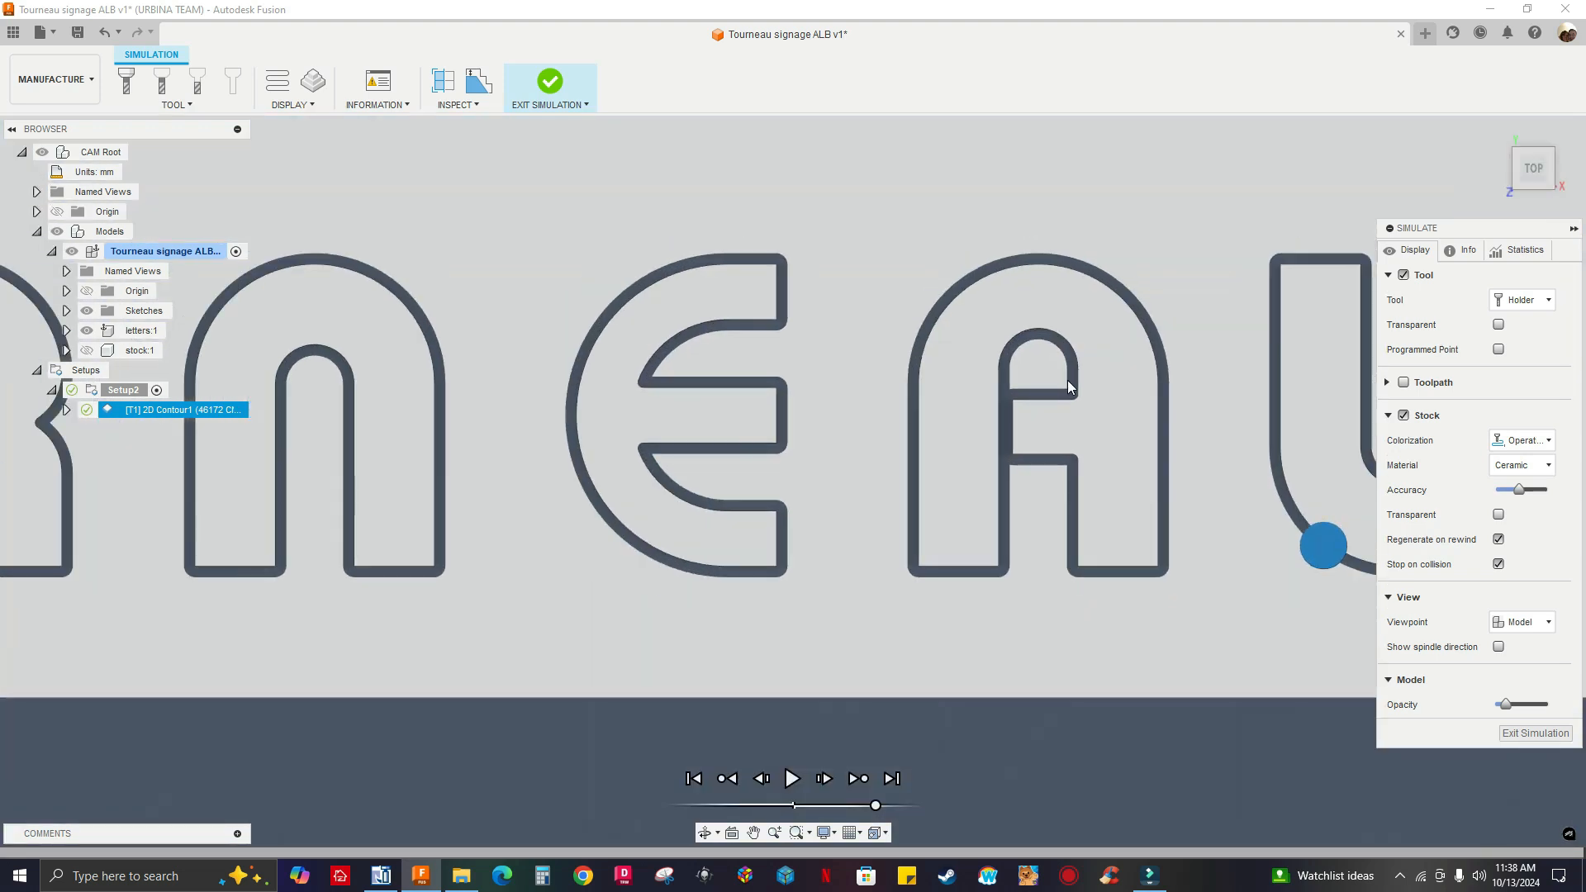
scroll(1072, 380, "down", 3)
scroll(1072, 380, "up", 5)
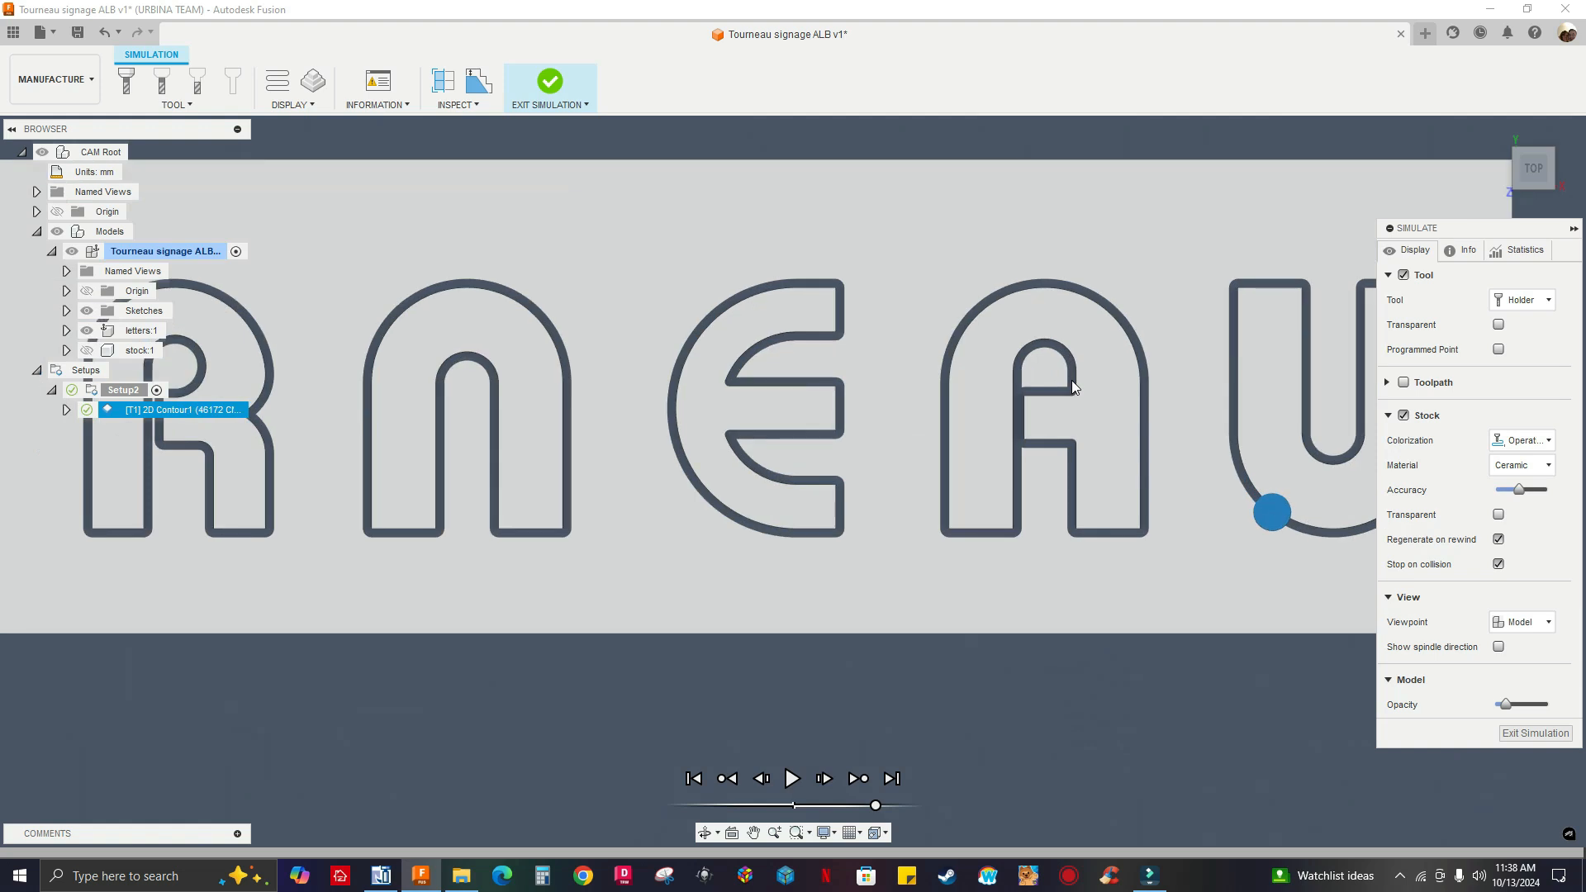
scroll(938, 408, "down", 3)
scroll(1023, 384, "up", 3)
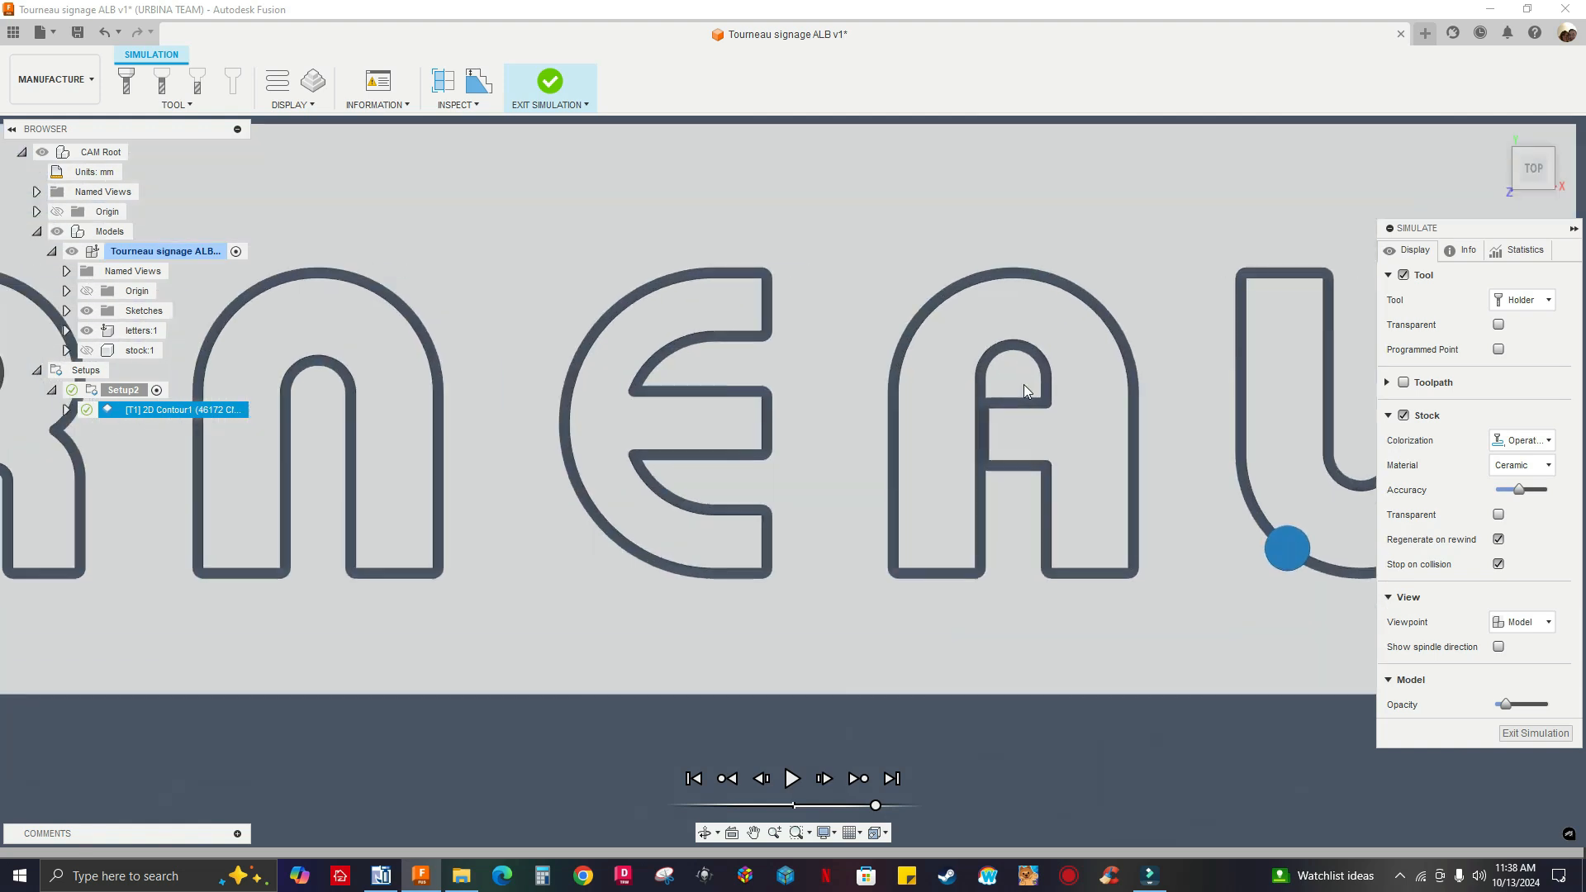
scroll(1032, 385, "down", 1)
scroll(593, 449, "down", 3)
scroll(612, 473, "up", 5)
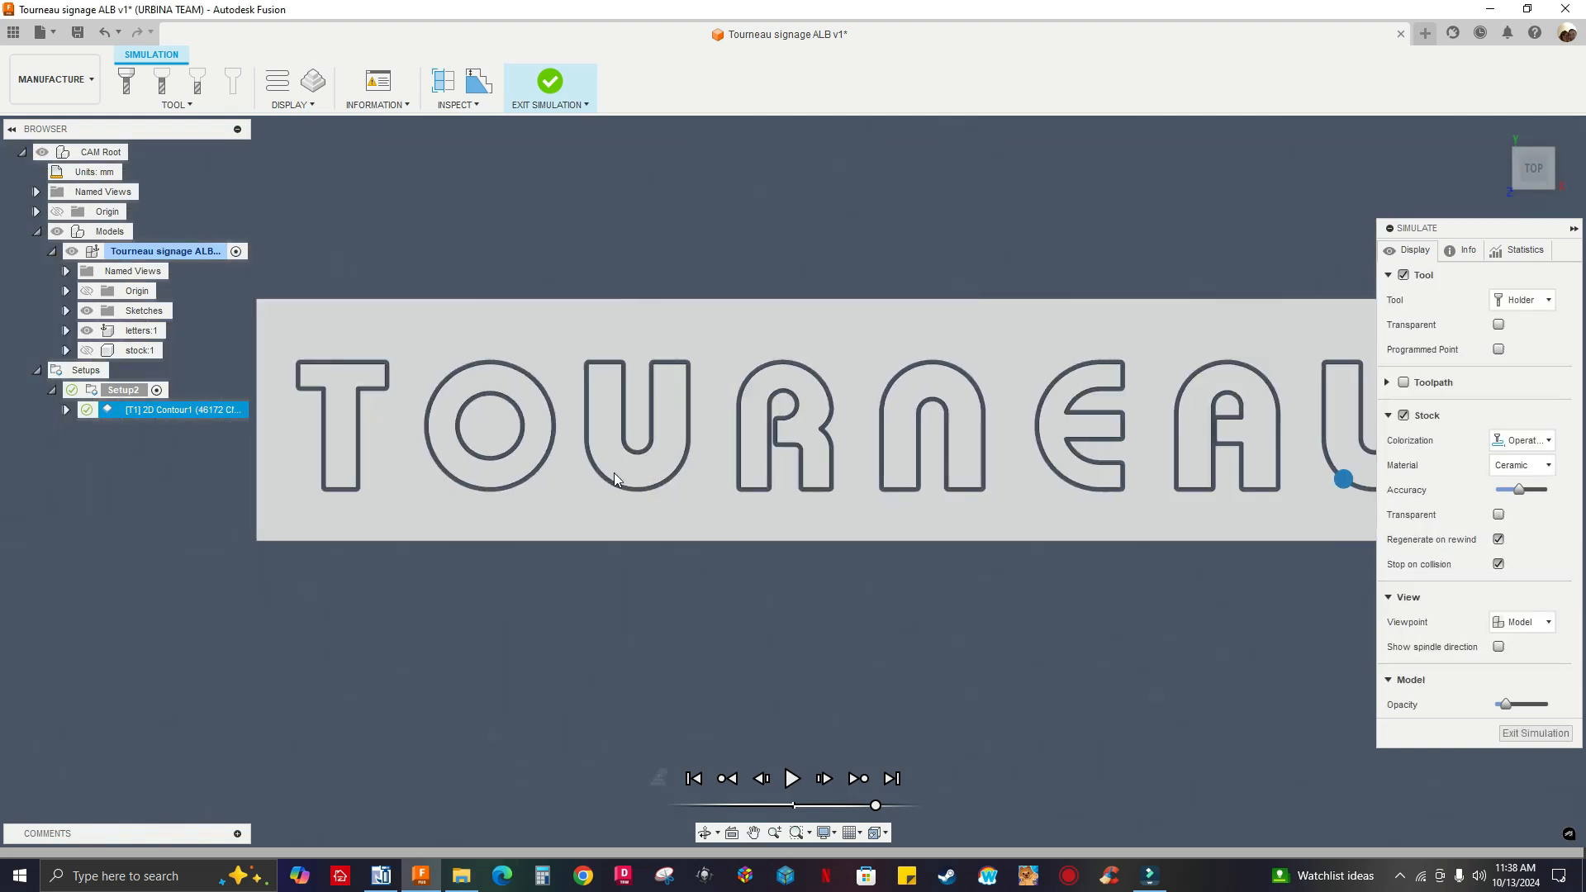
scroll(496, 436, "down", 2)
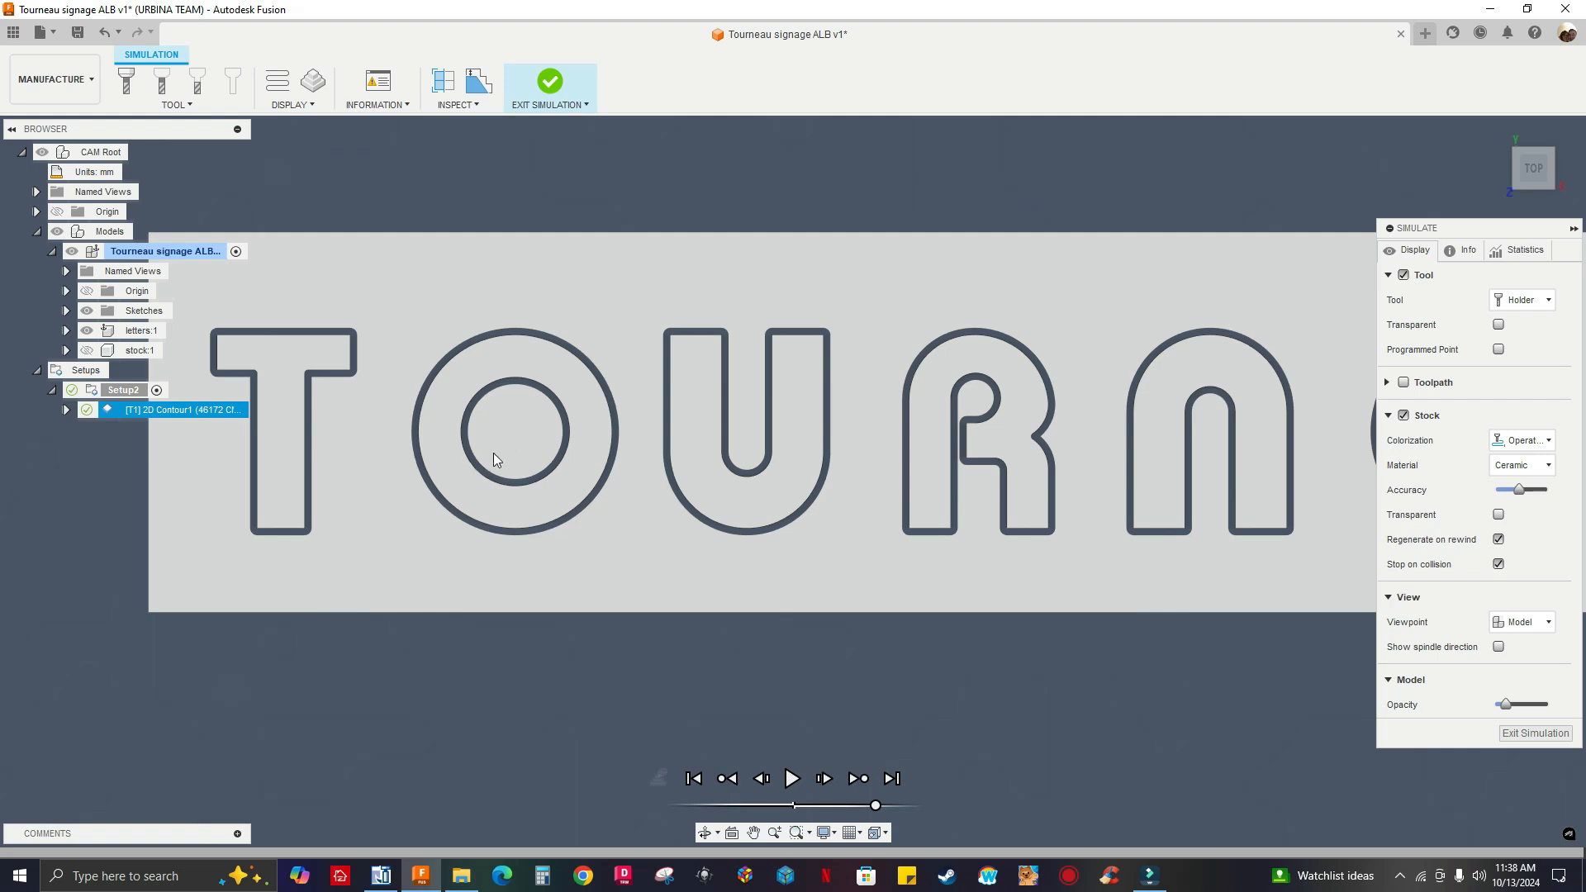
scroll(507, 445, "down", 3)
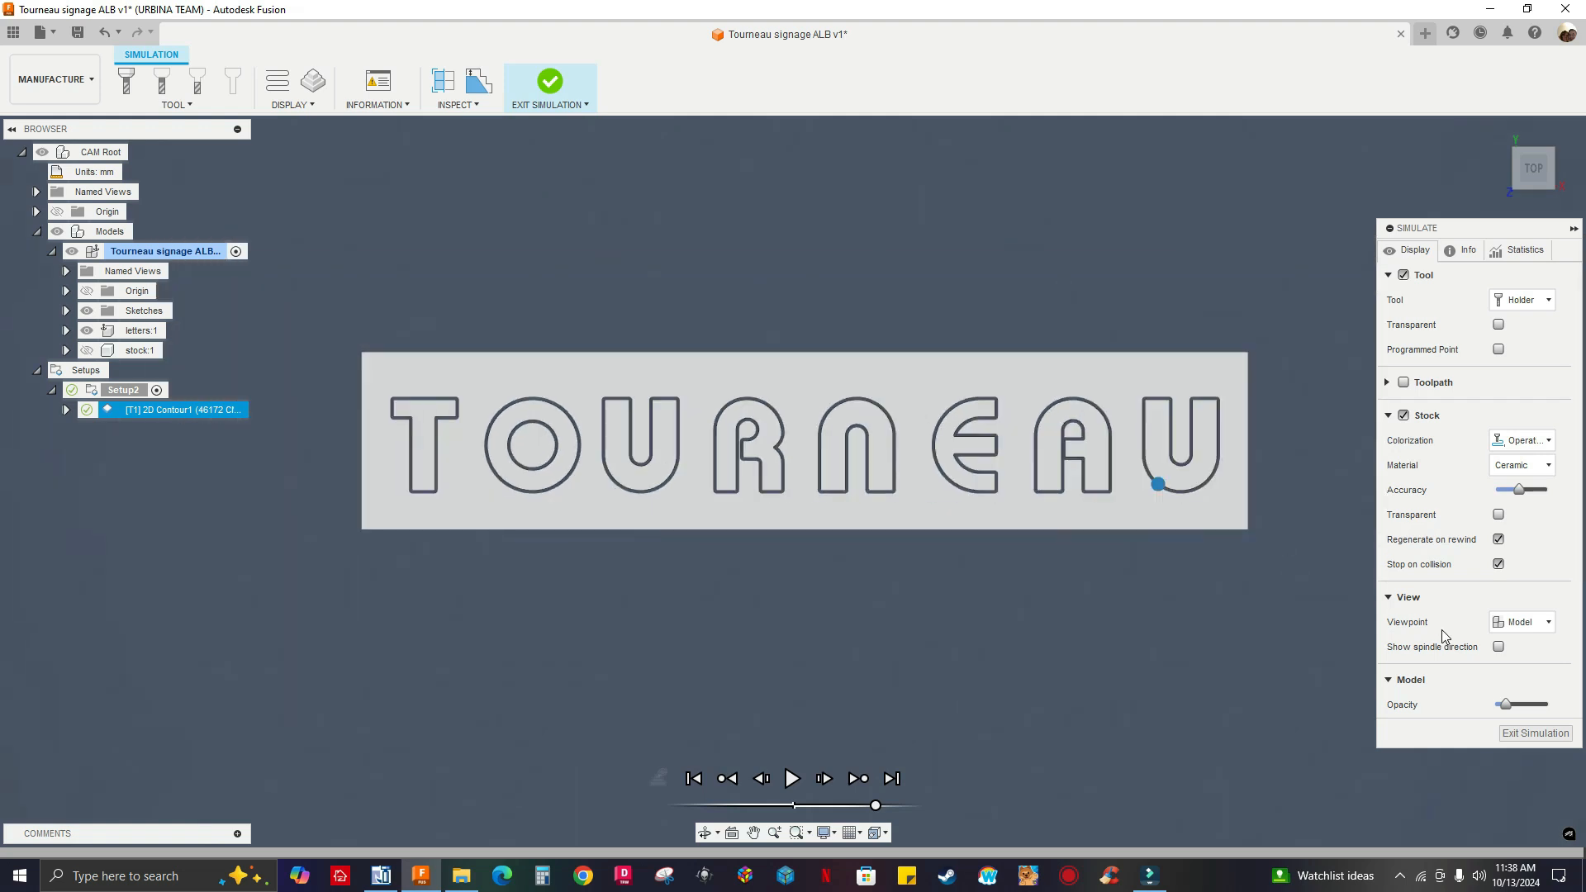
left_click(1512, 732)
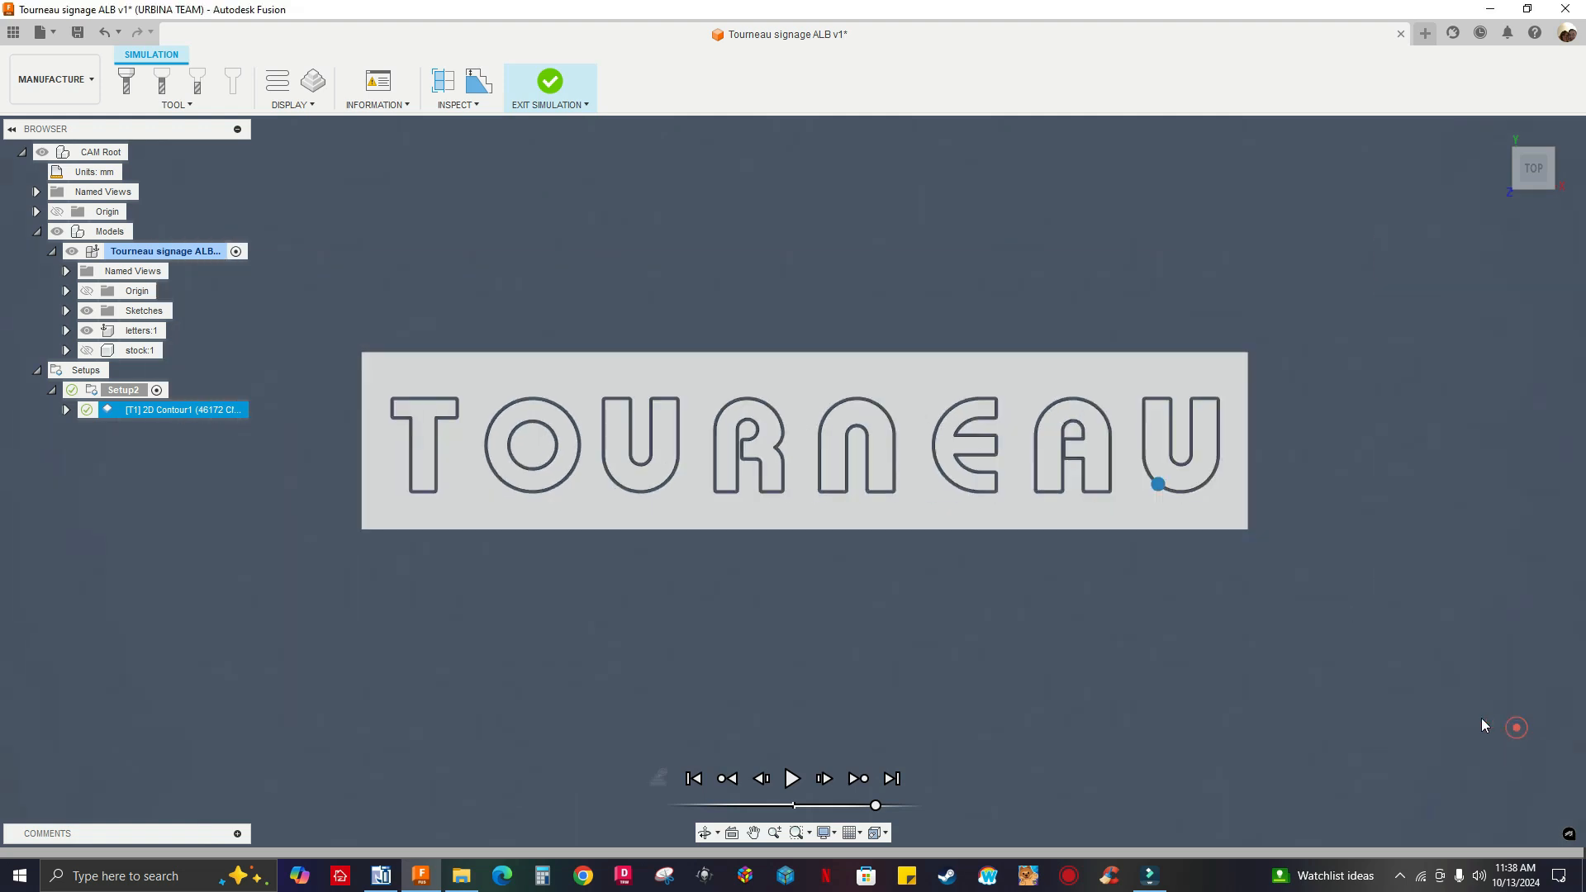
Open the 2D contour operation for editing and enable tabs in its geometry settings.
right_click(205, 418)
left_click(245, 13)
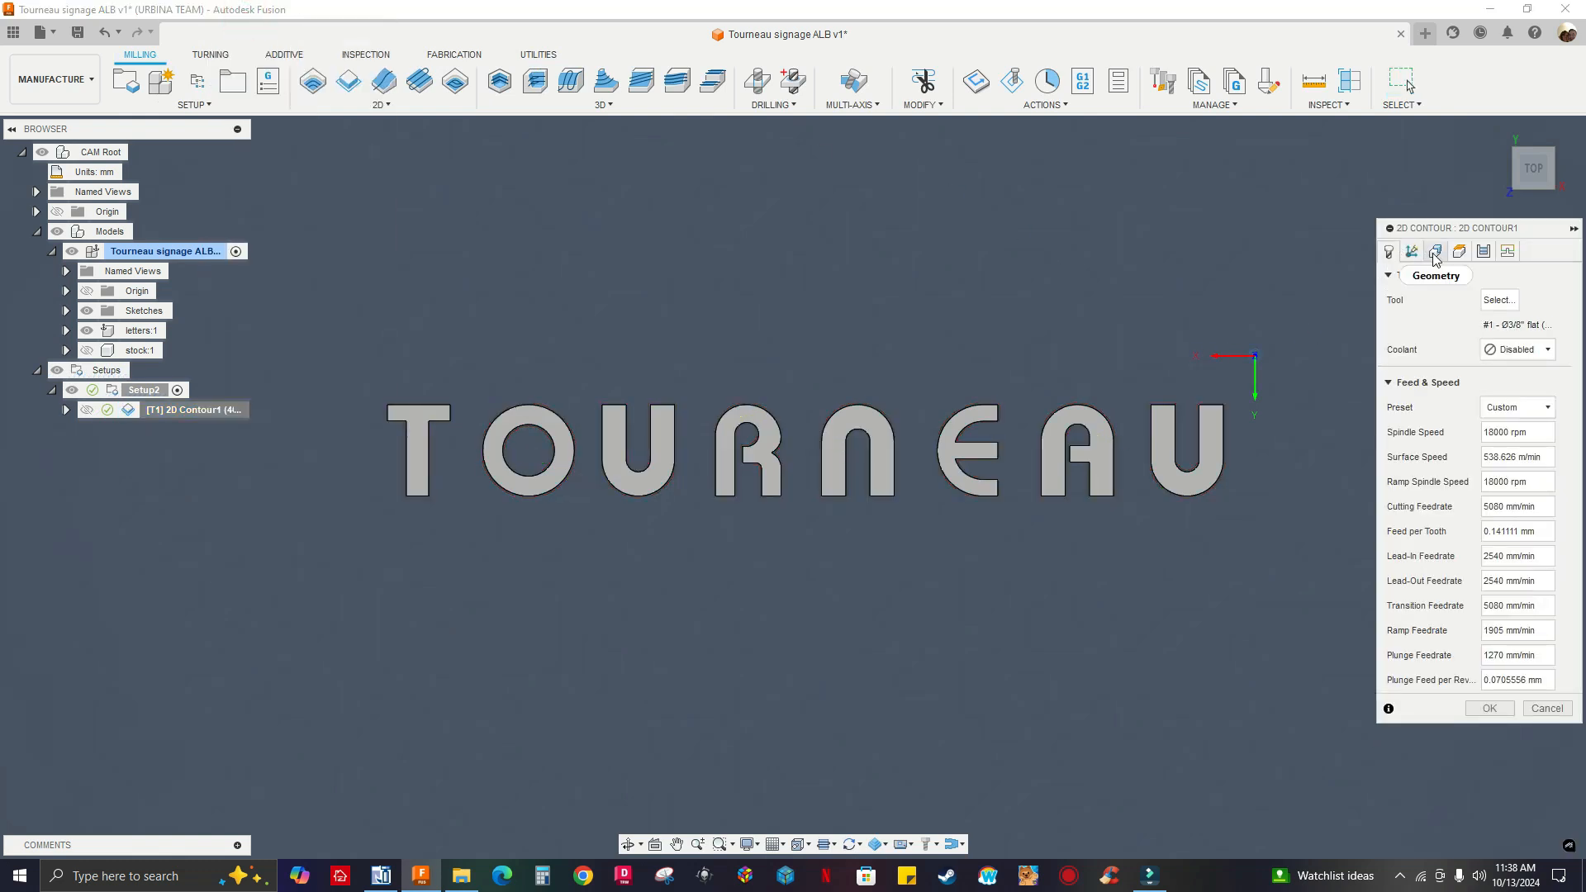
left_click(1435, 252)
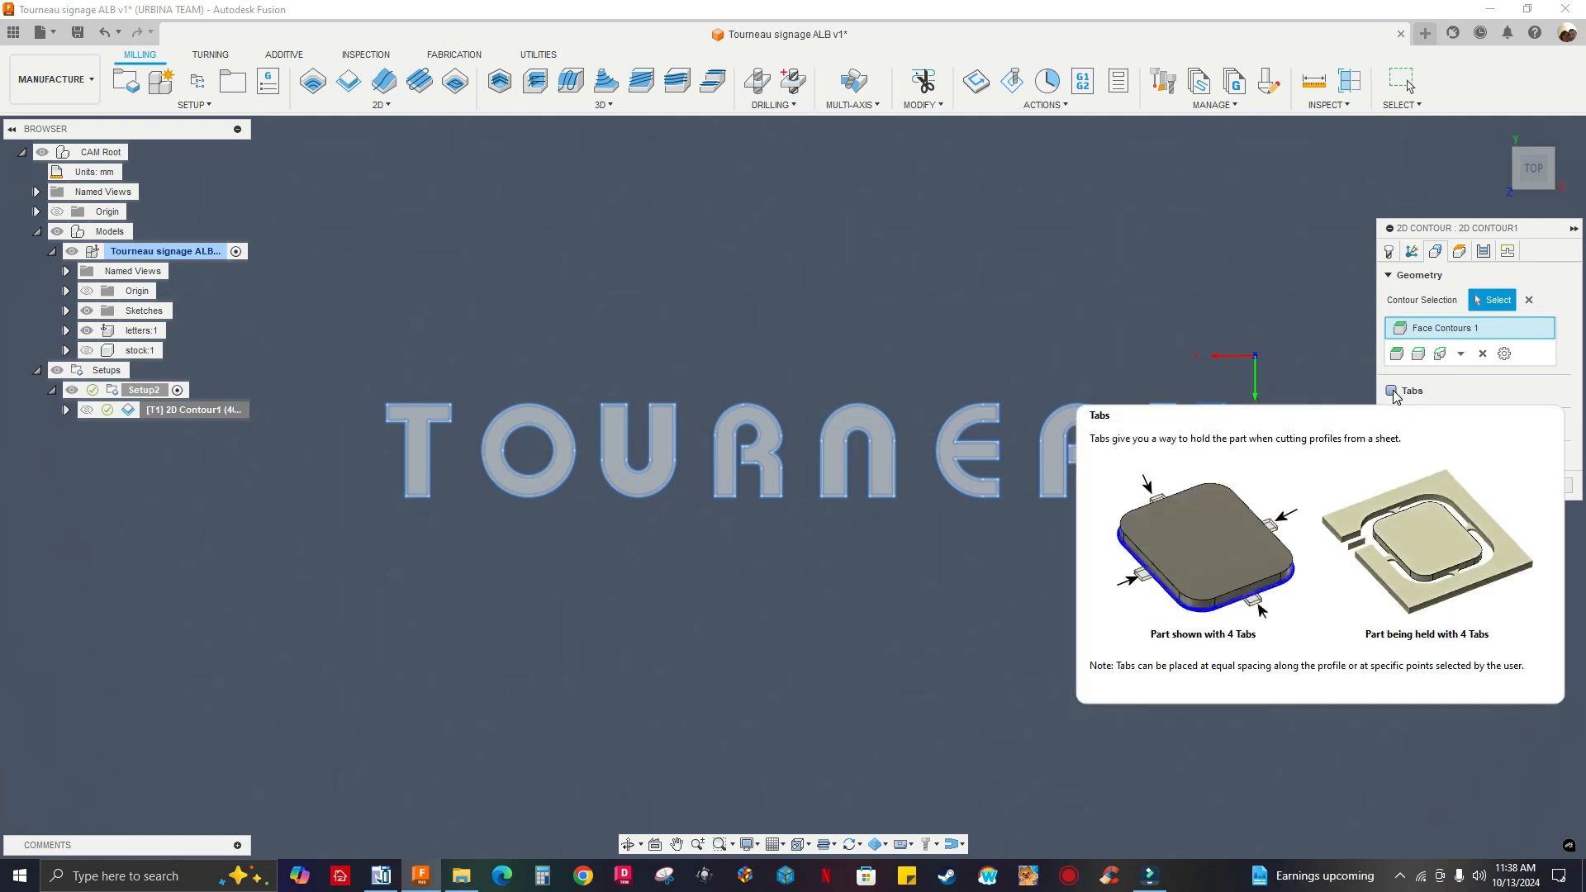
left_click(1392, 393)
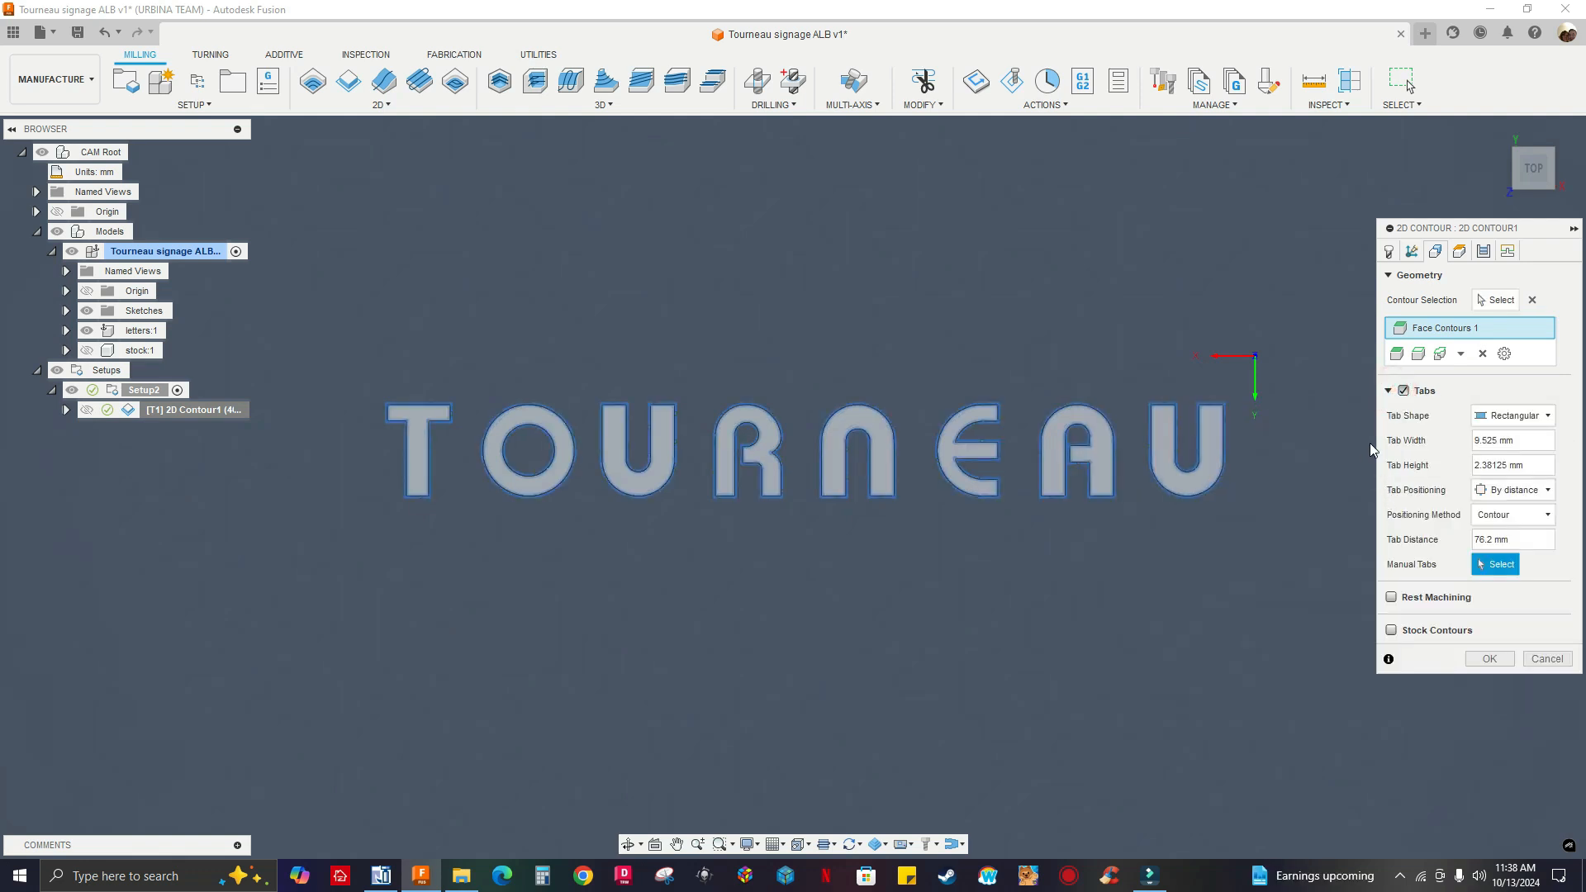
Set the rectangular tabs' width to 7 mm and their height to 2 mm.
double_click(1484, 441)
type("7")
double_click(1511, 465)
type("2")
left_click(1499, 491)
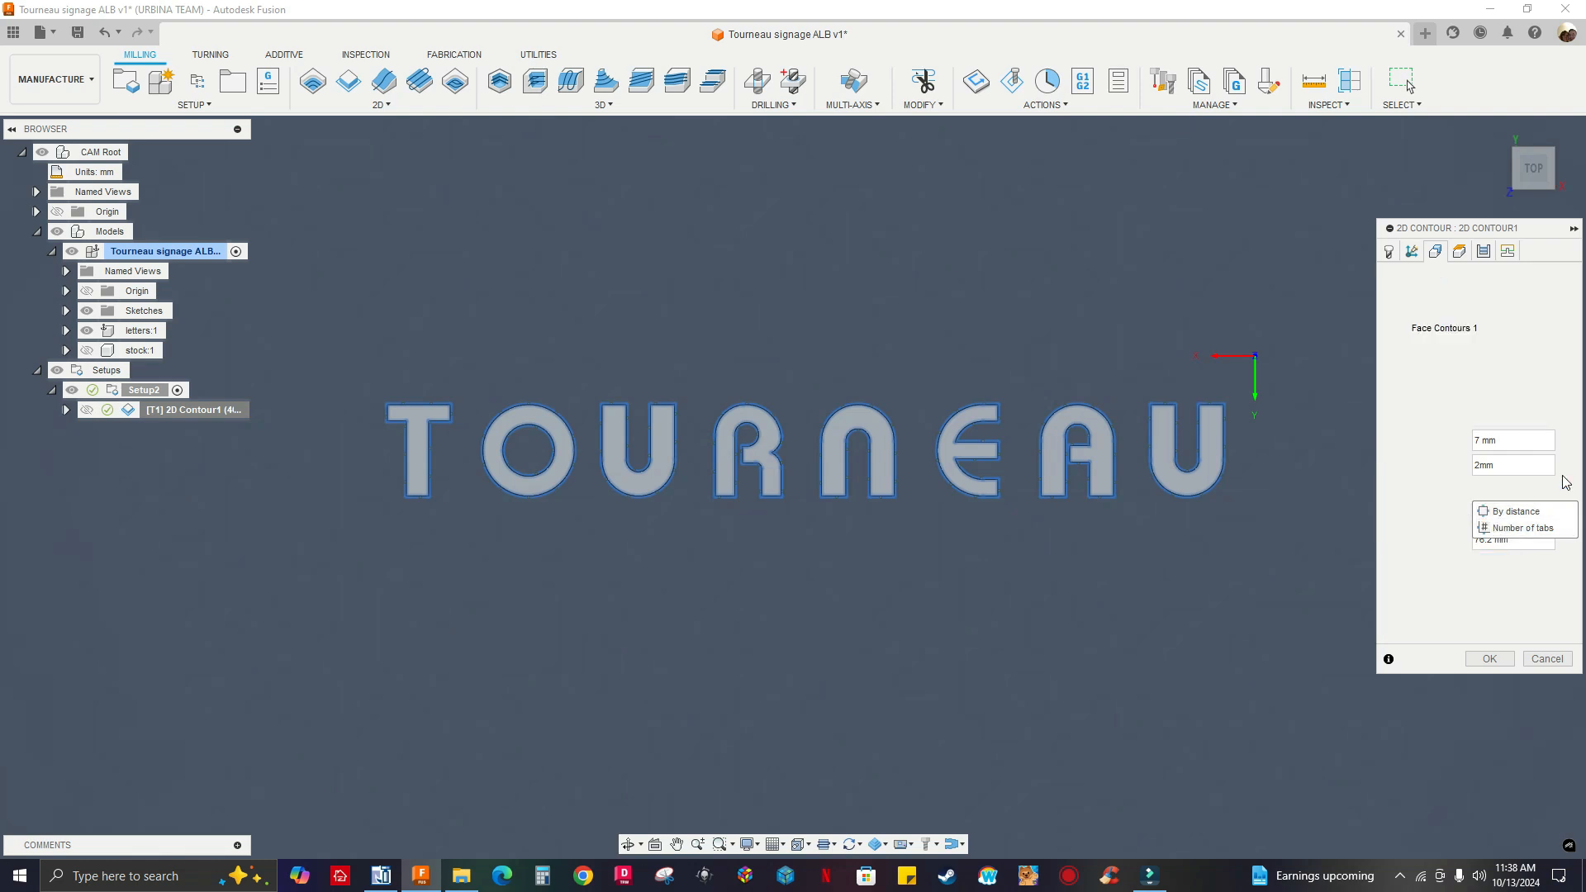
left_click(1577, 441)
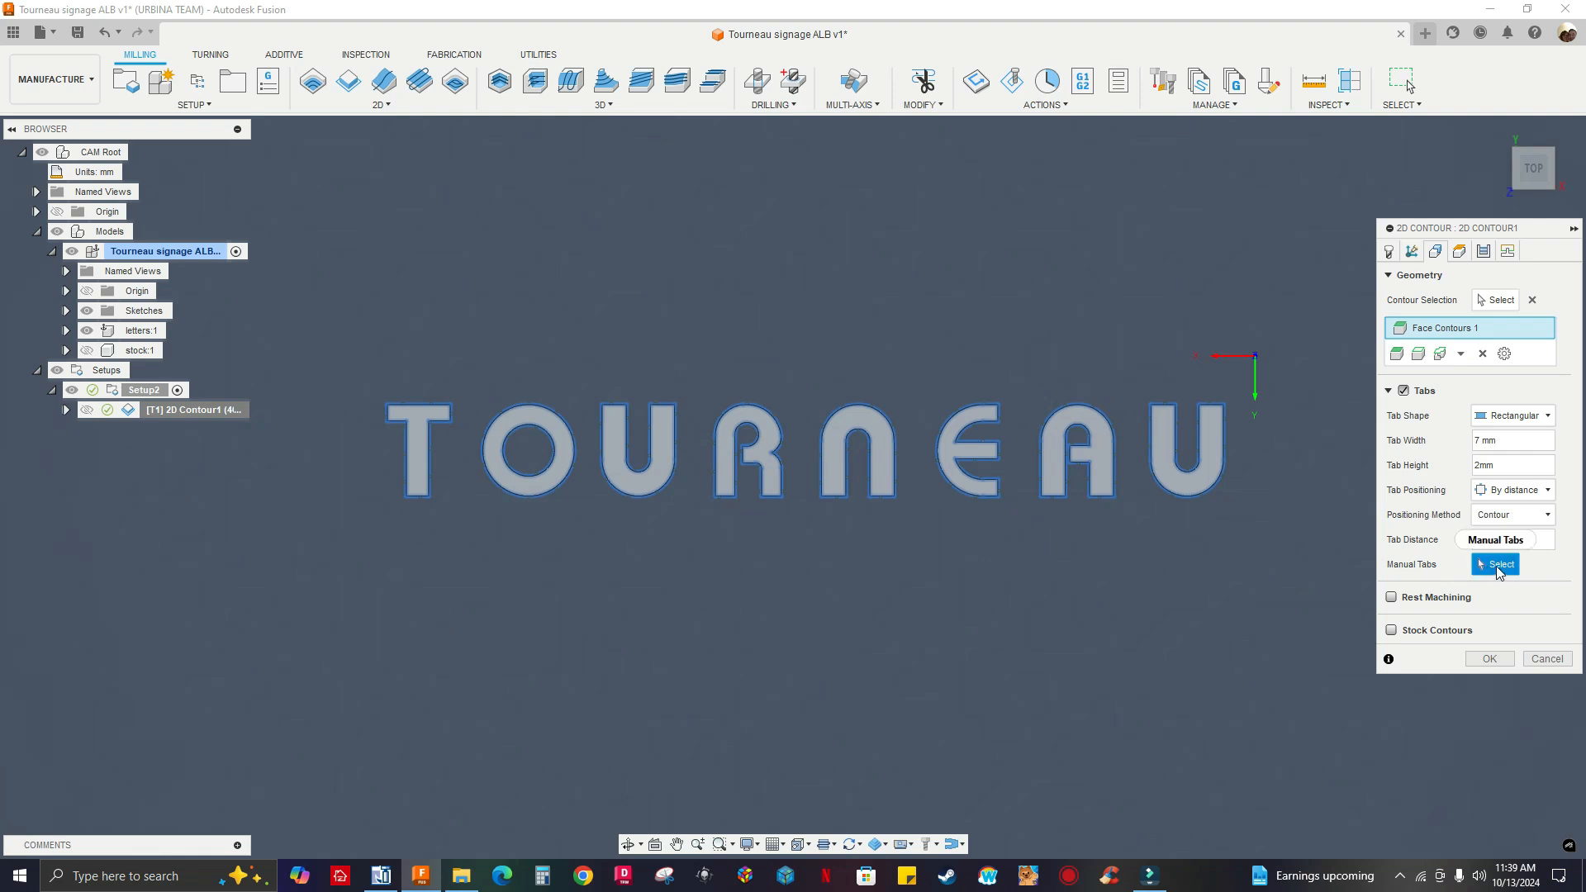
Change the tab positioning to Number of tabs and set the tabs per contour to 0.
scroll(487, 460, "up", 6)
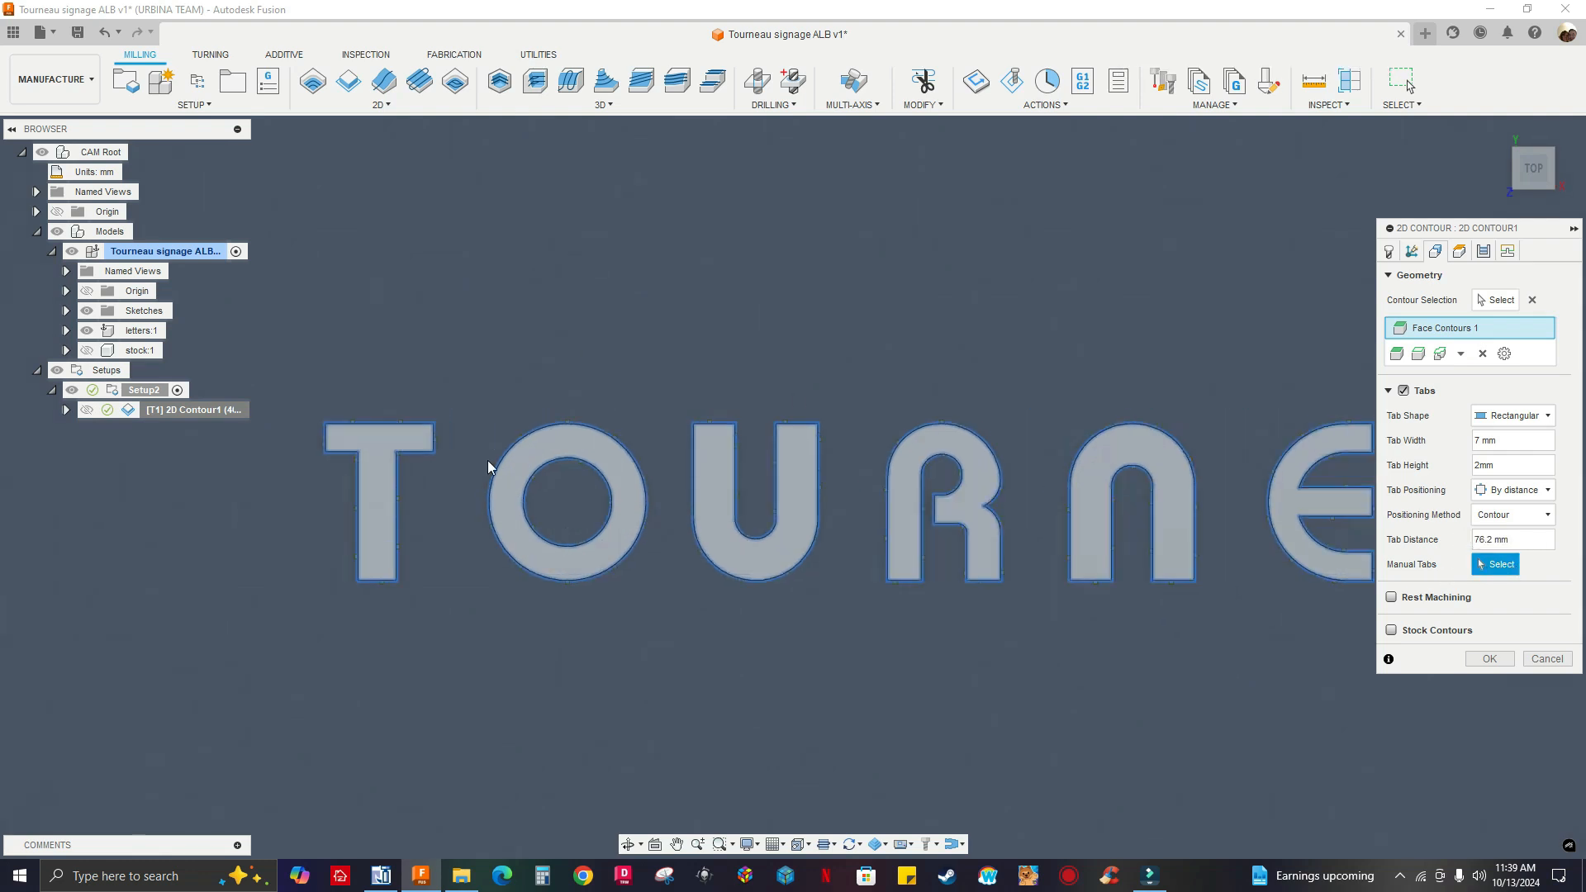
scroll(694, 479, "up", 2)
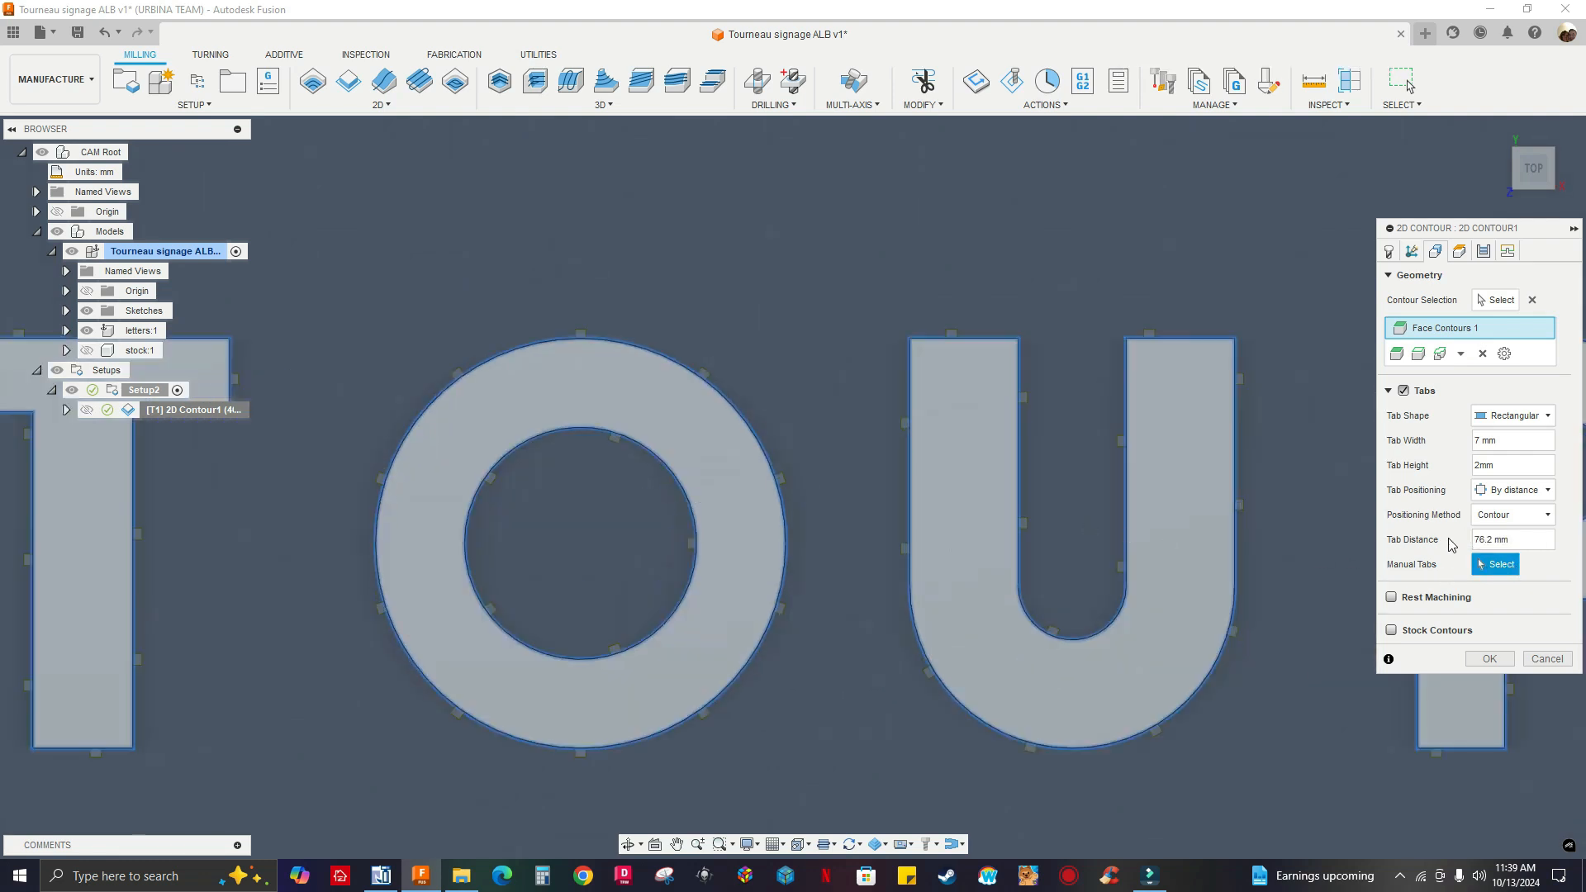
left_click(1513, 490)
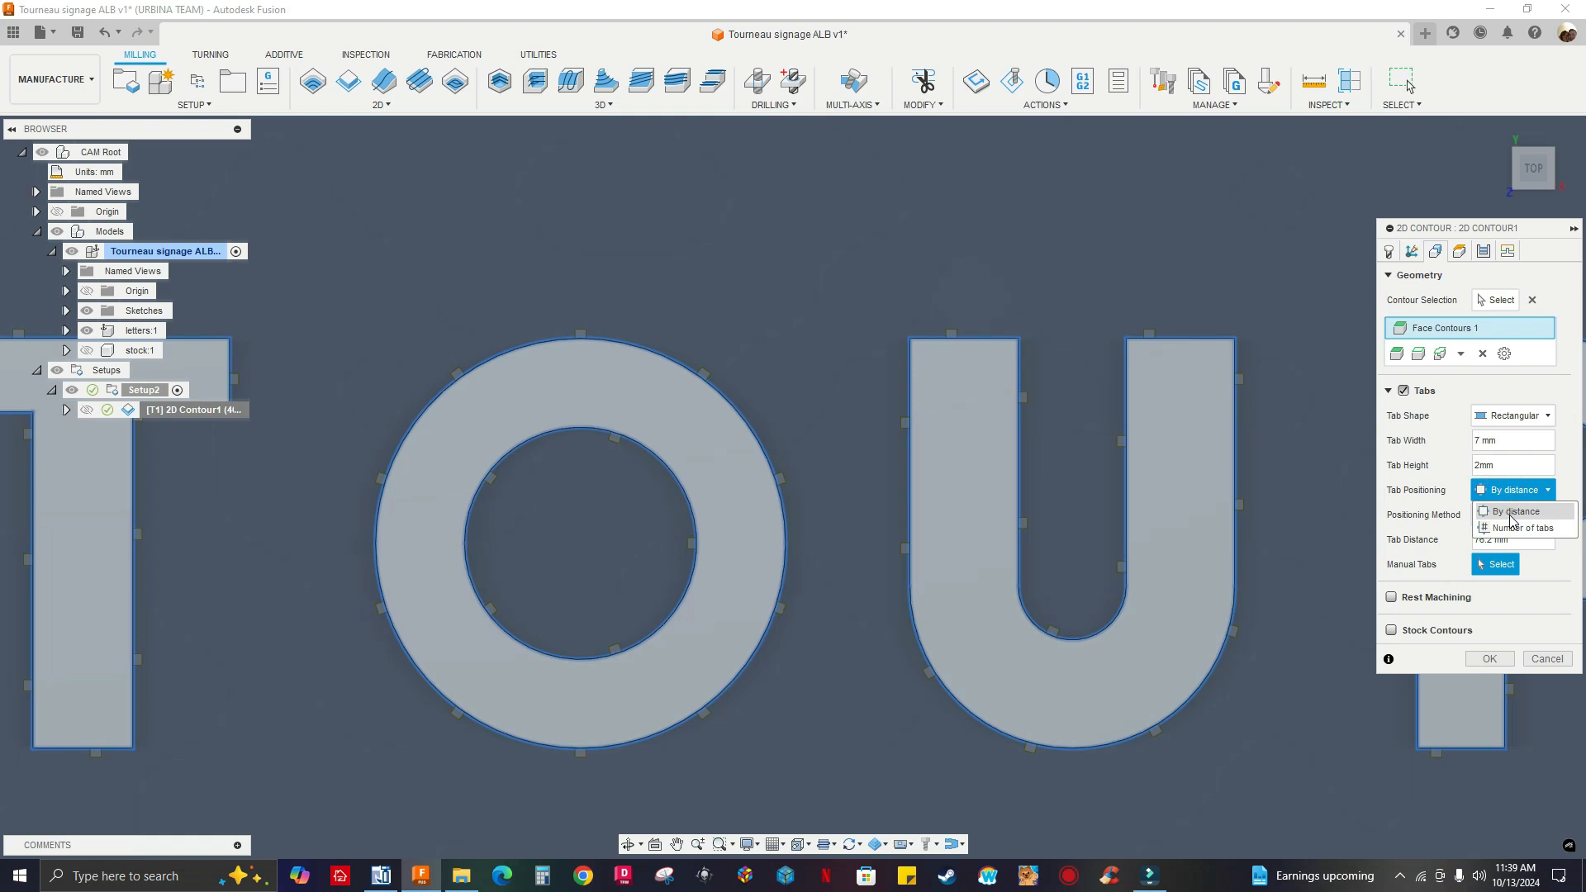
left_click(1512, 518)
left_click(1513, 490)
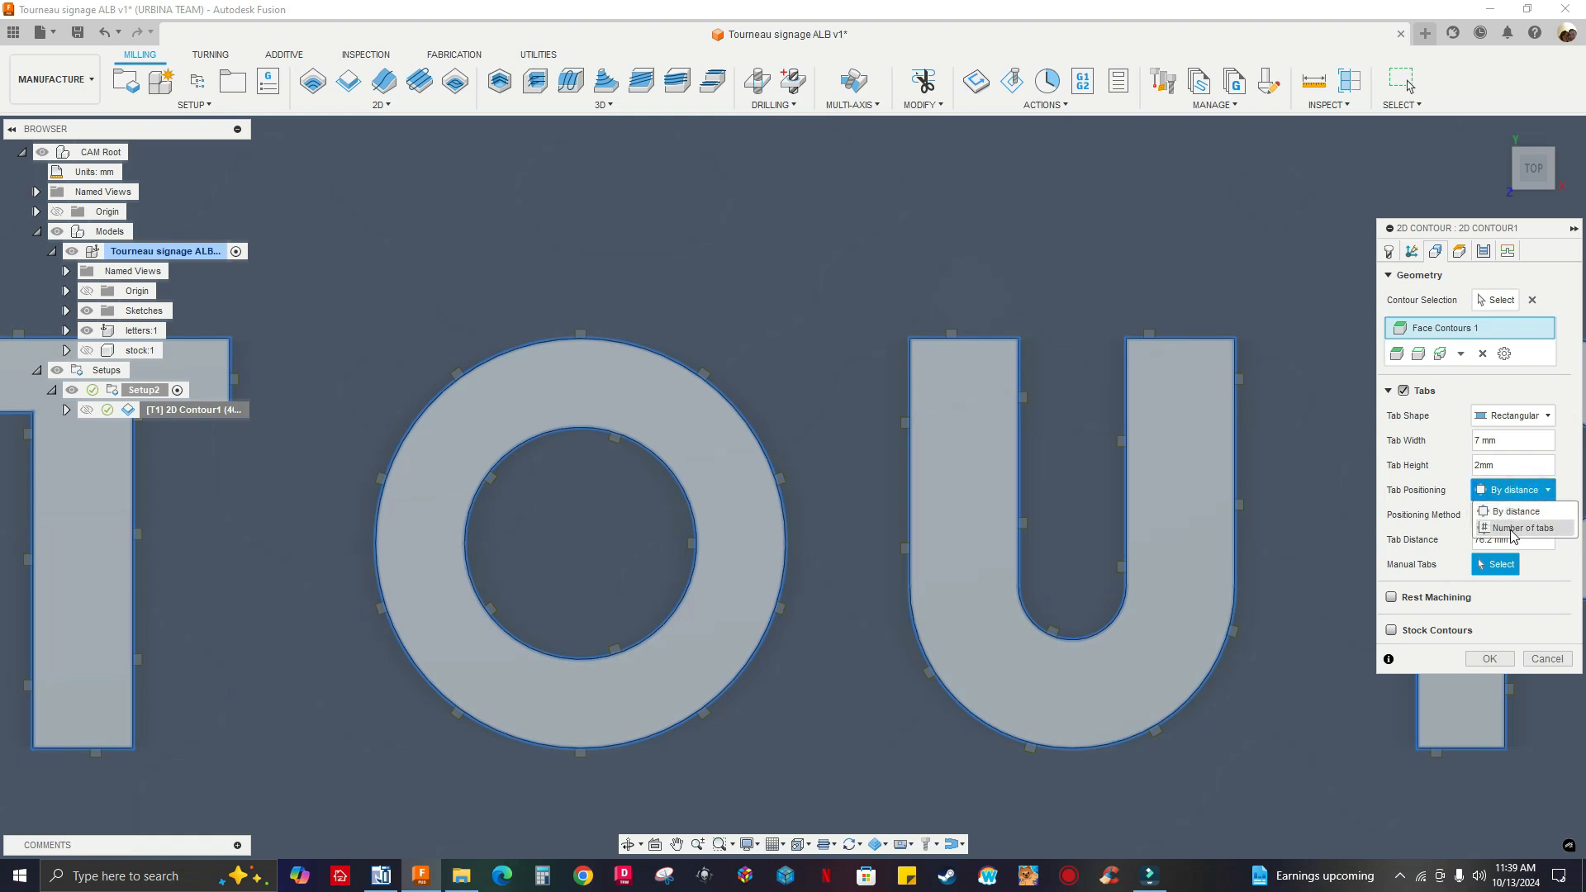
left_click(1511, 531)
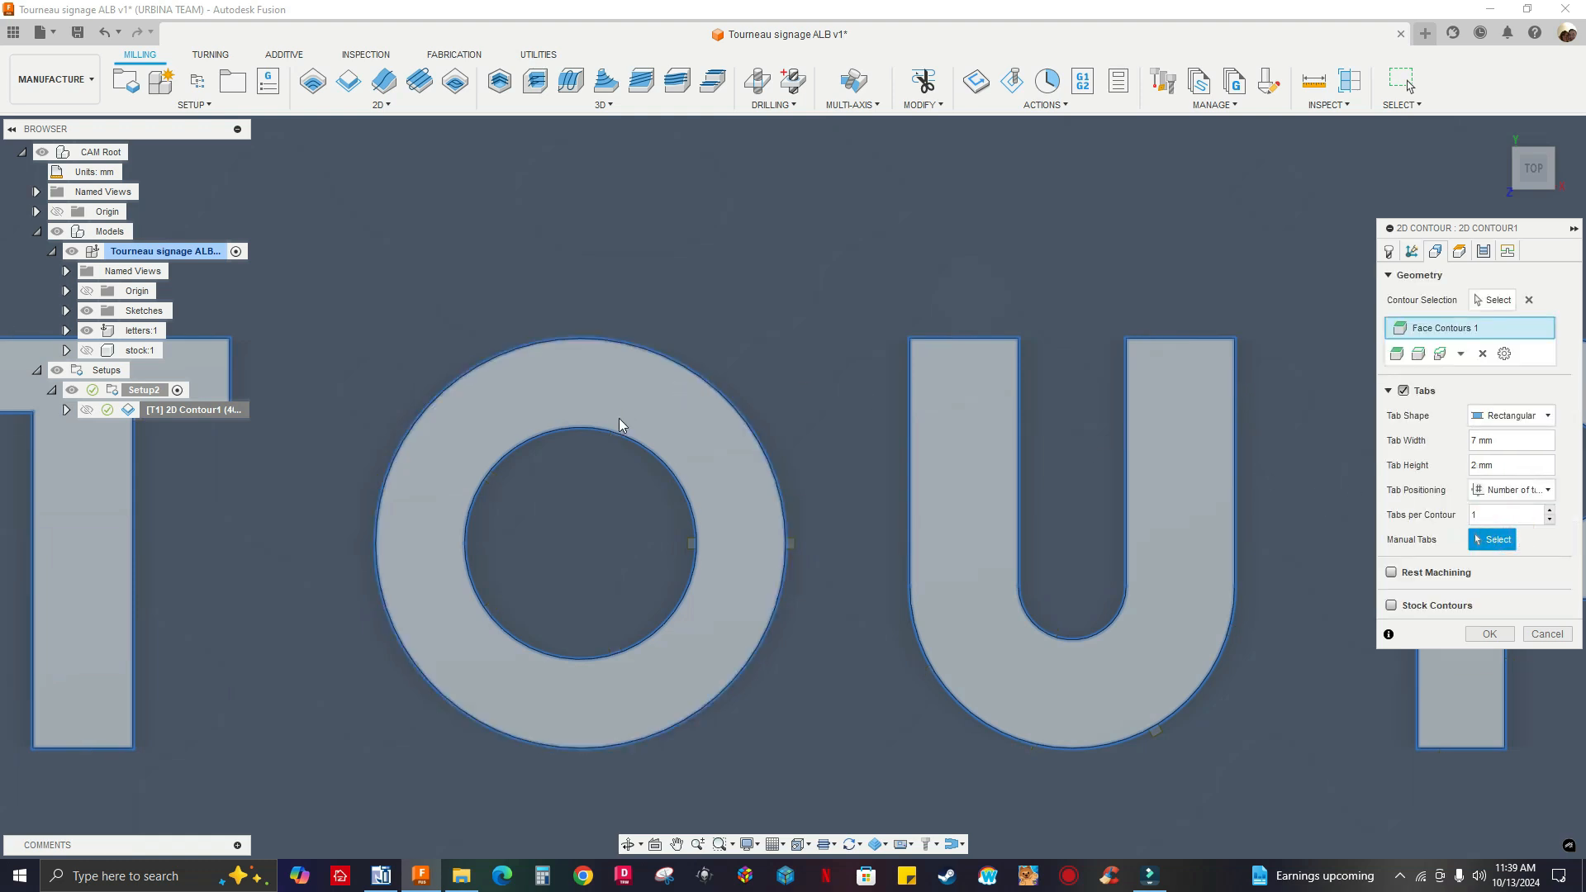
scroll(619, 419, "down", 2)
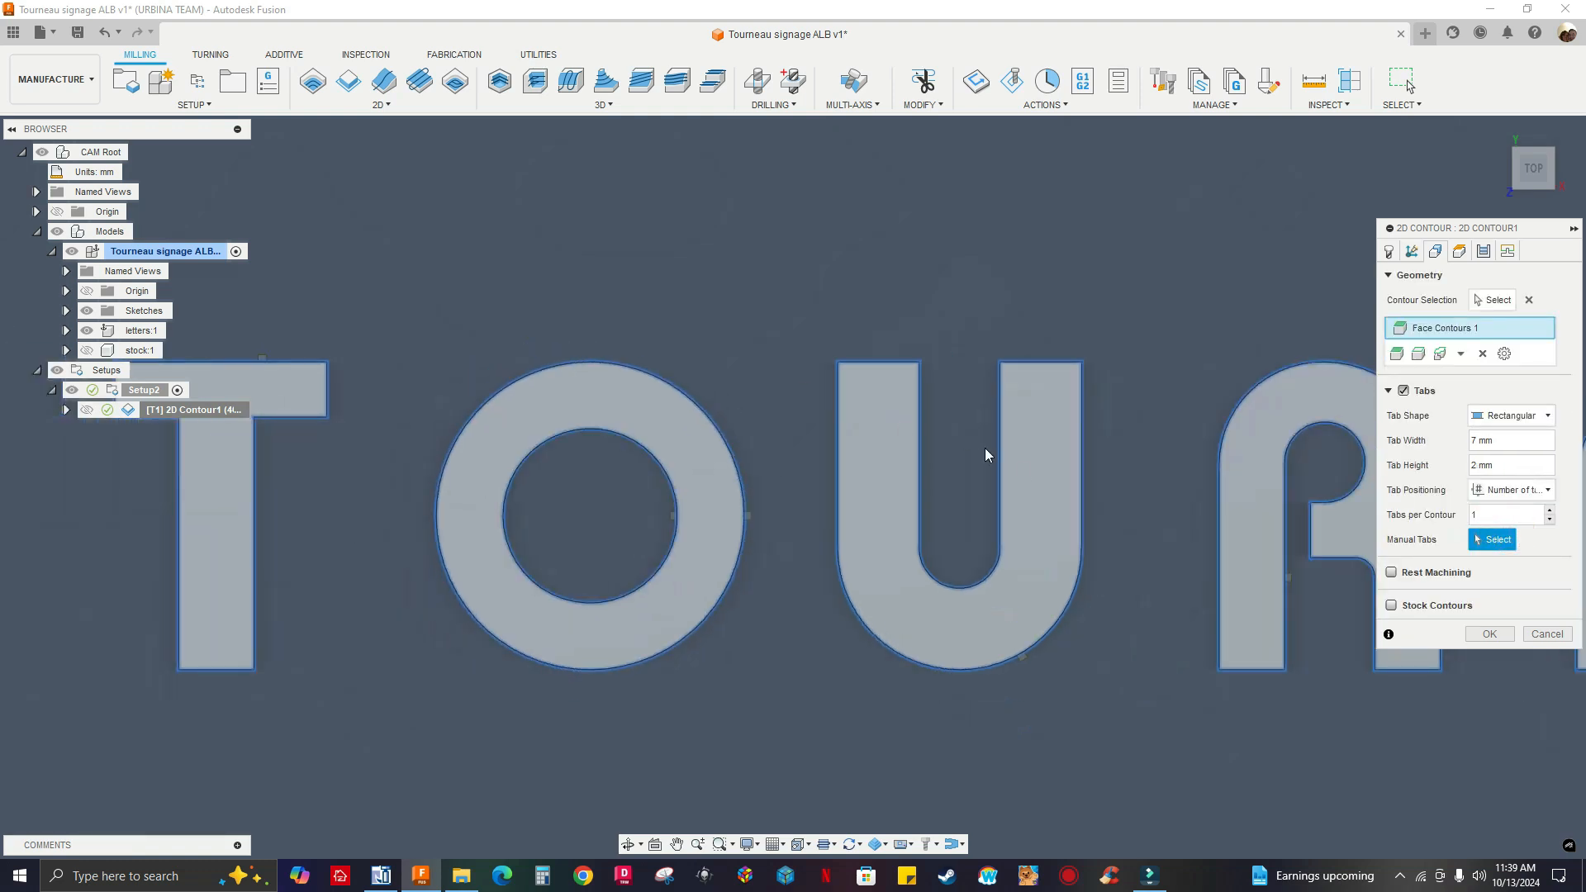
double_click(1468, 520)
type("0")
Place four manual tabs on the inner circle of the O, at its upper, lower, right and left points.
scroll(610, 519, "up", 2)
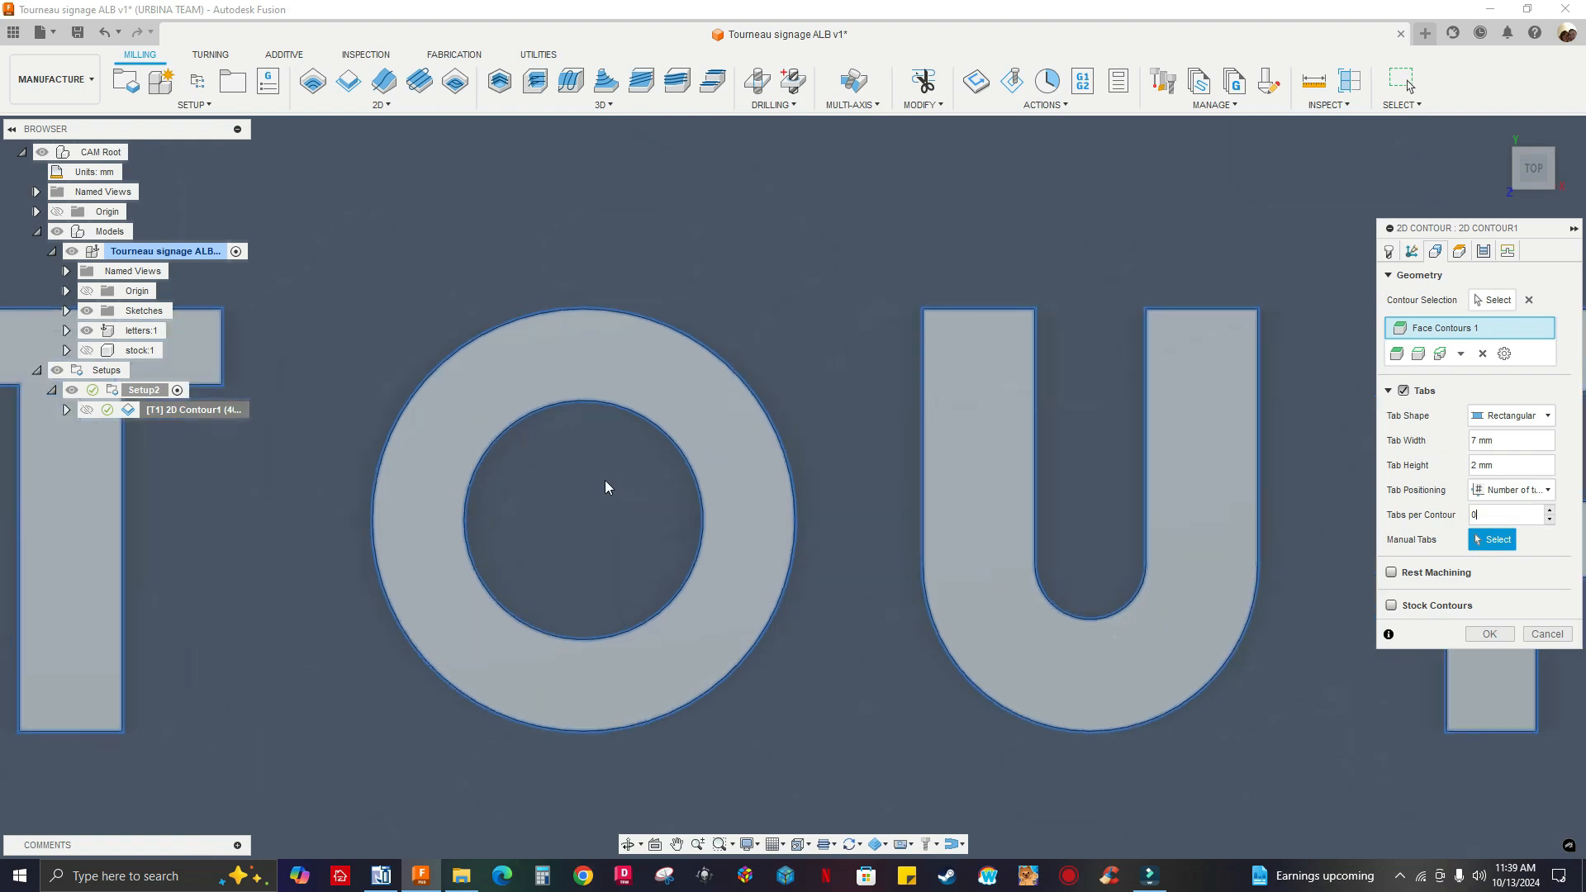
left_click(582, 402)
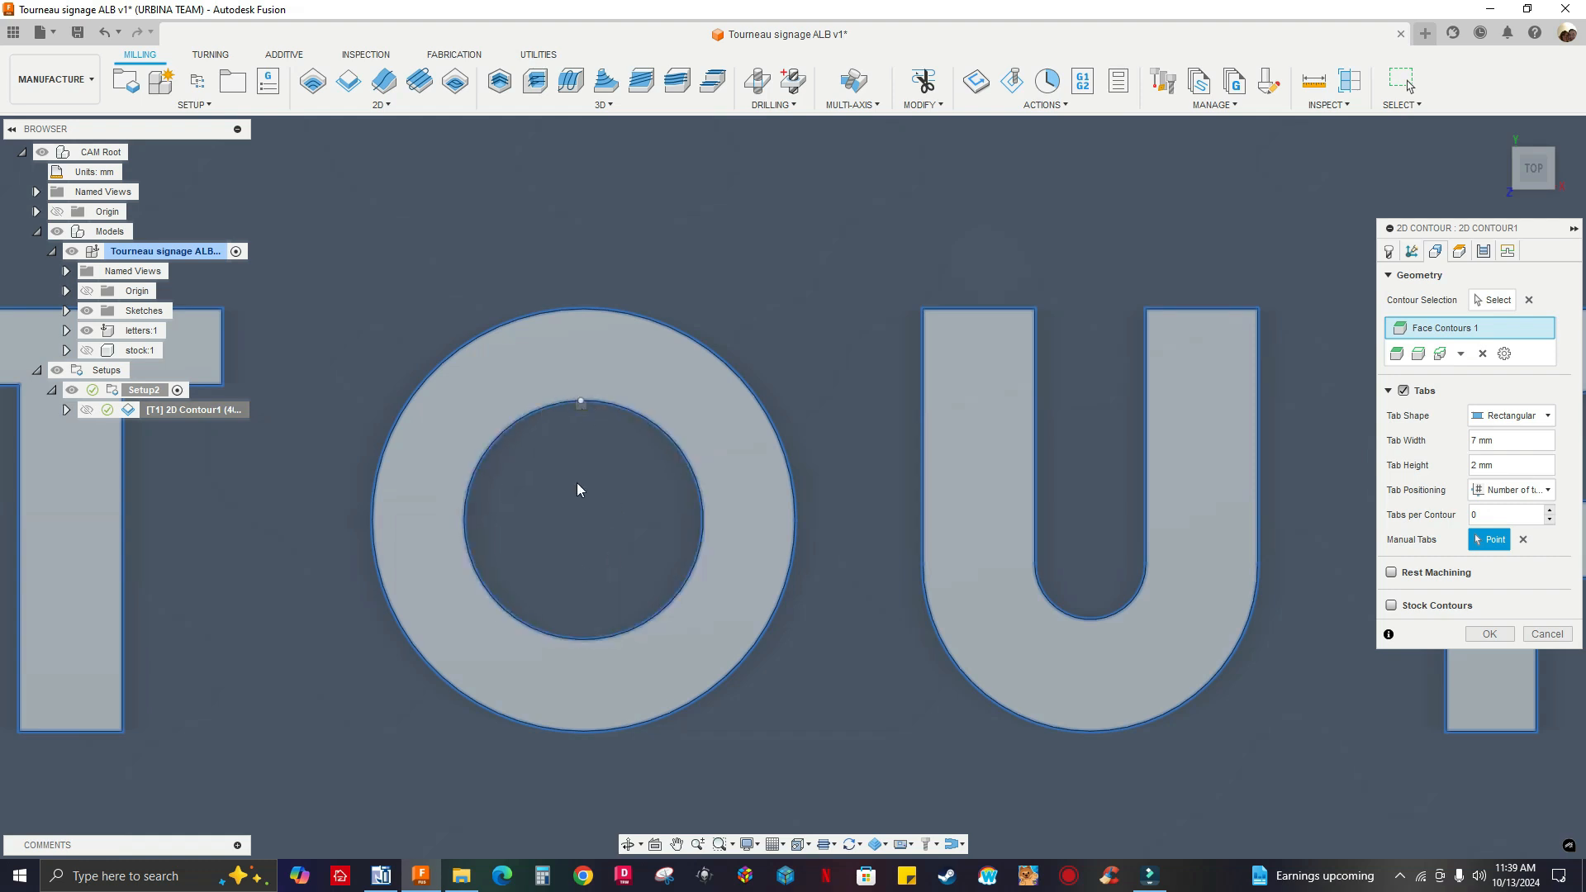
left_click(580, 639)
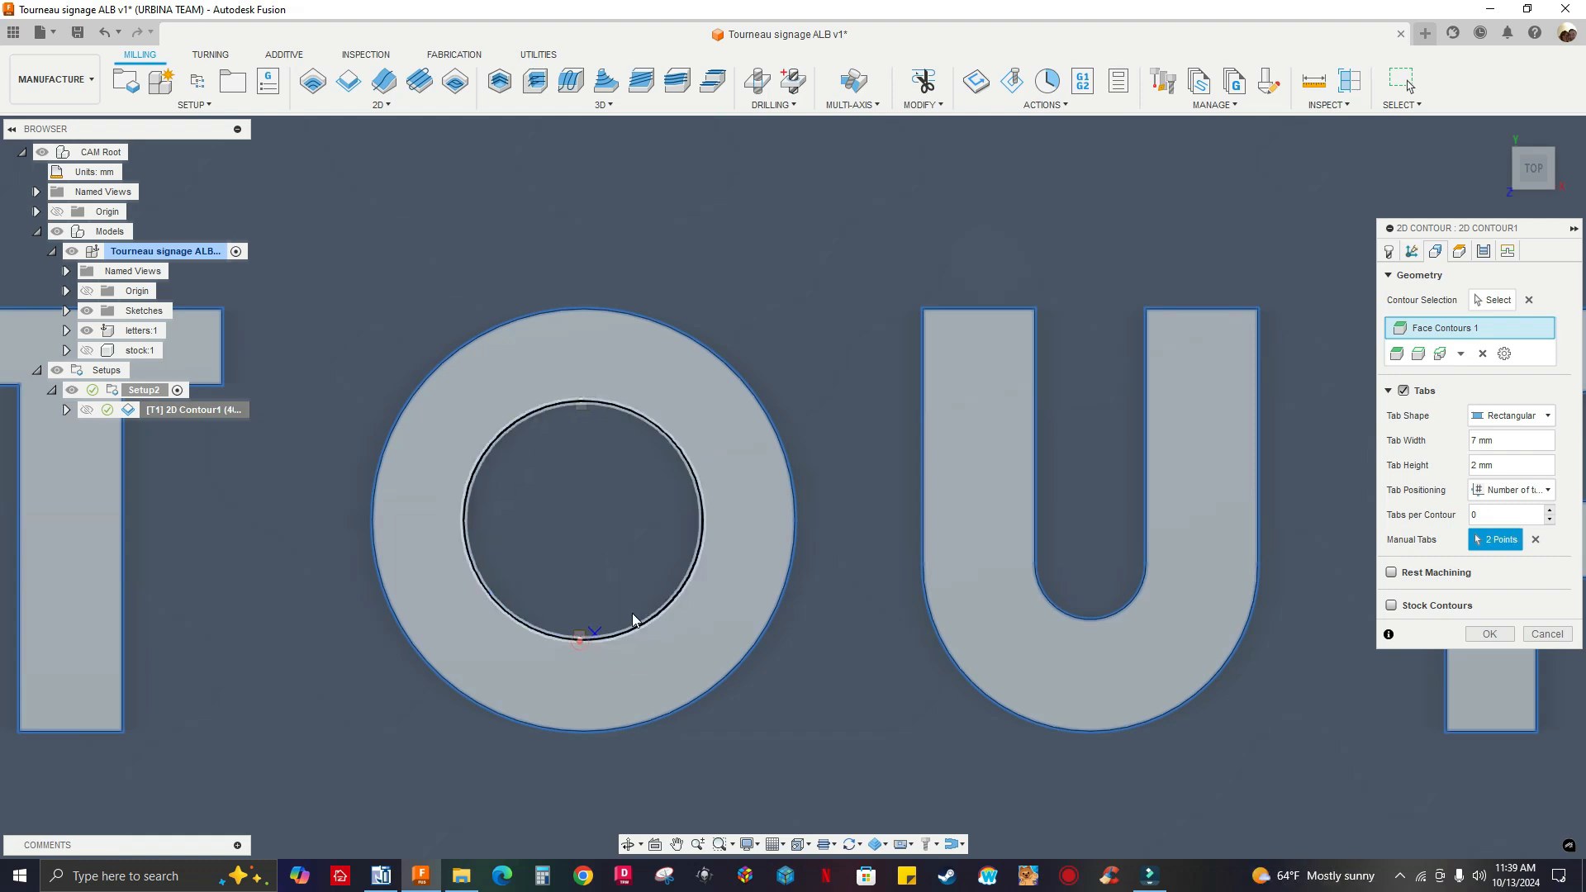
left_click(702, 514)
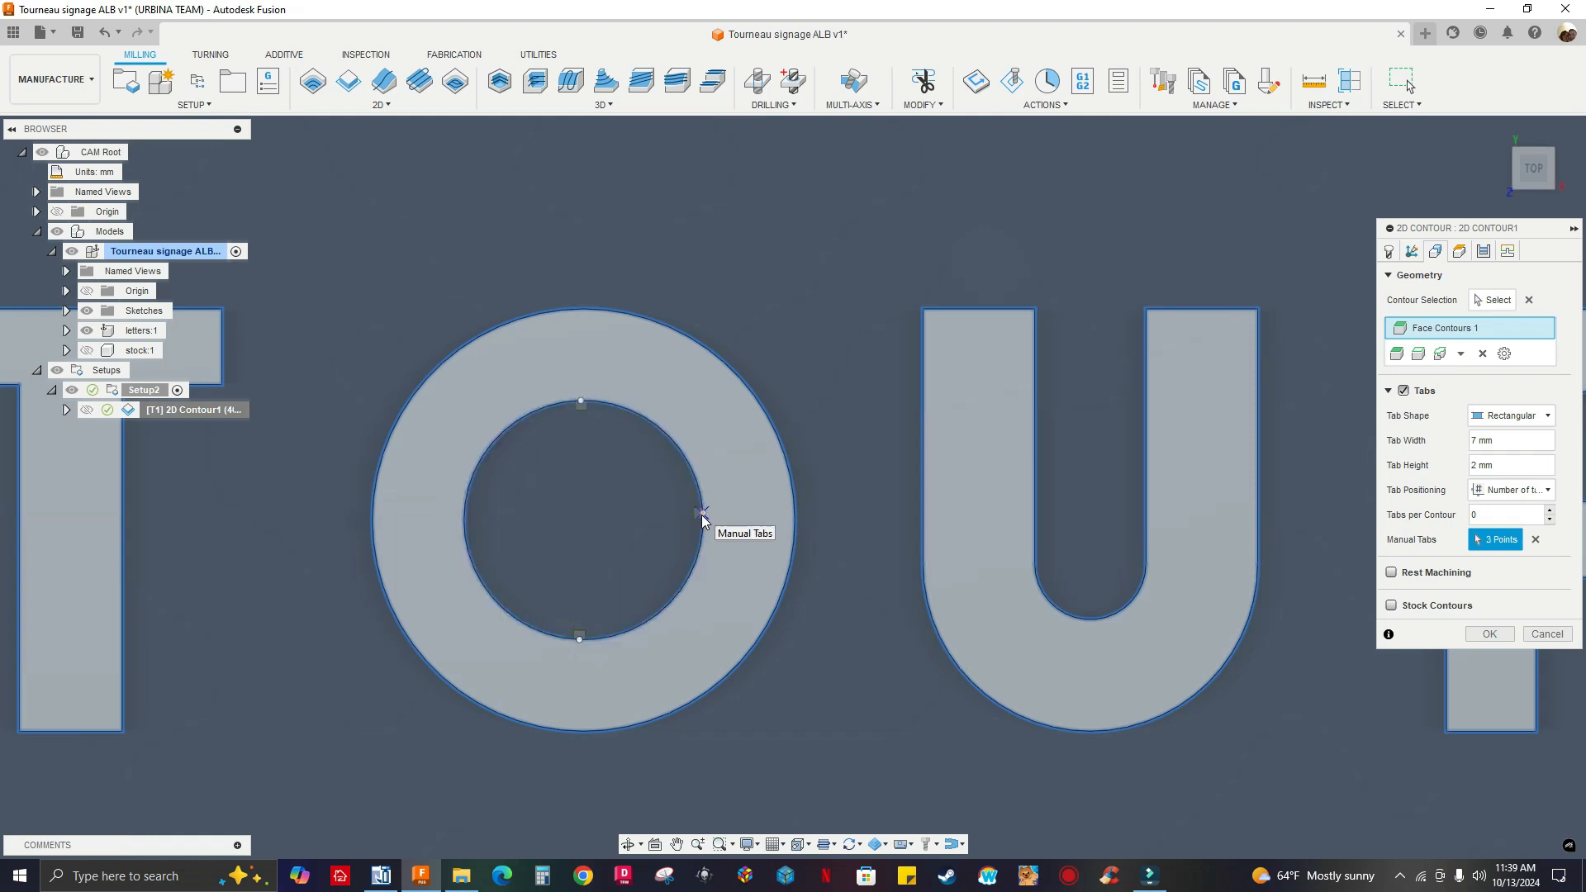
left_click(465, 520)
Place four manual tabs around the A's upper inner opening, on its crossbar, both sides and arch, and accept the operation.
scroll(405, 503, "up", 2)
scroll(401, 502, "down", 6)
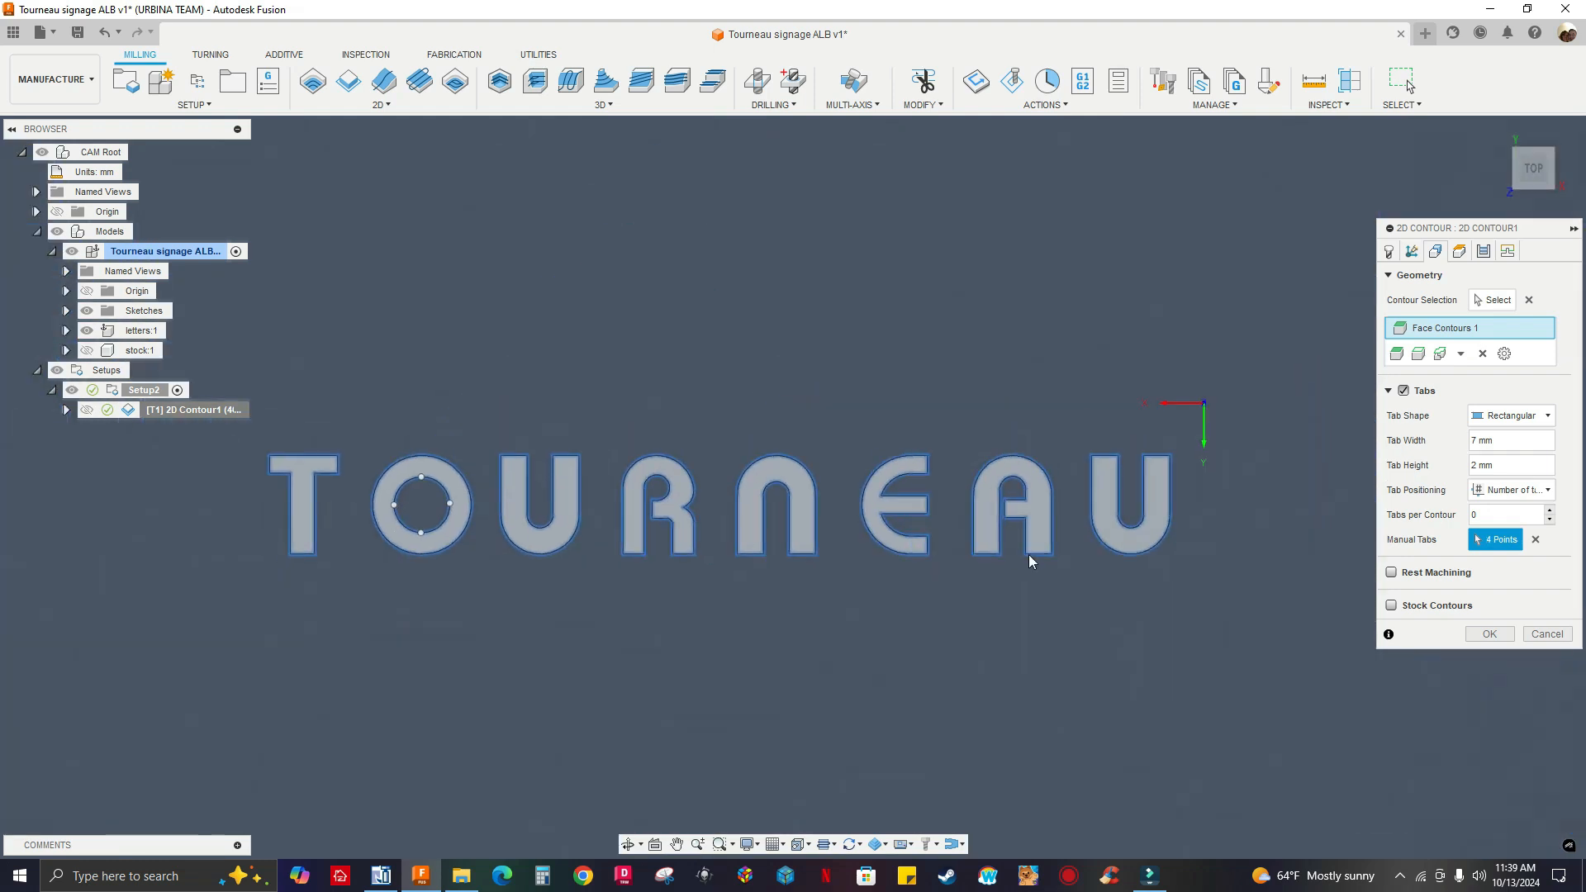
scroll(1065, 528, "up", 6)
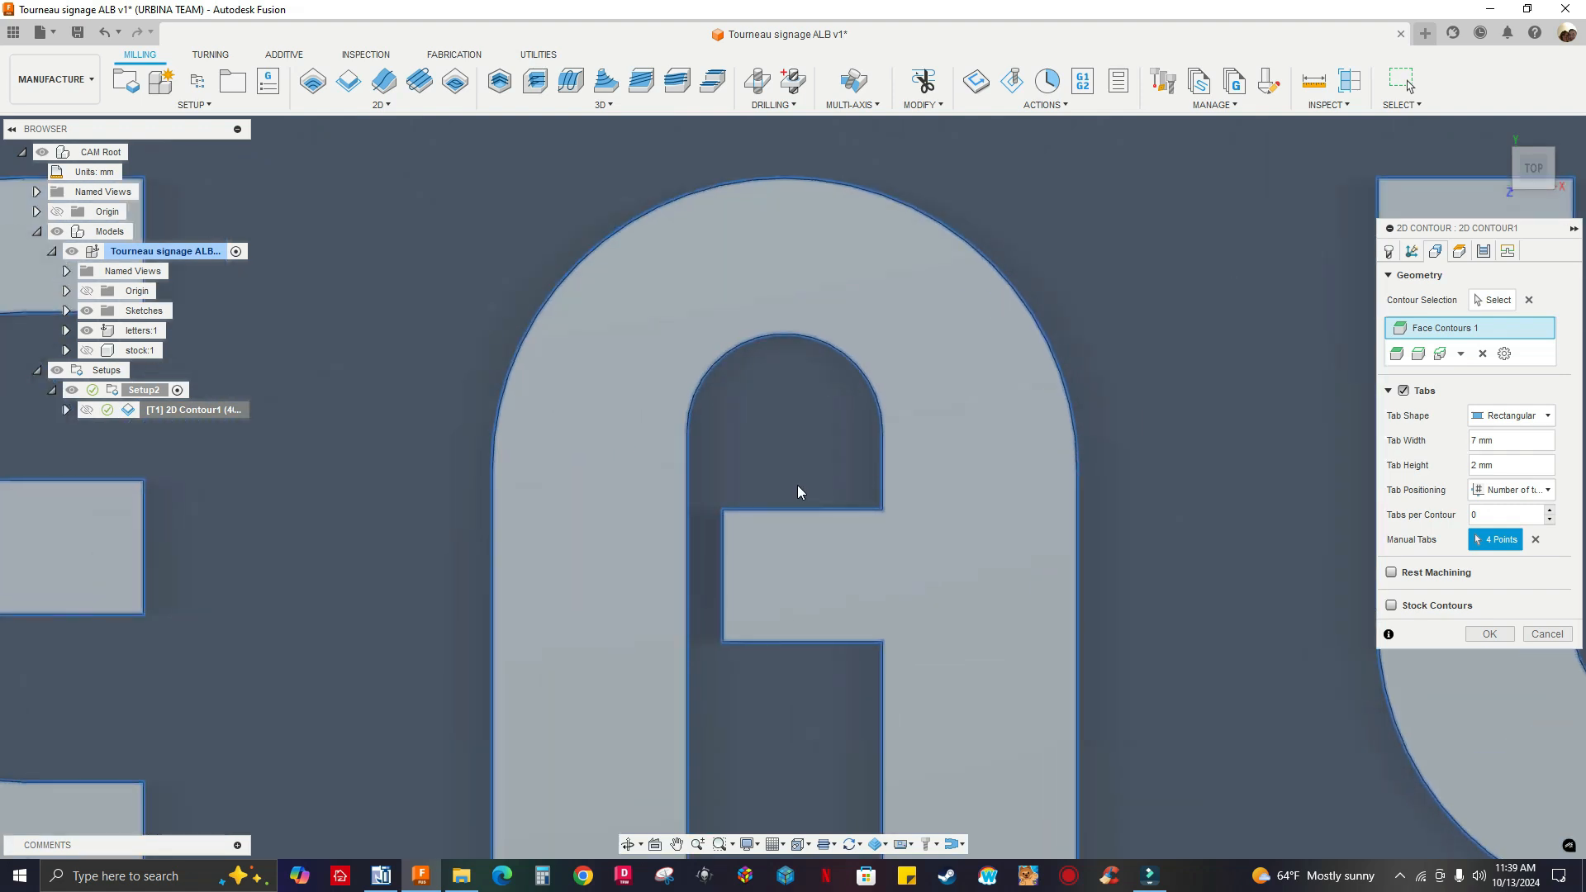
left_click(790, 507)
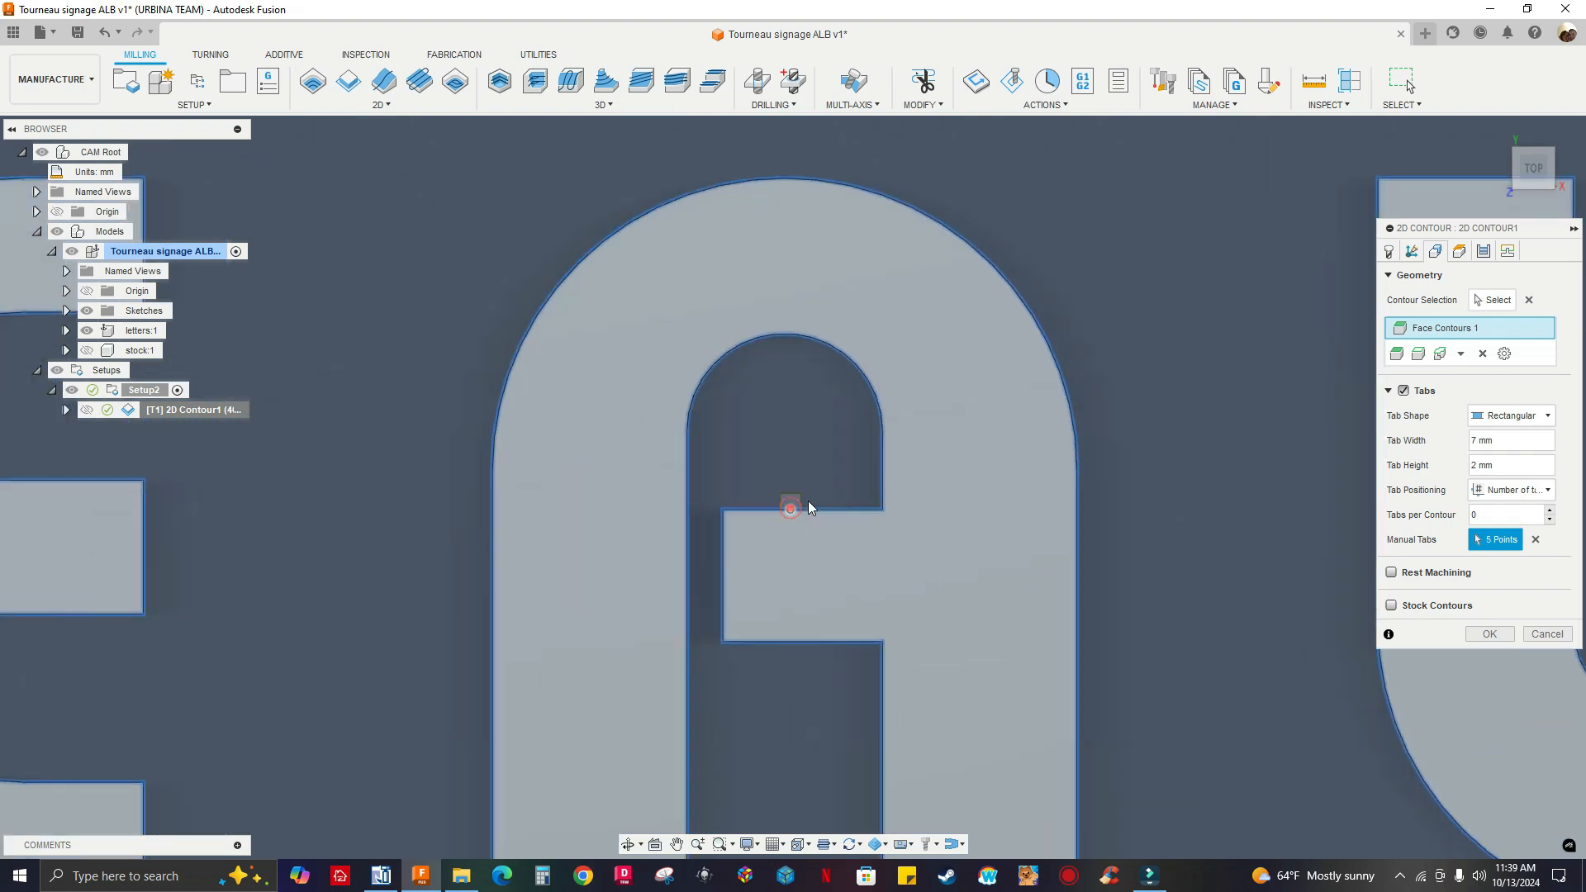
left_click(880, 444)
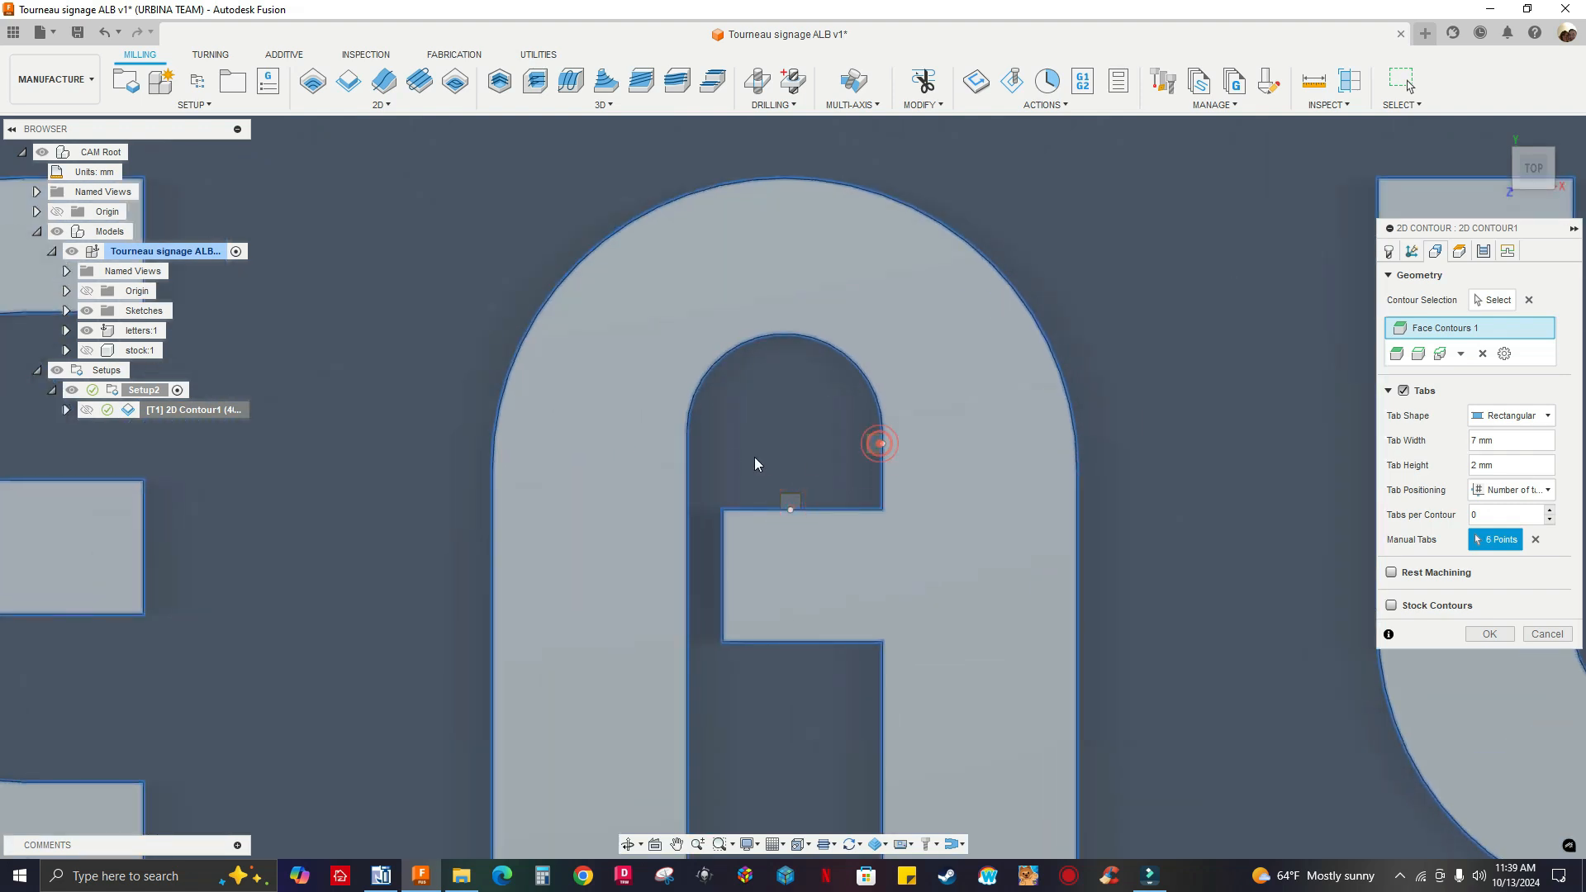
left_click(686, 442)
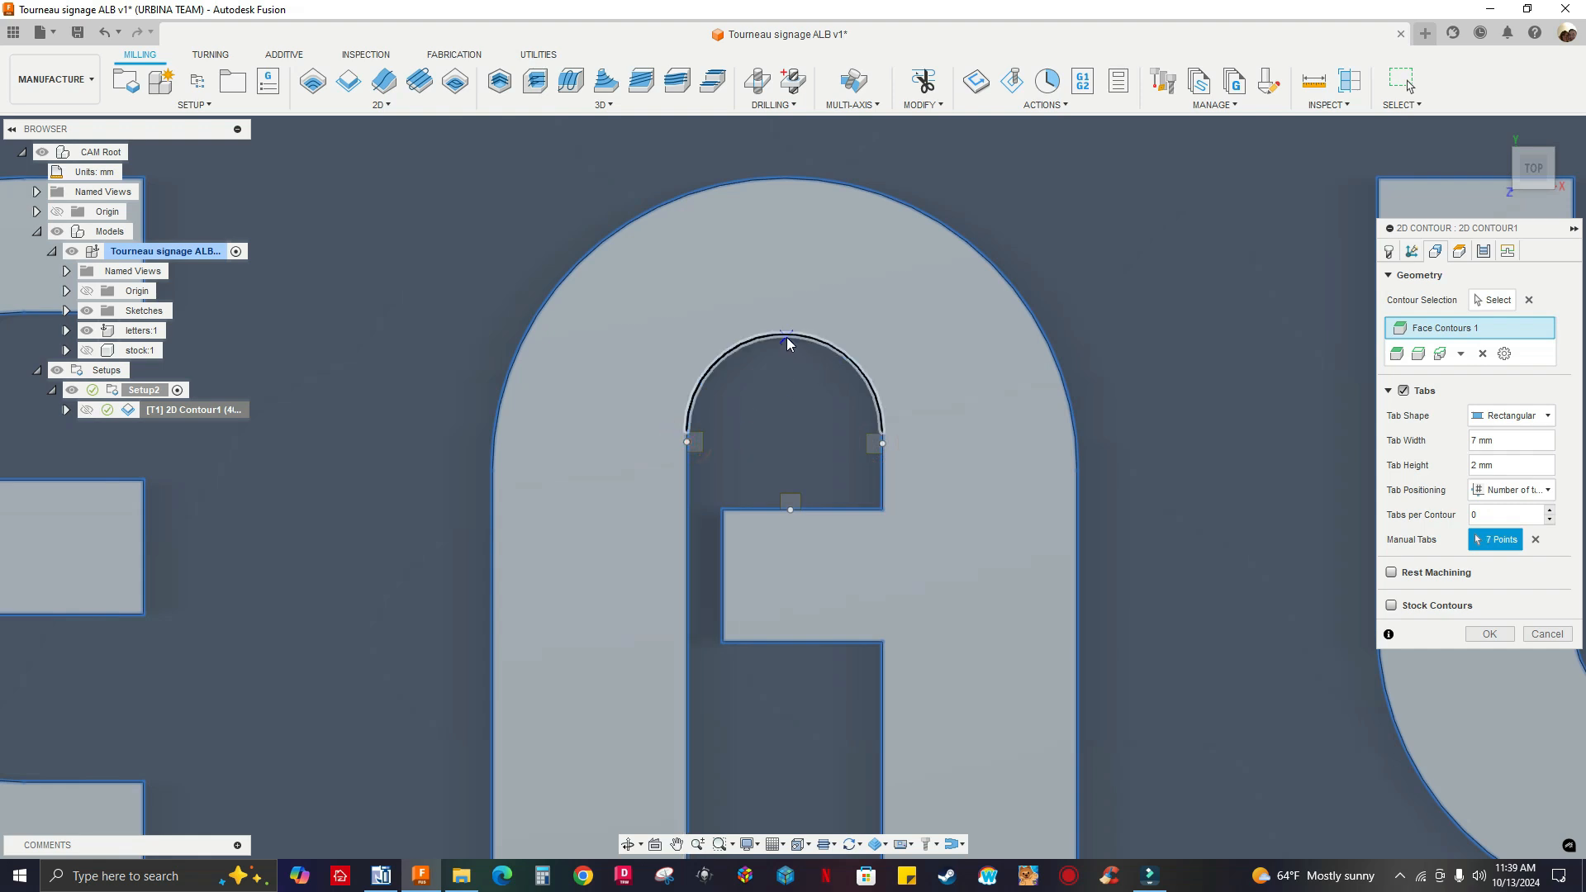
left_click(786, 337)
scroll(781, 376, "down", 10)
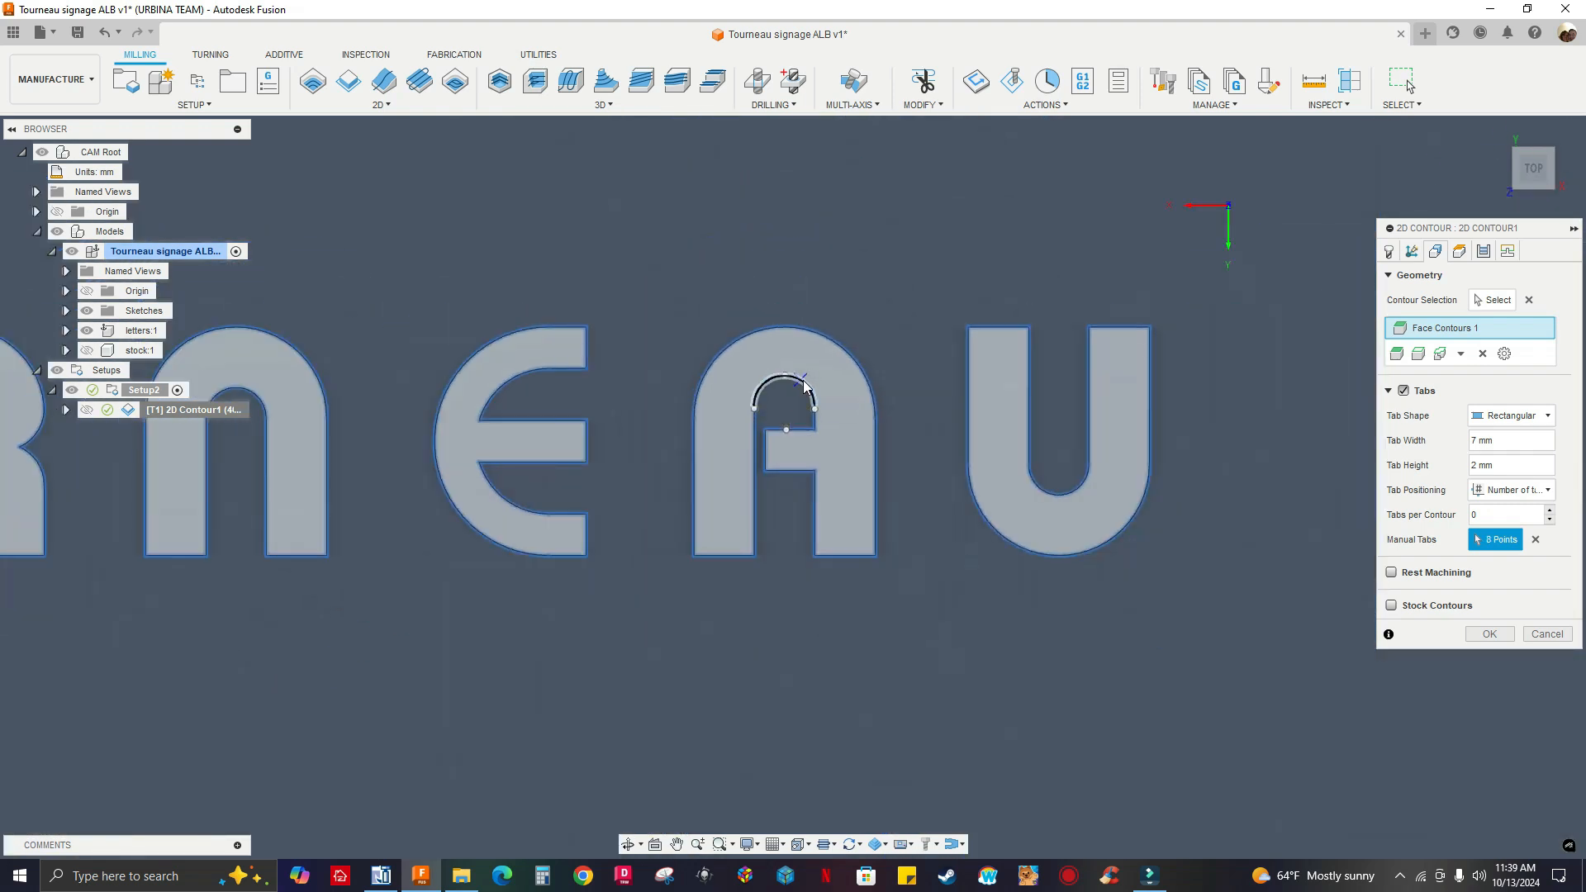
scroll(1085, 505, "down", 4)
left_click(1491, 634)
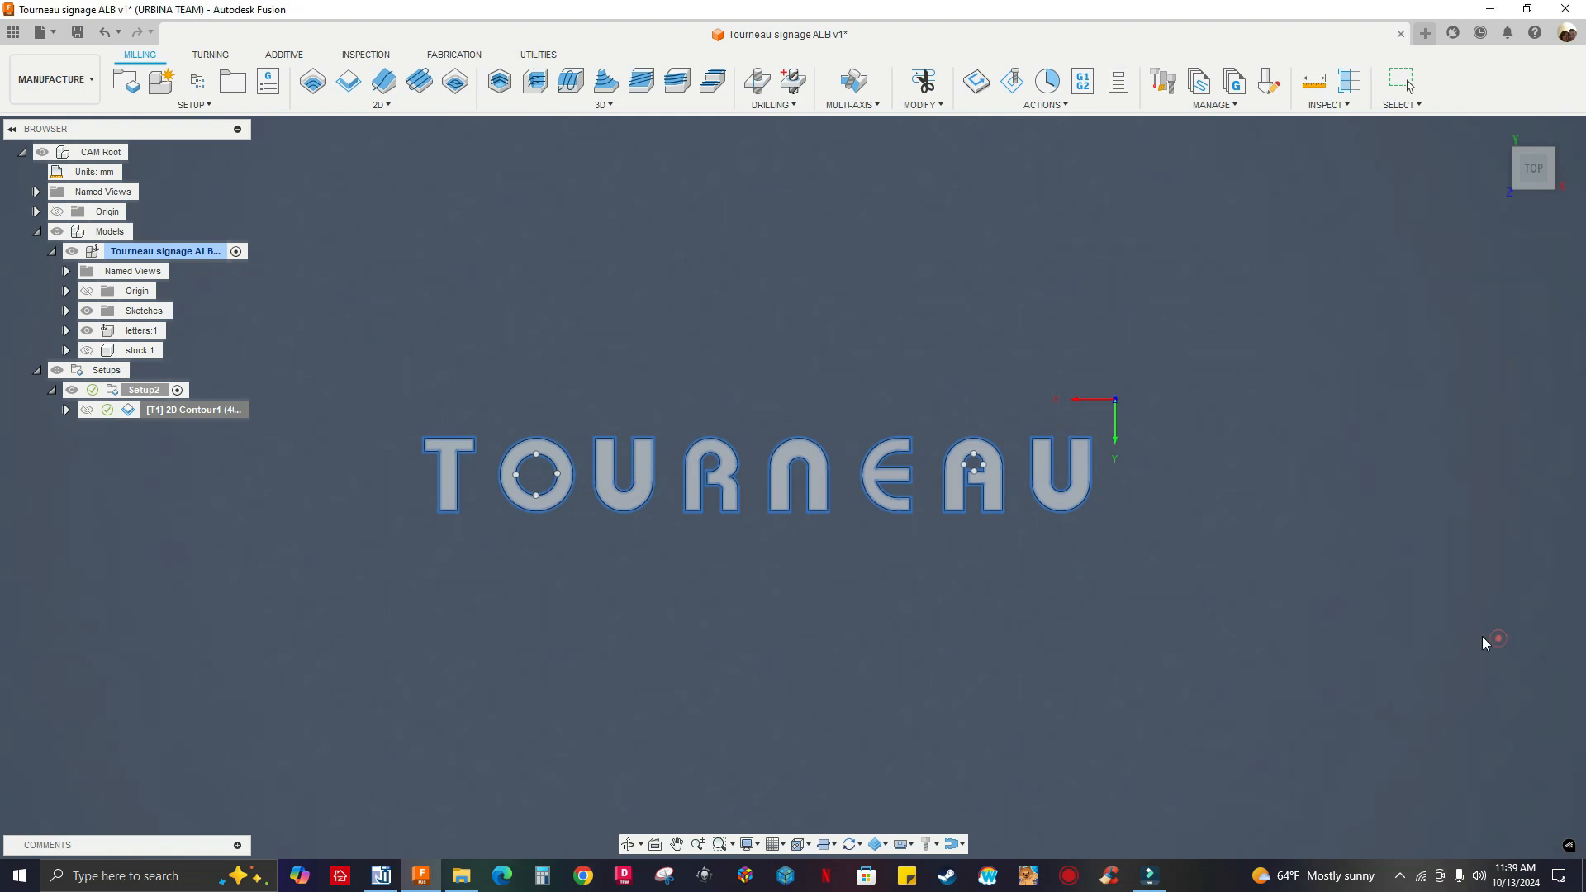
Open the simulation for Setup2 and play it to check the cut with the manual tabs.
right_click(135, 391)
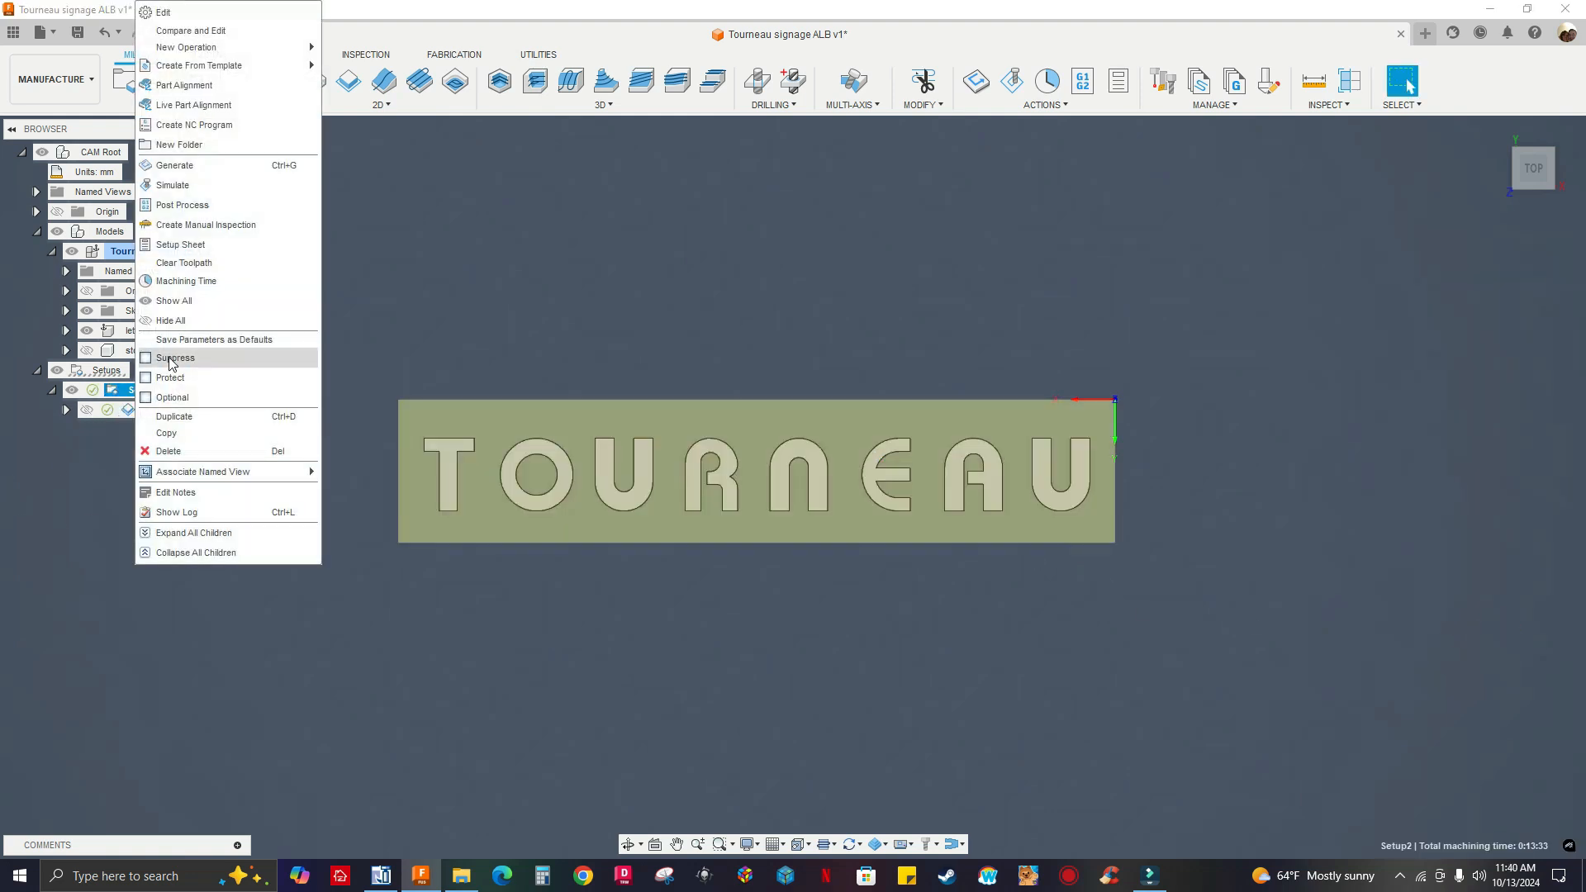
left_click(181, 184)
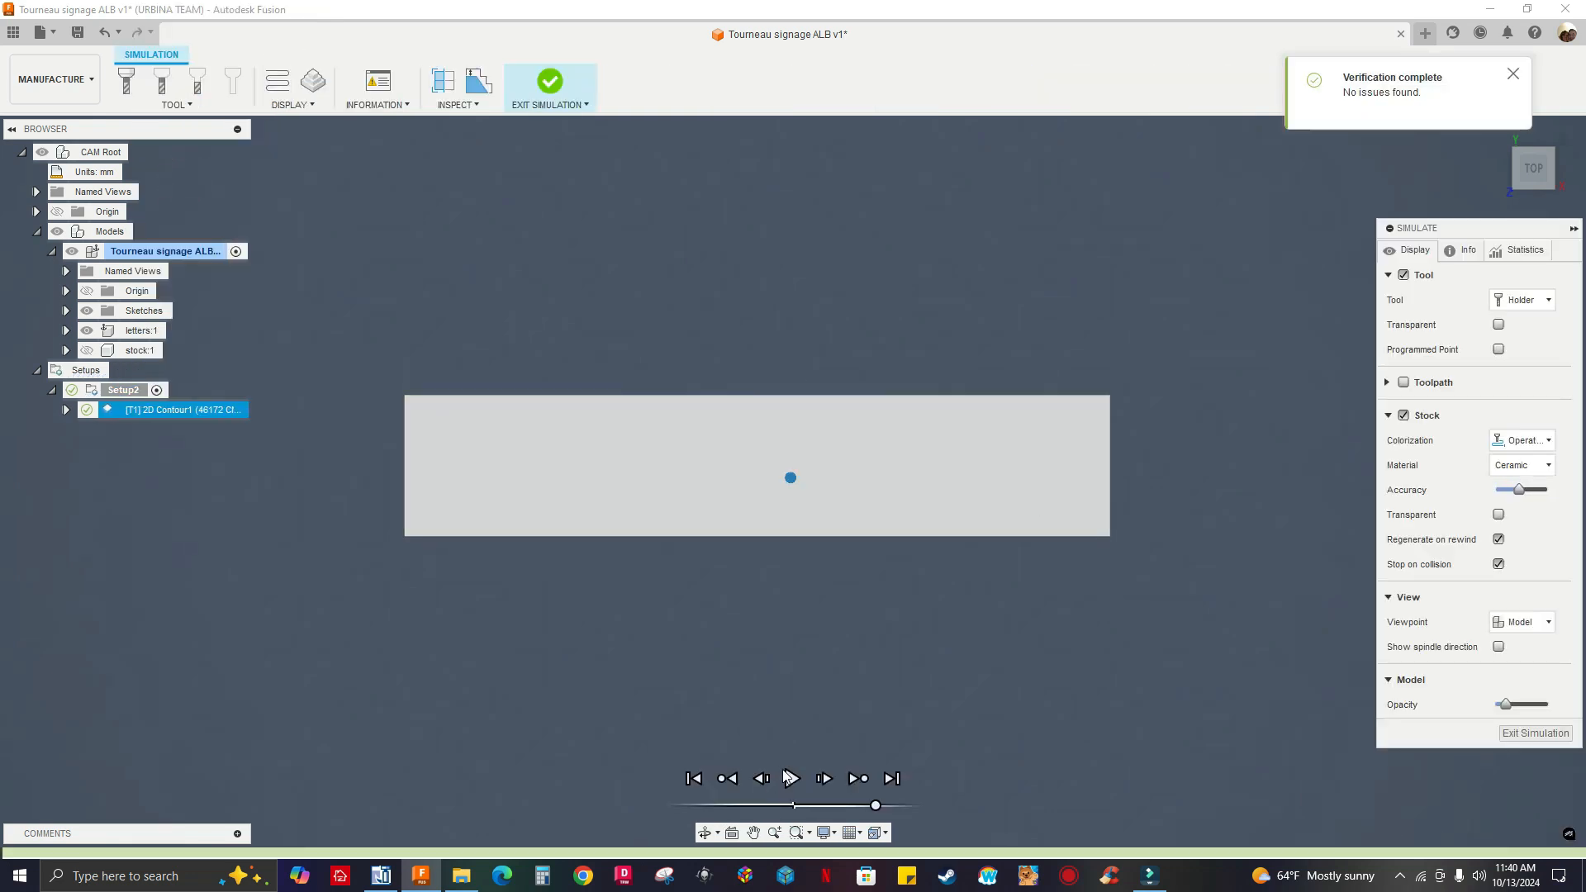
left_click(792, 778)
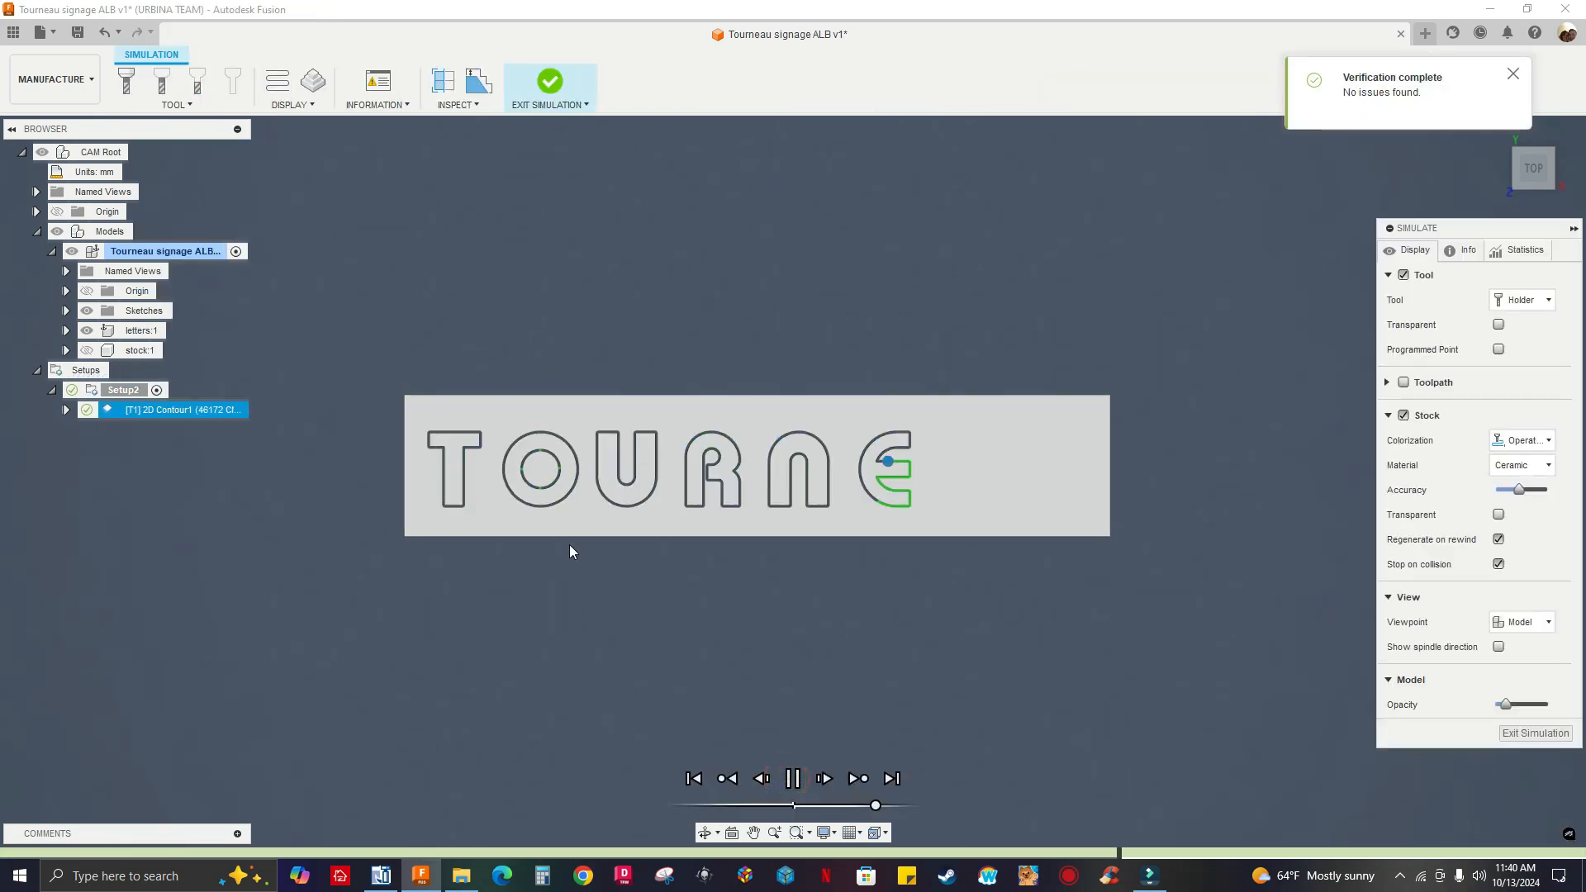
Examine the simulated cut of all the letters, including the tabs in the O and A, and exit the simulation.
scroll(560, 537, "up", 2)
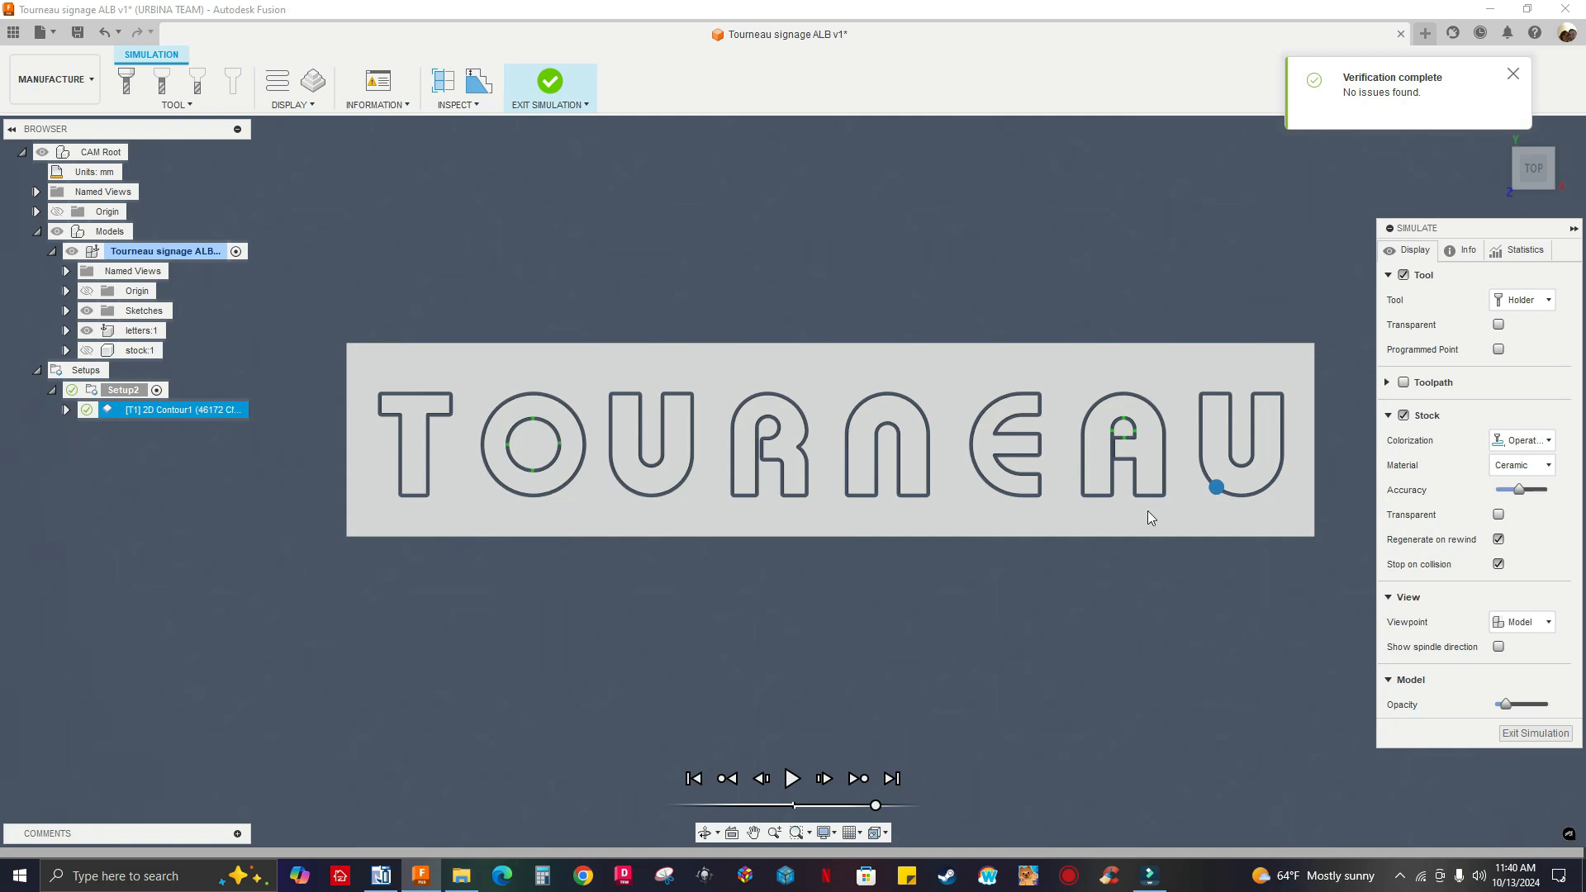
scroll(1144, 514, "up", 2)
scroll(1130, 528, "down", 1)
scroll(997, 568, "down", 1)
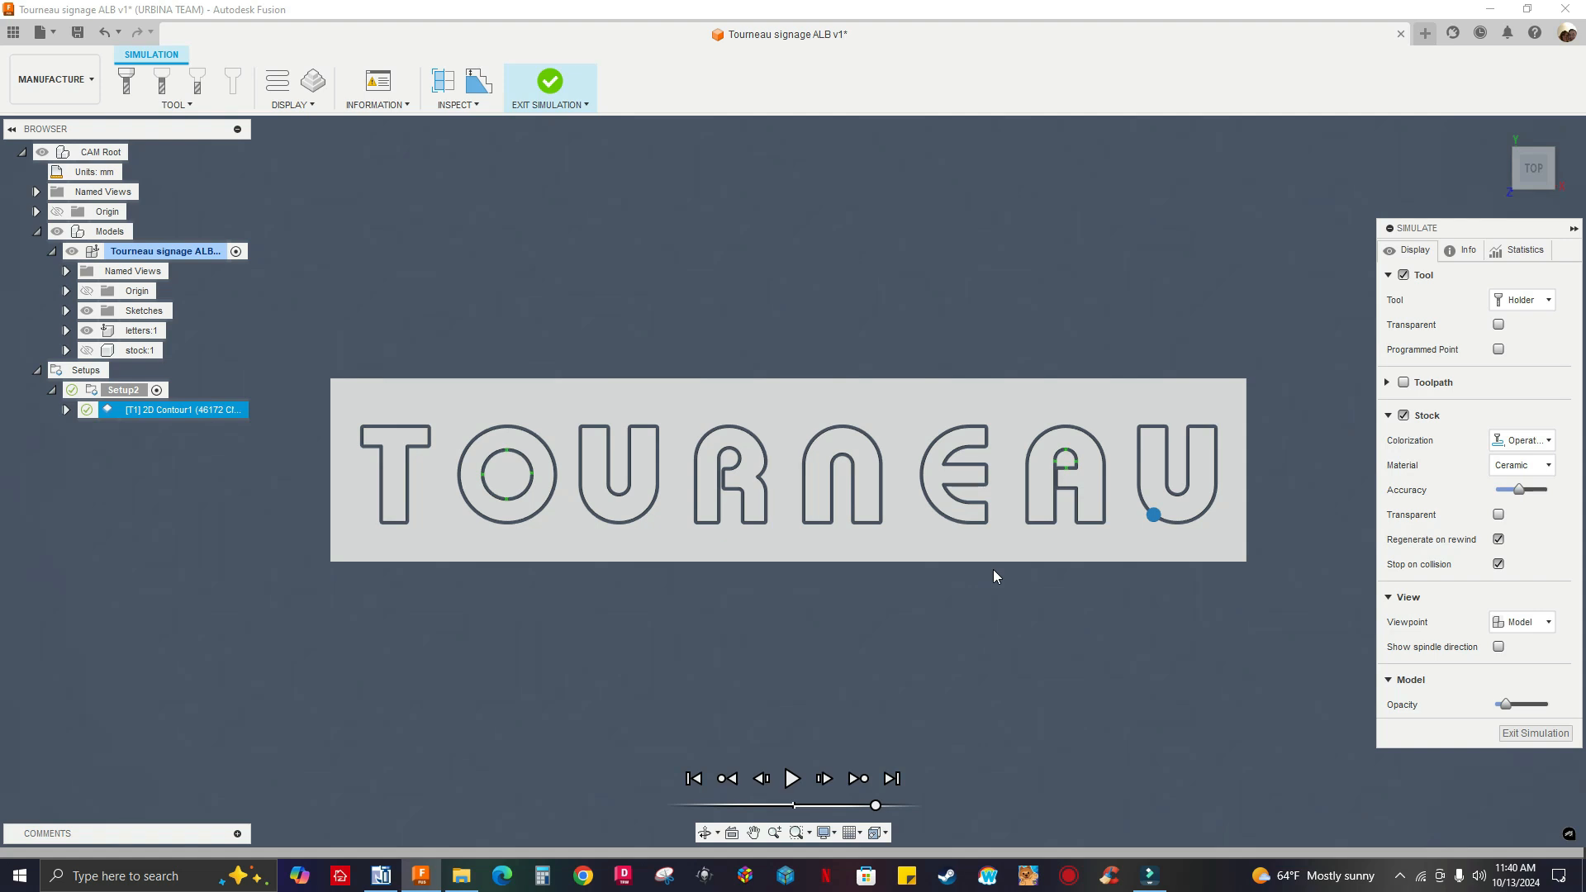
left_click(1516, 735)
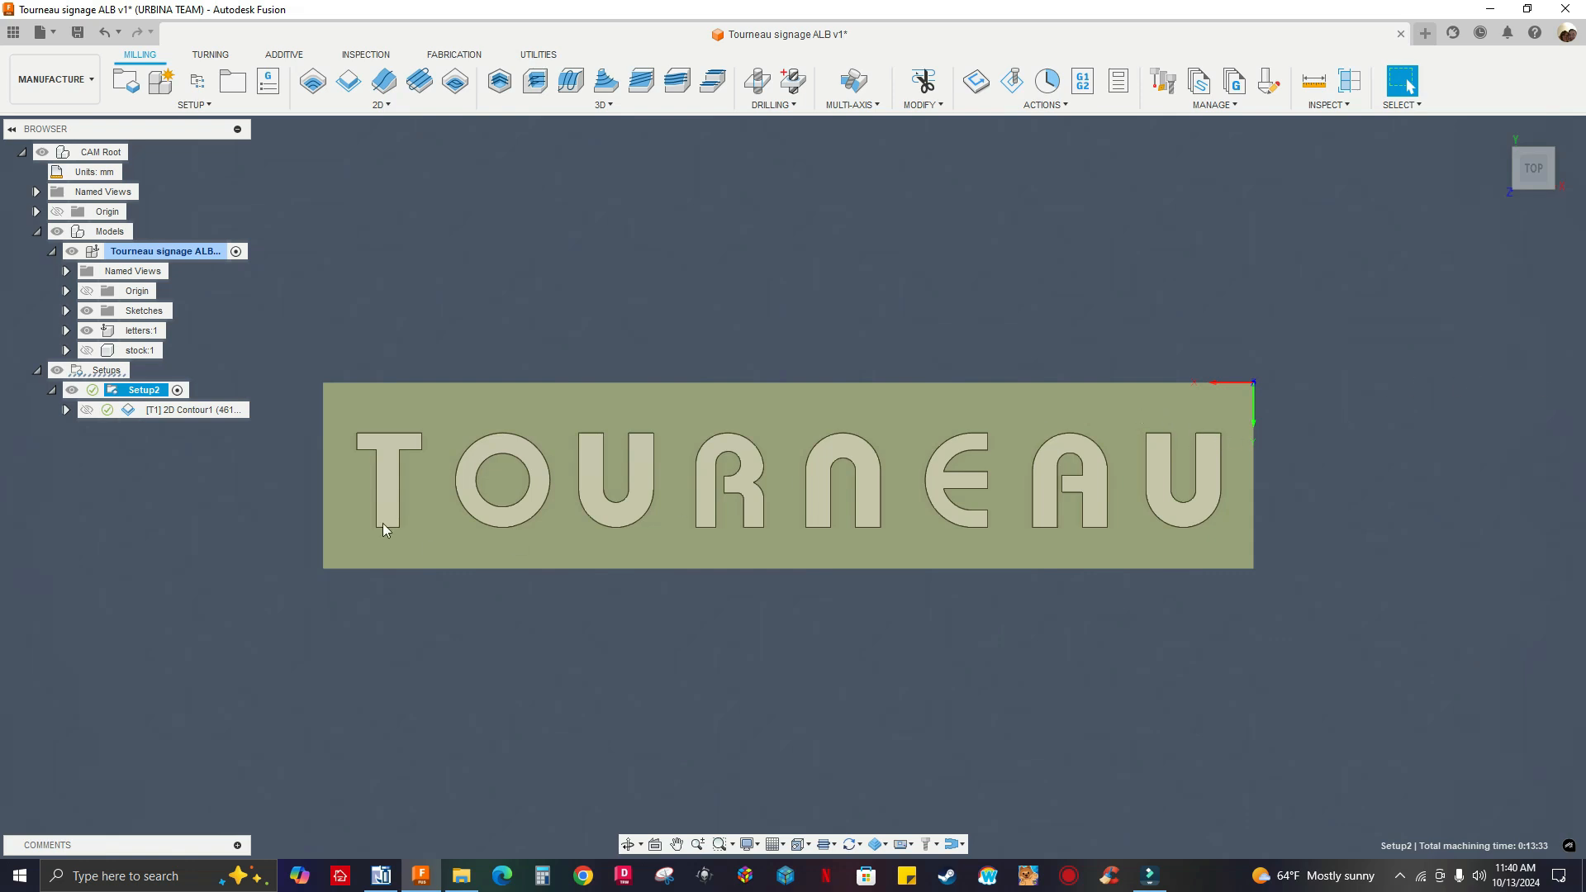
Post-process Setup2 as the program tourneau using the woodWOP / woodwop ( mm ) post processor.
right_click(143, 391)
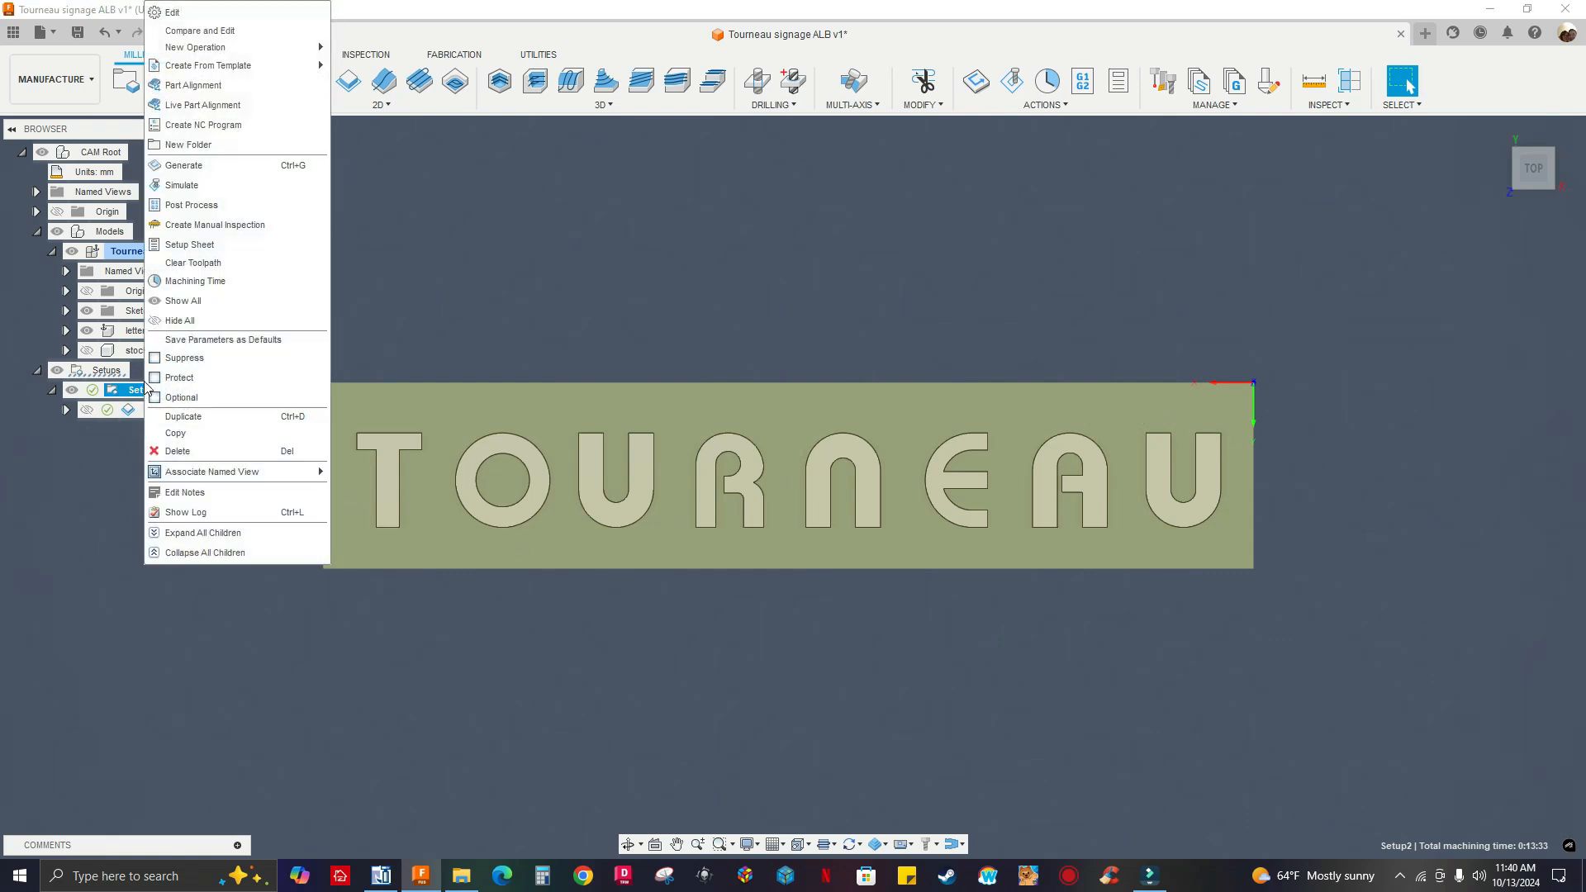
left_click(173, 206)
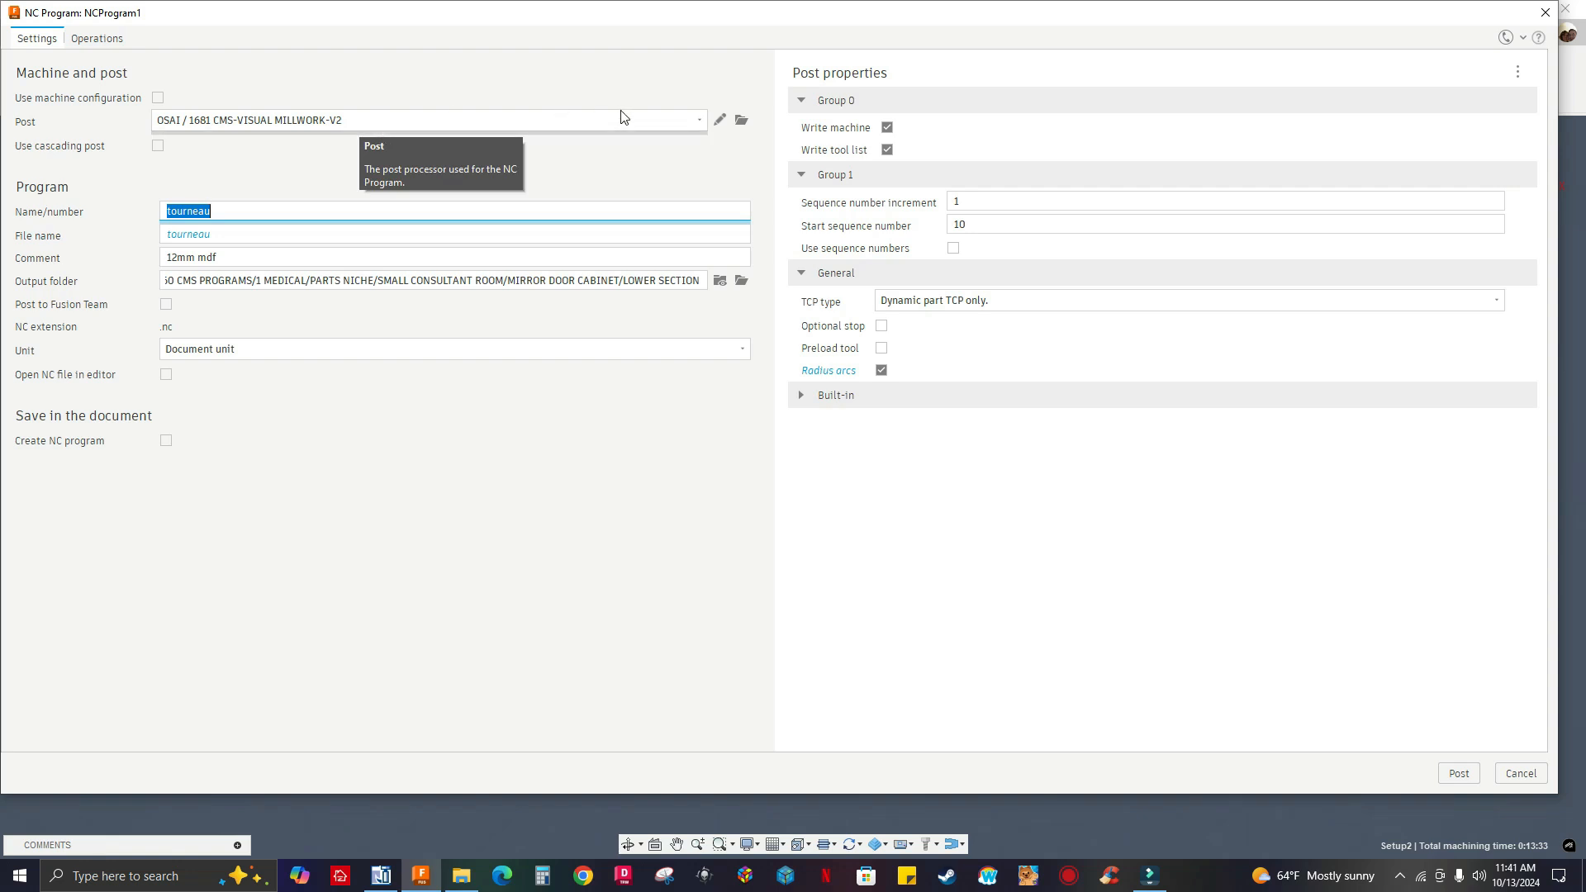
left_click(701, 121)
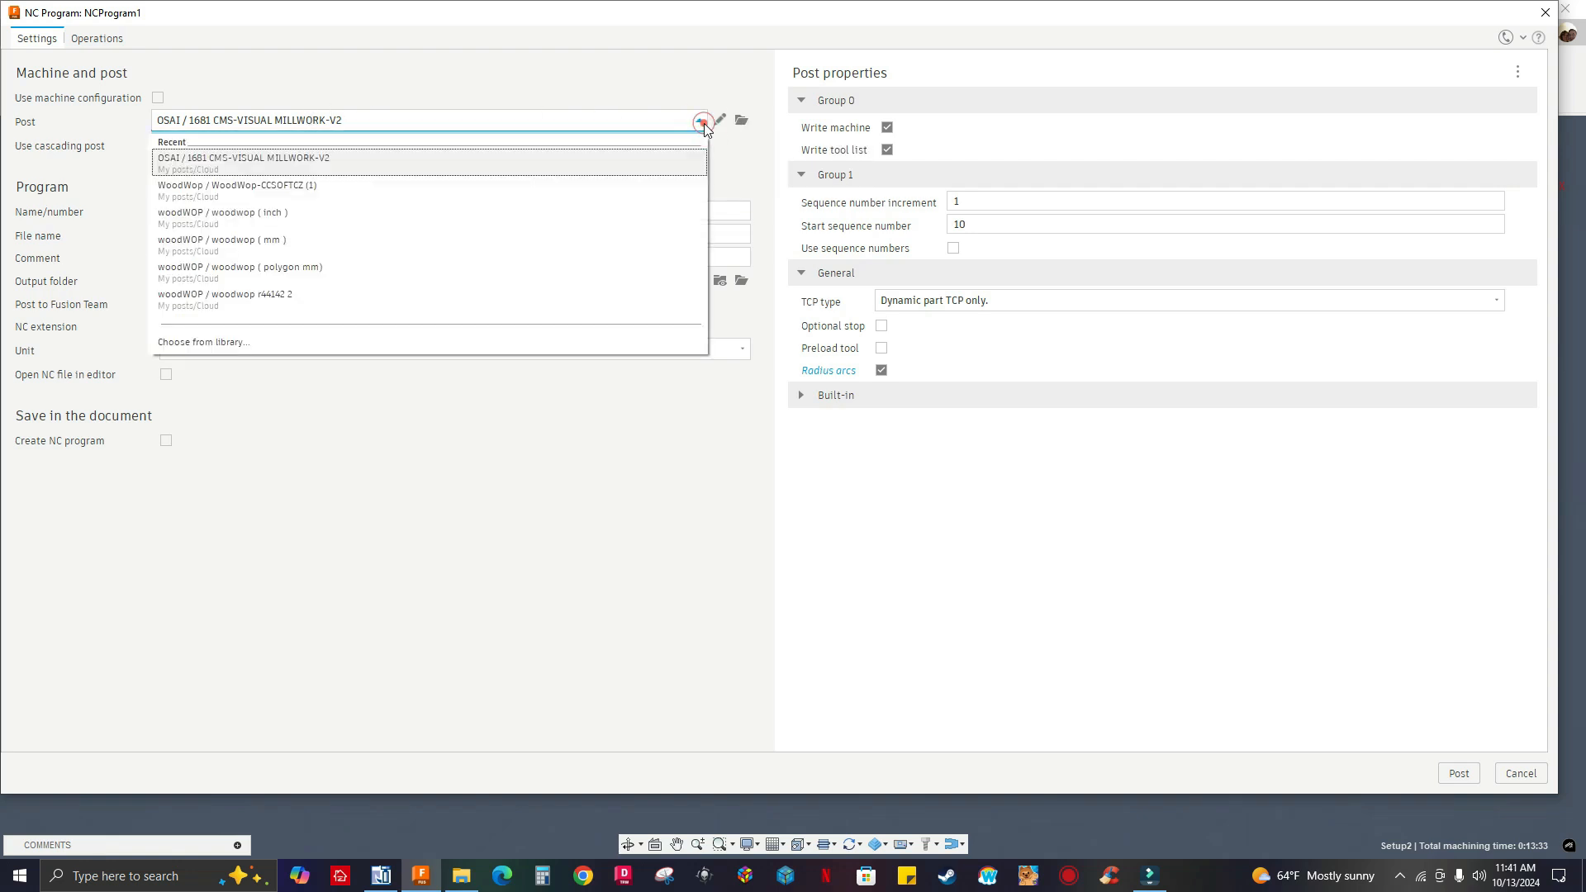
left_click(361, 246)
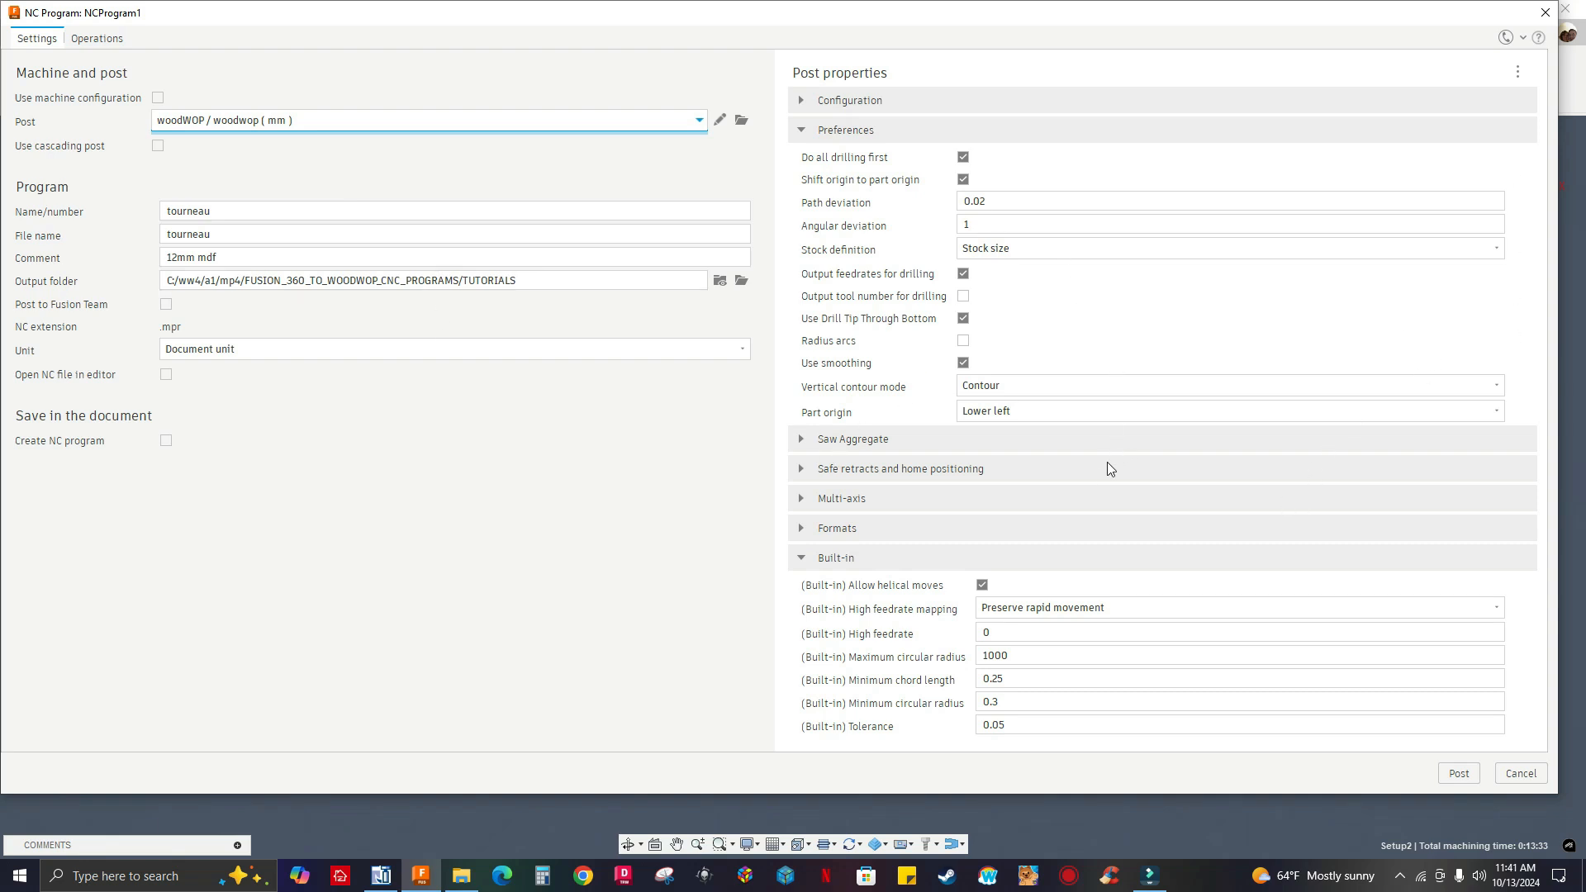
left_click(1457, 774)
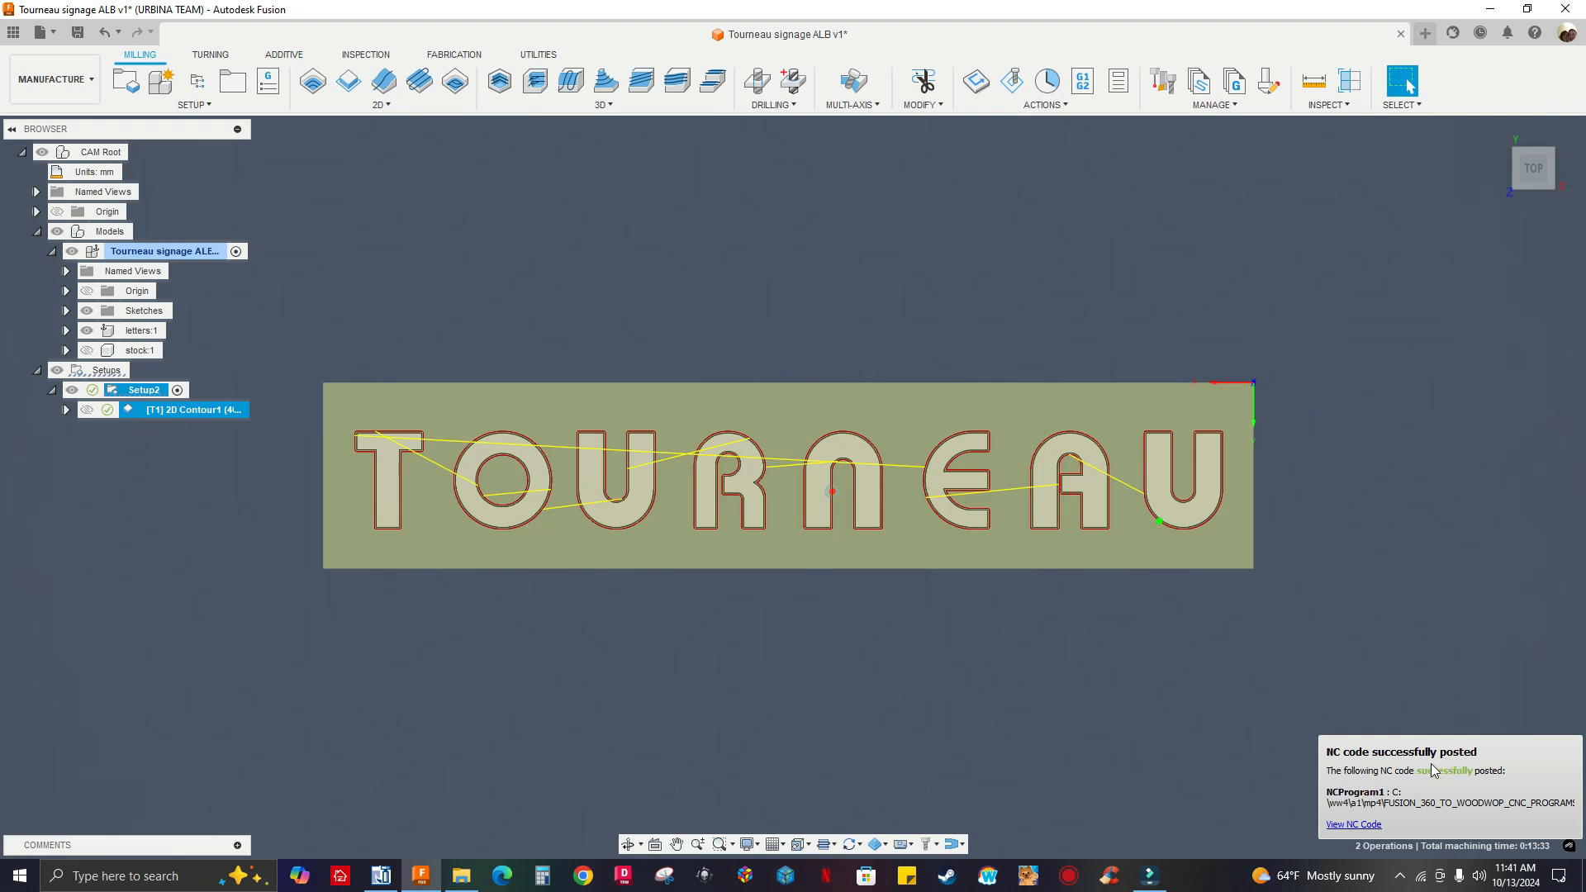
Switch to woodWOP and open the tourneau MPR file from the TUTORIALS folder inside FUSION_360_TO_WOODWOP_CNC_PROGRAMS.
left_click(383, 879)
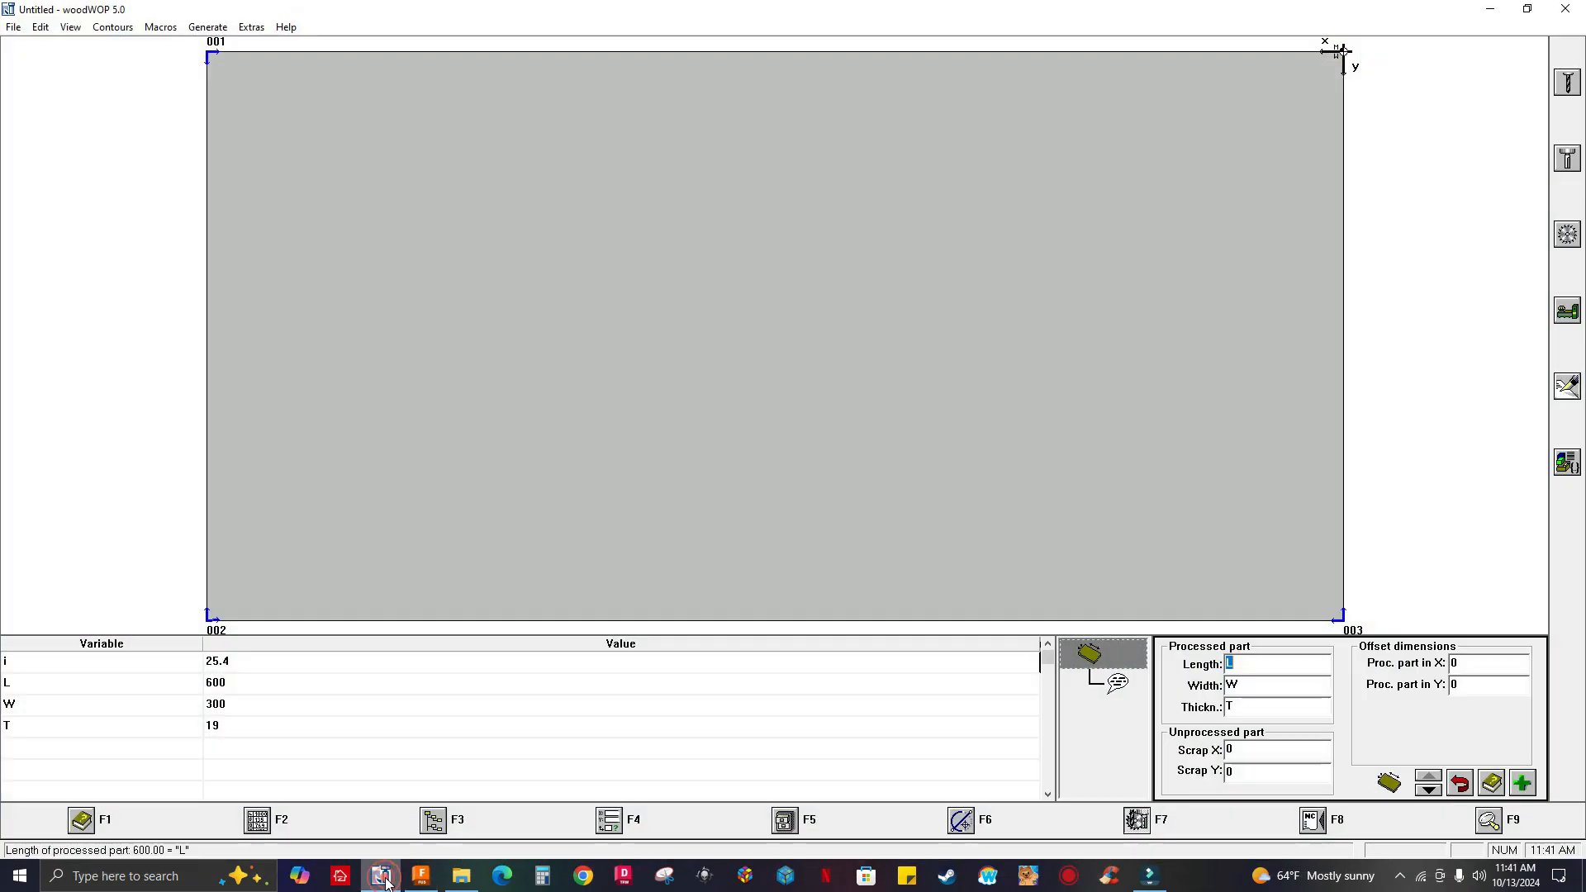
left_click(13, 27)
left_click(46, 82)
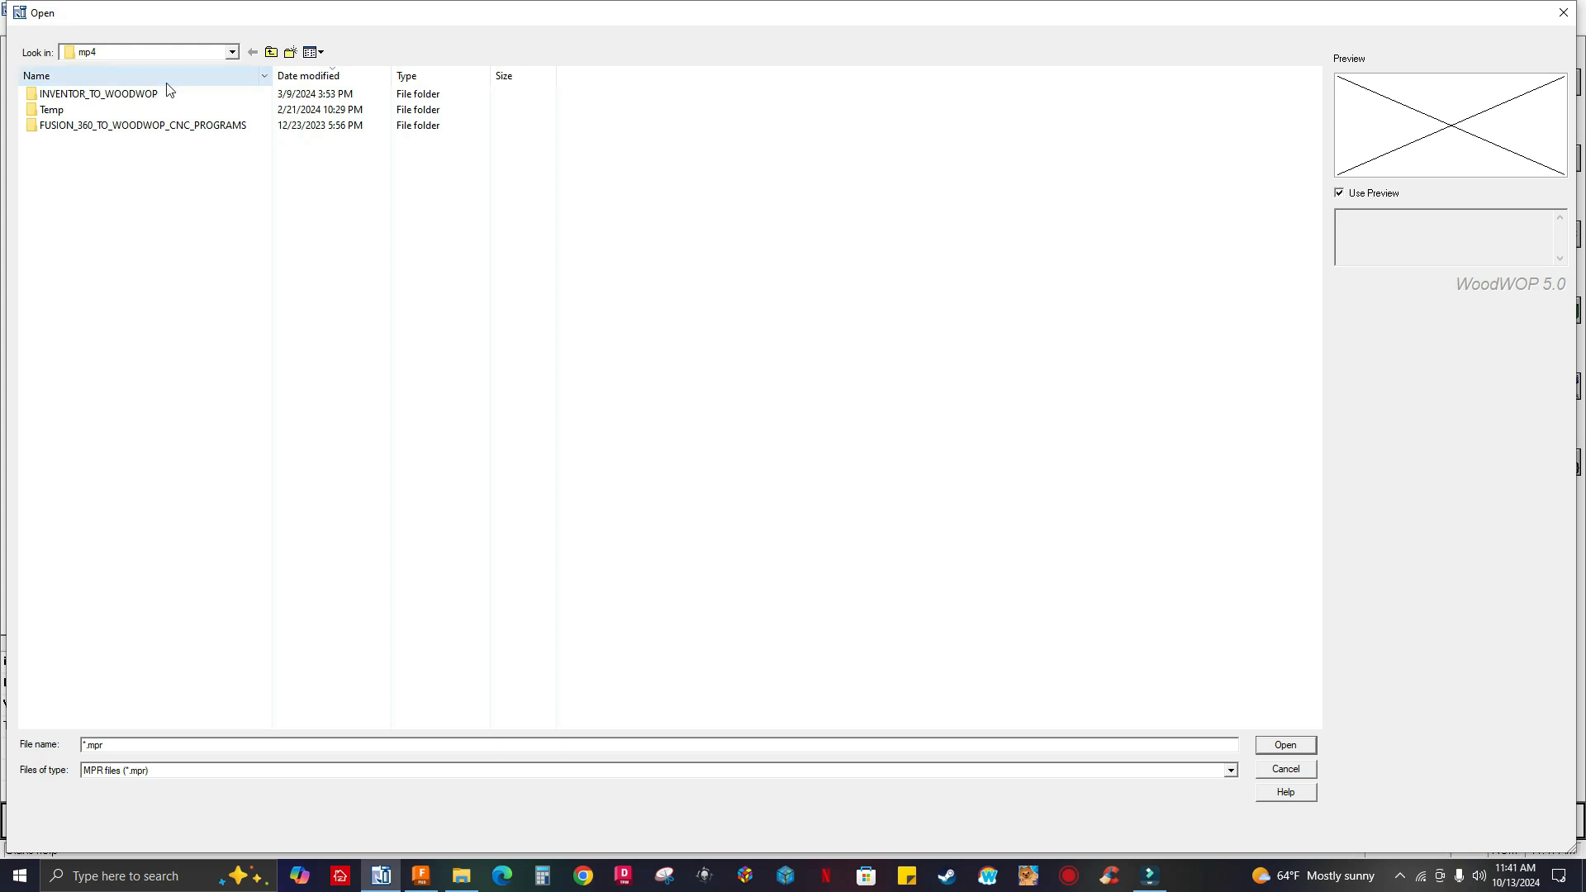
double_click(113, 126)
double_click(85, 156)
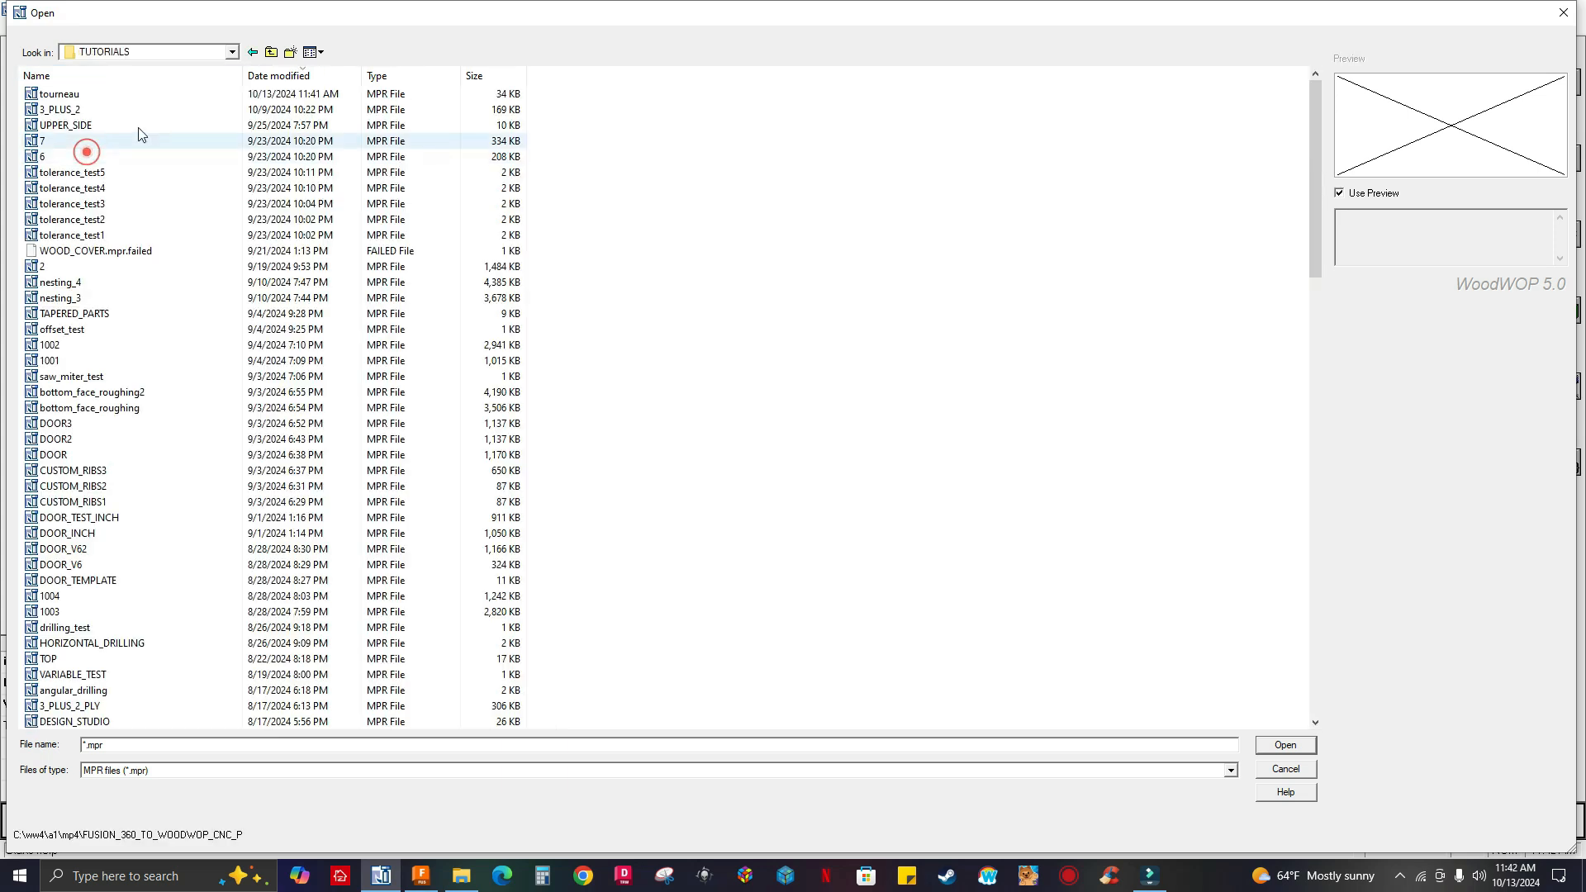
left_click(66, 94)
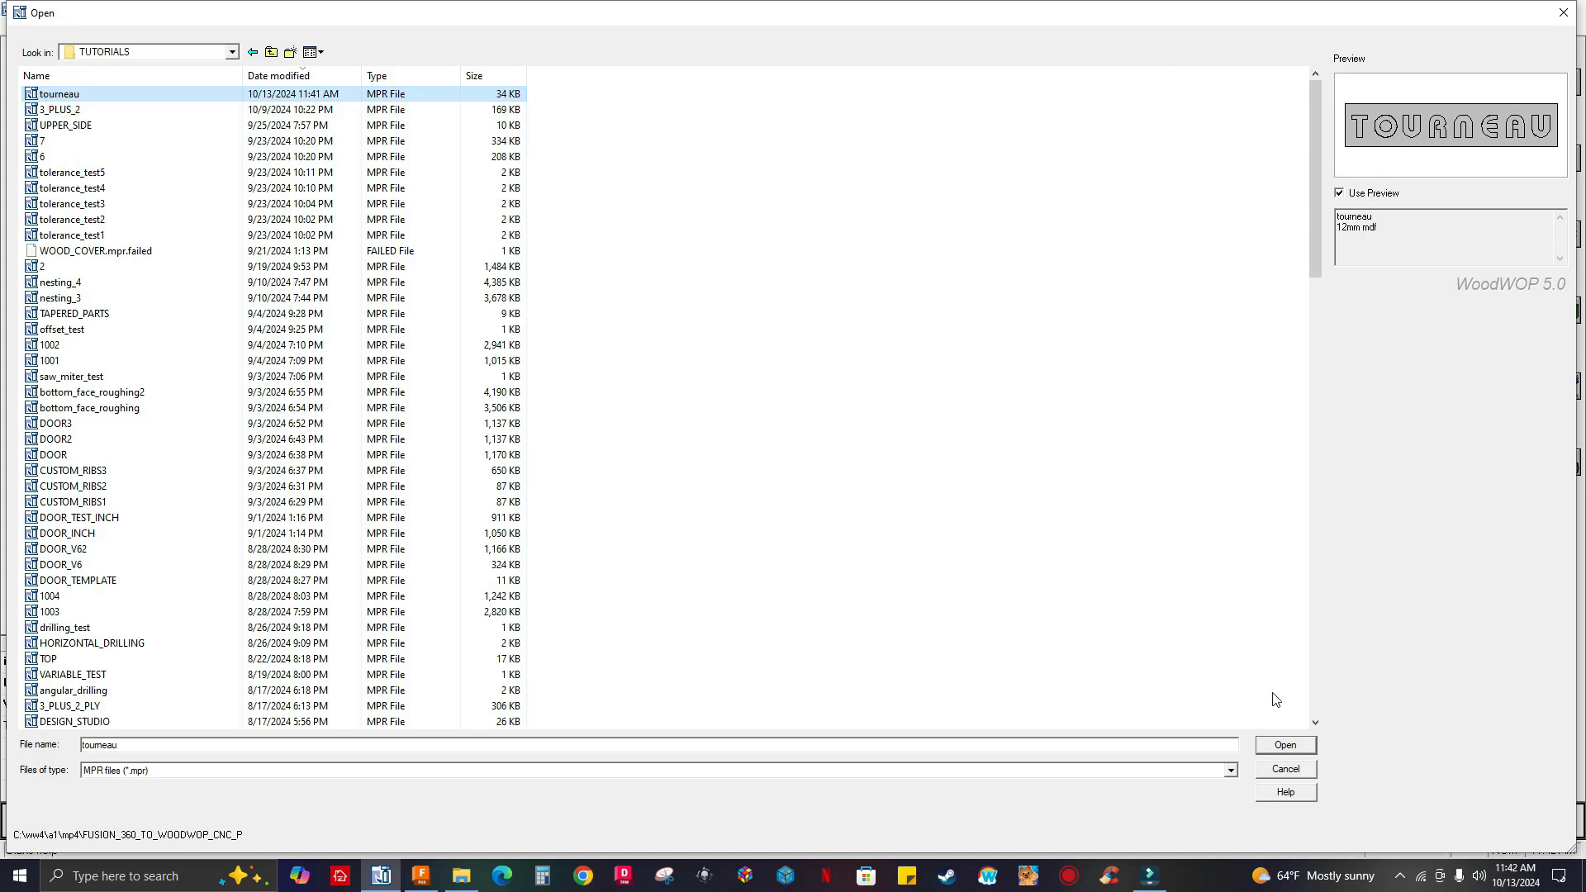
left_click(1285, 744)
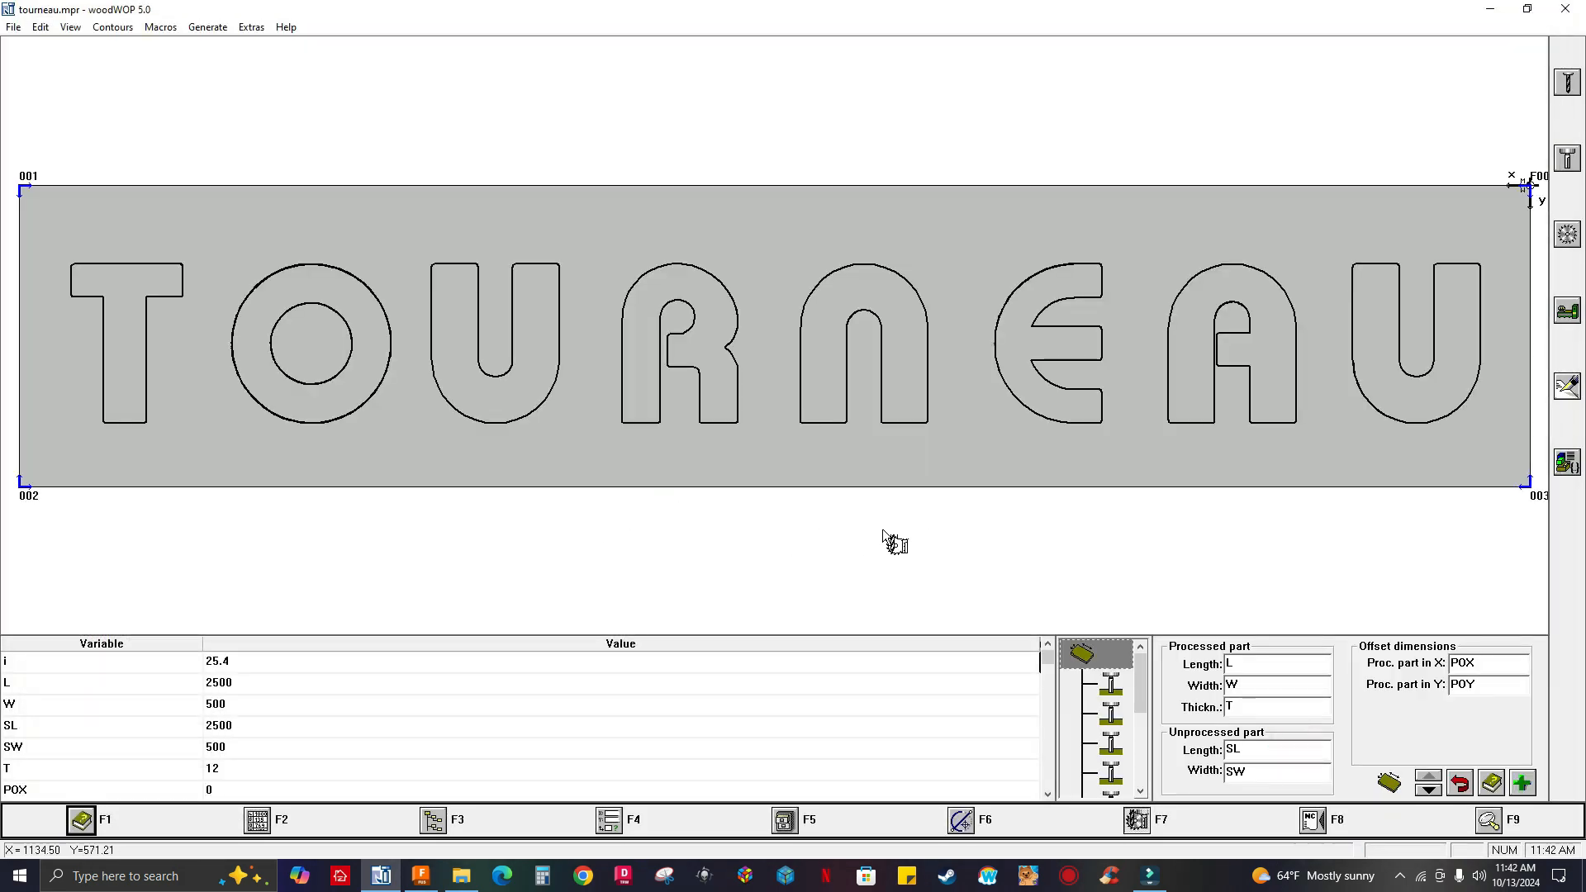
Check which letter contour each router macro of the tourneau program cuts, and return to Fusion.
left_click(1111, 697)
left_click(1110, 711)
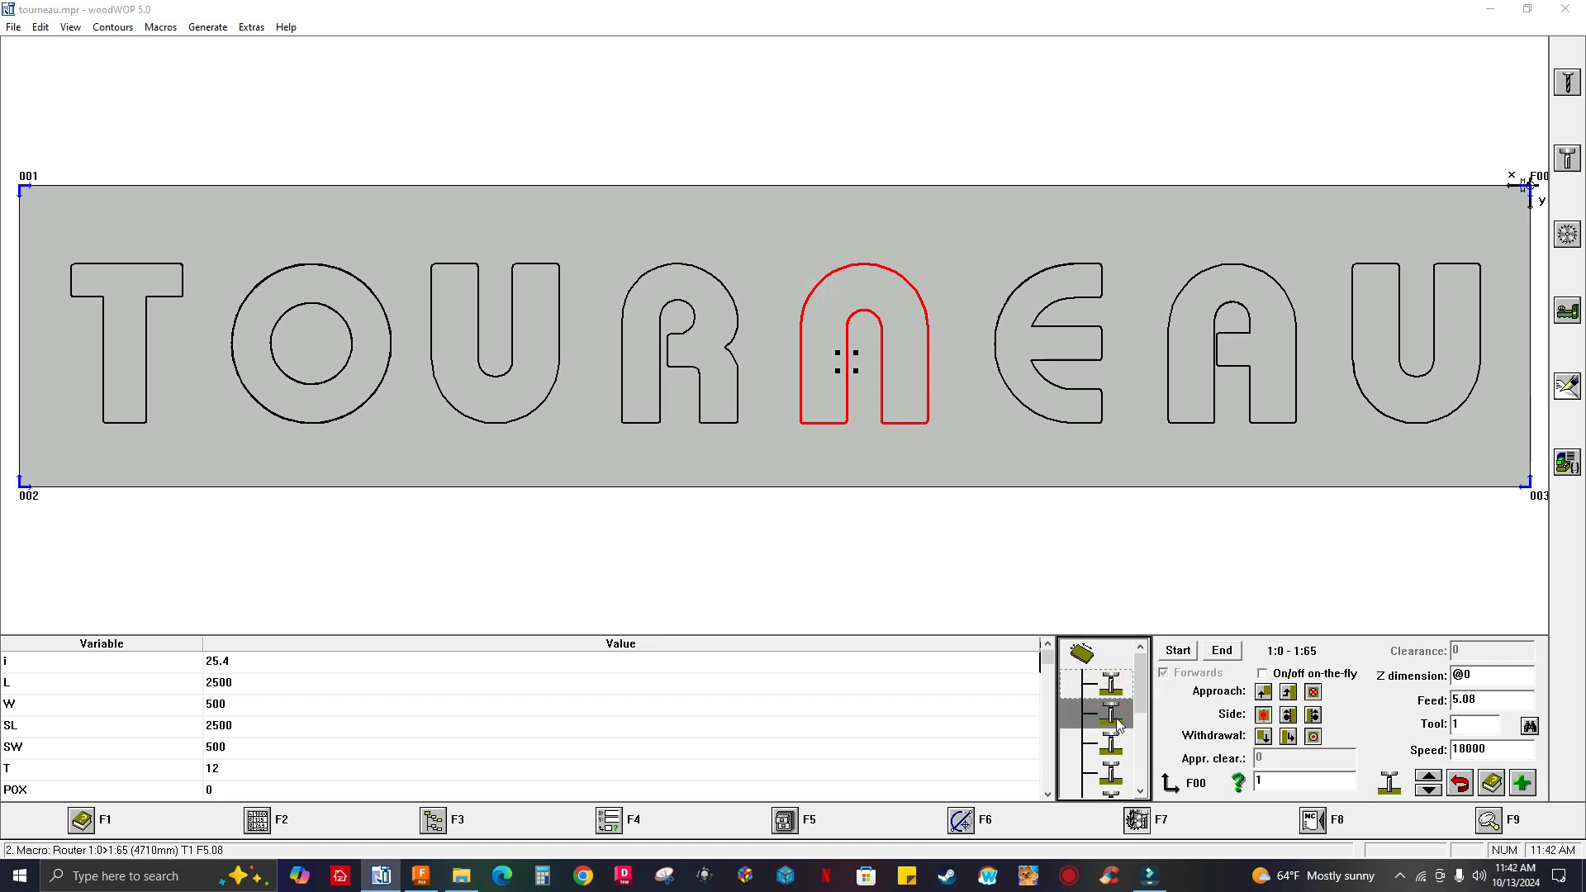
left_click_drag(1135, 691, 1139, 738)
left_click(1112, 713)
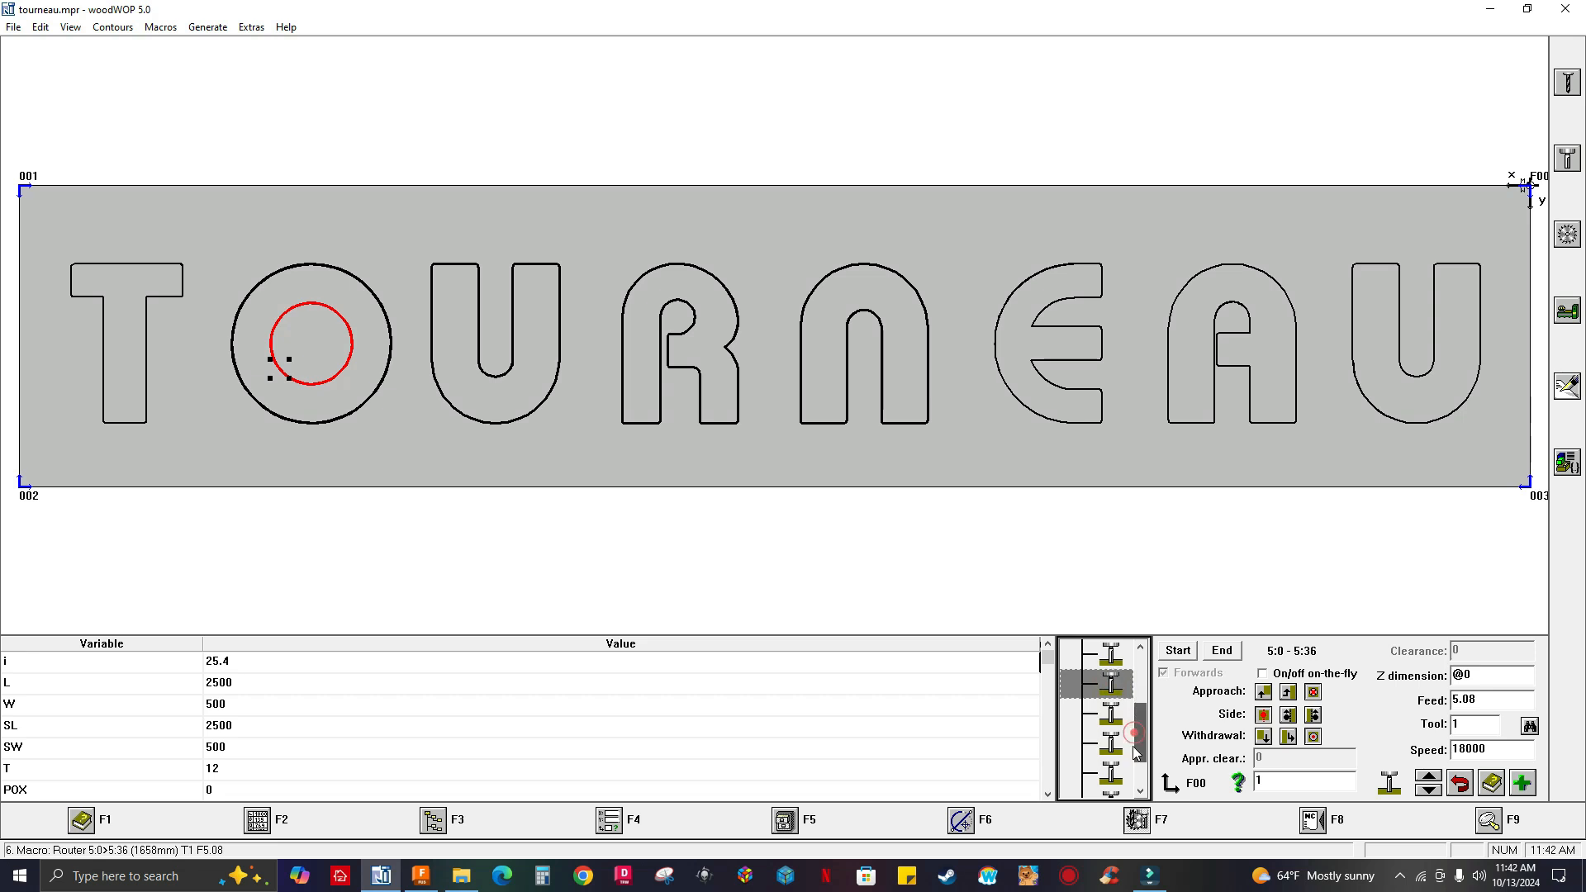
left_click(1111, 716)
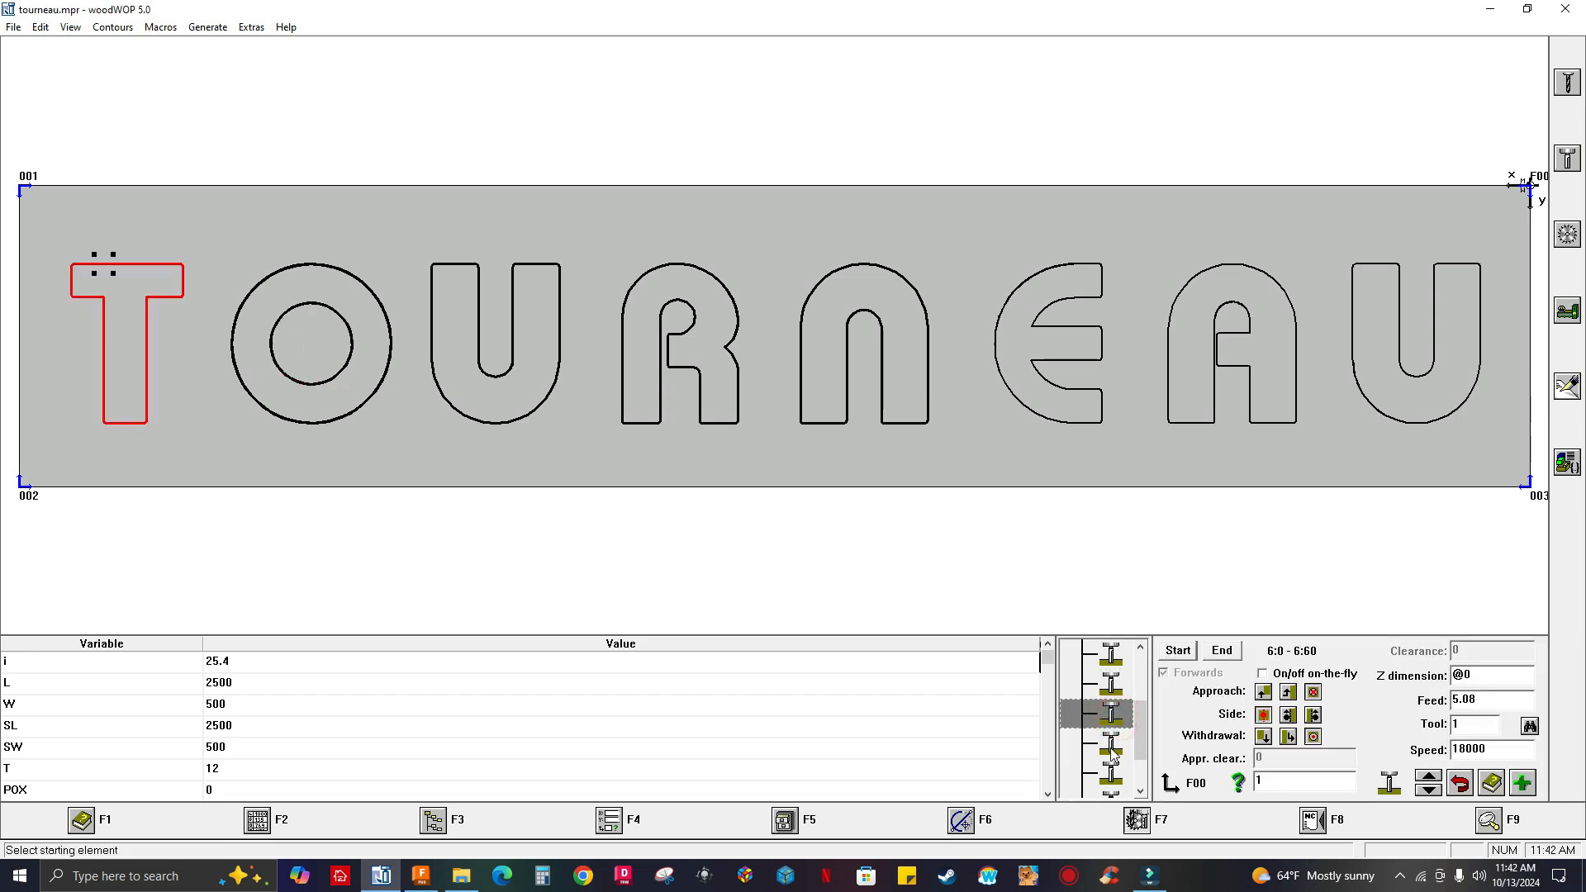
left_click(1112, 745)
left_click(1109, 774)
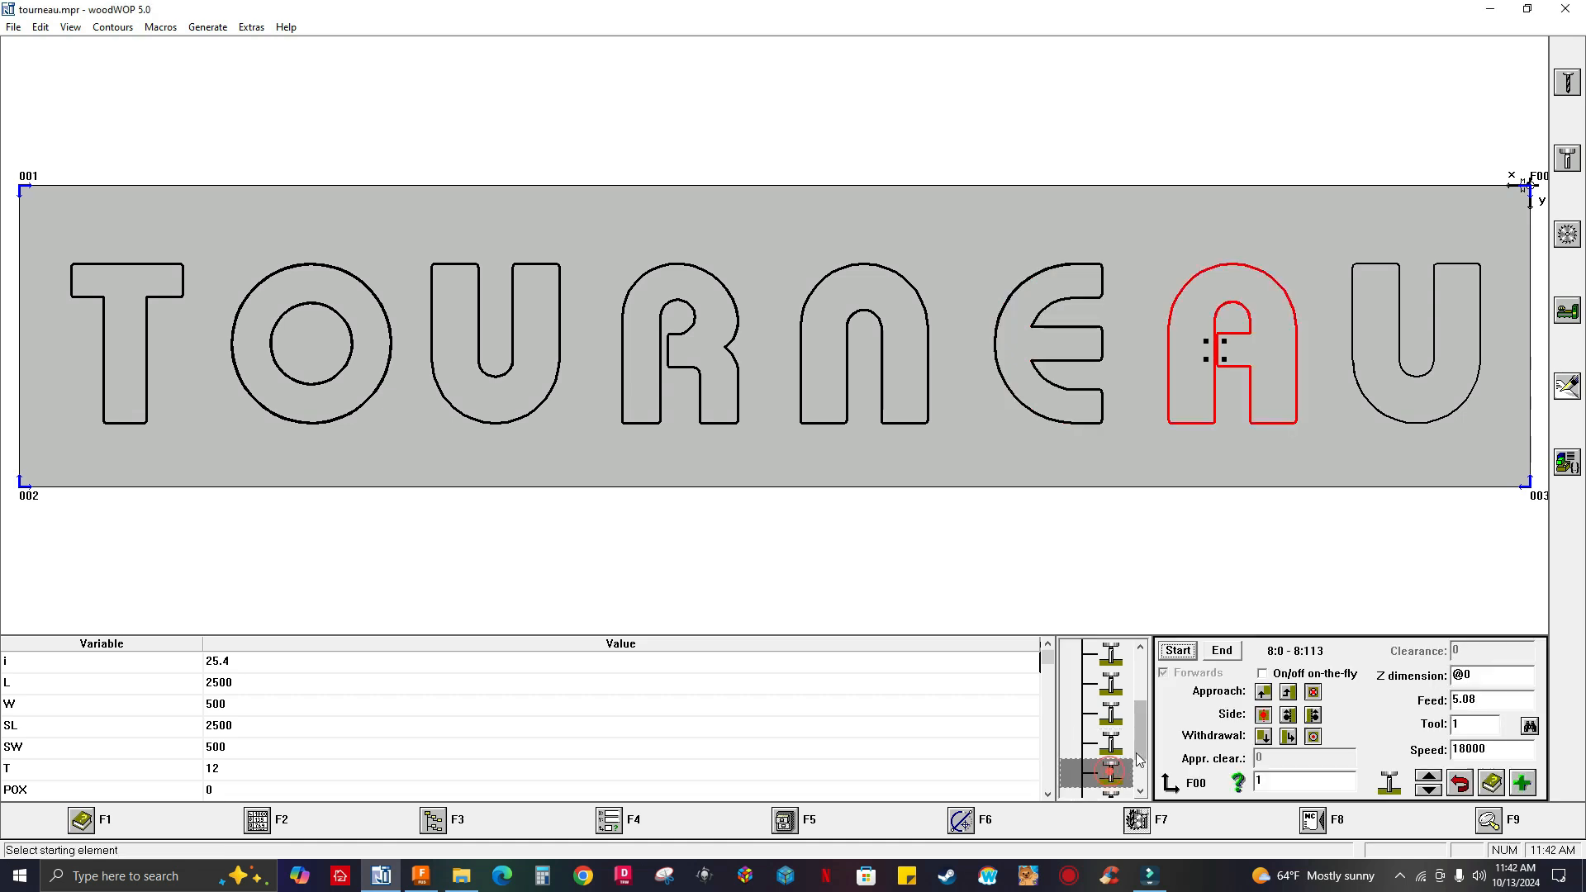
left_click(1107, 785)
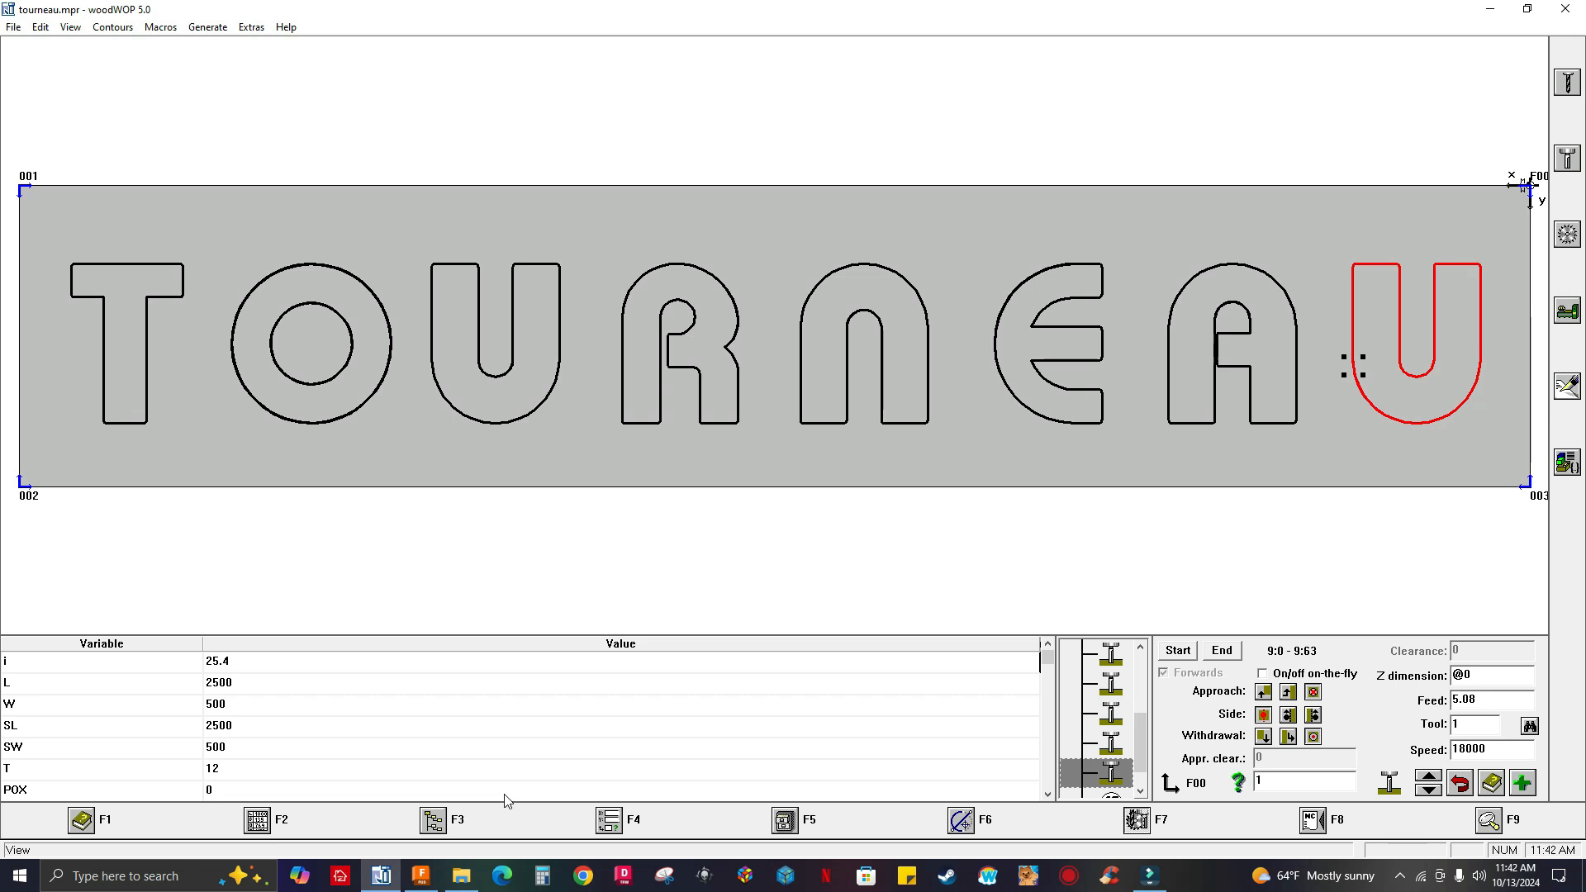
left_click(418, 882)
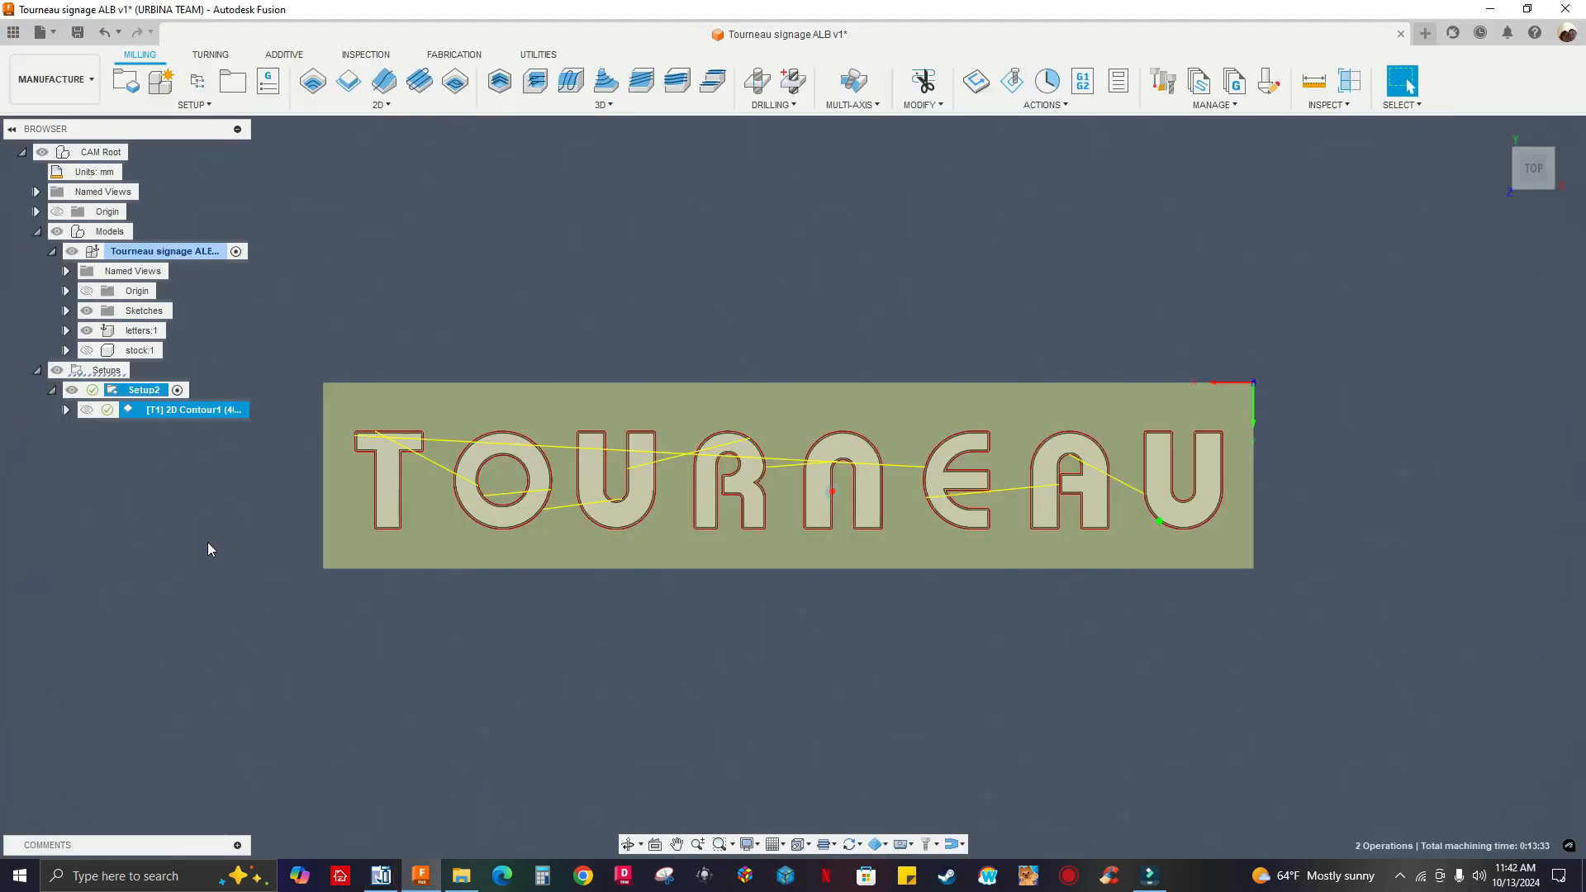
middle_click_drag(551, 334, 684, 353)
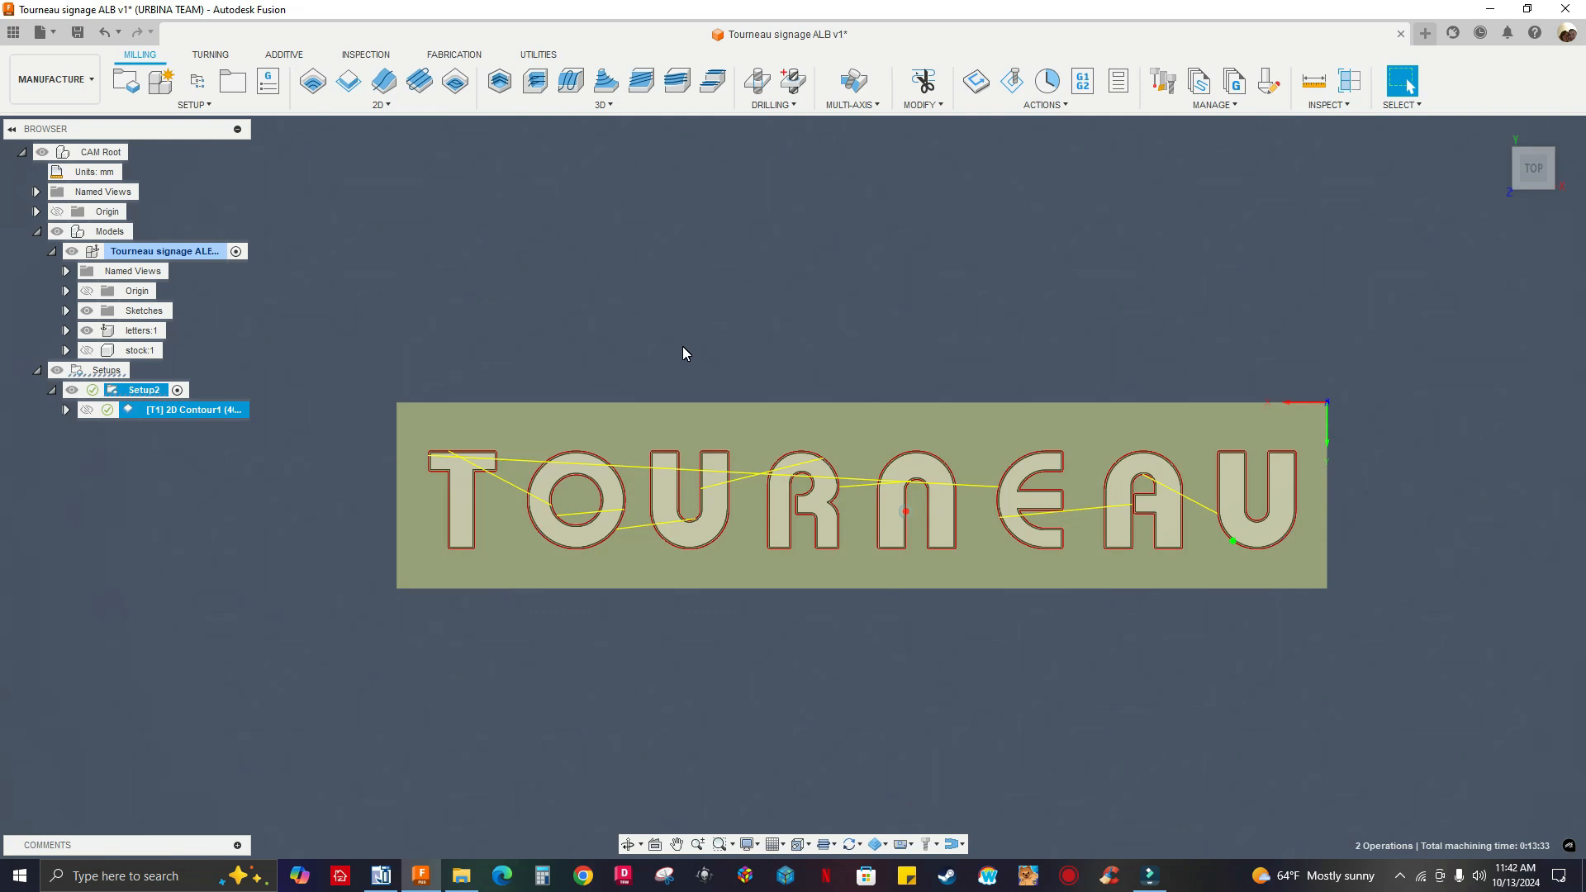
scroll(682, 346, "down", 1)
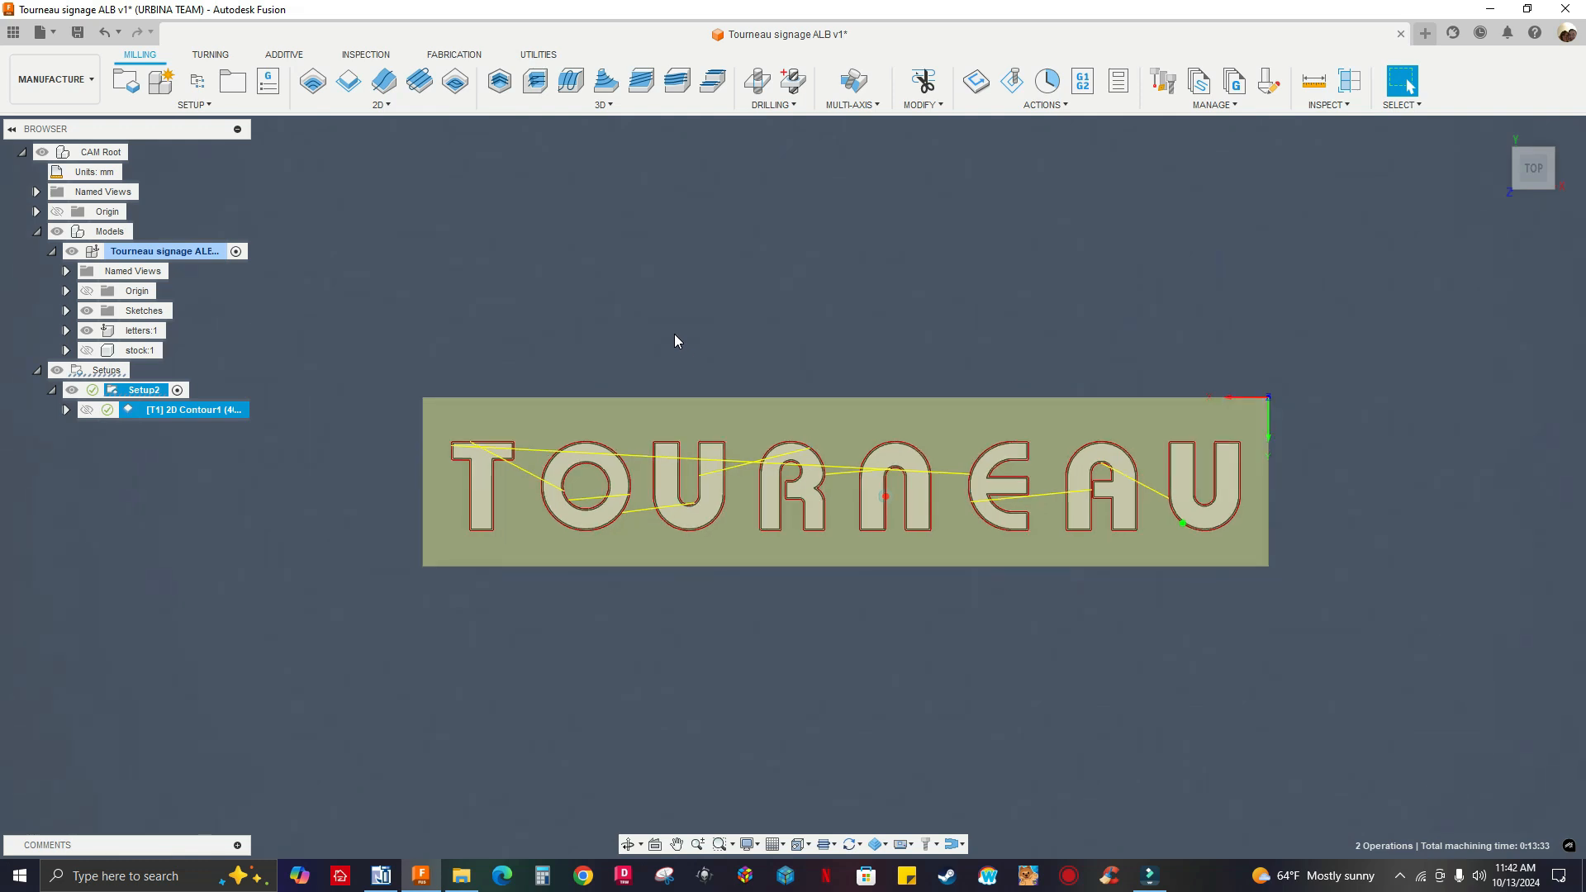
middle_click_drag(570, 356, 652, 415)
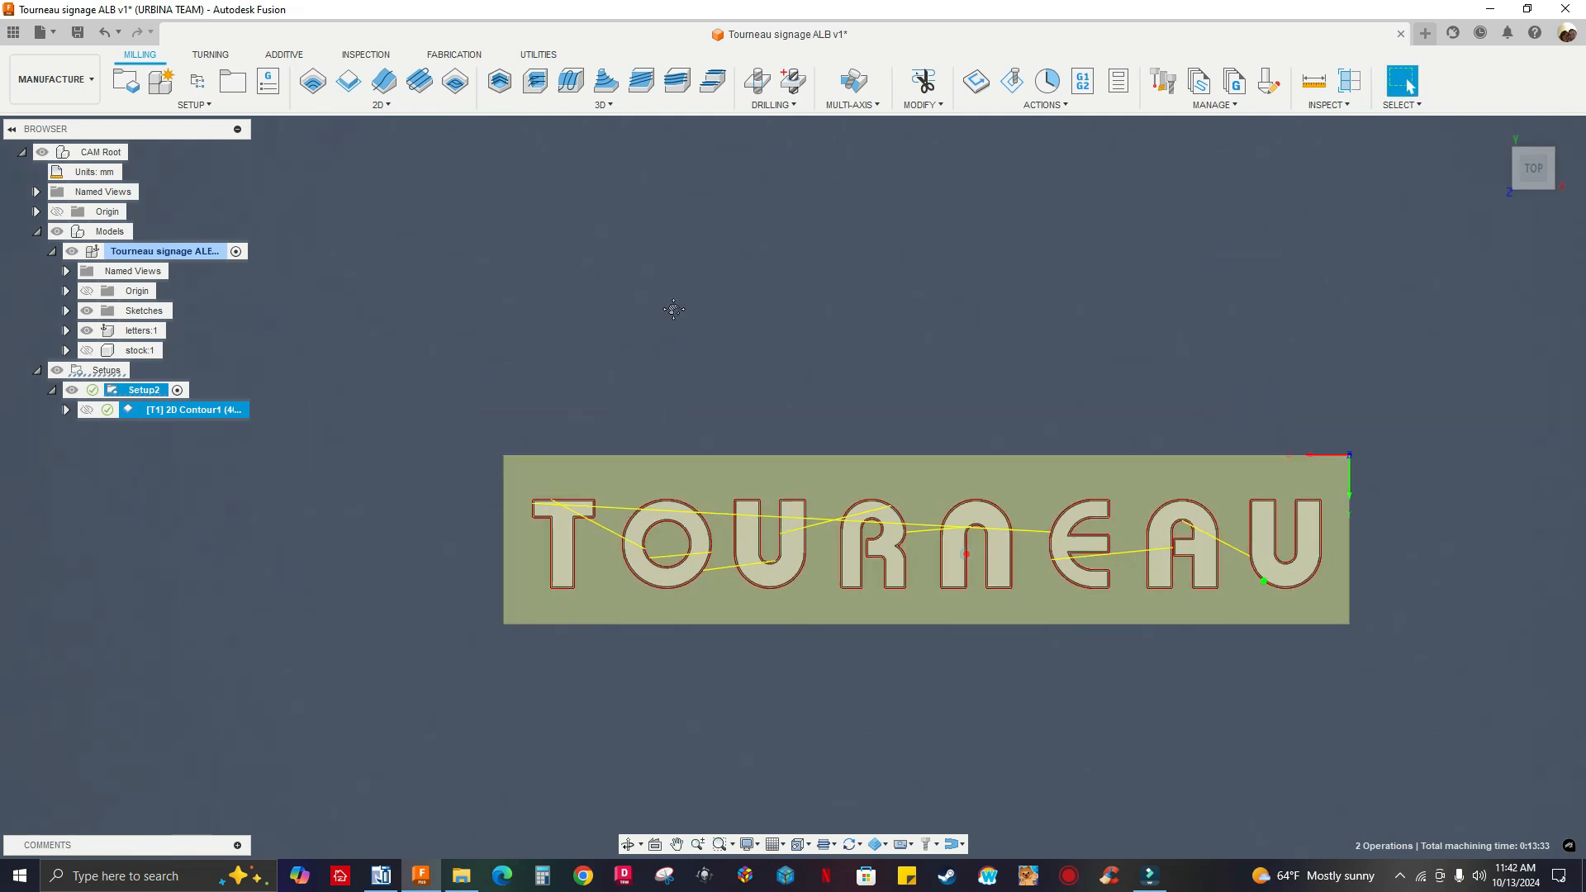
middle_click_drag(673, 309, 619, 289)
middle_click_drag(545, 379, 526, 362)
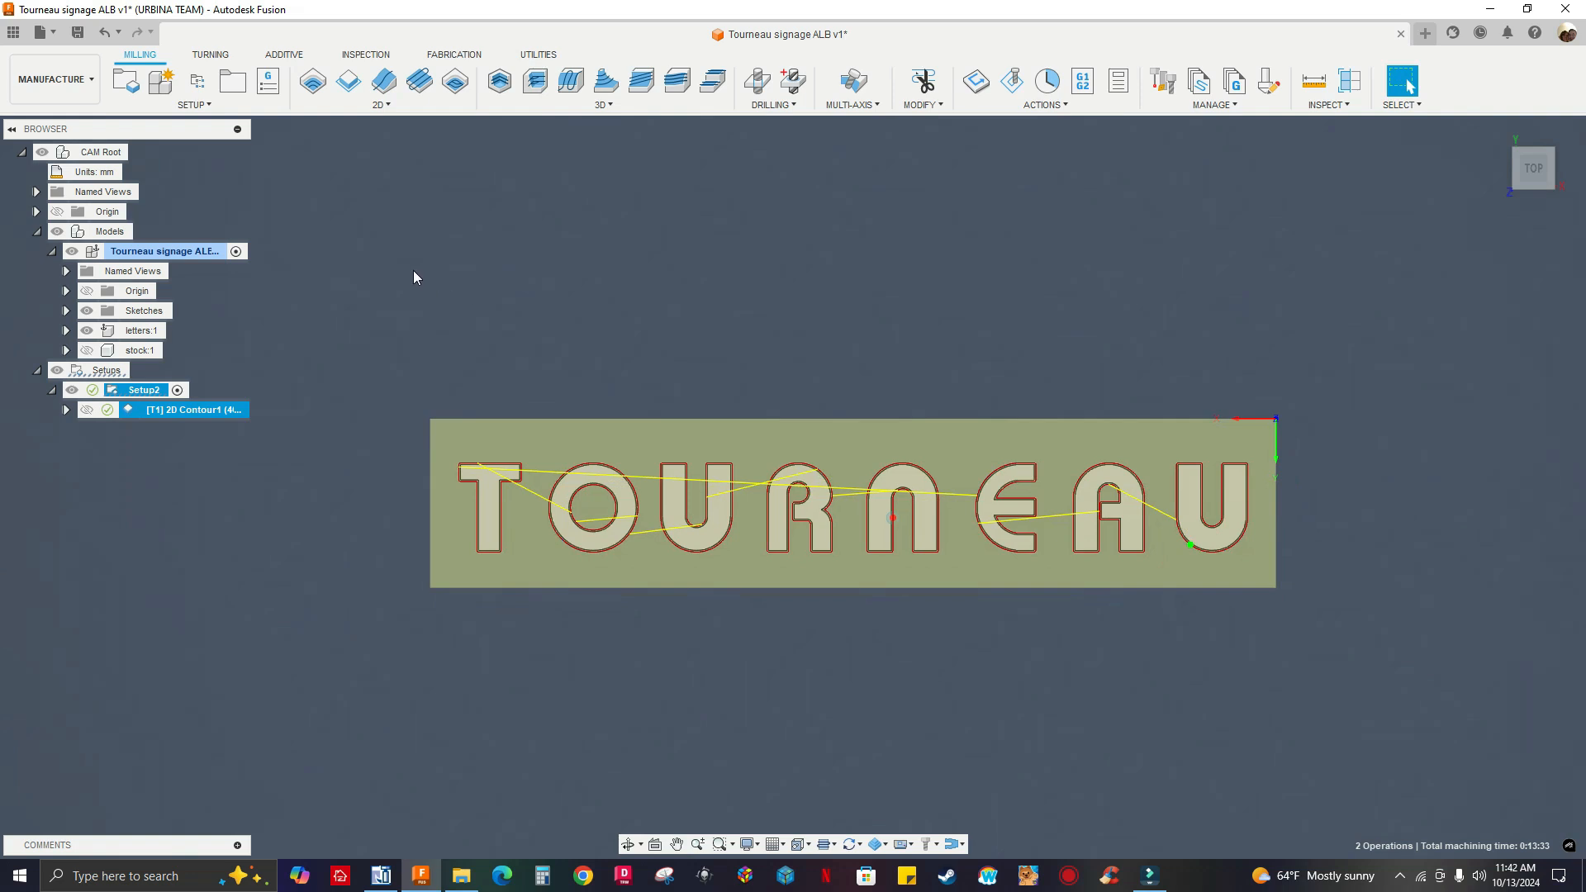
middle_click_drag(527, 294, 577, 328)
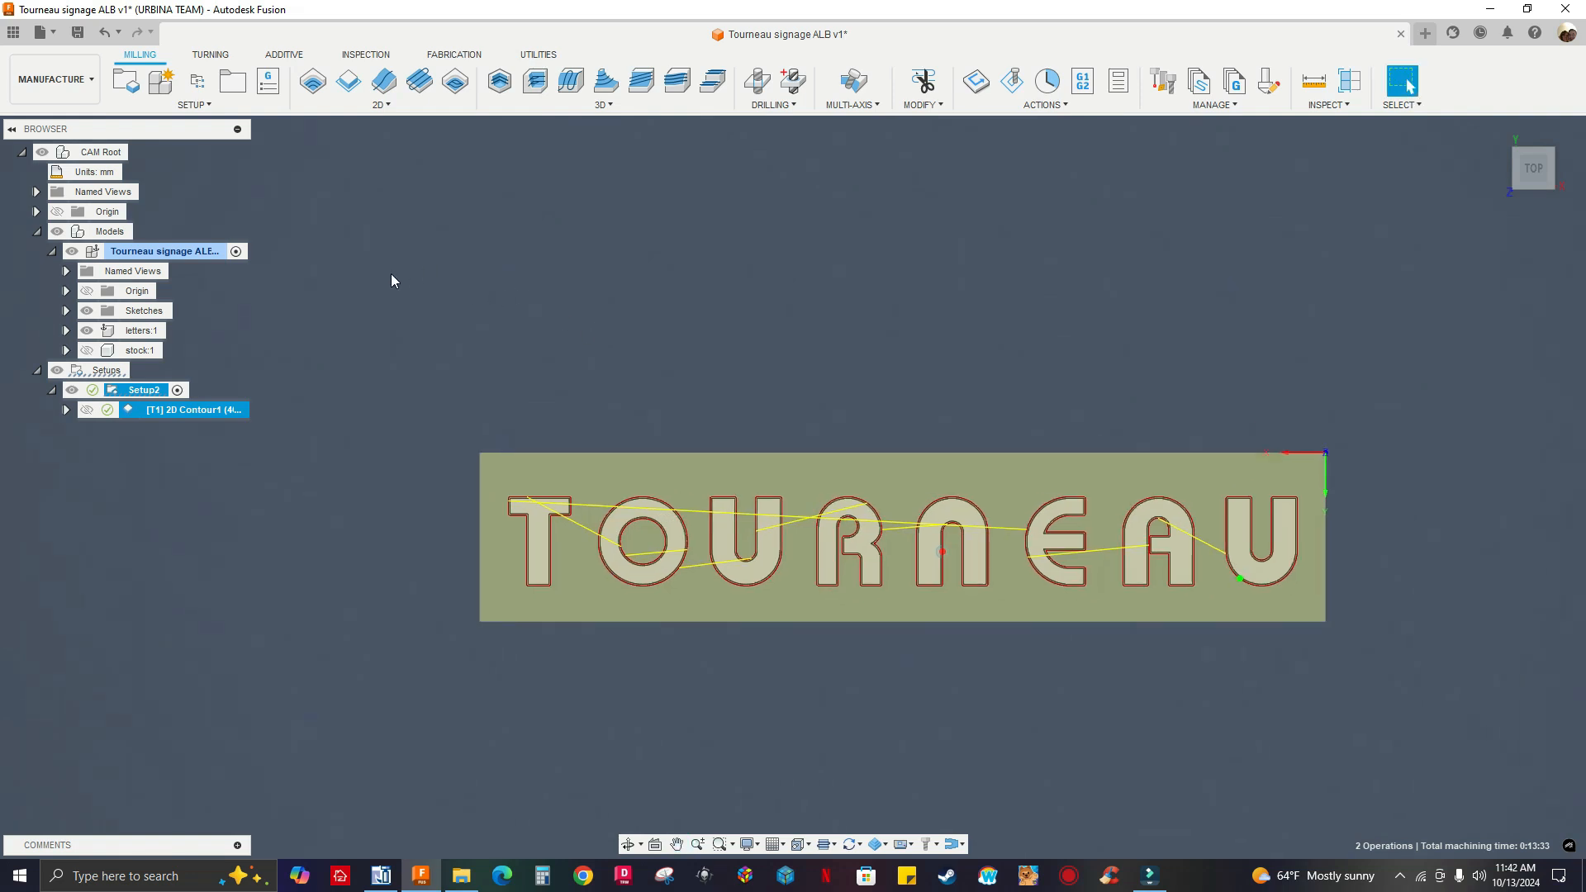